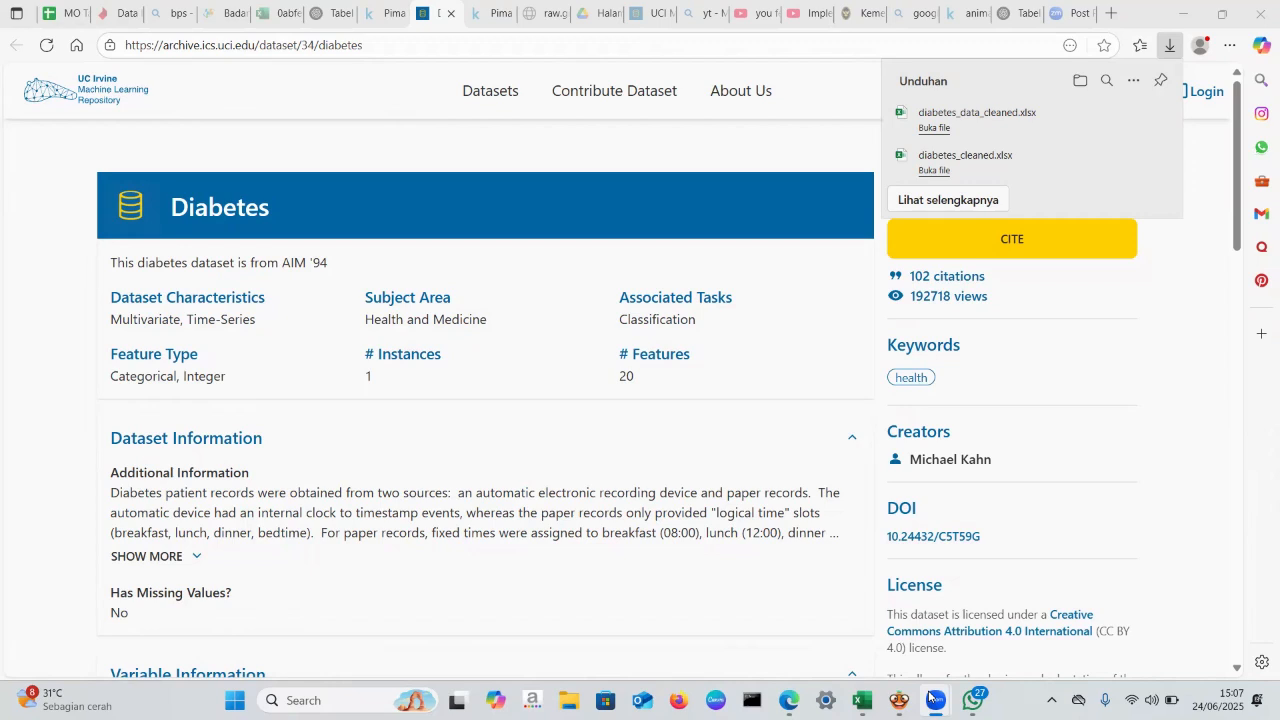
- Switch to the diabetes data training workbook in Excel and review its column headers from Pregnancies to Outcome
mouse_move(862, 700)
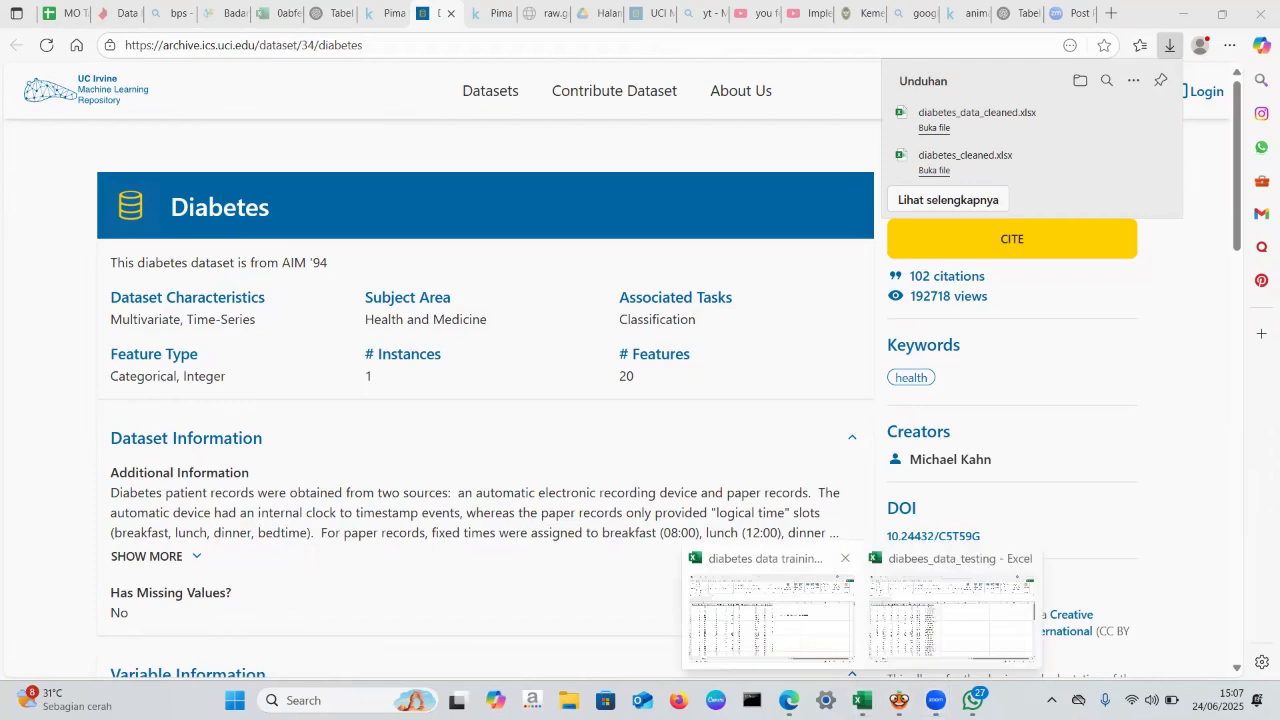
click(770, 610)
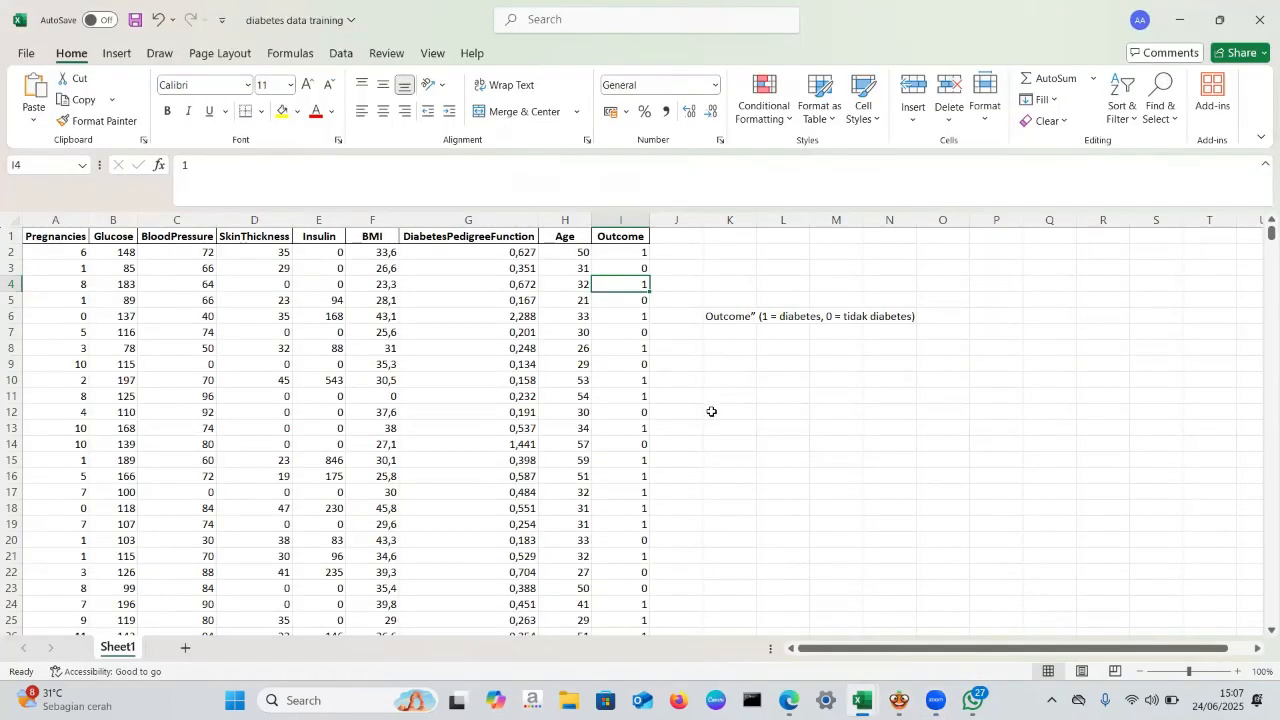
click(711, 410)
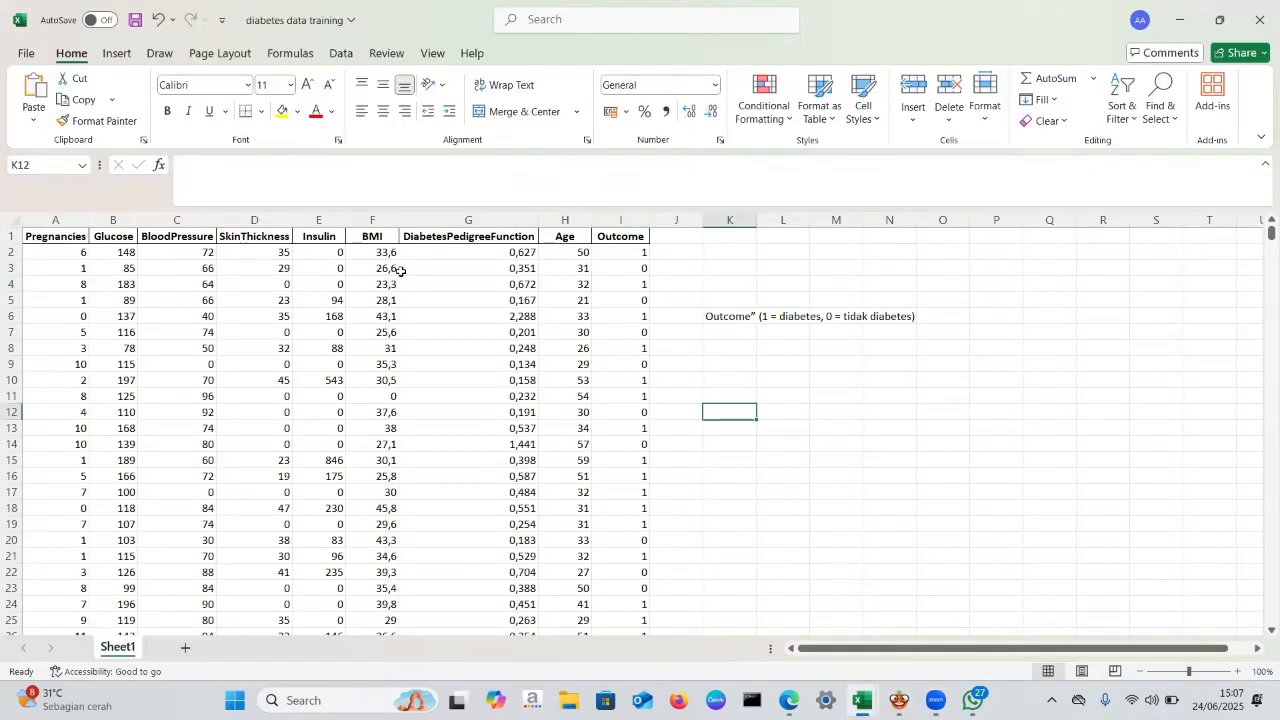
click(58, 240)
click(121, 231)
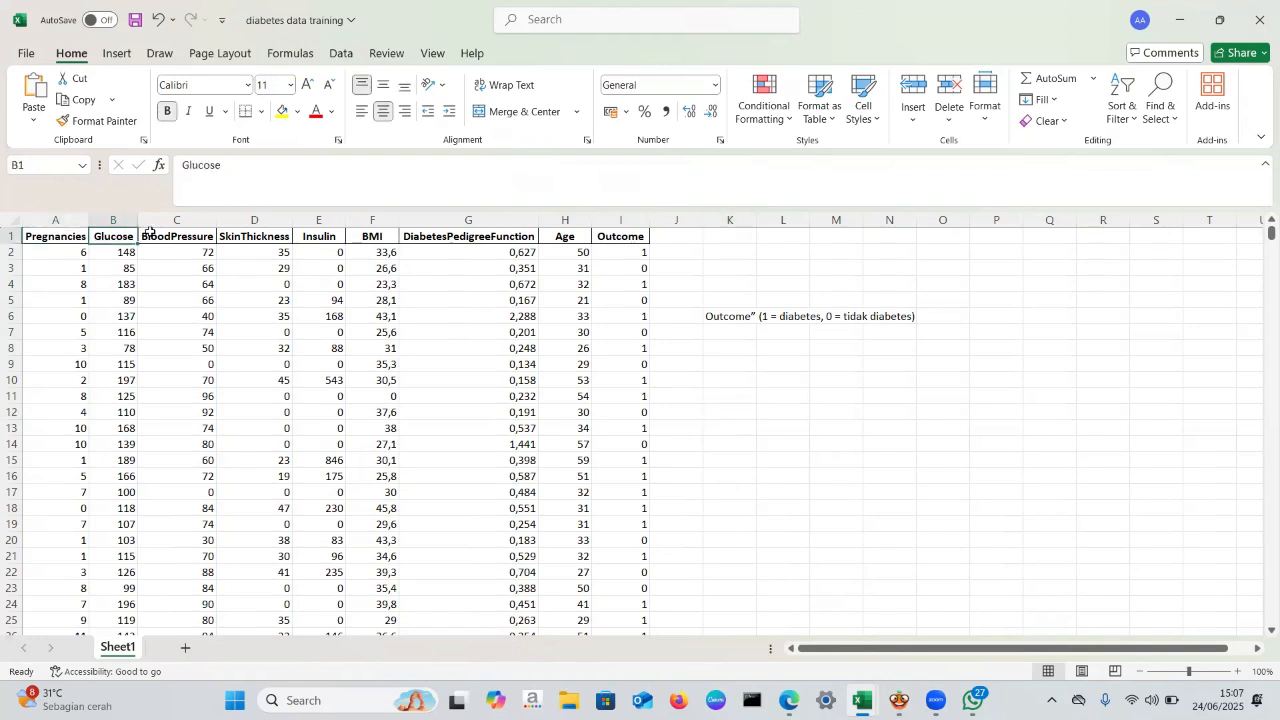
click(150, 232)
click(282, 241)
click(334, 233)
click(360, 236)
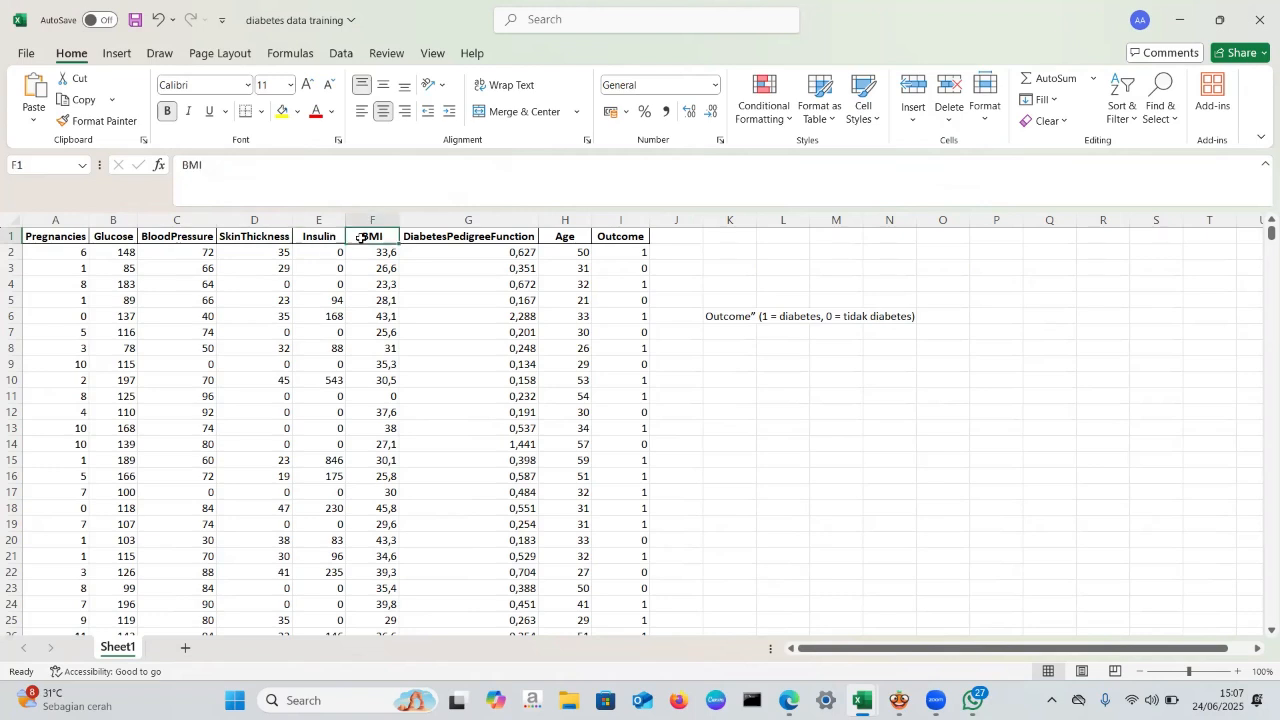
click(468, 248)
click(580, 237)
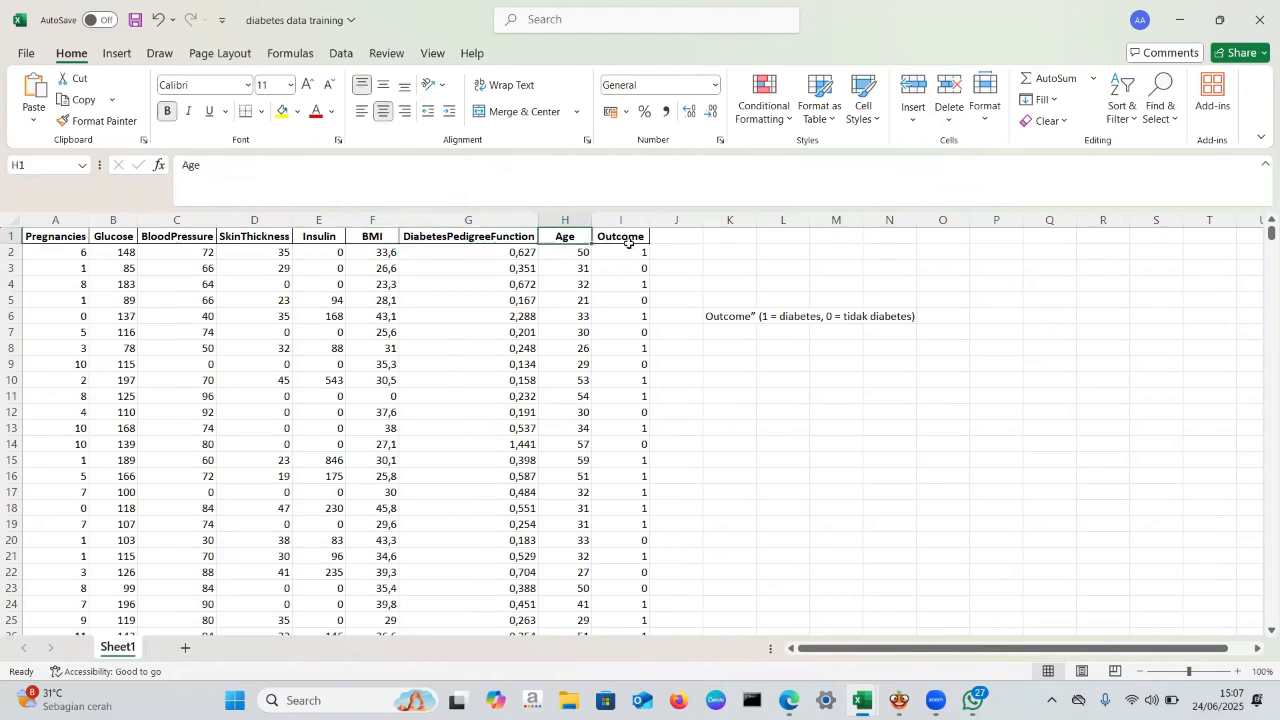
click(627, 241)
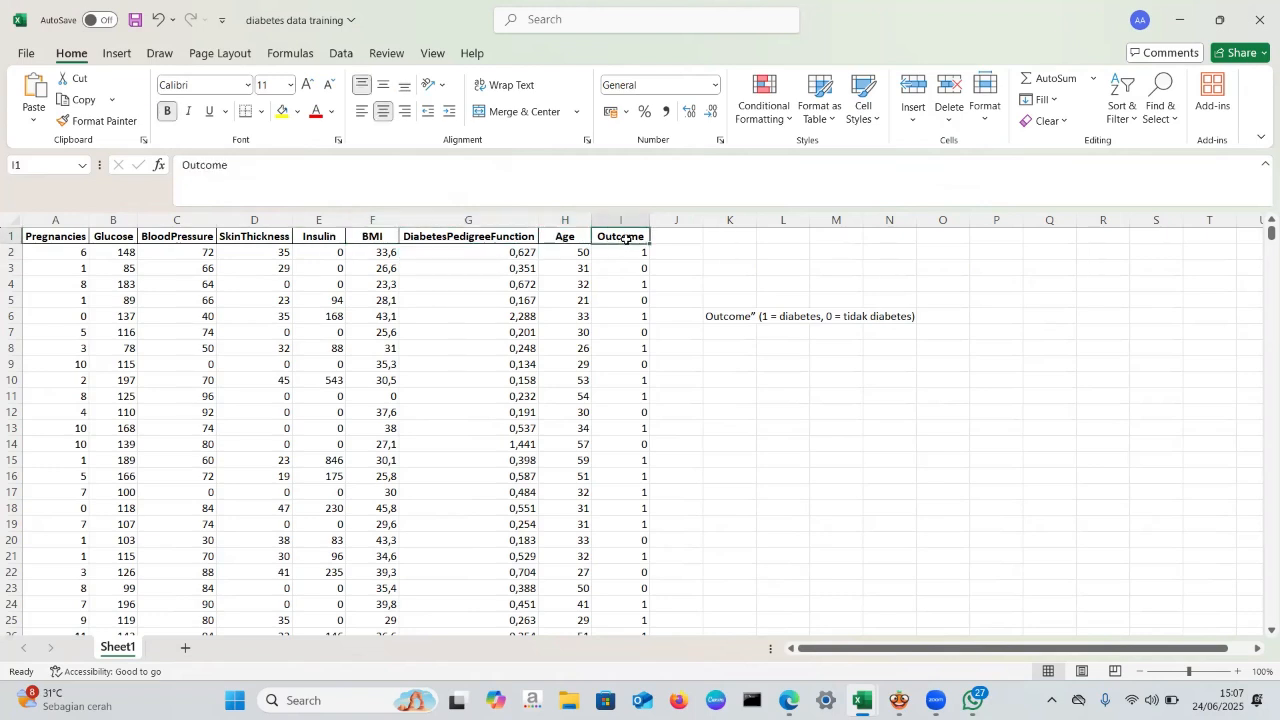
- Examine the Outcome column's header and its coded values in rows 2 and 3 against the legend beside the table
click(687, 265)
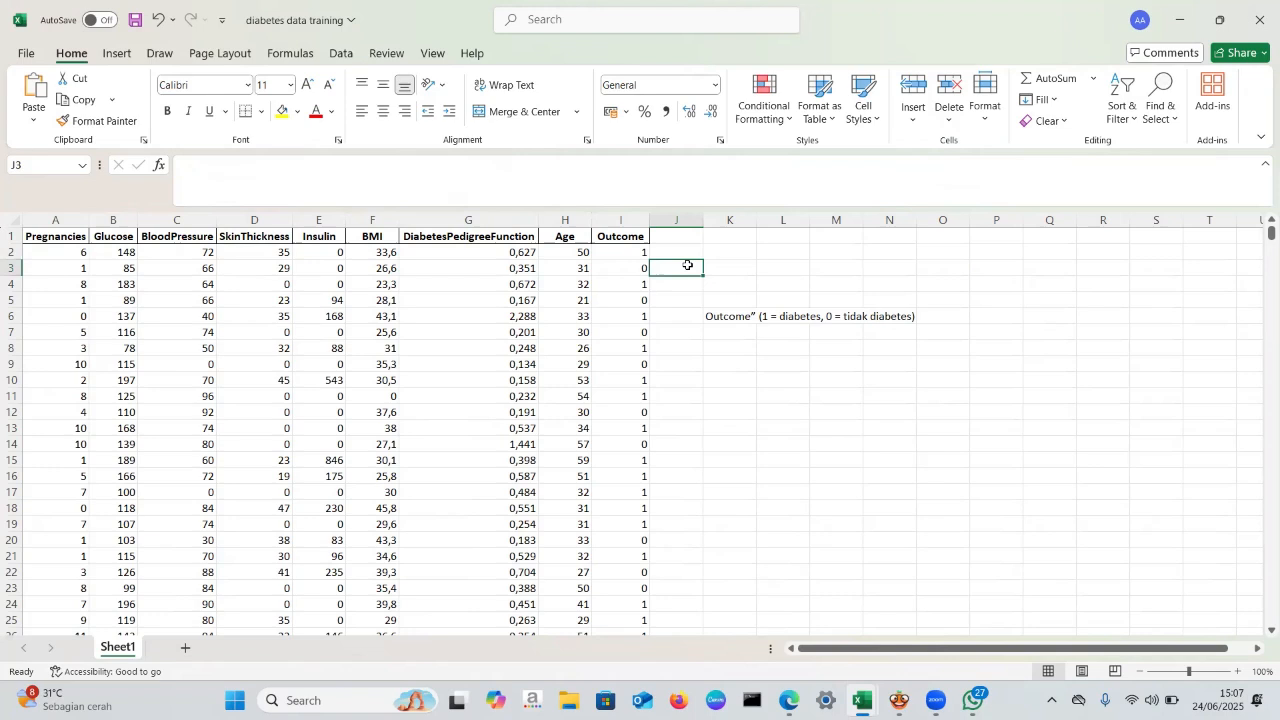
click(624, 238)
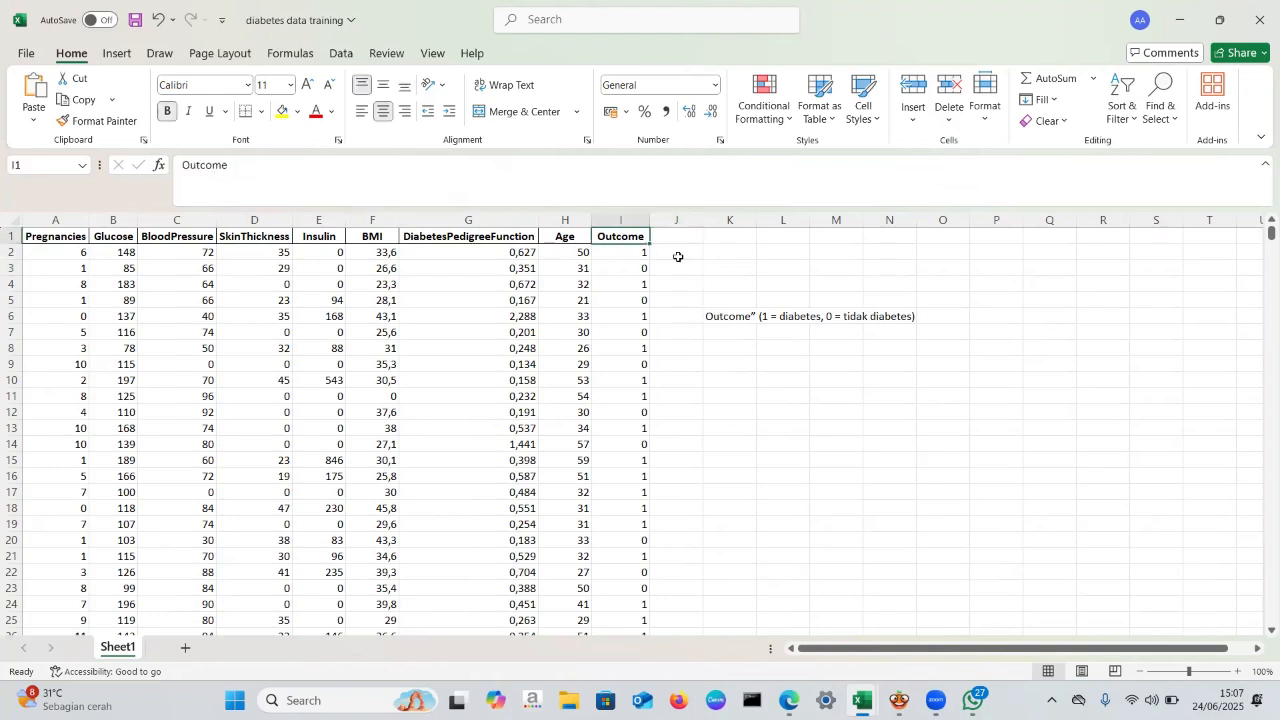
click(641, 253)
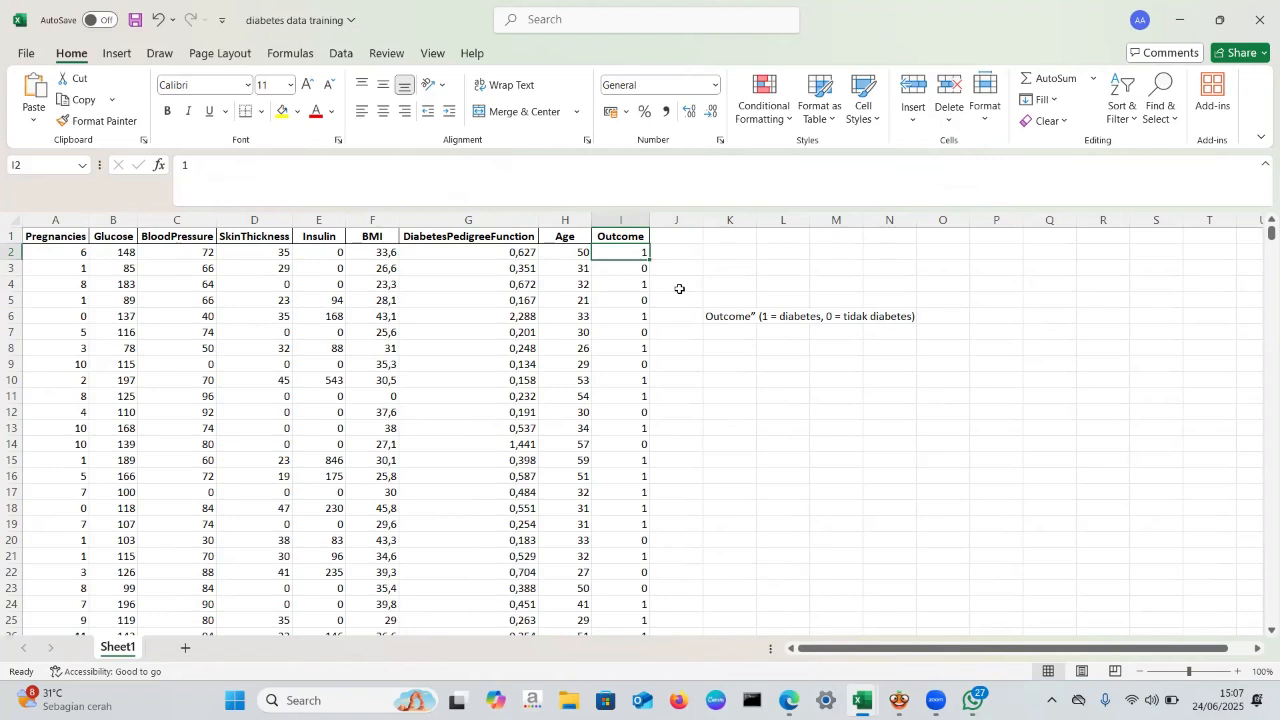
click(680, 289)
click(638, 265)
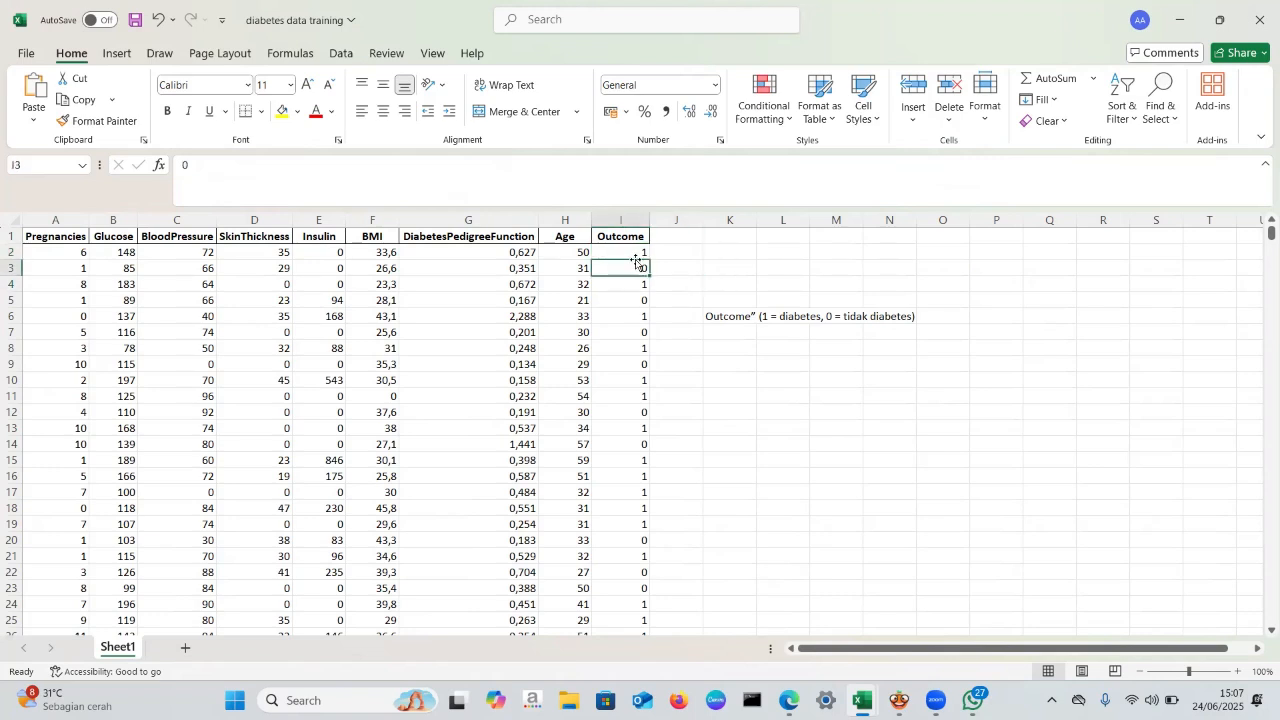
click(632, 252)
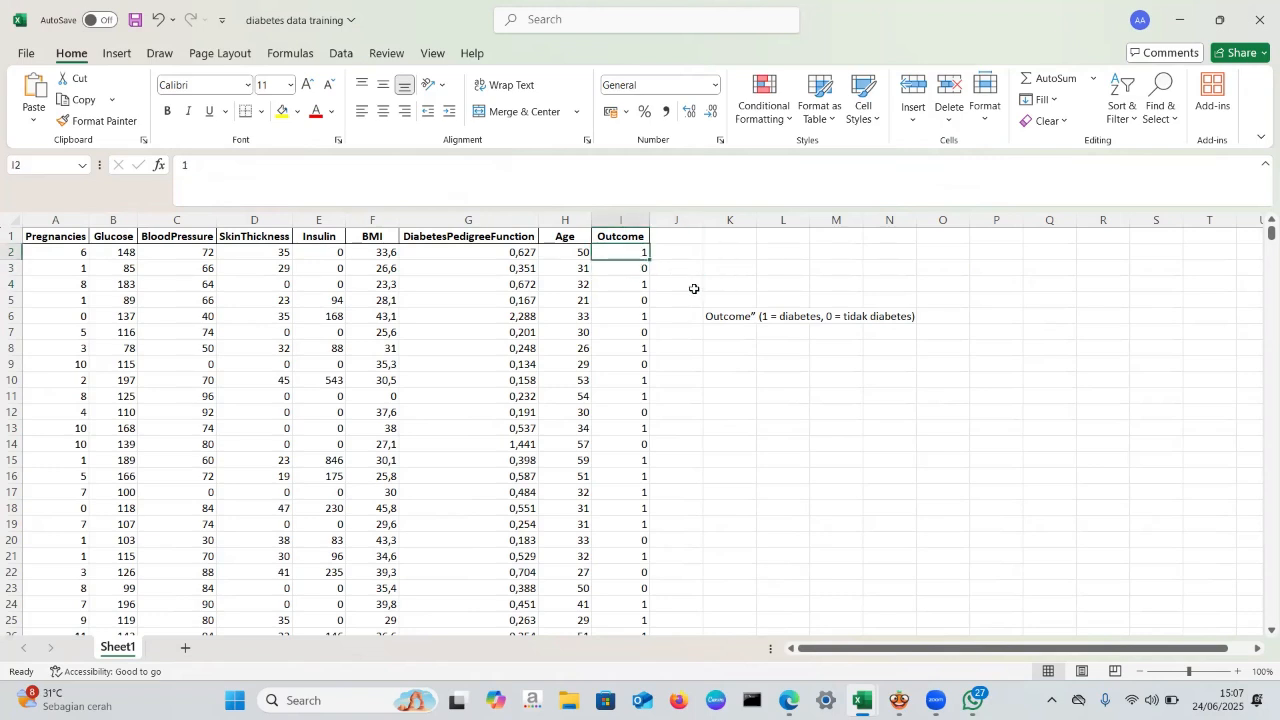
click(625, 269)
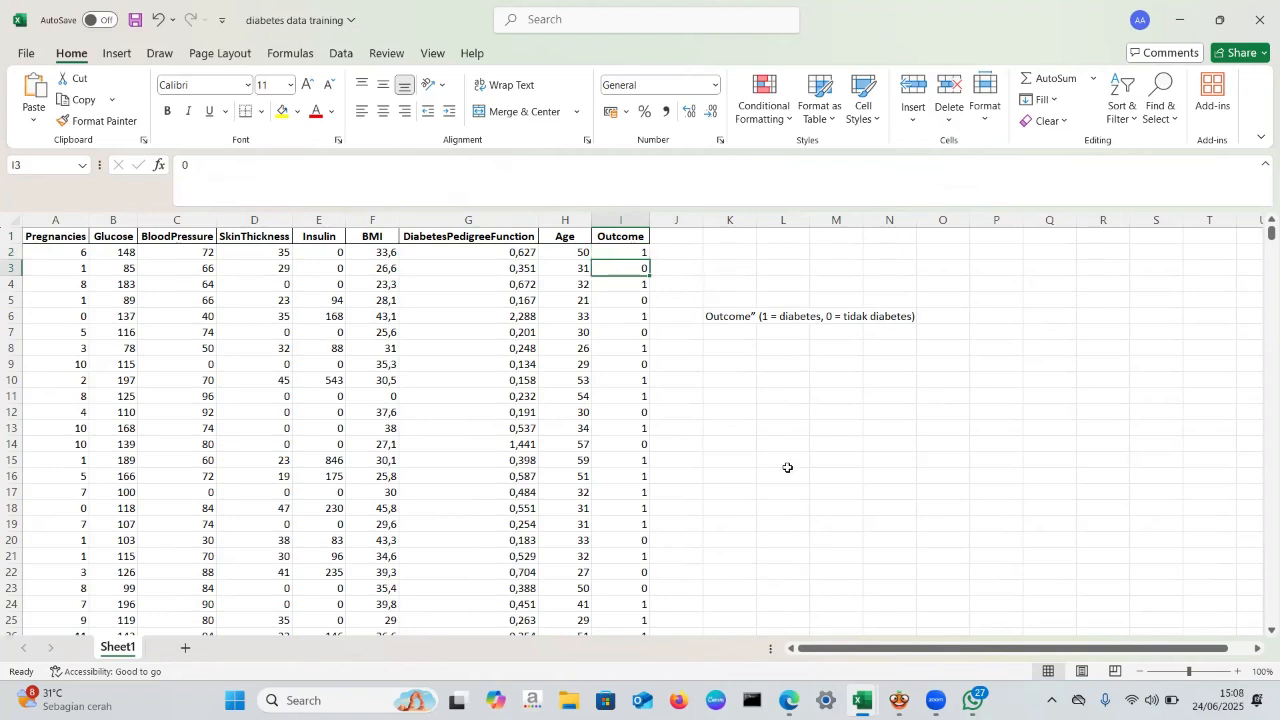
click(694, 283)
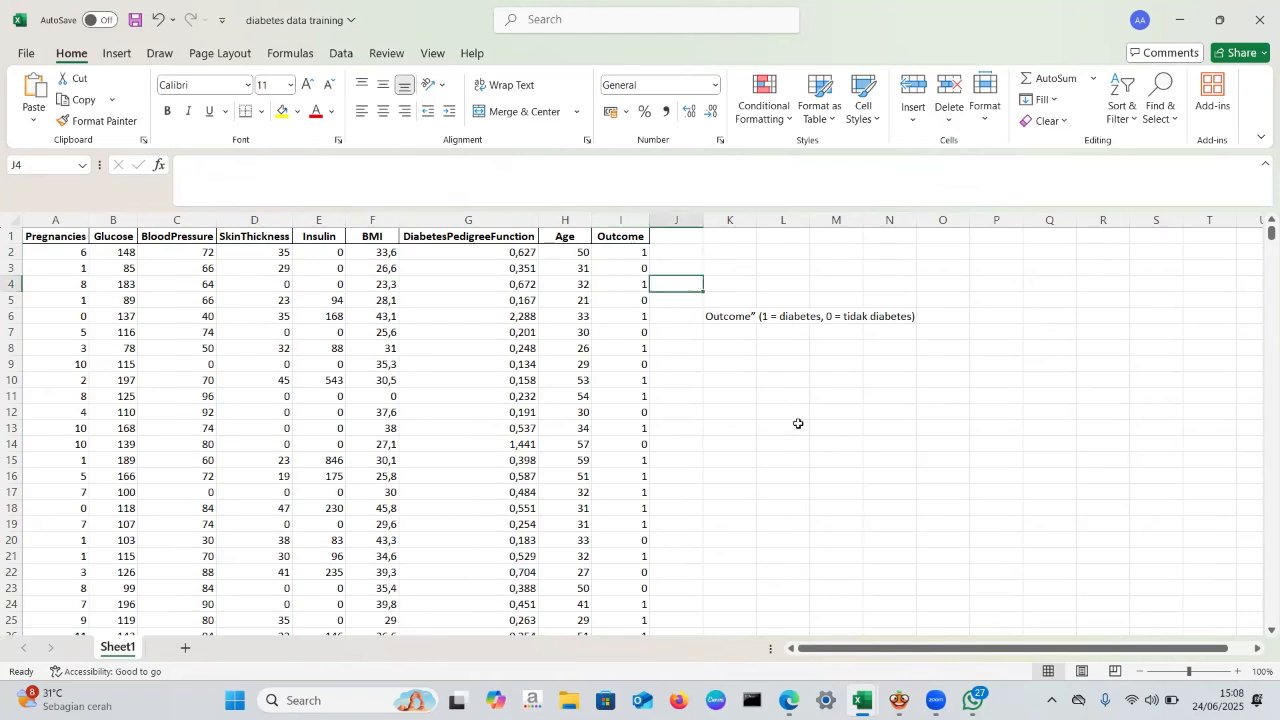
- Switch to the diabees_data_testing workbook to view the testing data
mouse_move(862, 700)
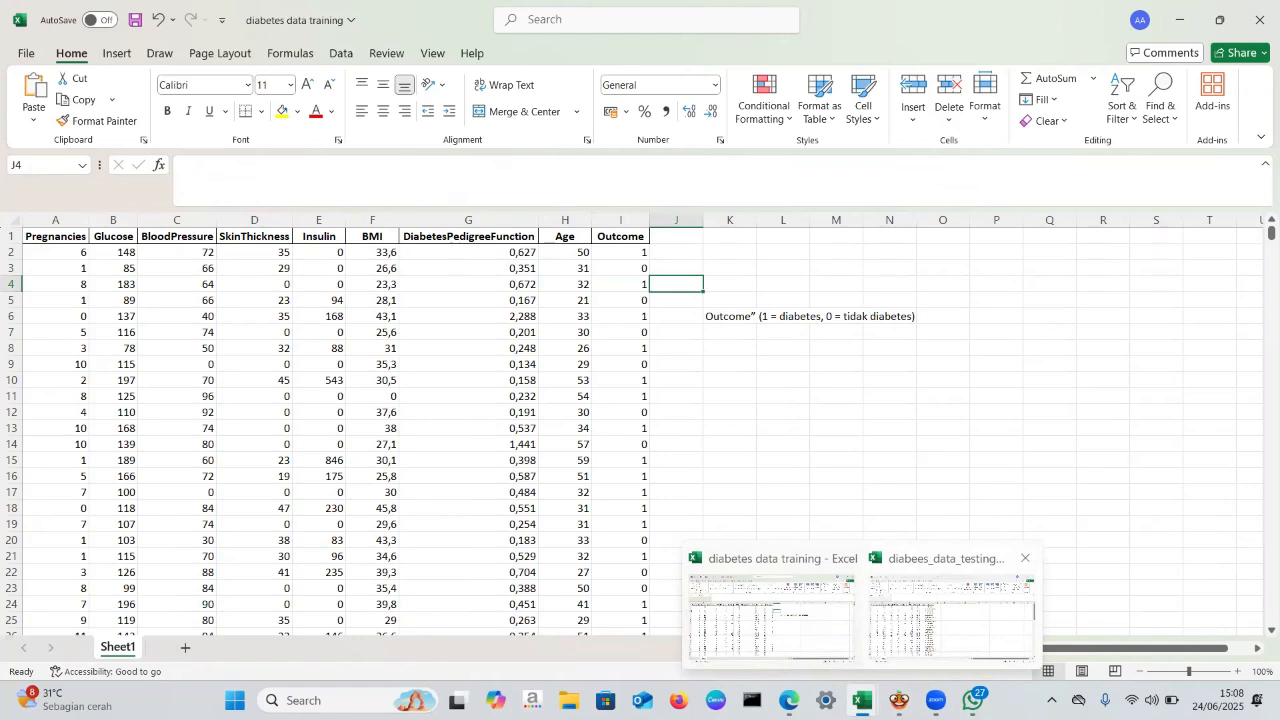
click(950, 615)
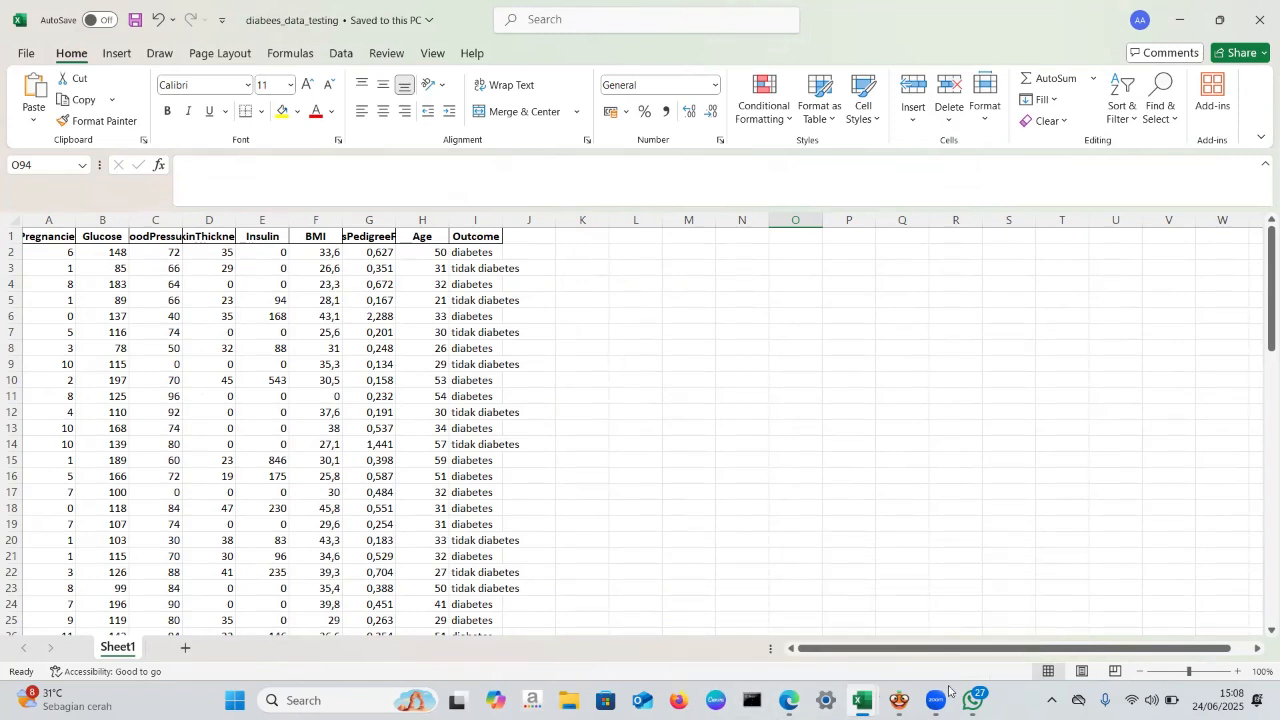
- Switch to Orange, start a new workflow and add a File widget to the canvas
mouse_move(937, 698)
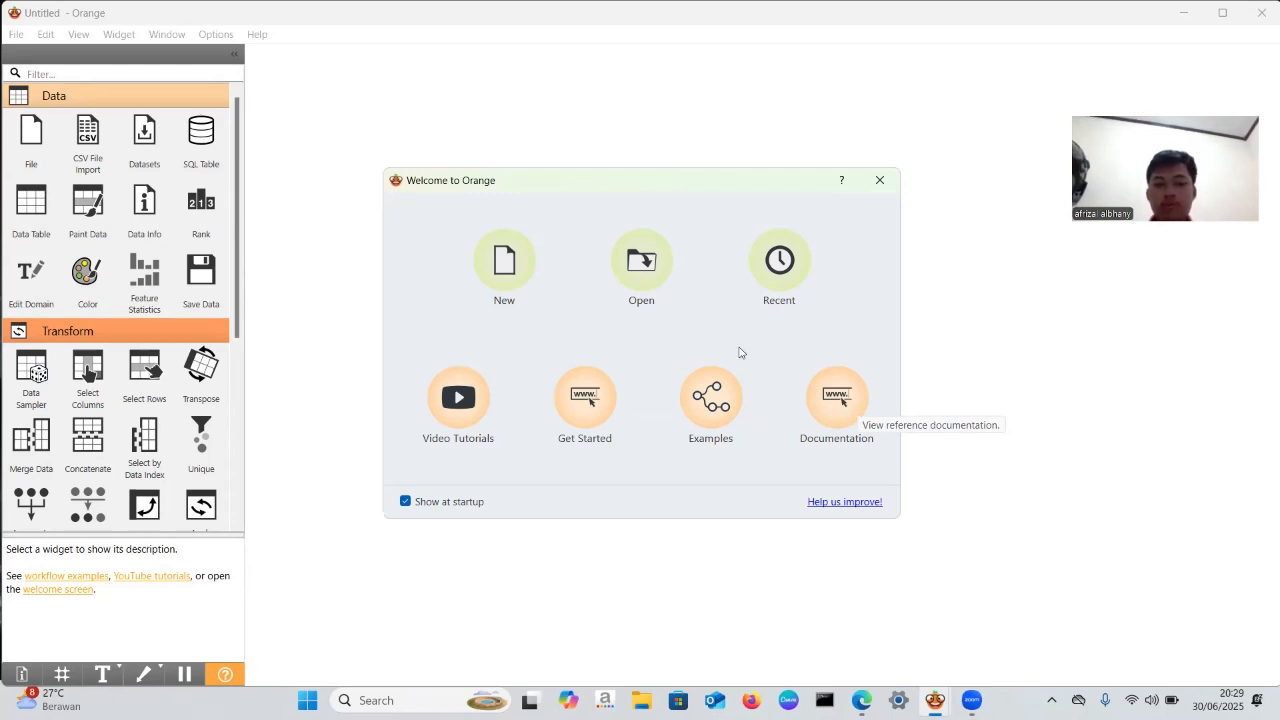
click(507, 265)
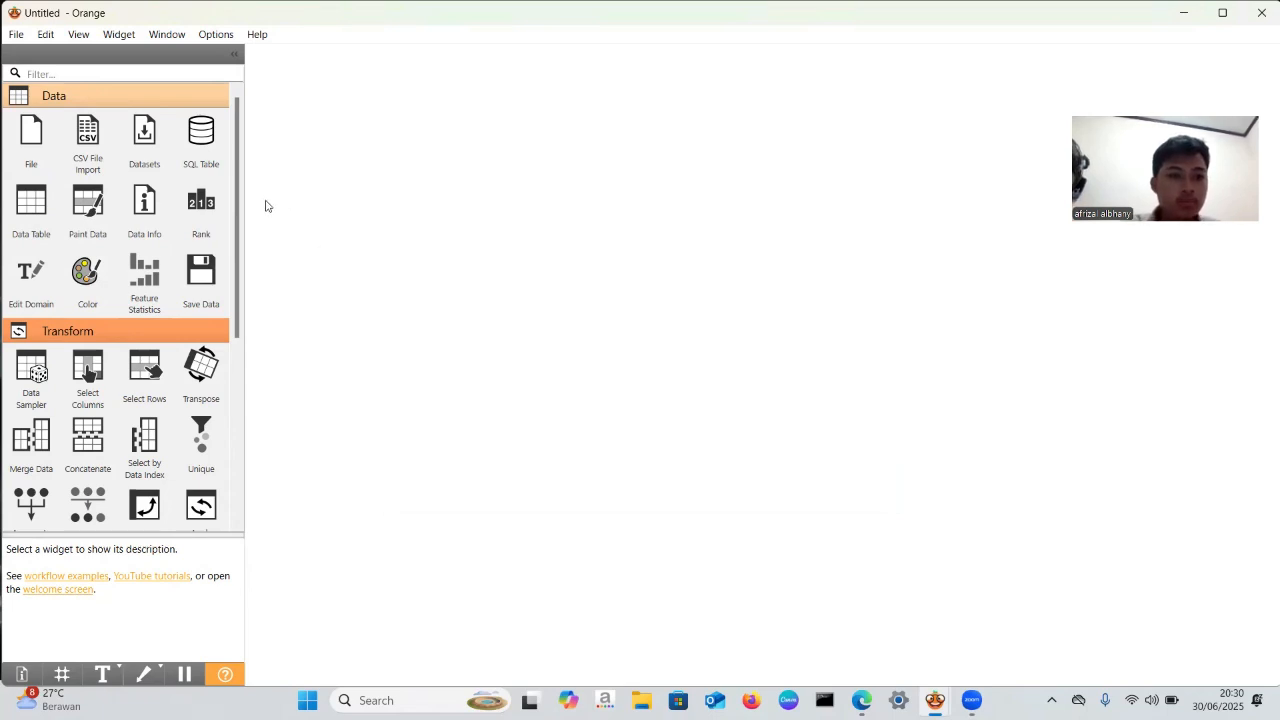
click(30, 135)
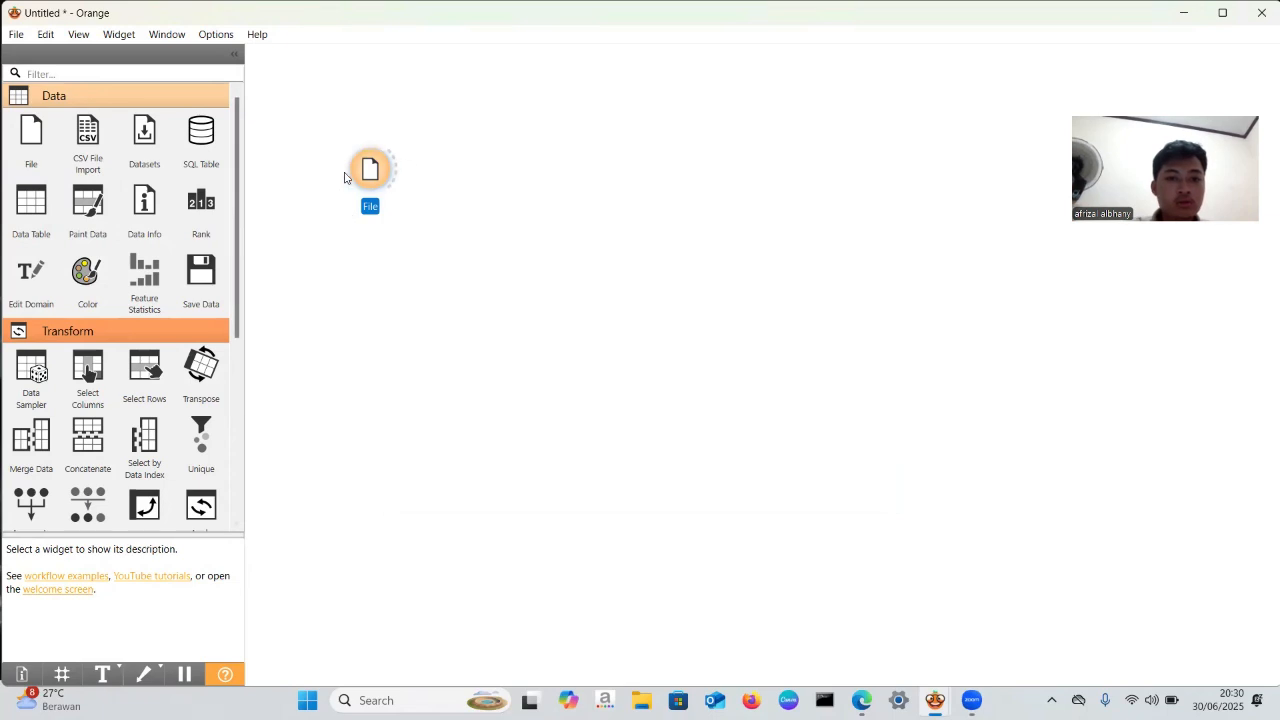
mouse_move(30, 132)
mouse_down()
mouse_move(290, 100)
mouse_move(30, 143)
mouse_up()
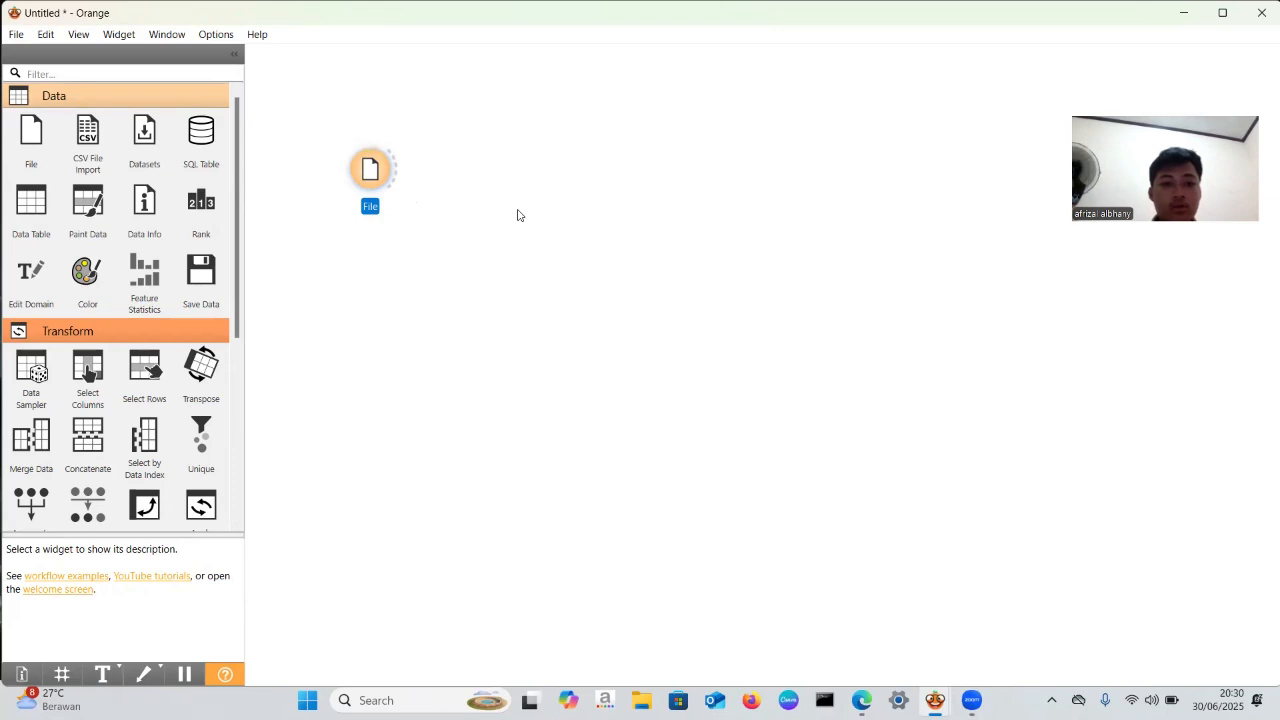
- Inspect the types and roles of the diabees_data_testing.xlsx columns in the File widget, down to Outcome, and close it
double_click(370, 175)
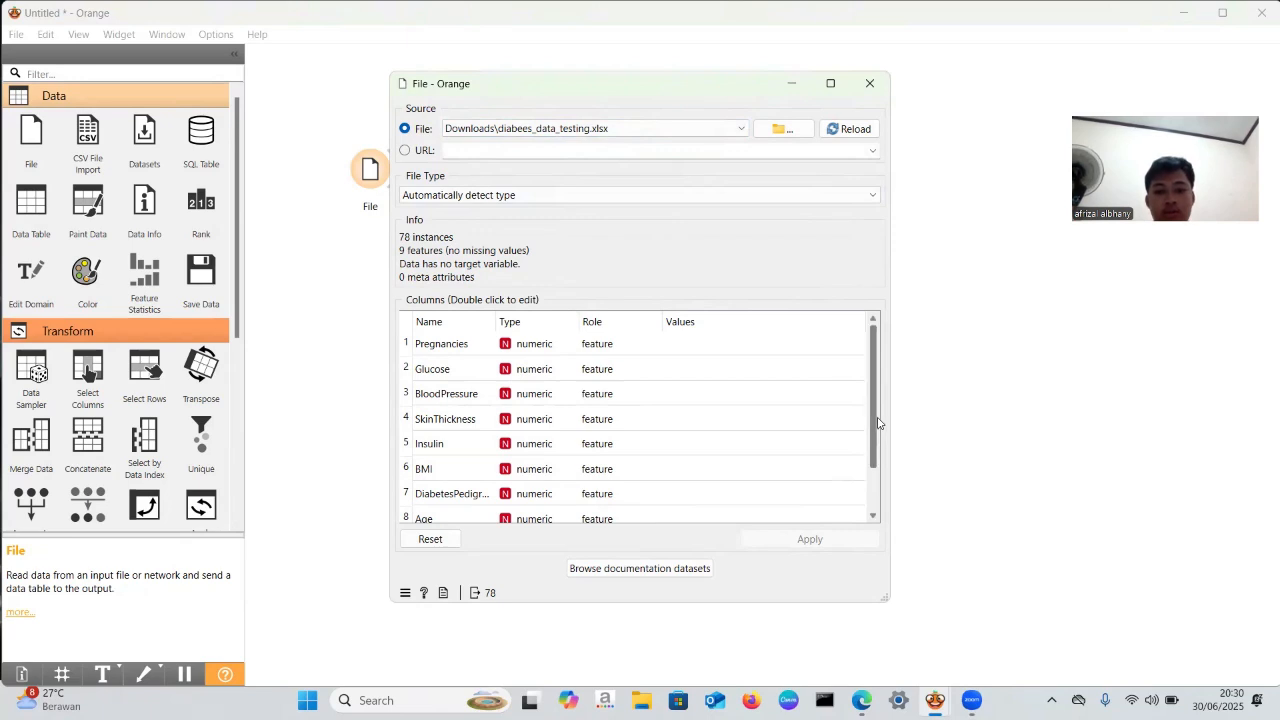
drag(875, 418, 873, 460)
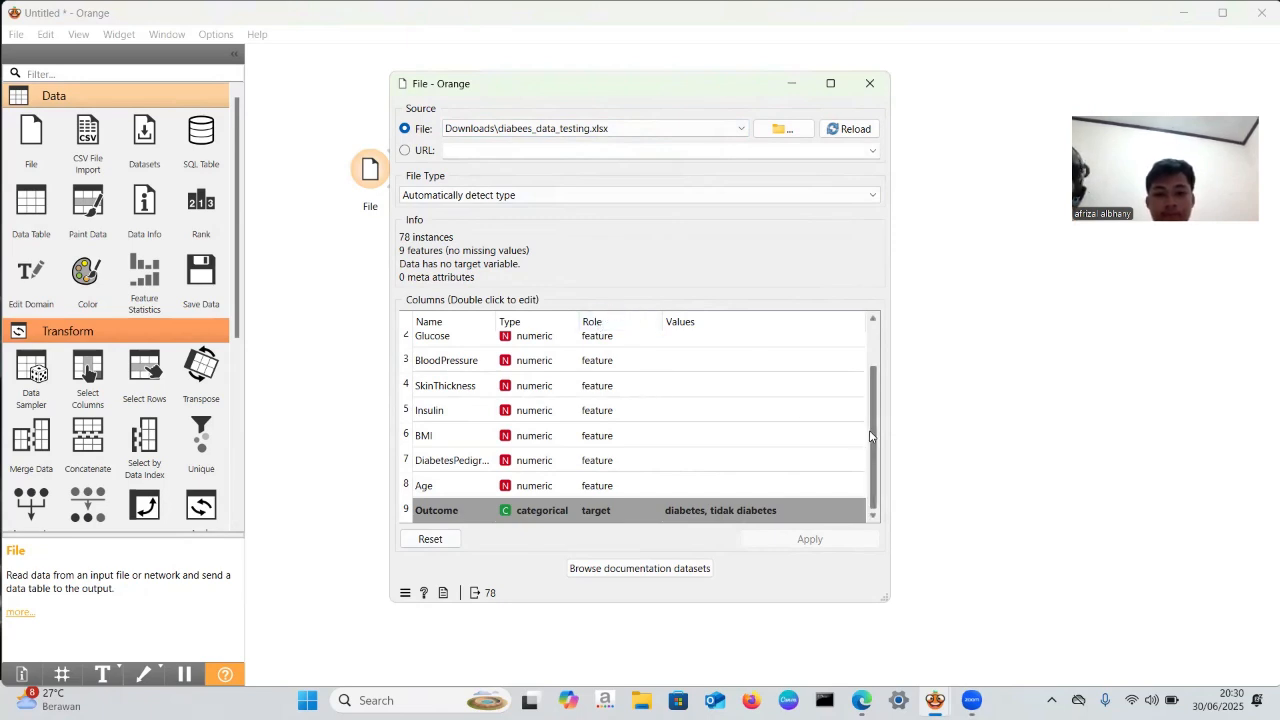
click(869, 88)
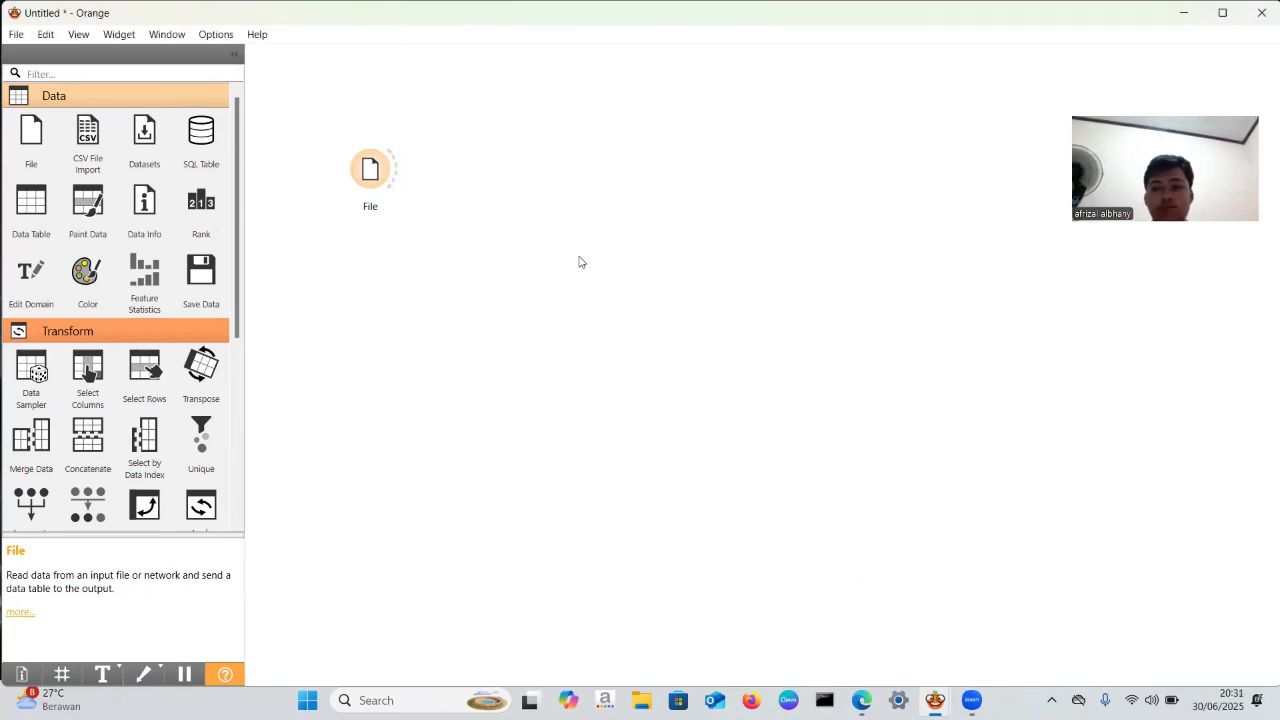
click(376, 173)
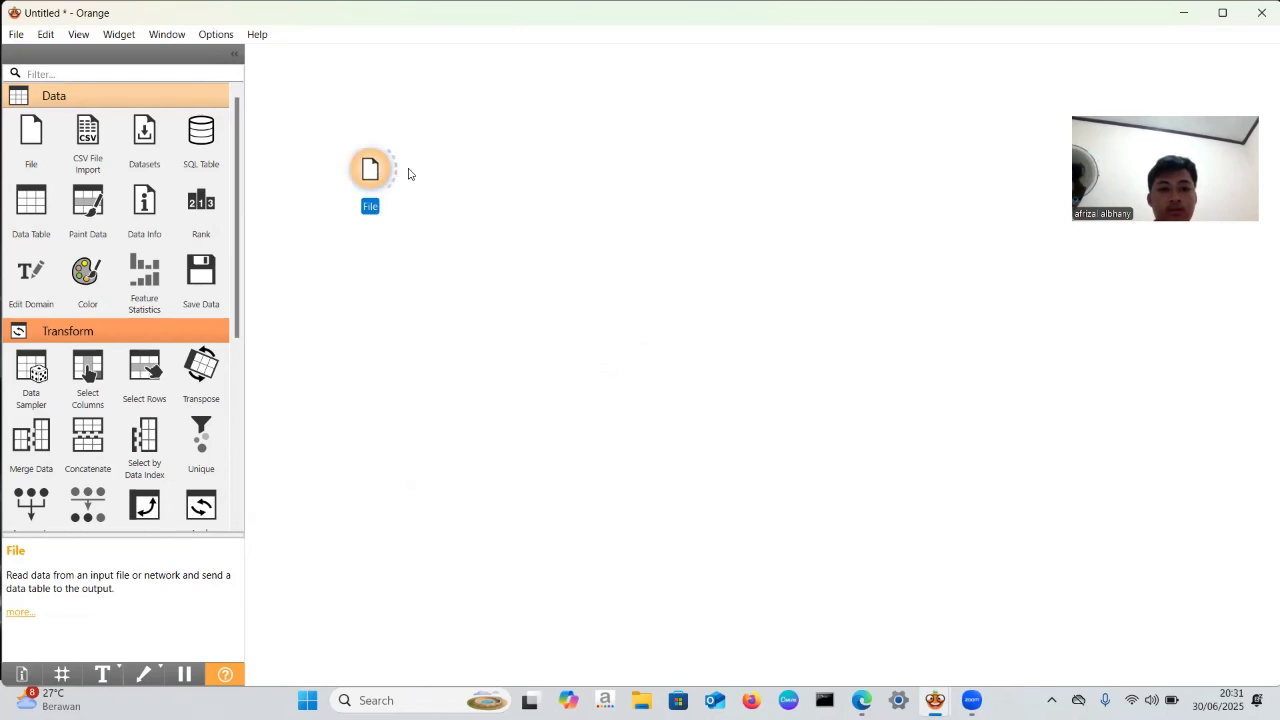
click(408, 172)
drag(396, 172, 447, 151)
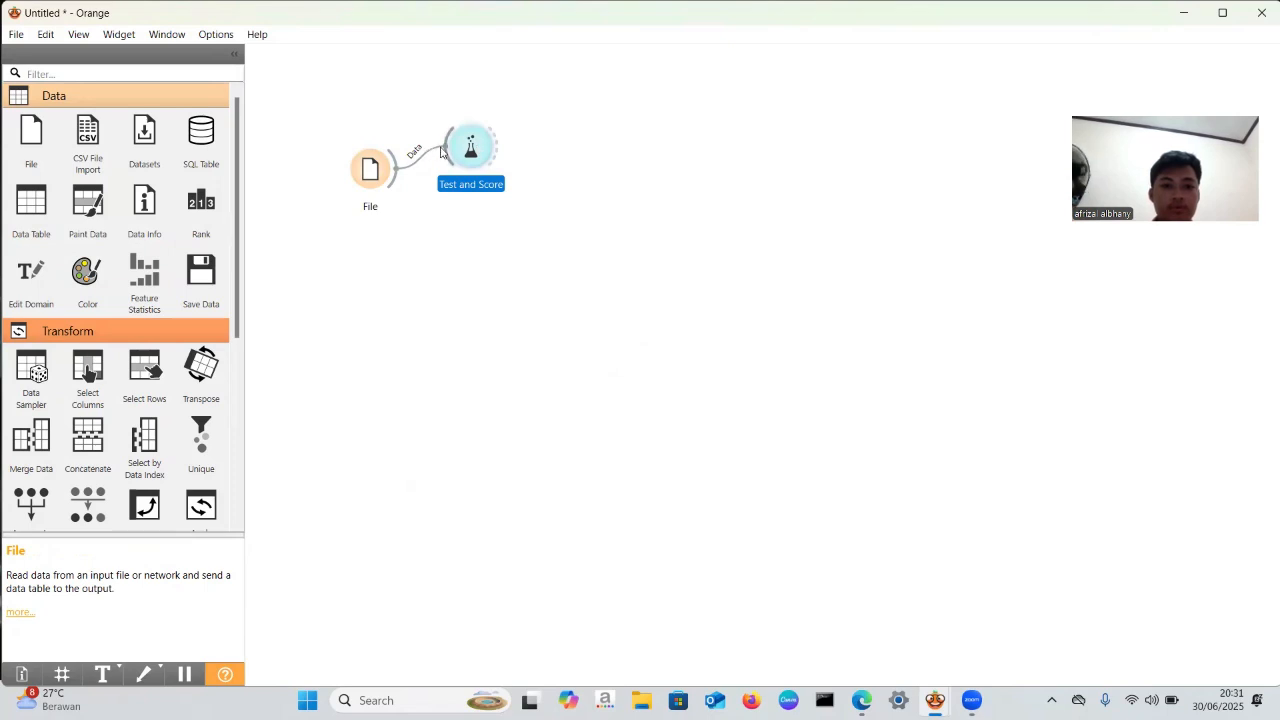
key(Delete)
- Add a Data Table widget linked to the File widget's data output
drag(396, 170, 471, 135)
click(484, 224)
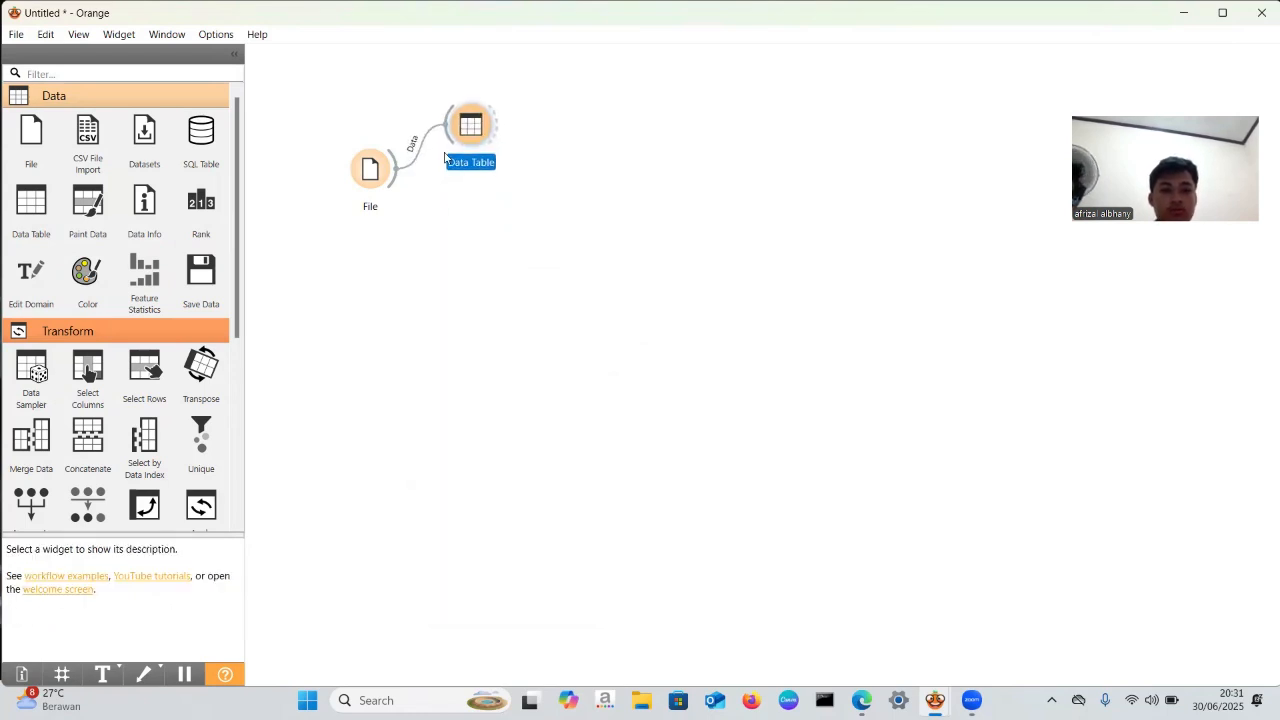
- Rename the File widget as DATA PENYAKIT DIABETES
click(371, 209)
click(371, 207)
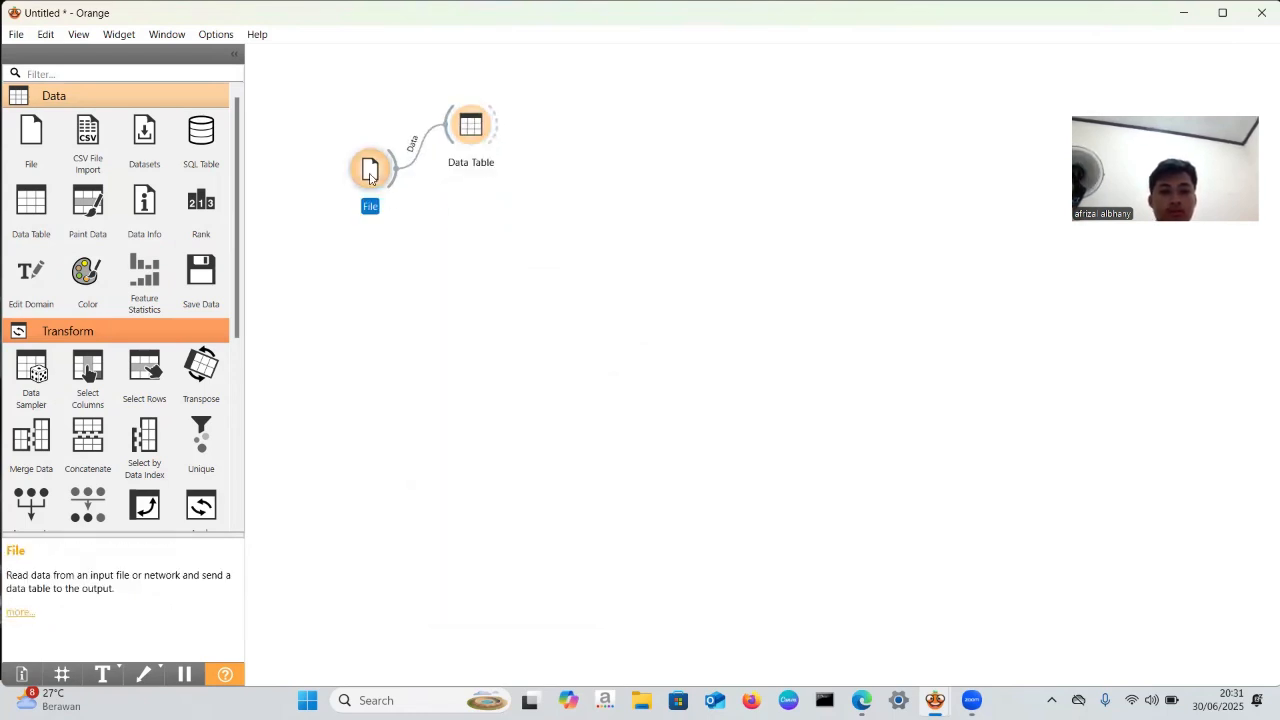
click(371, 207)
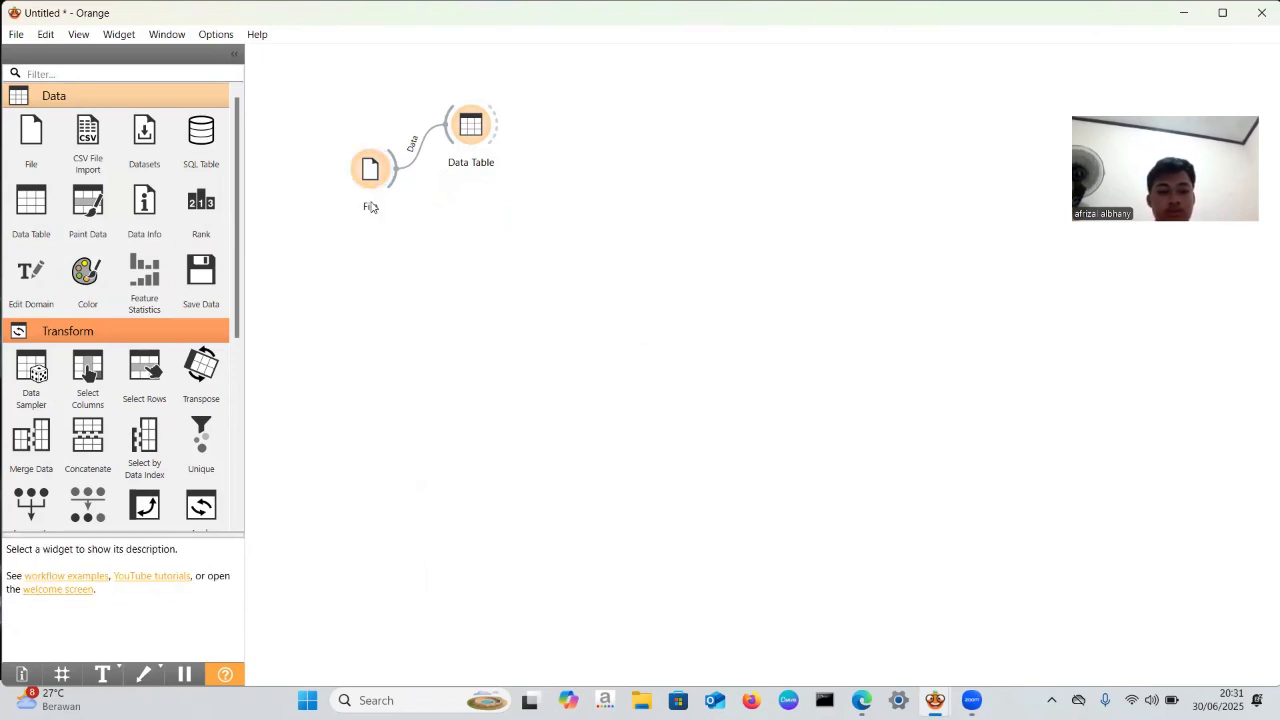
click(370, 195)
right_click(368, 190)
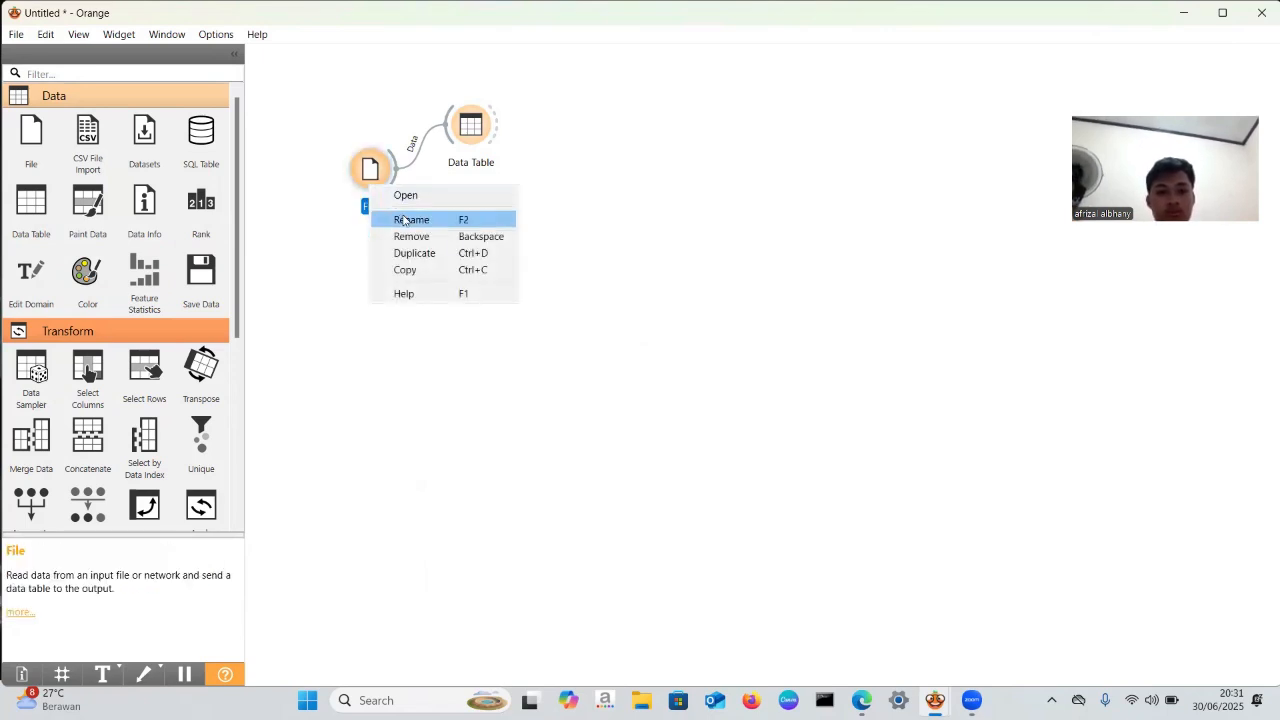
click(404, 216)
key(Caps_Lock)
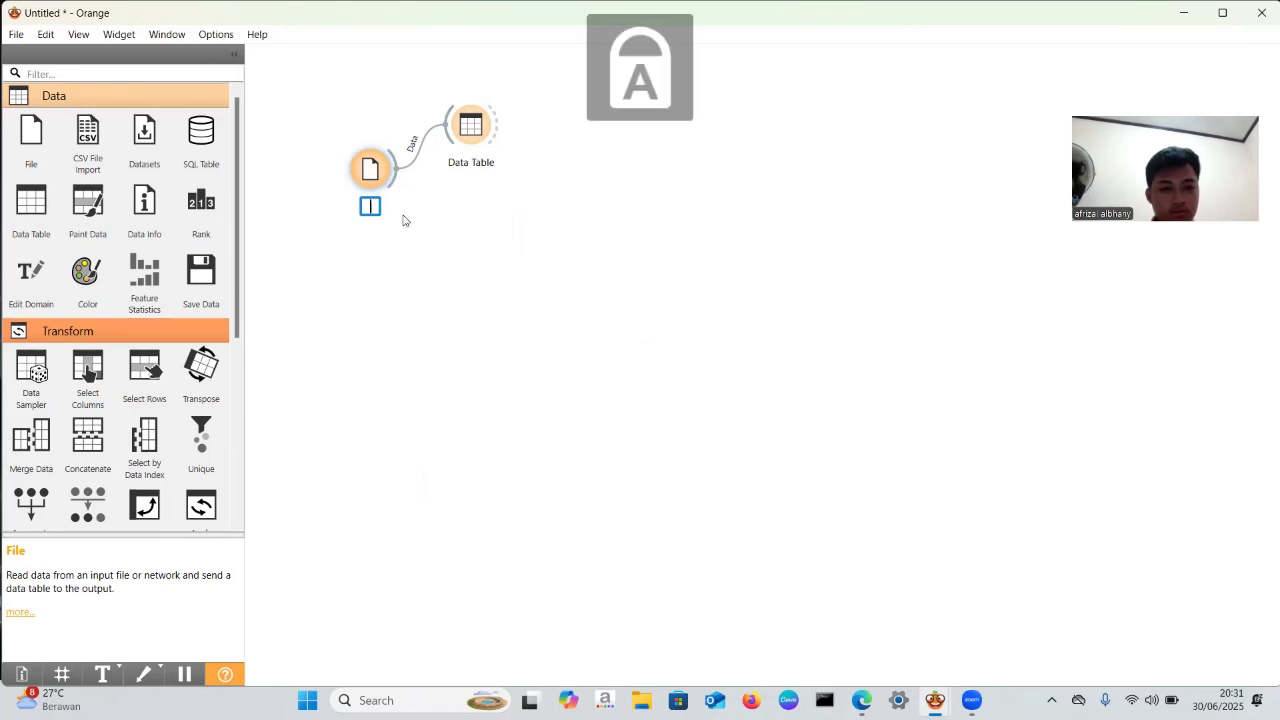
text(DATA)
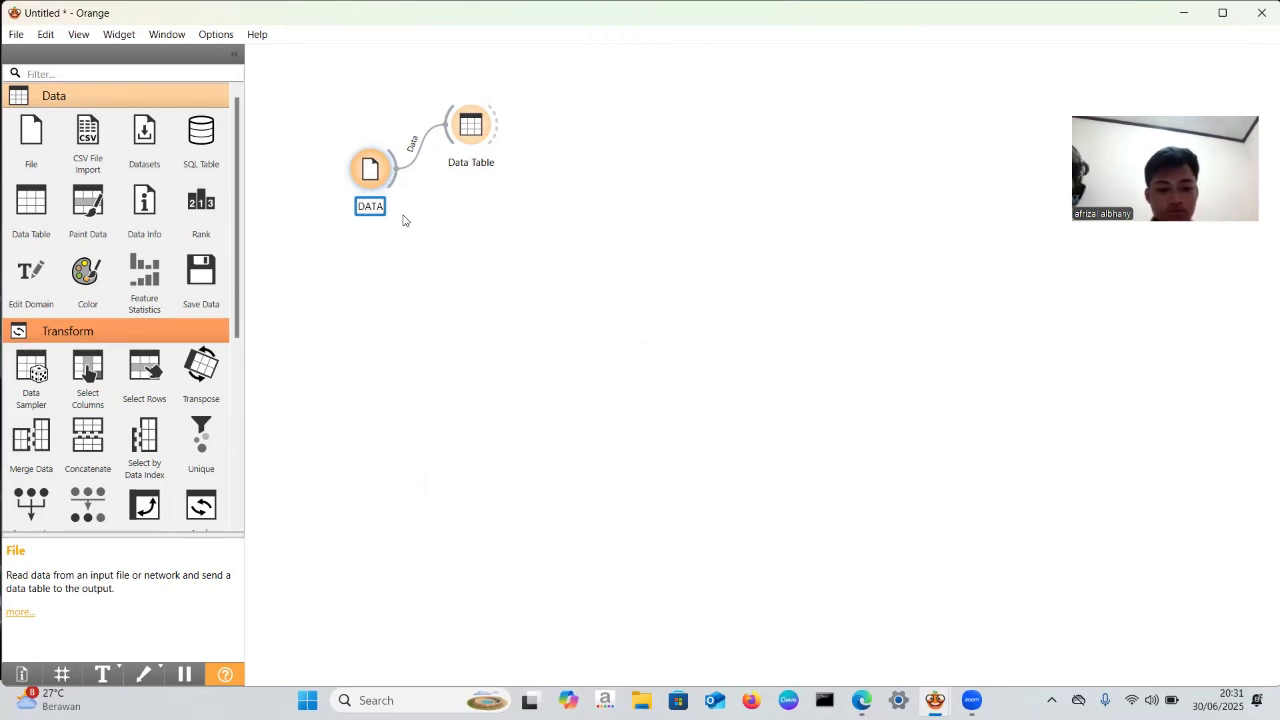
text( PENA)
key(BackSpace)
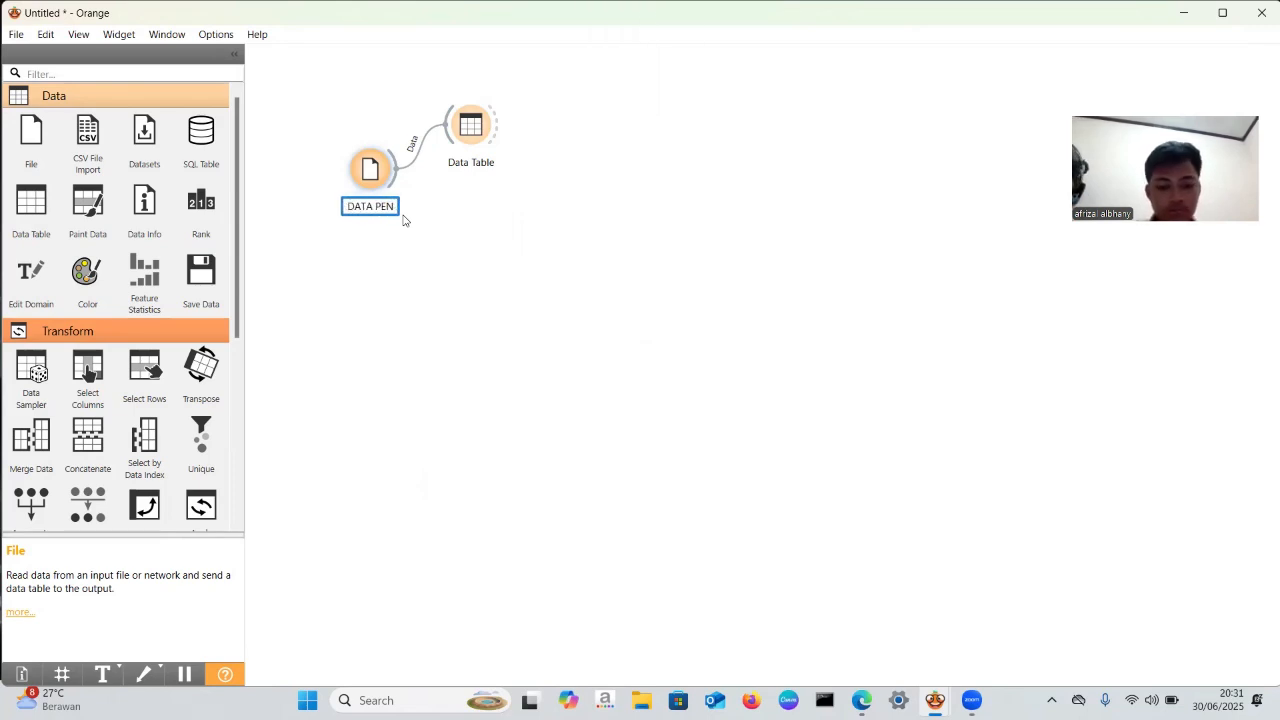
text(YAKIT DIABETES)
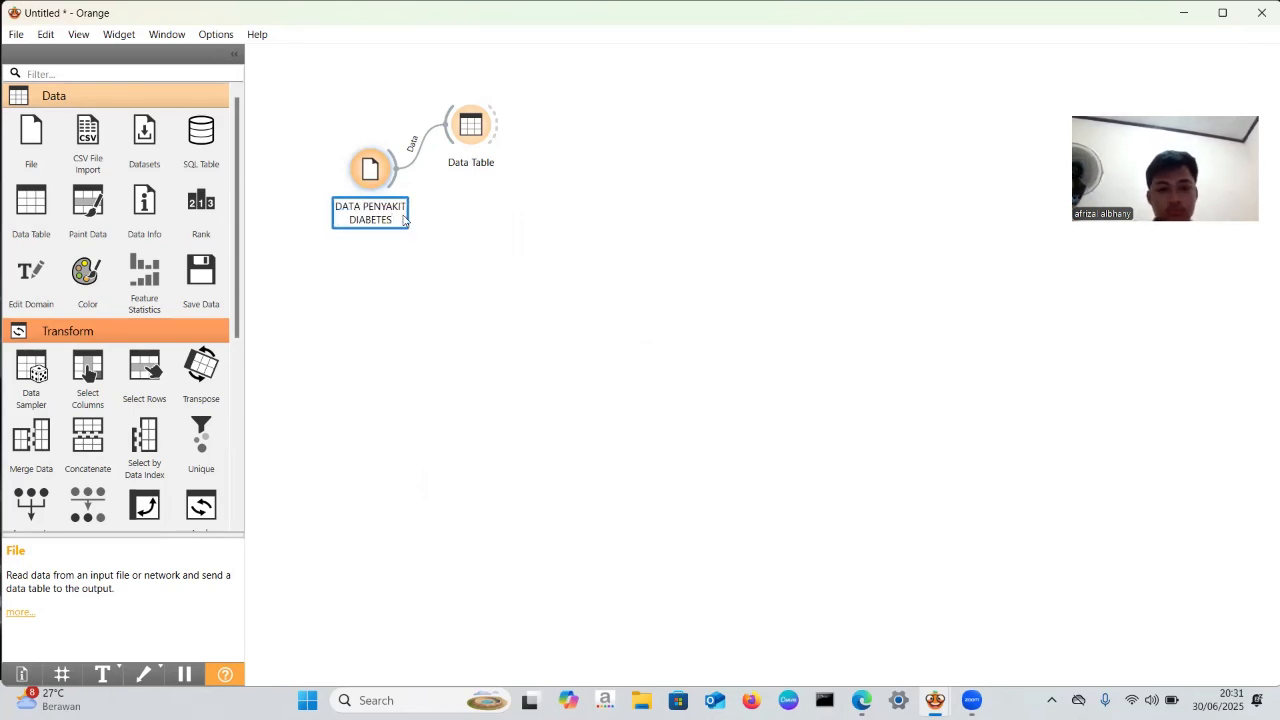
click(517, 222)
- Move the Data Table widget slightly farther from the data source widget and open it to view the records
drag(478, 127, 506, 127)
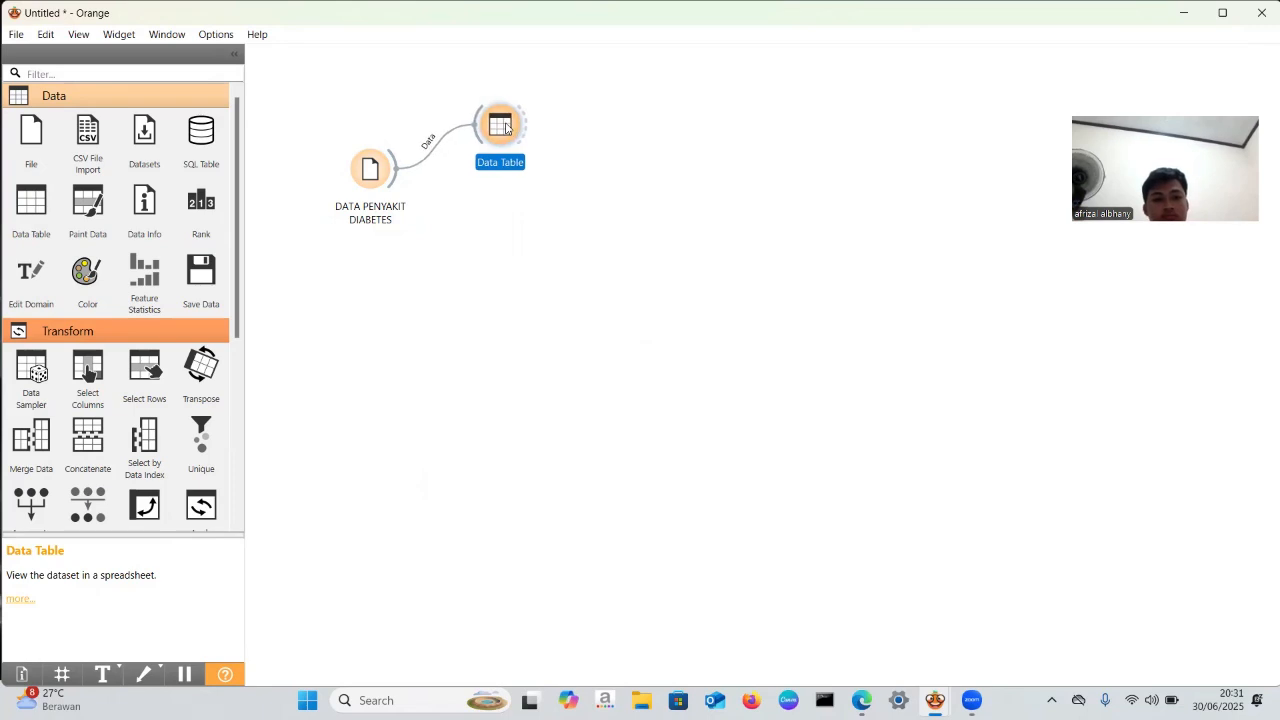
double_click(506, 127)
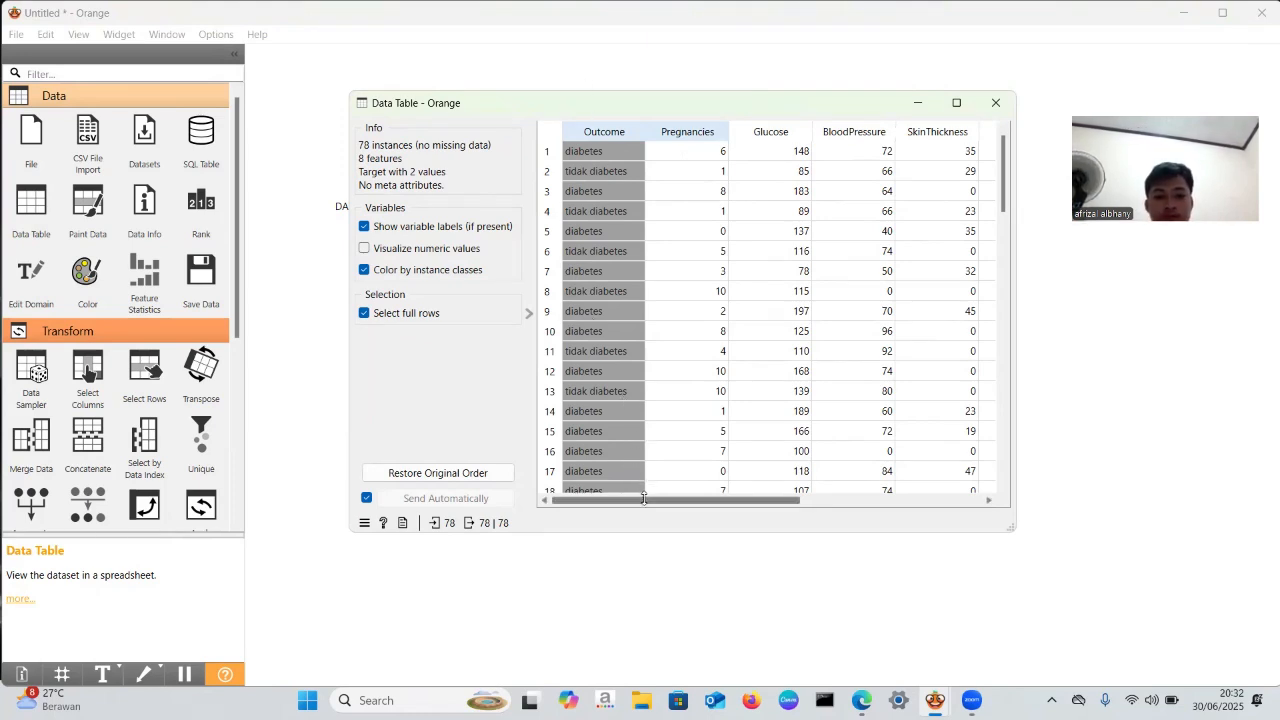
- Look through the Data Table's columns from Outcome to Age and close the table
mouse_move(643, 492)
mouse_down()
mouse_move(685, 497)
mouse_move(619, 500)
mouse_up()
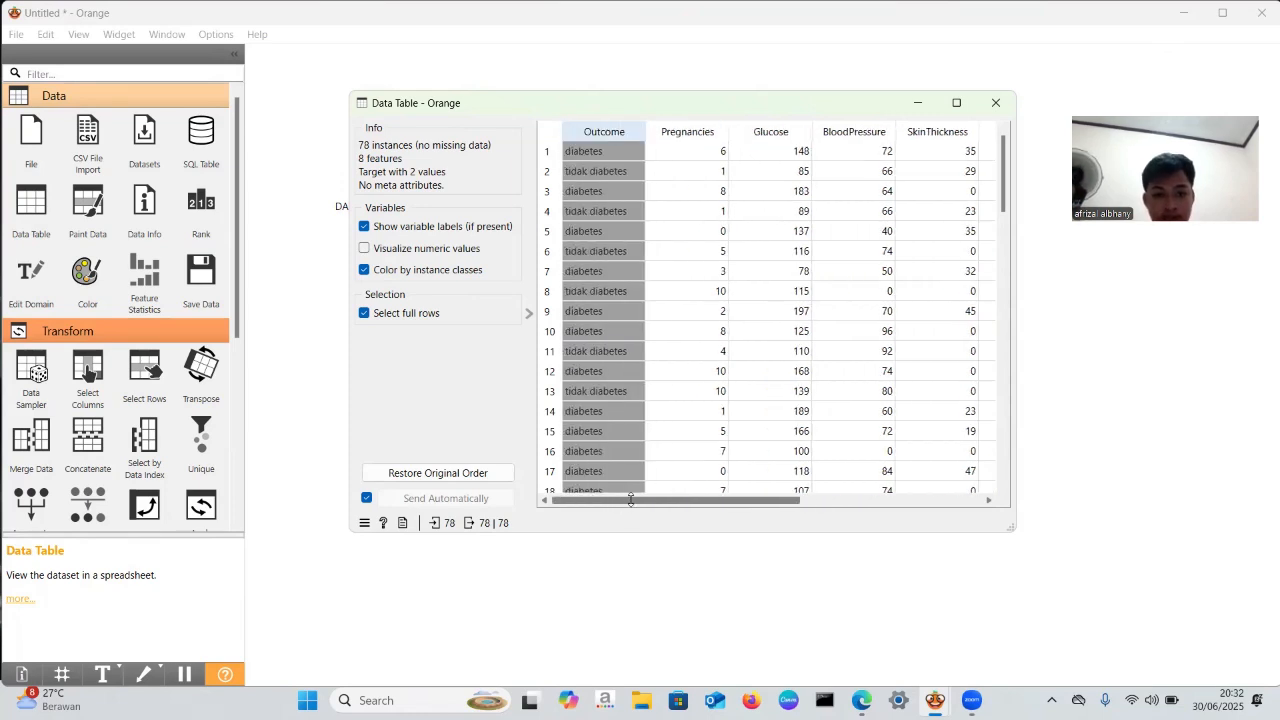
scroll(663, 483, right, 6)
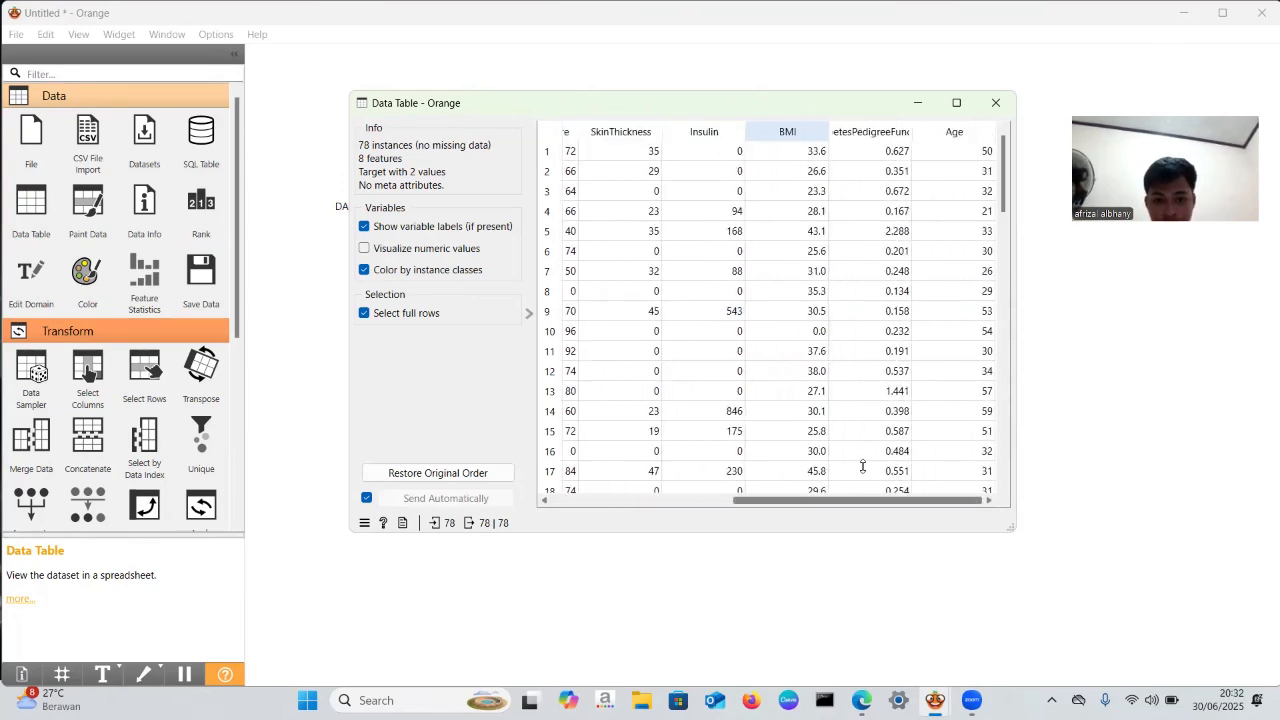
scroll(863, 466, left, 5)
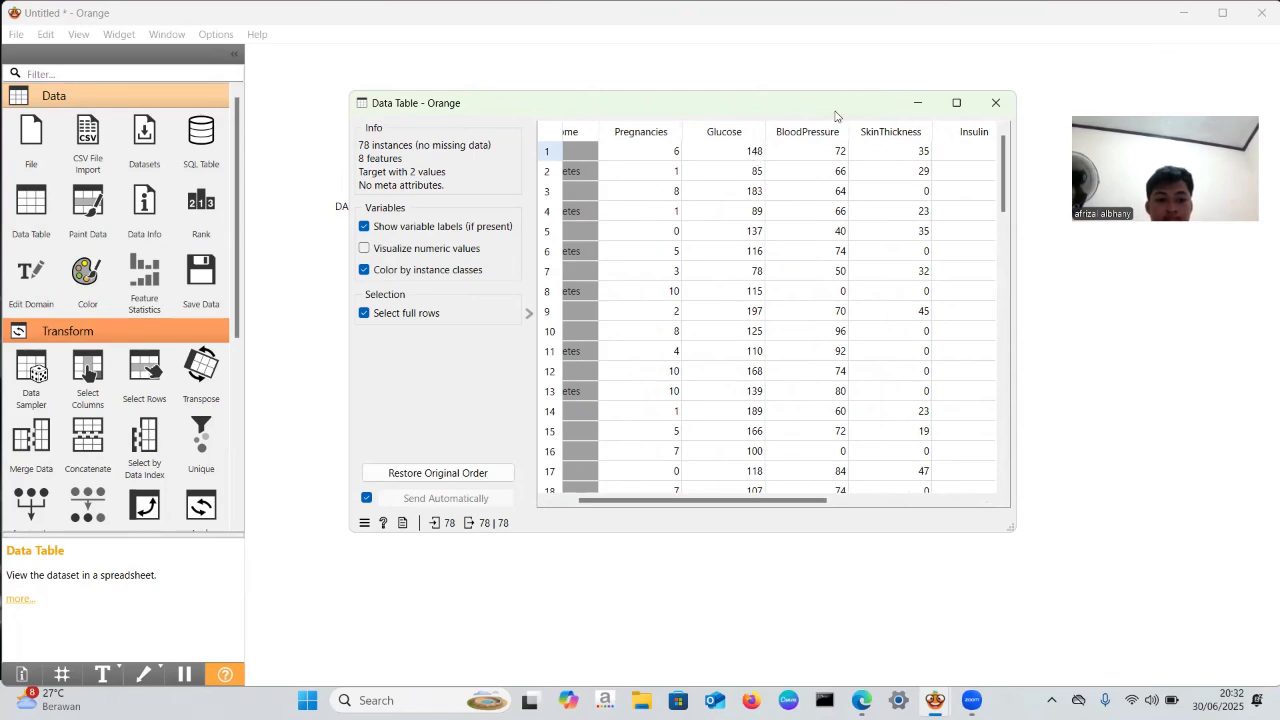
click(993, 103)
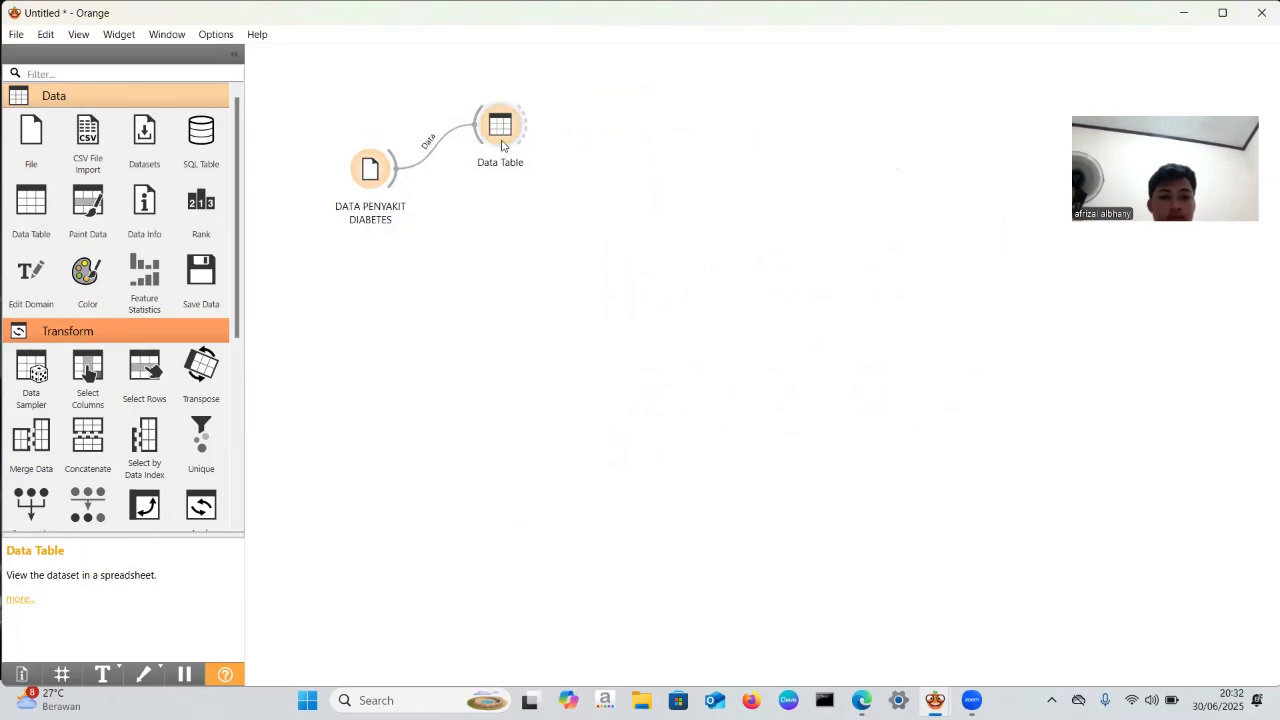
- Move the Data Table widget slightly higher on the canvas and nudge the DATA PENYAKIT DIABETES widget closer to it
drag(501, 145, 511, 126)
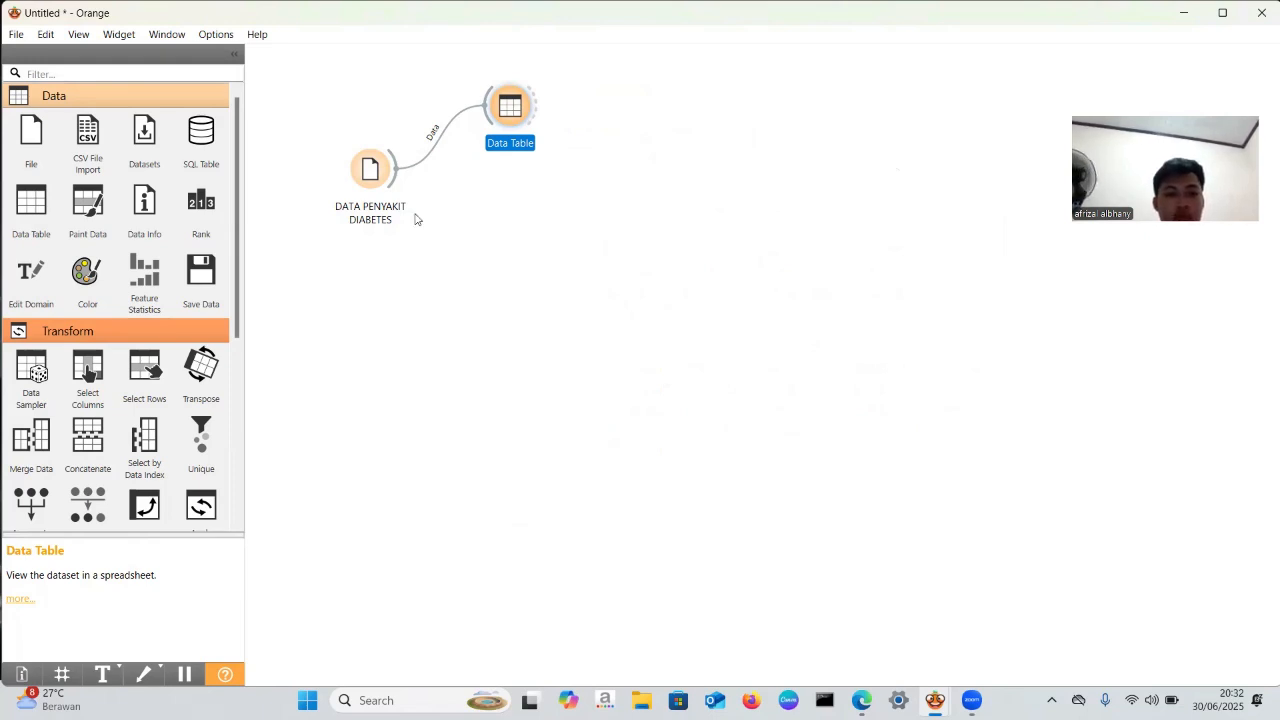
drag(376, 180, 380, 183)
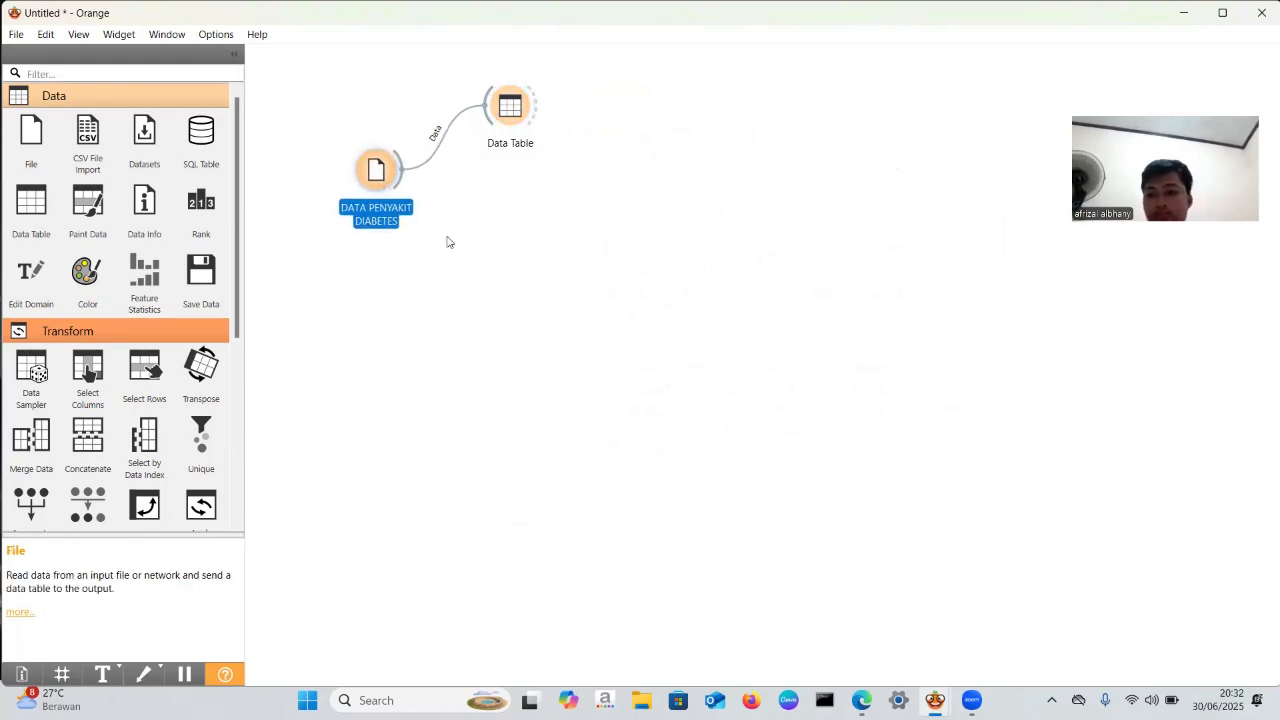
click(461, 270)
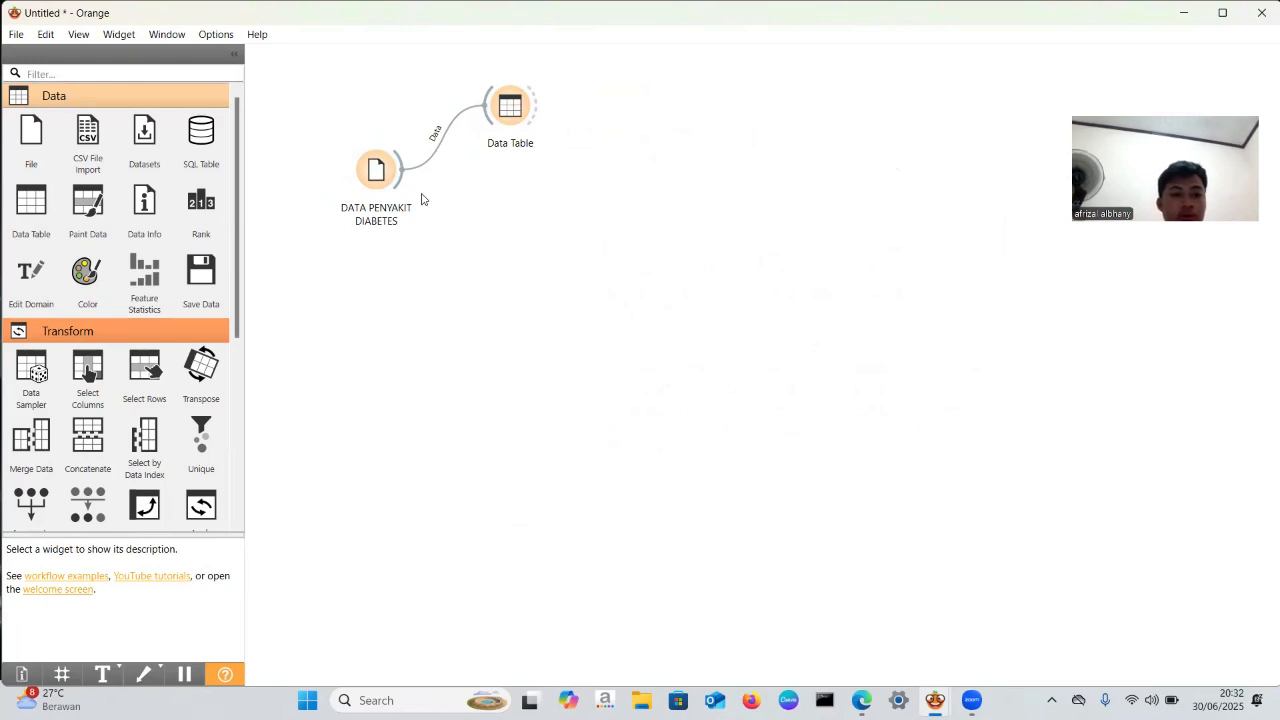
- Add a Tree widget below the Data Table, linked to the DATA PENYAKIT DIABETES widget's data output
drag(393, 189, 489, 226)
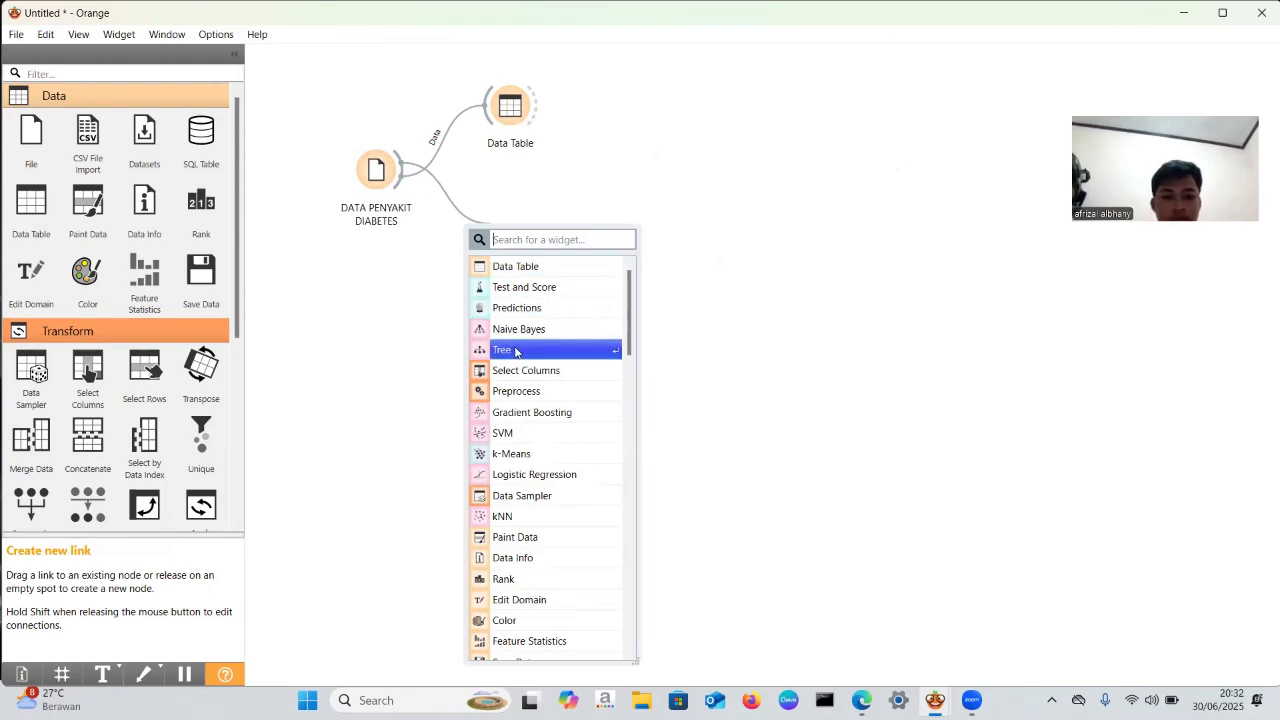
text(T)
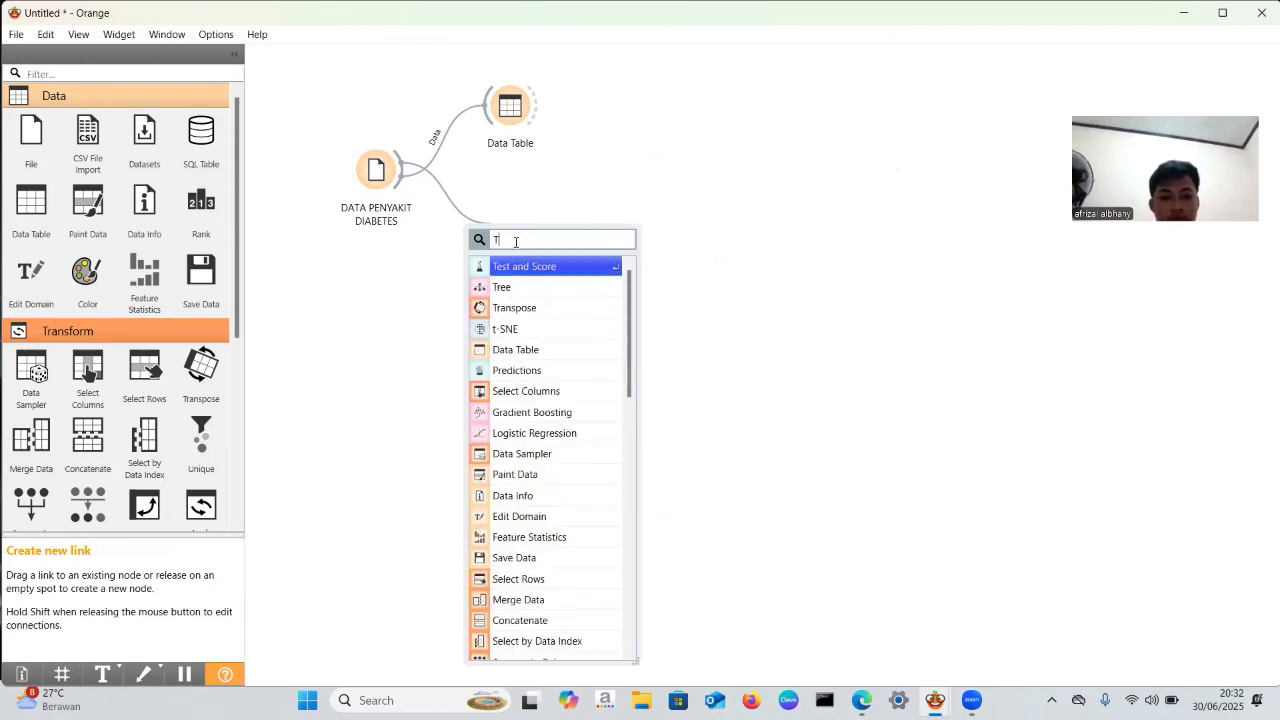
text(REE)
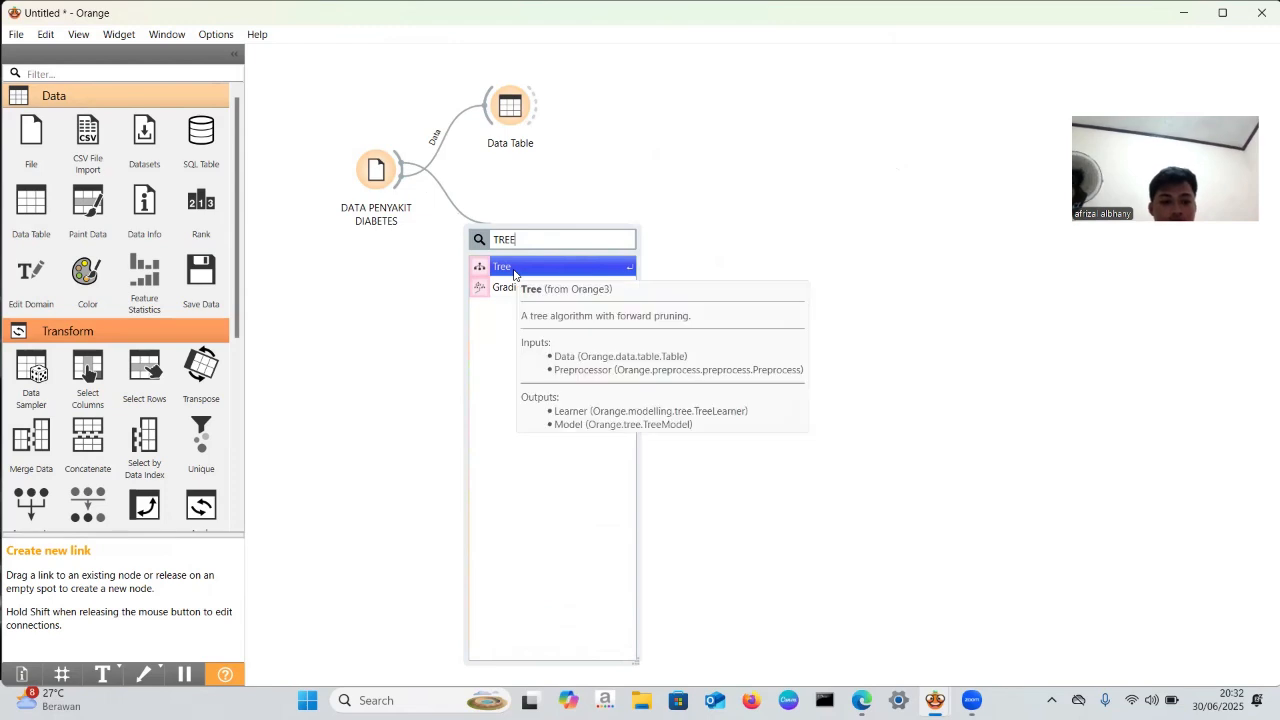
click(513, 268)
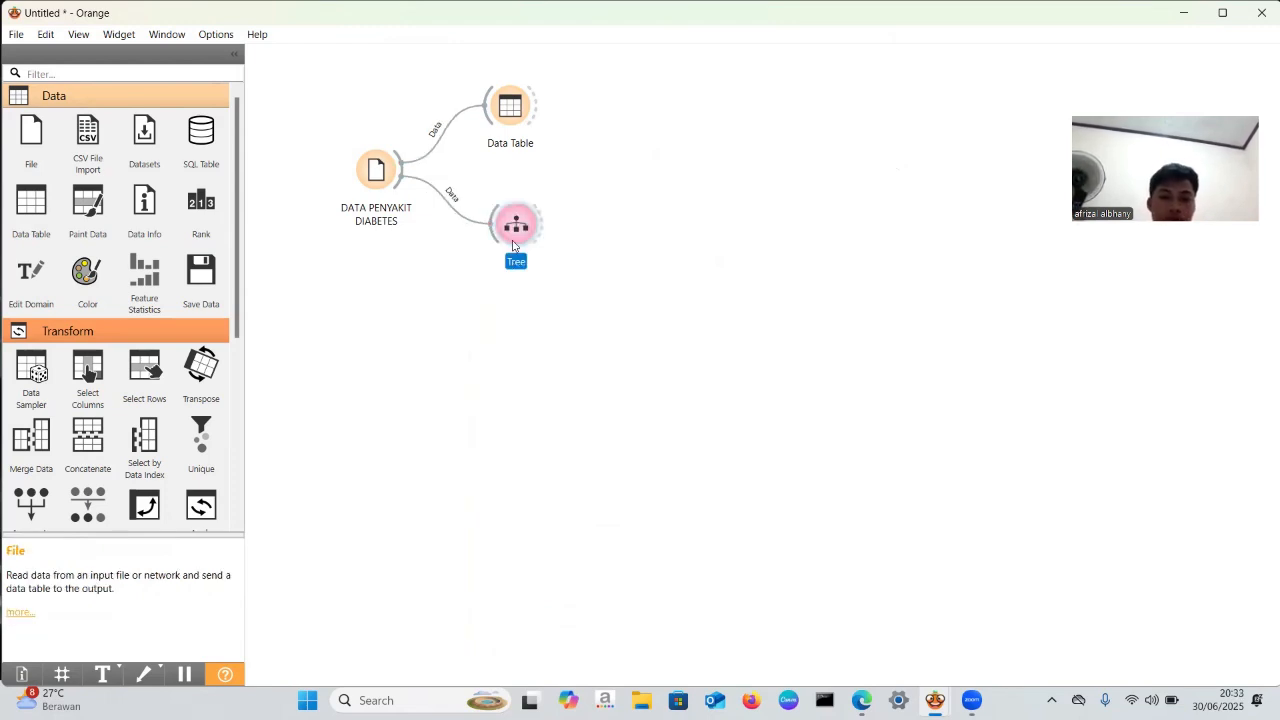
drag(517, 226, 515, 229)
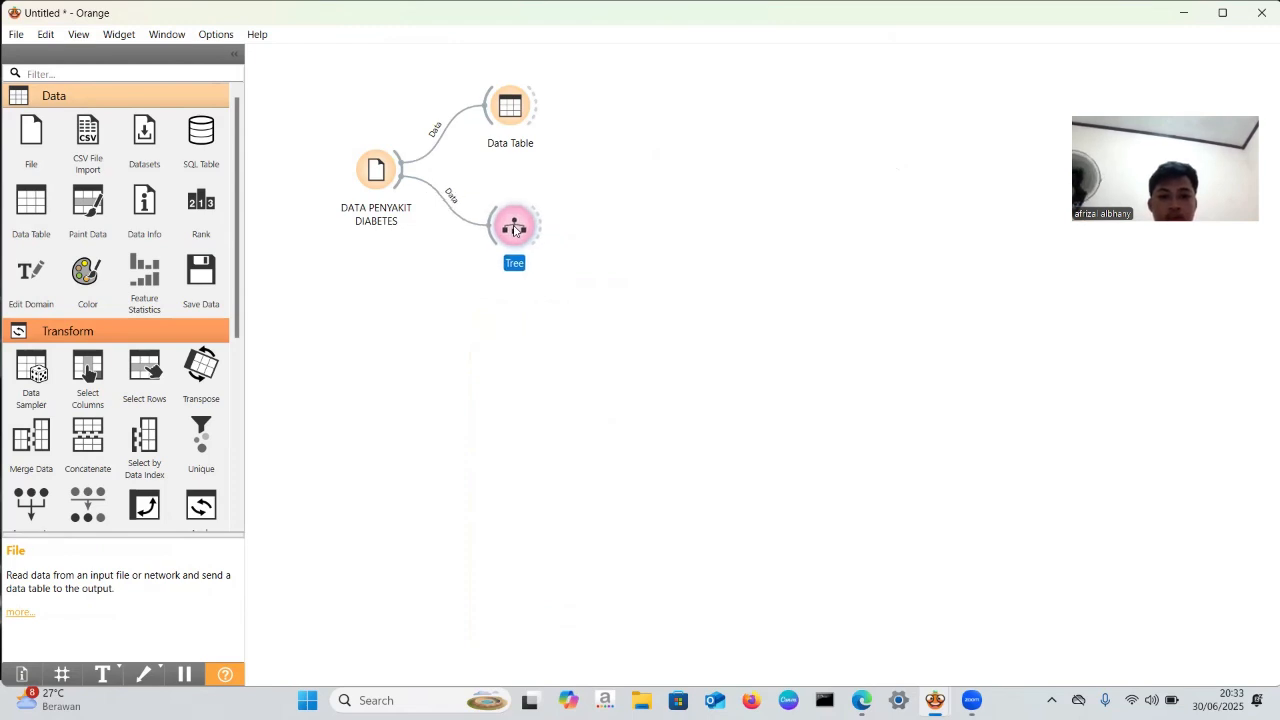
- Check the Tree widget's parameters, close them, and shift the widget slightly higher on the canvas
double_click(514, 229)
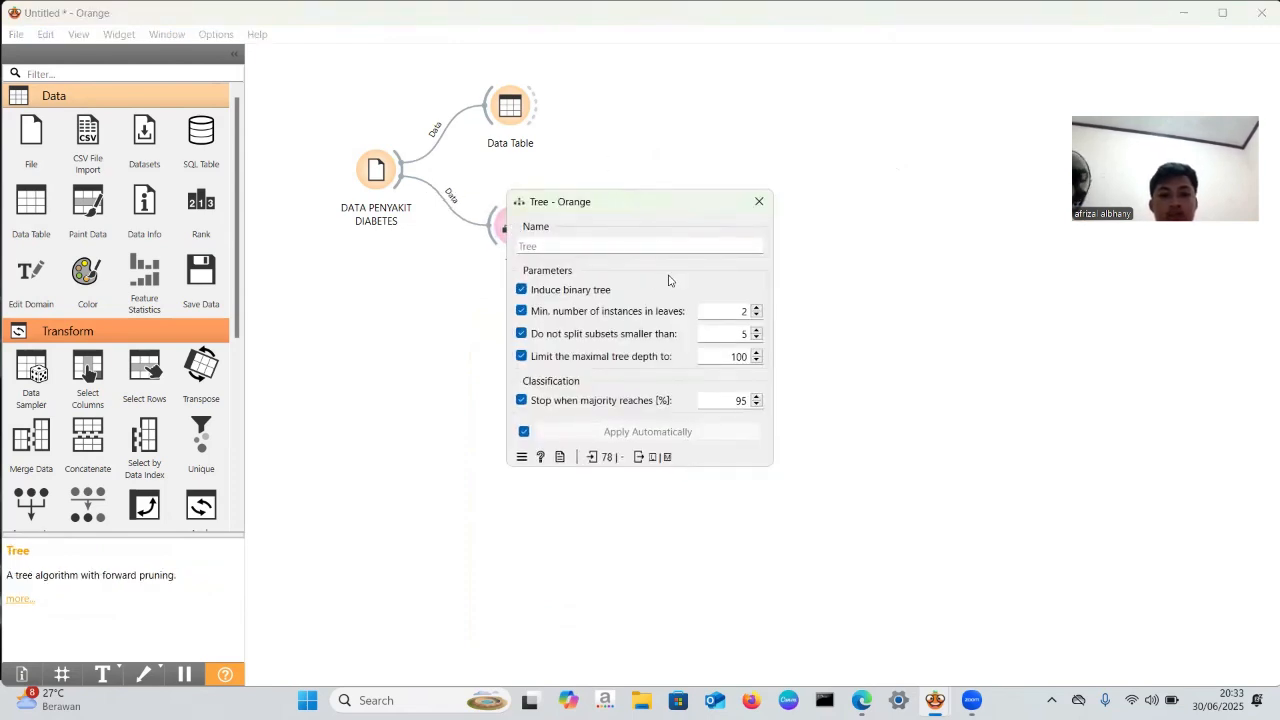
click(759, 203)
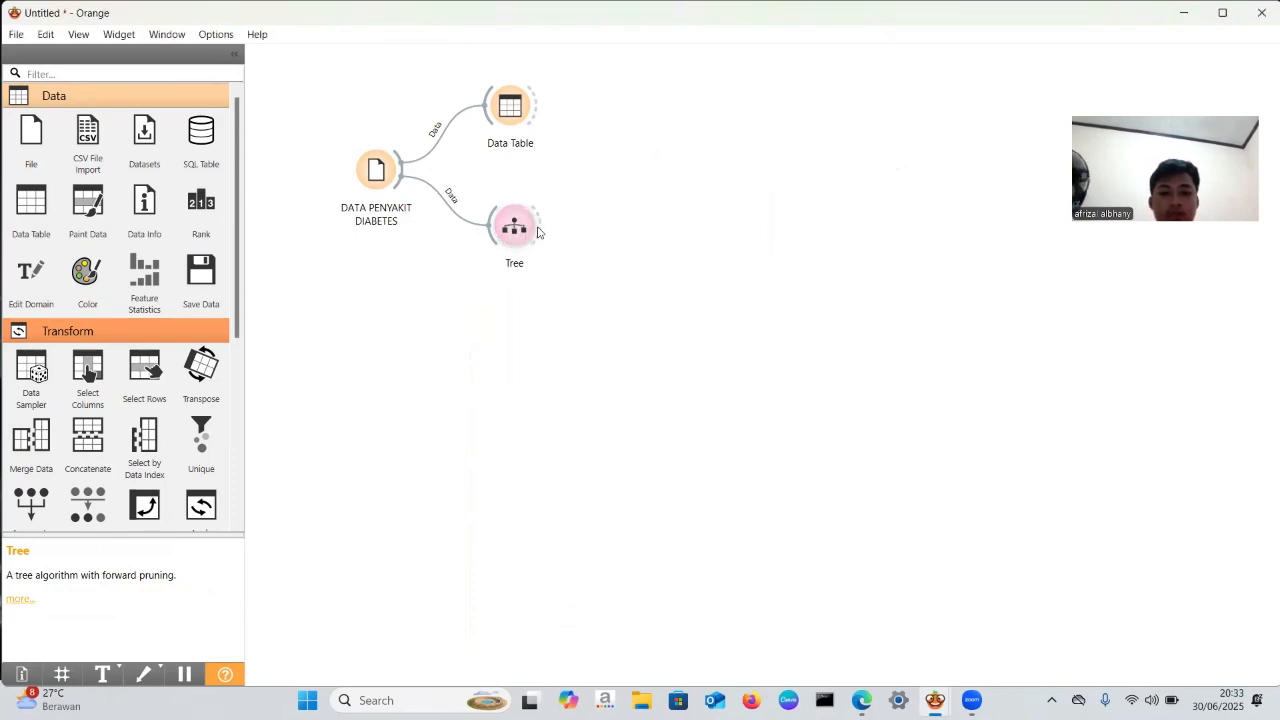
mouse_move(514, 228)
mouse_down()
mouse_move(530, 217)
mouse_move(513, 228)
mouse_up()
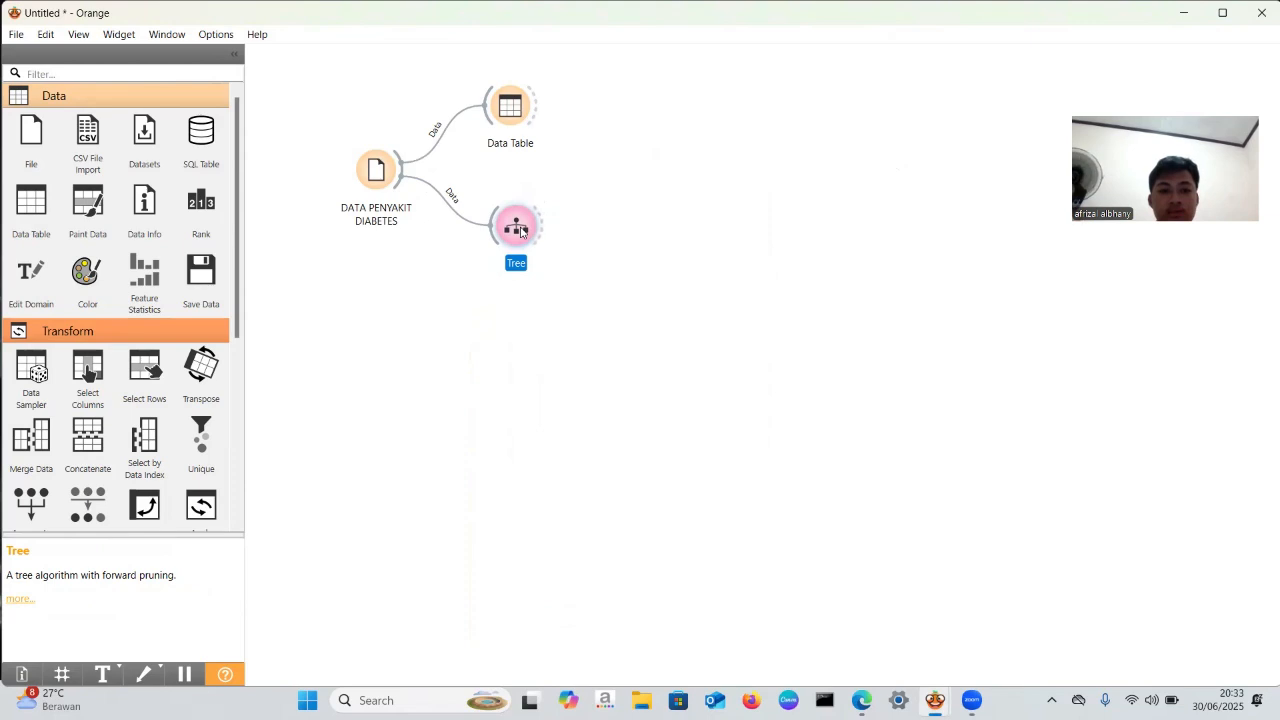
mouse_move(520, 232)
mouse_down()
mouse_move(527, 219)
mouse_move(517, 224)
mouse_up()
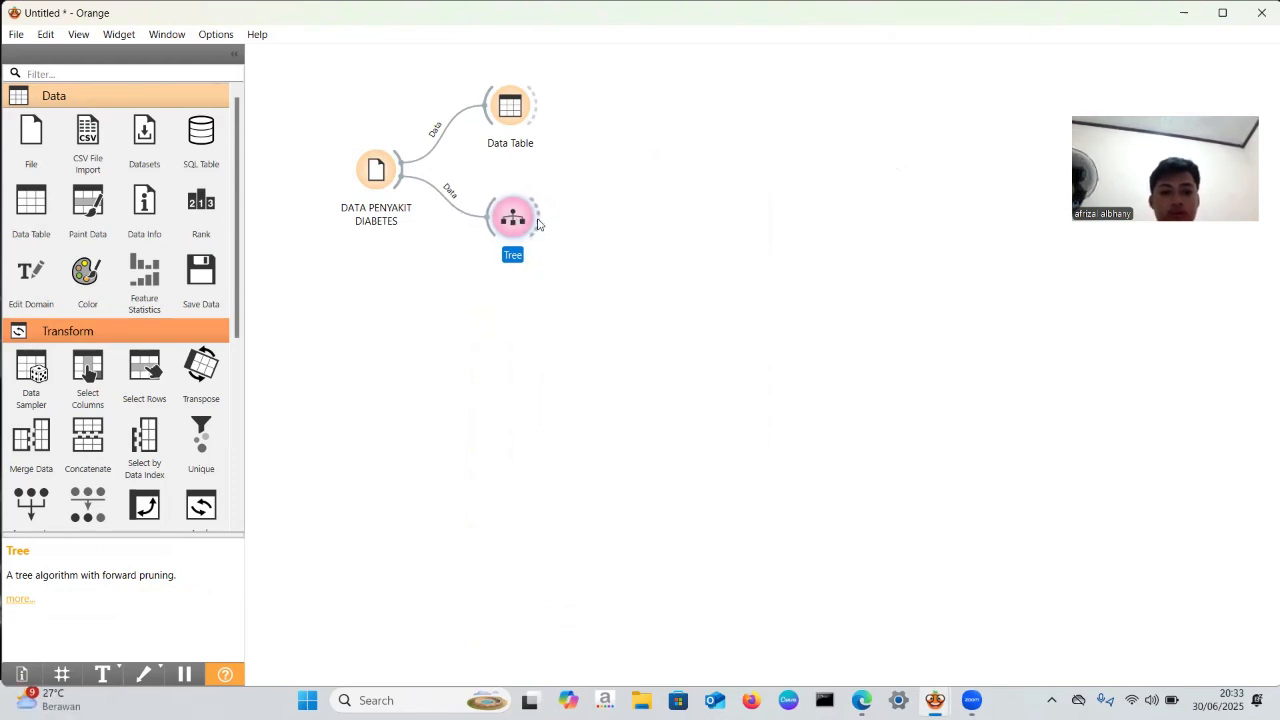
- Add a Tree Viewer widget fed by the Tree's output, align it level with Tree, and accept the Model-to-Tree link
drag(537, 223, 657, 200)
click(649, 258)
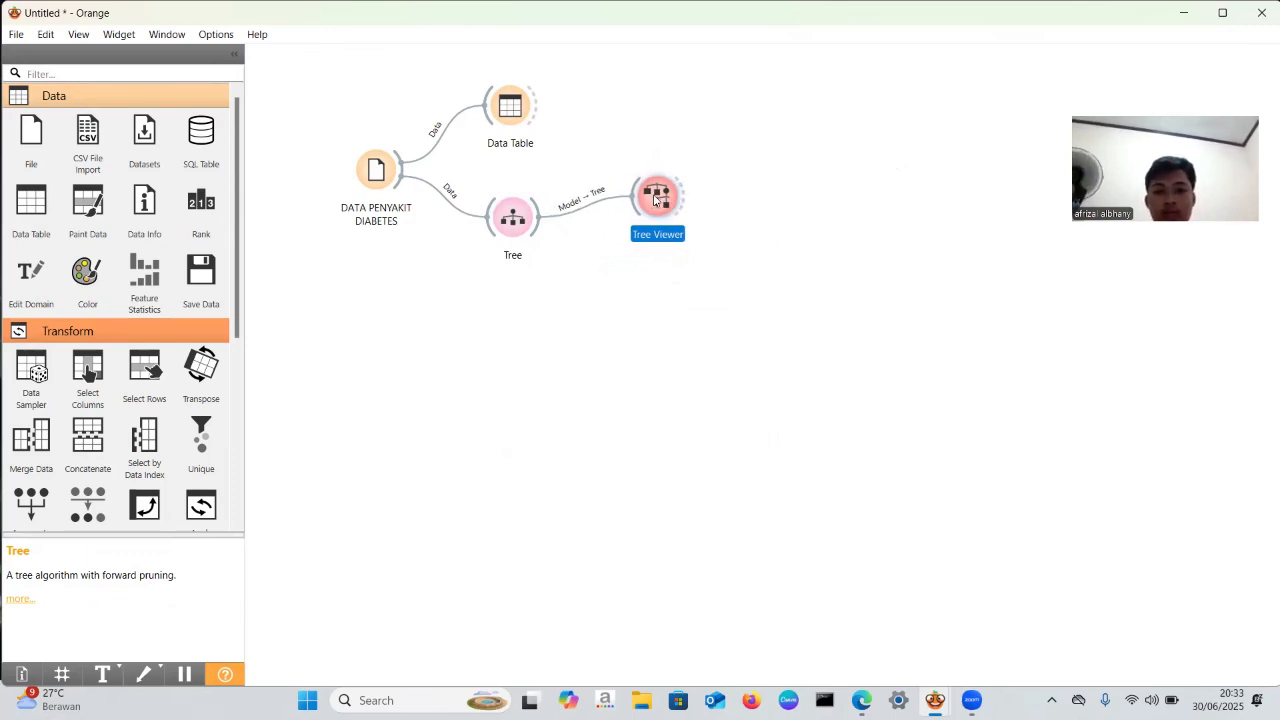
drag(655, 199, 672, 218)
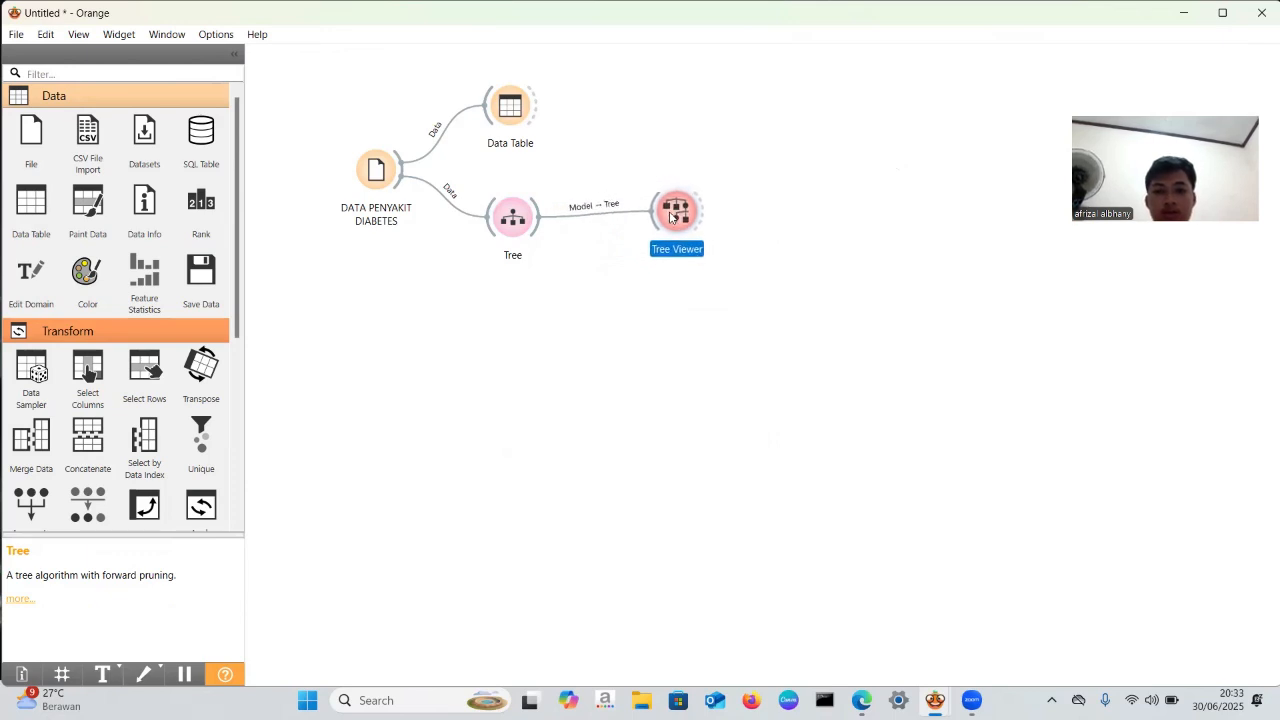
double_click(603, 212)
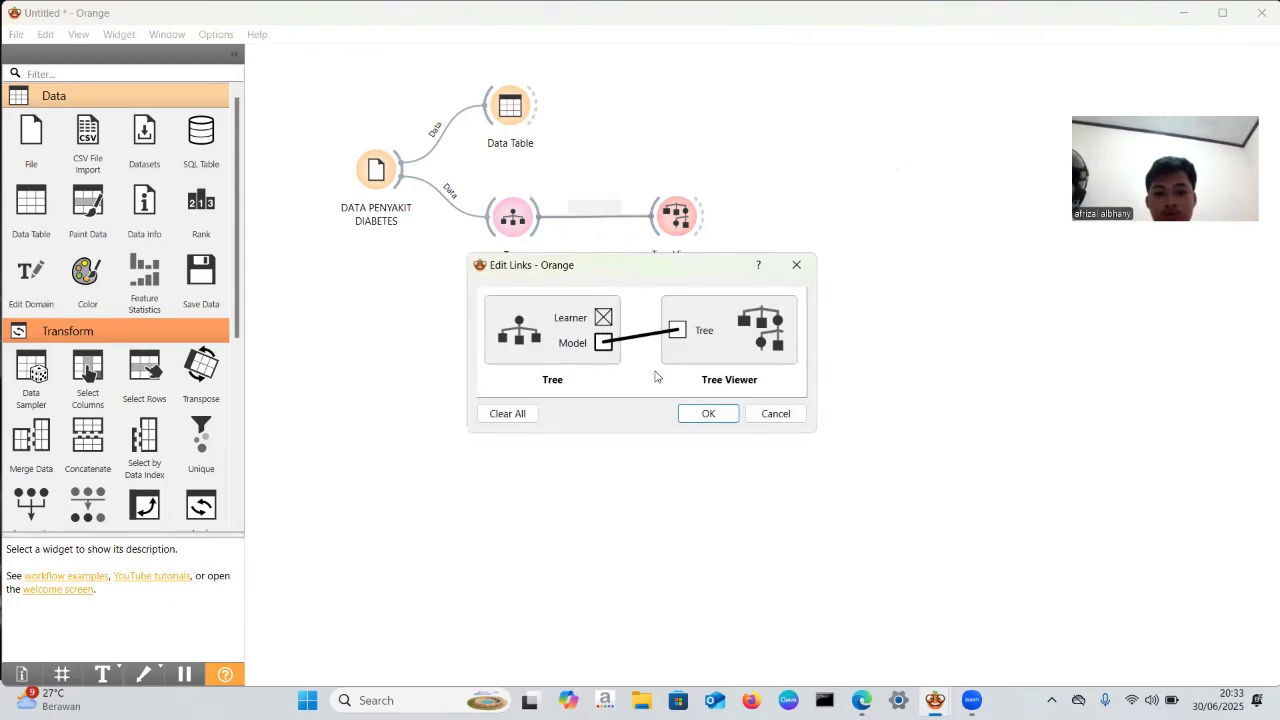
click(706, 414)
- Open the Tree Viewer, enlarge the tree, examine the BMI and Glucose splits with their class distributions, and close it
double_click(672, 218)
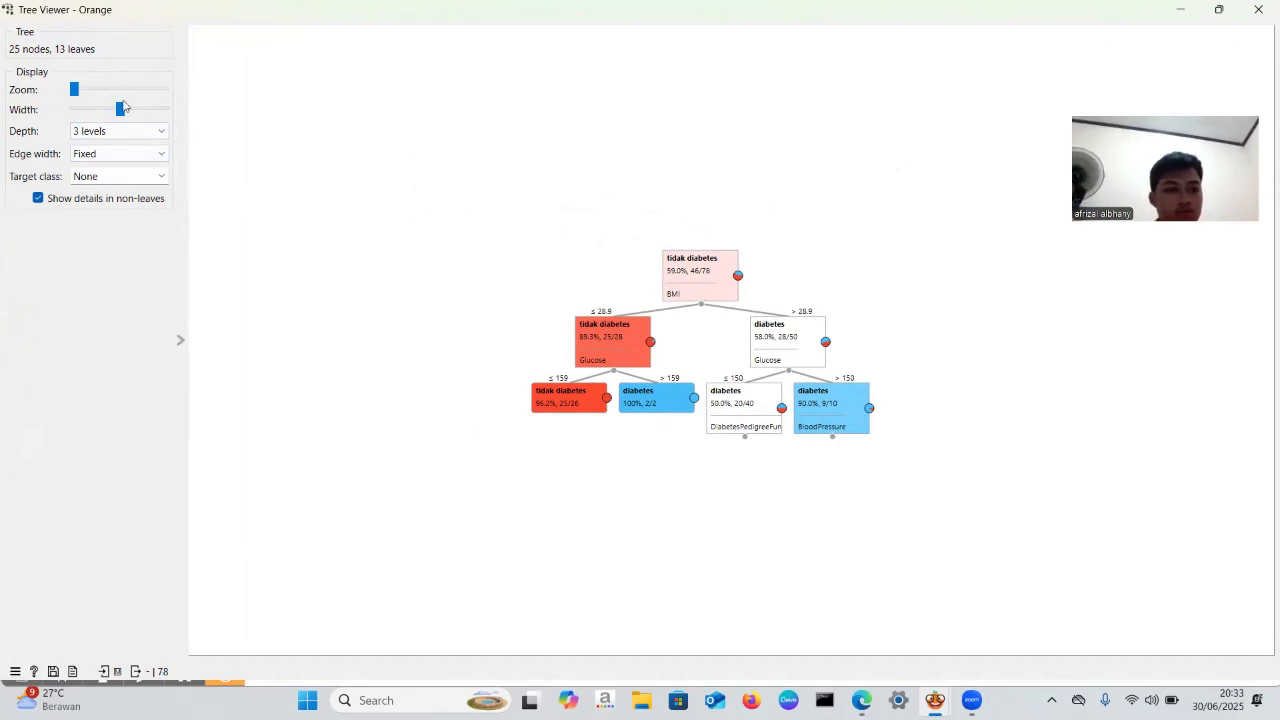
click(86, 89)
click(101, 90)
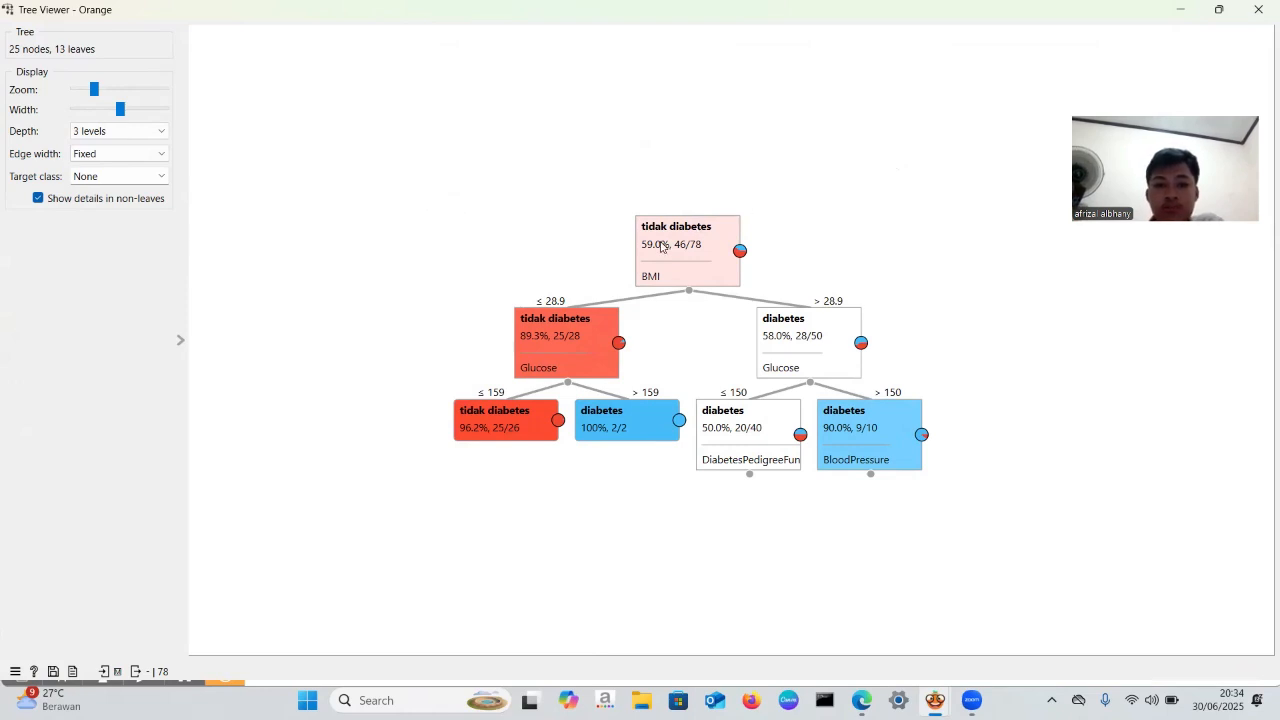
mouse_move(686, 252)
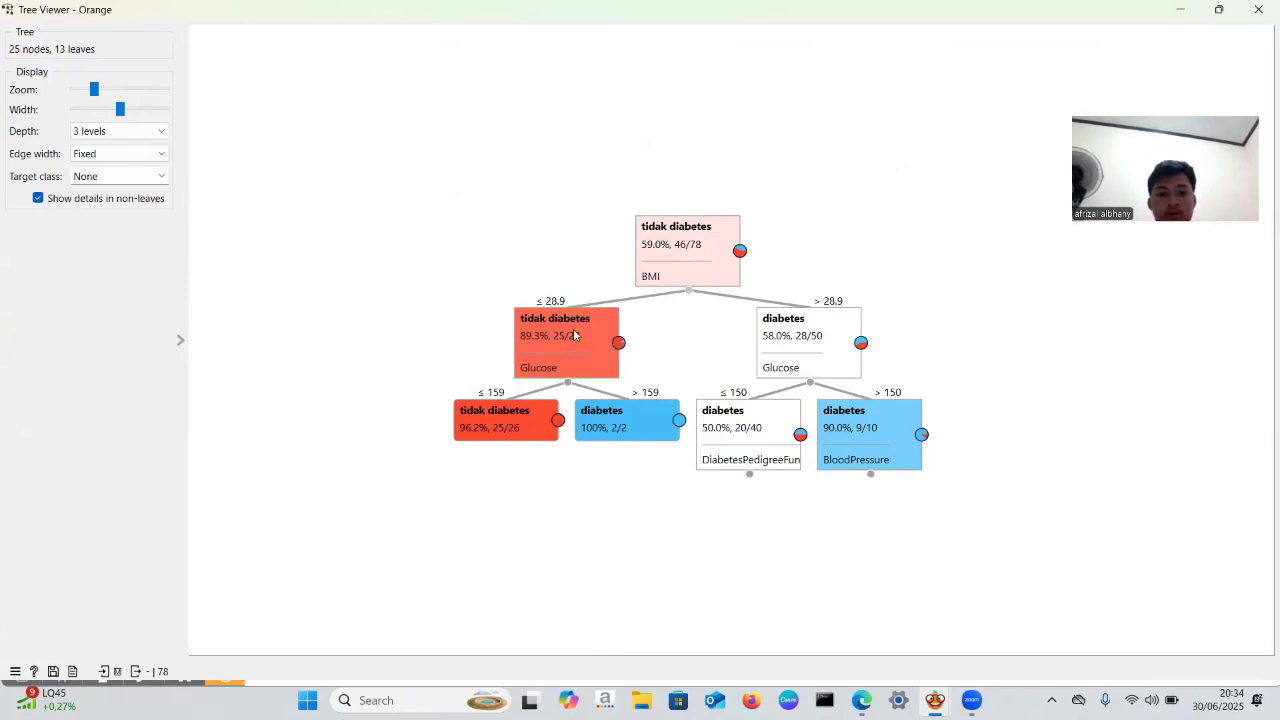
mouse_move(574, 335)
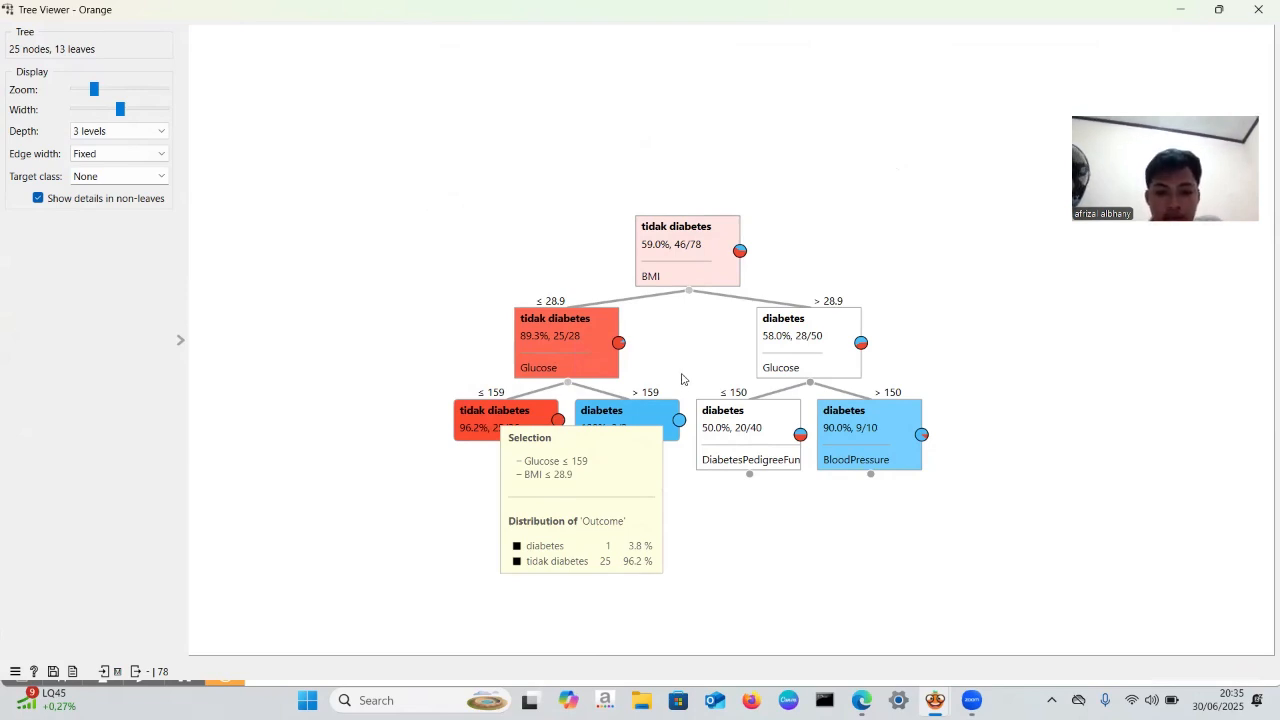
mouse_move(606, 414)
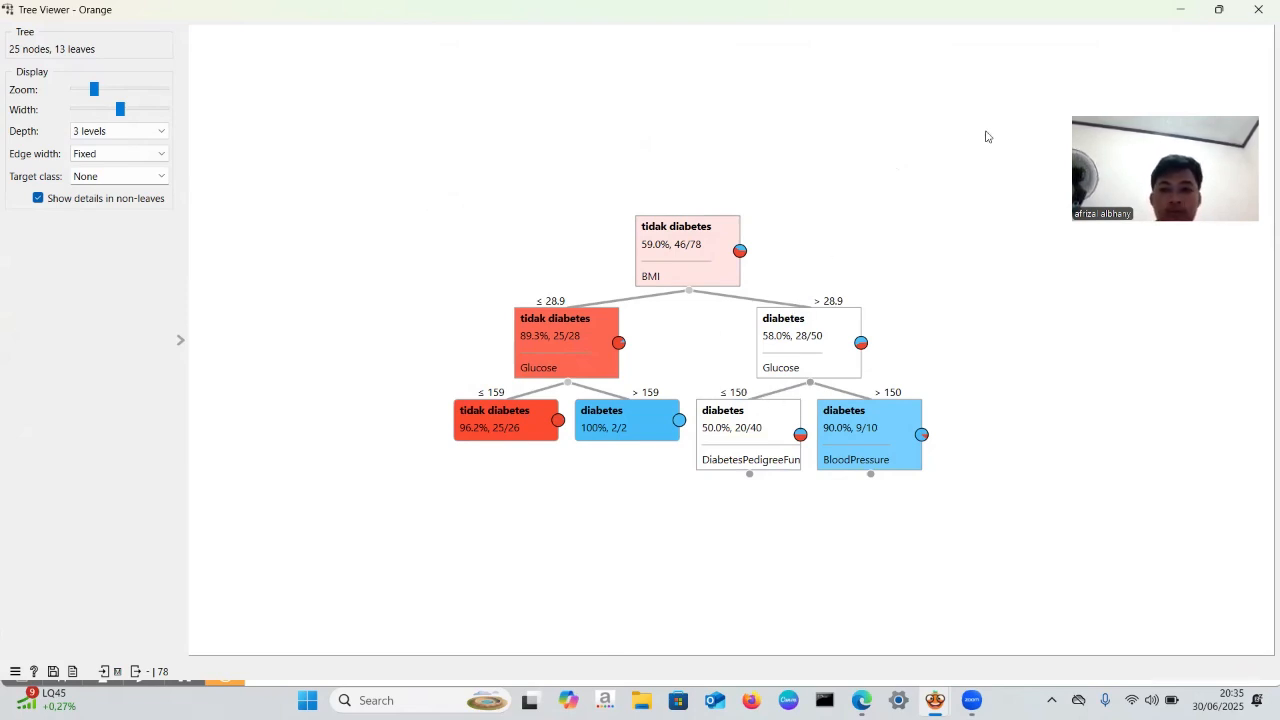
click(1259, 12)
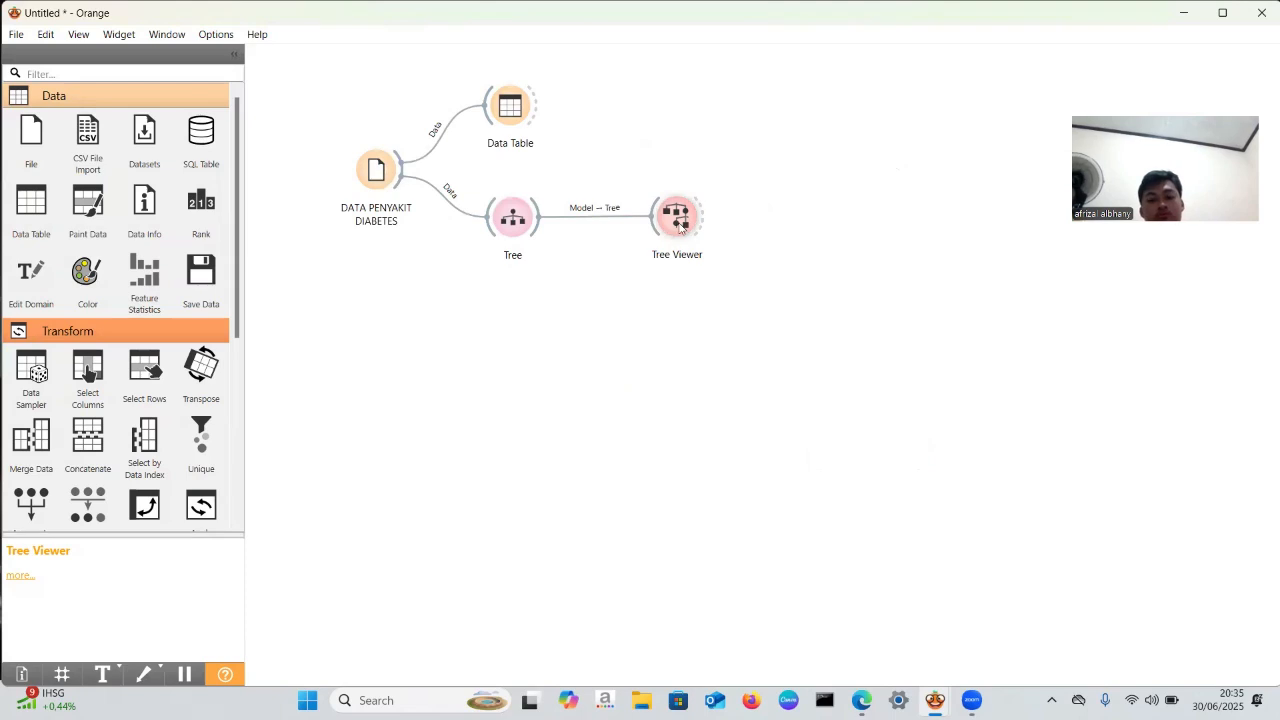
- Add a Box Plot widget linked to the Tree Viewer's output, place it farther out and higher, and shift Tree Viewer closer to Tree
mouse_move(679, 226)
mouse_down()
mouse_move(679, 214)
mouse_move(677, 233)
mouse_move(669, 224)
mouse_up()
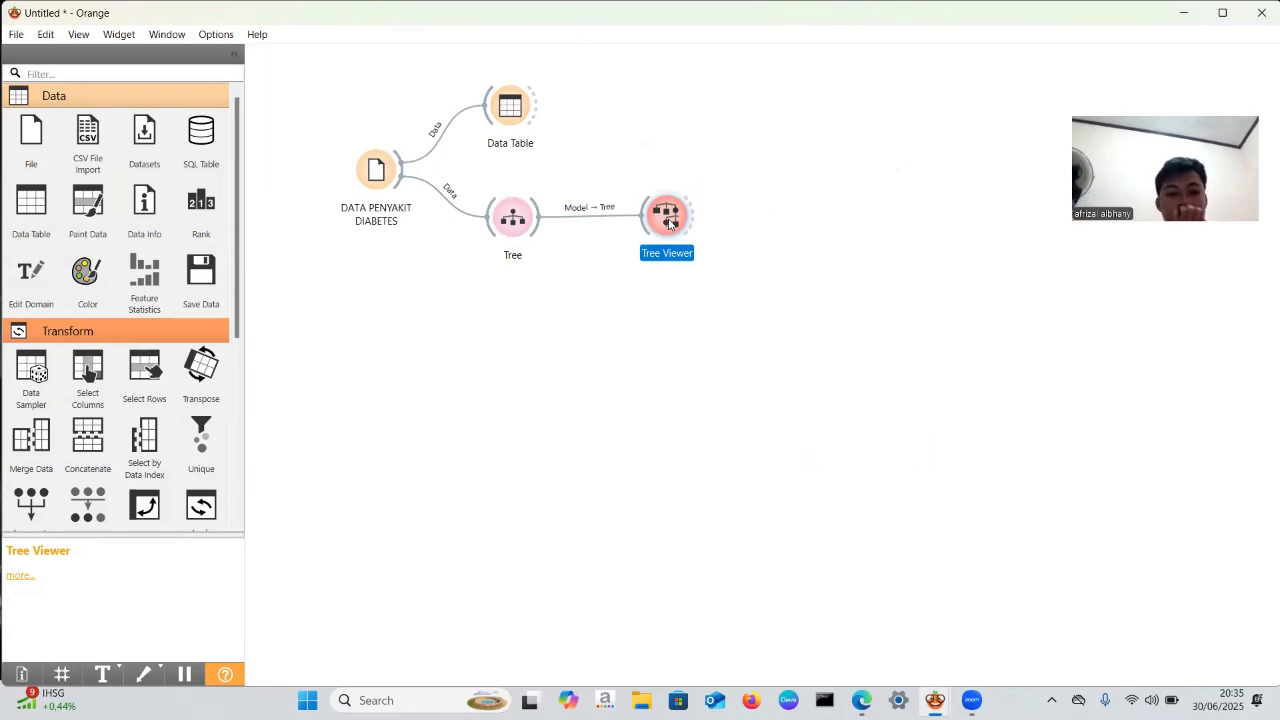
mouse_move(670, 222)
mouse_down()
mouse_move(689, 221)
mouse_move(663, 232)
mouse_up()
click(689, 235)
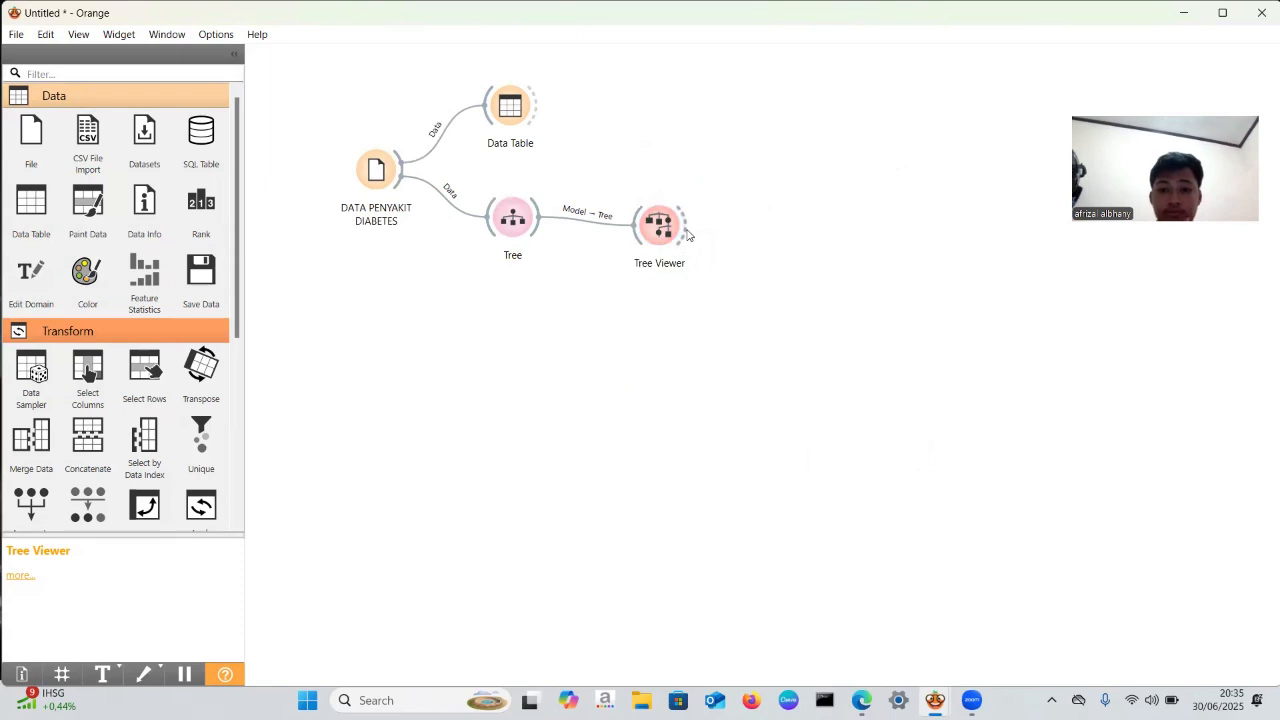
drag(684, 230, 730, 220)
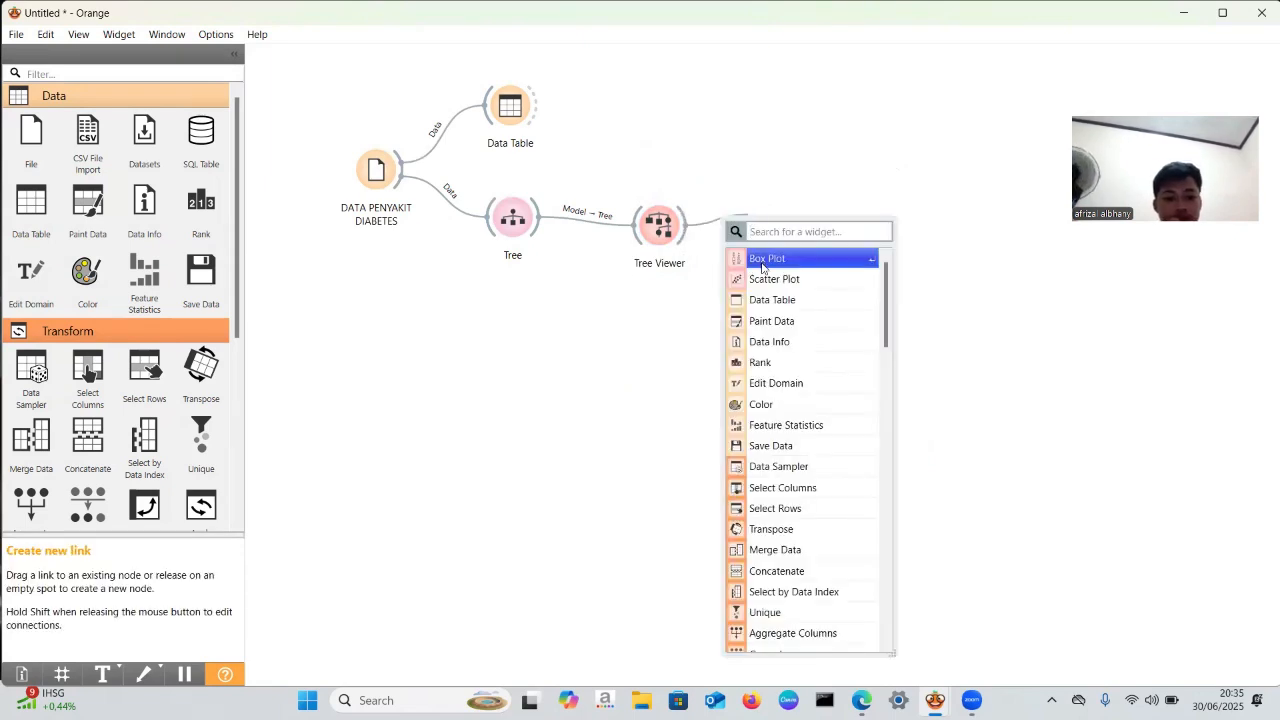
click(762, 260)
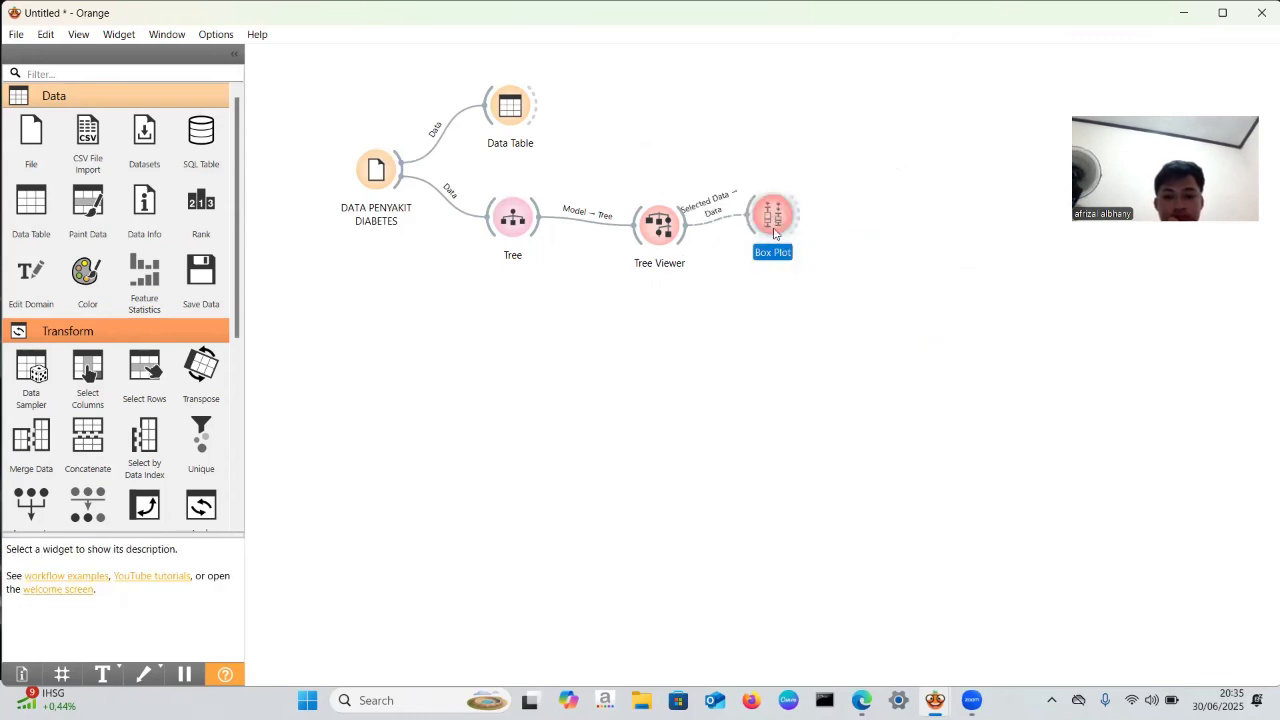
drag(775, 230, 817, 186)
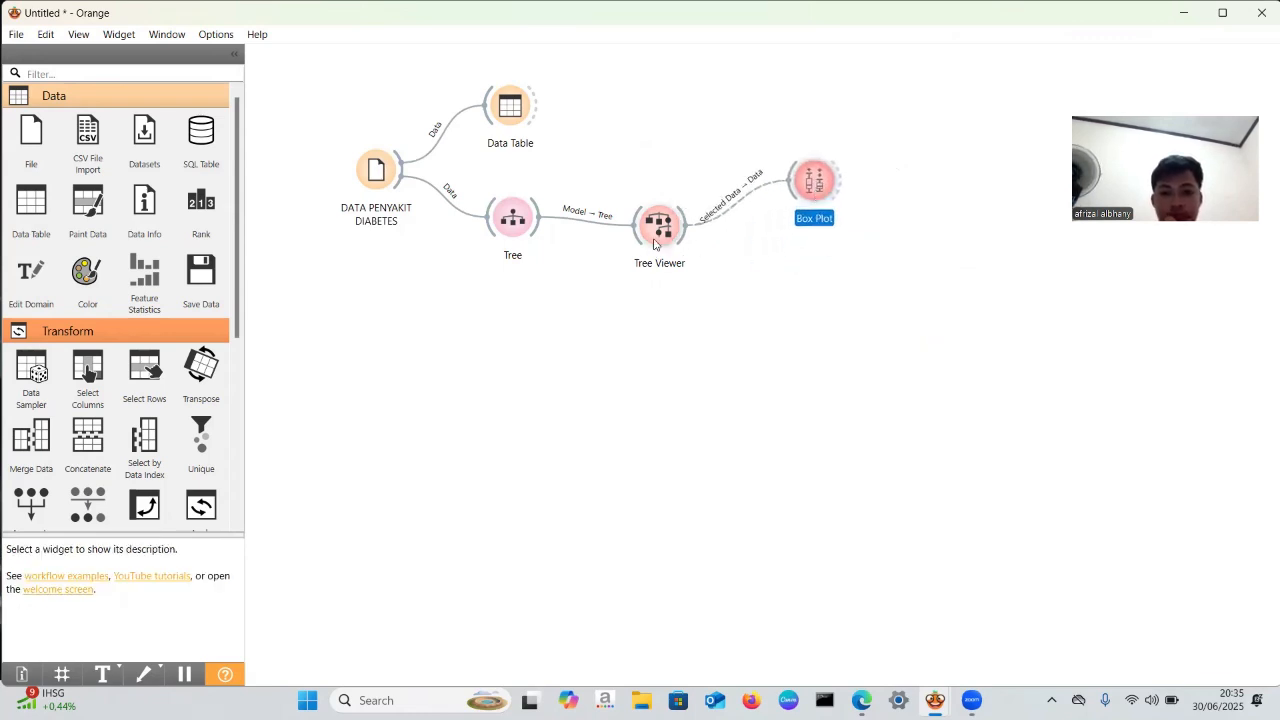
drag(660, 222, 650, 224)
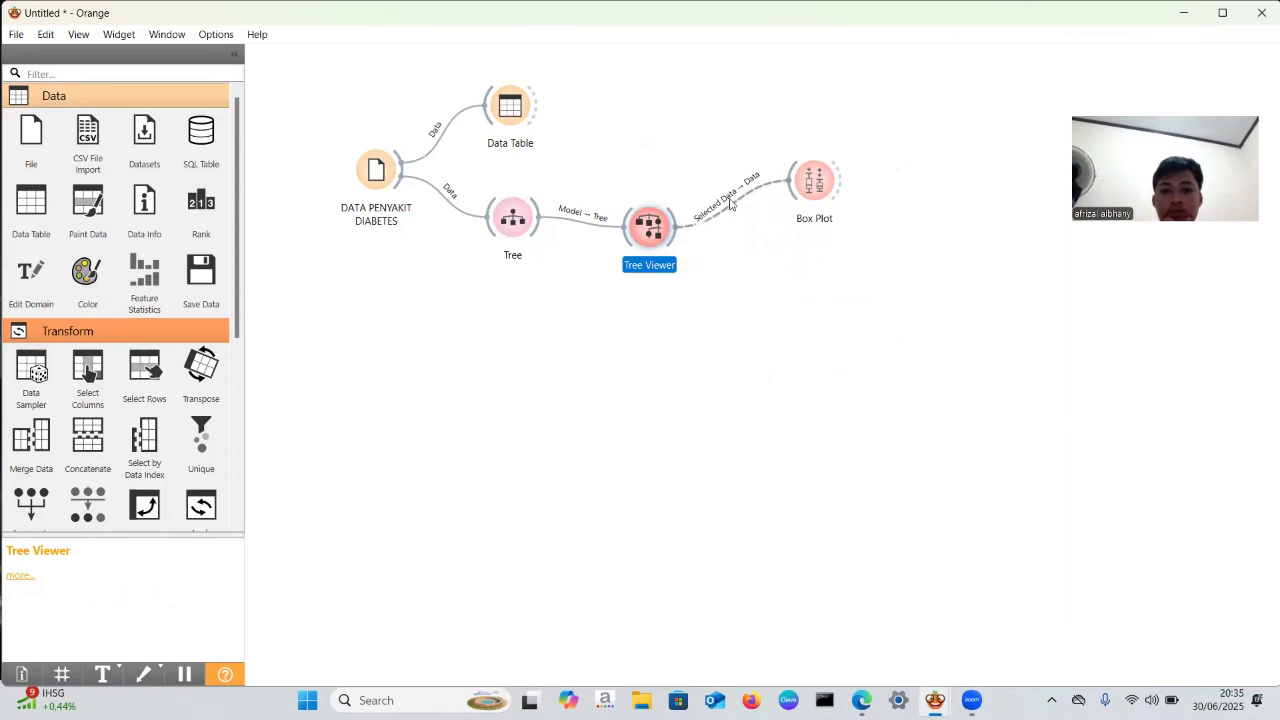
- Check and accept the Selected Data link between Tree Viewer and Box Plot, and view the Box Plot window before closing it
double_click(732, 197)
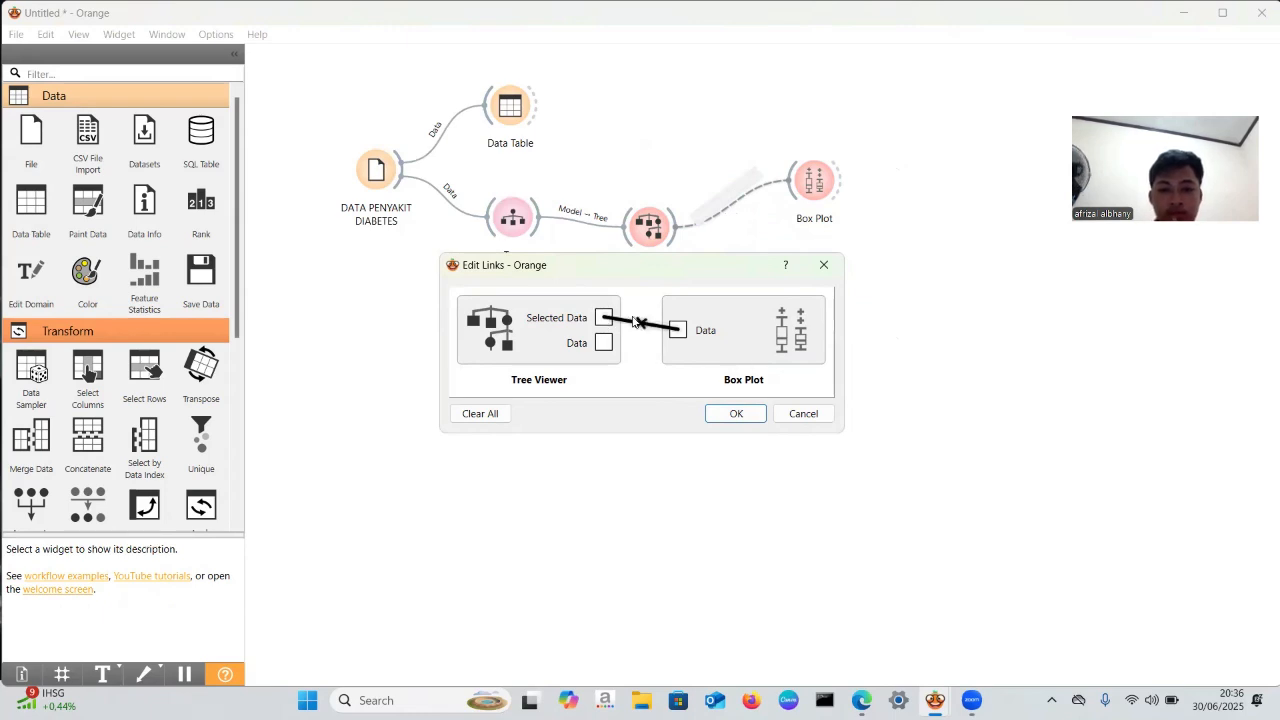
click(734, 412)
double_click(812, 190)
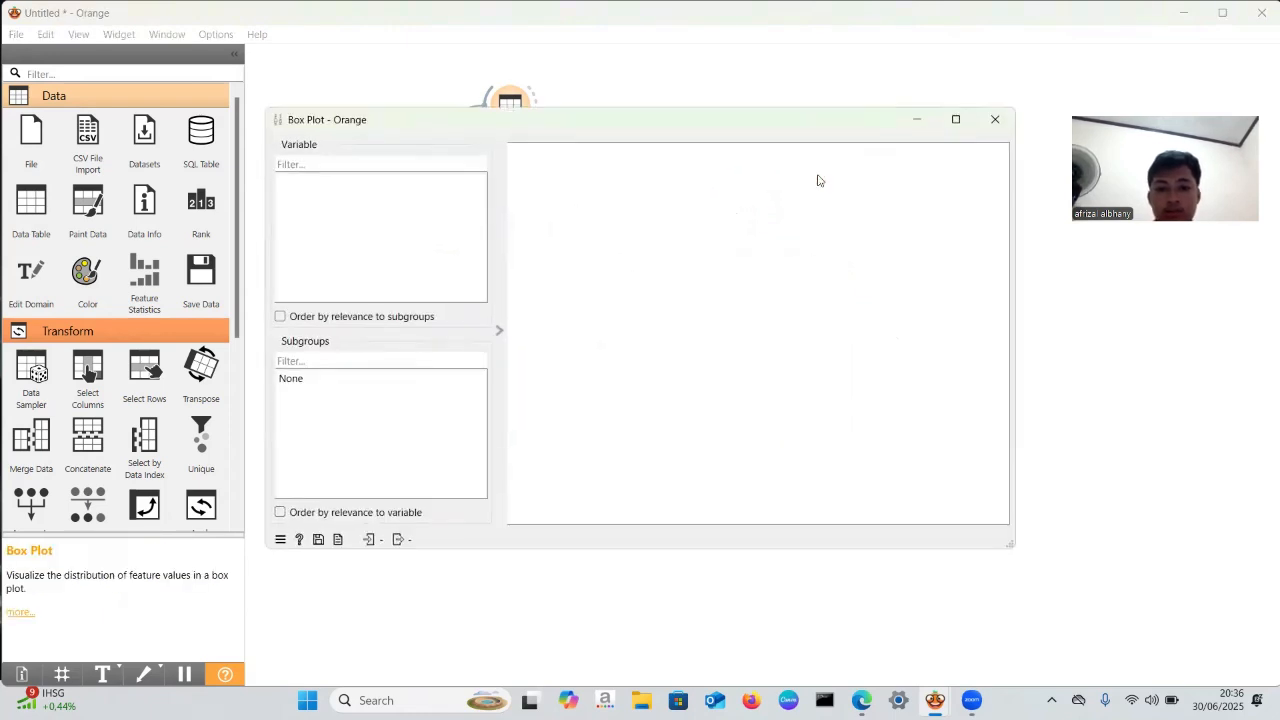
click(996, 121)
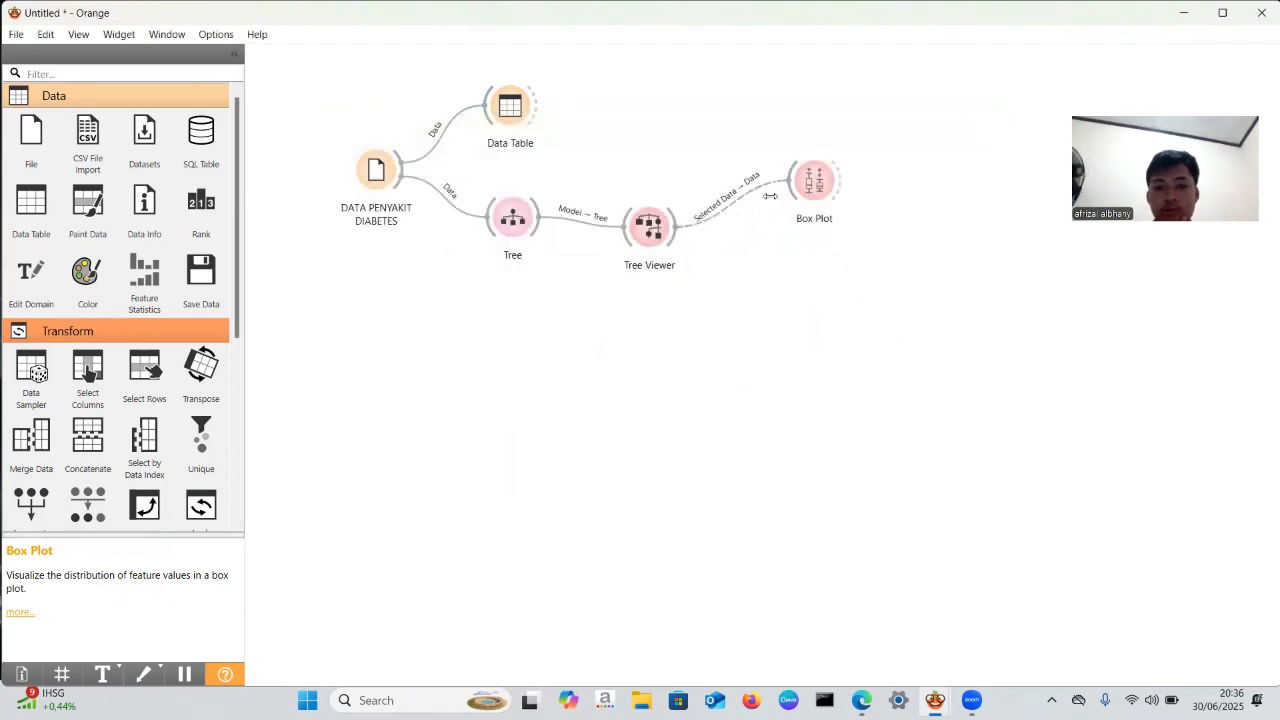
- Replace the Selected Data link between Tree Viewer and Box Plot with a Data-to-Data link
double_click(702, 216)
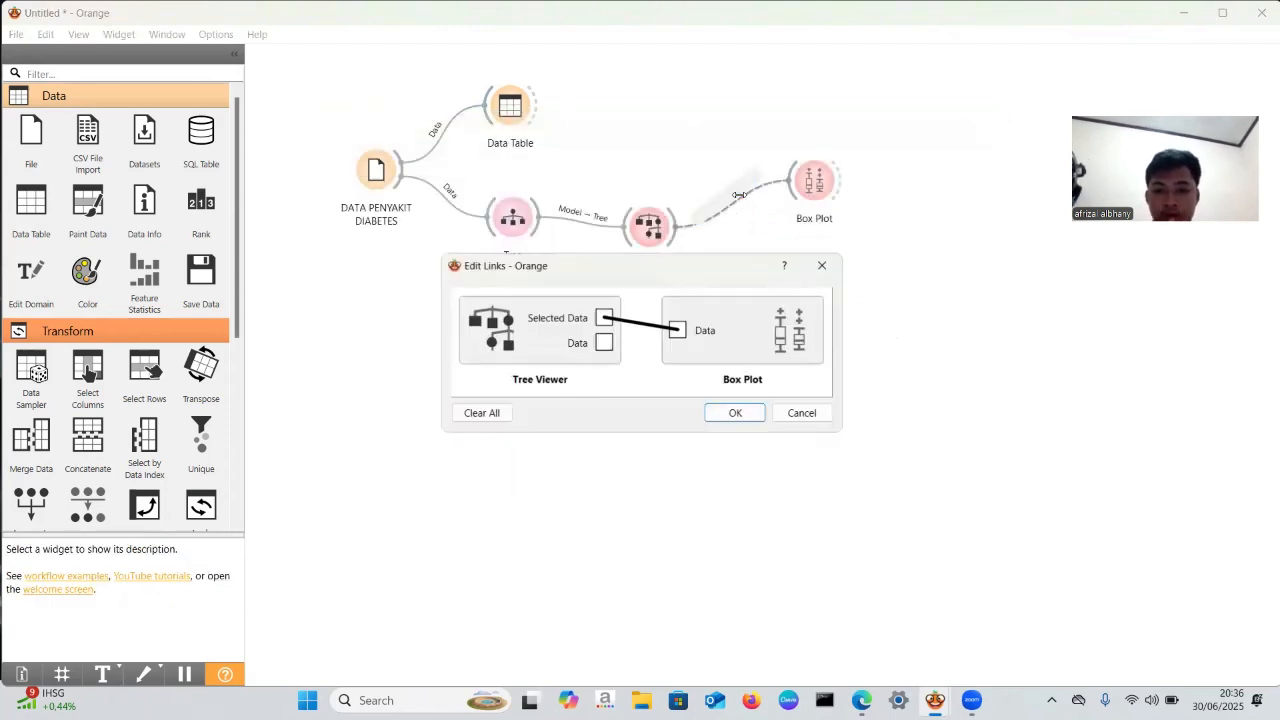
click(634, 332)
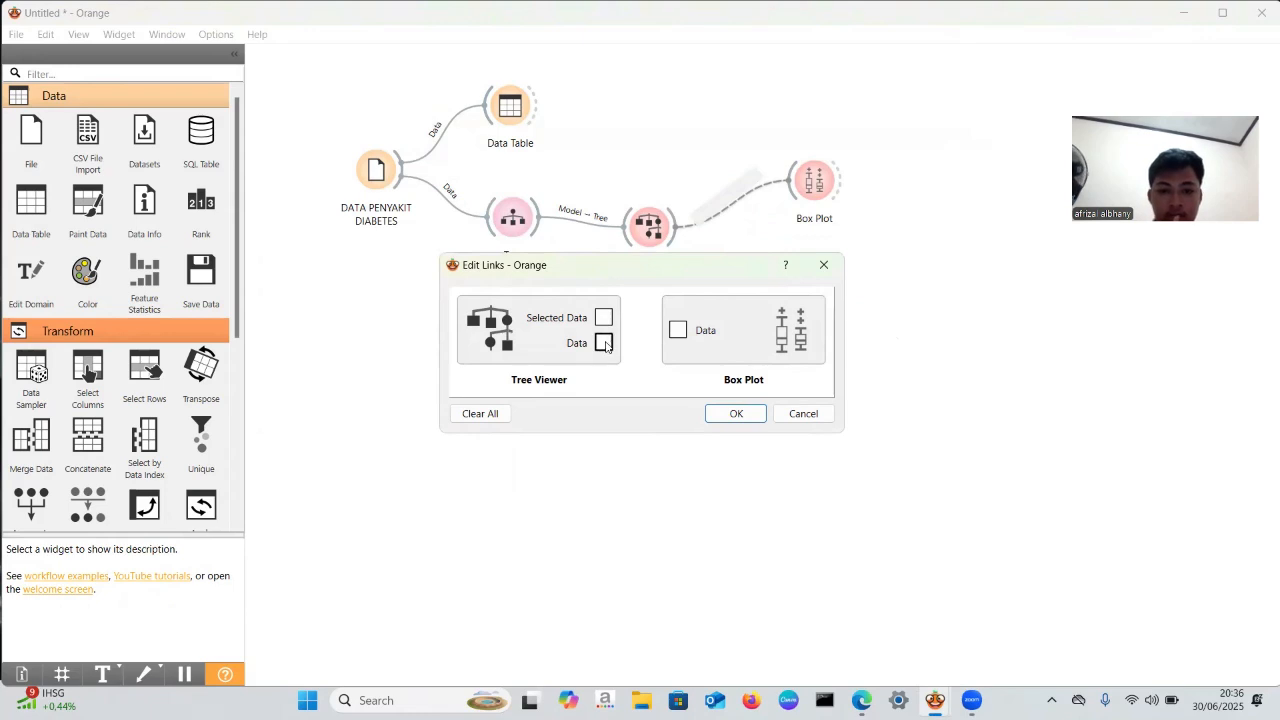
drag(604, 342, 680, 331)
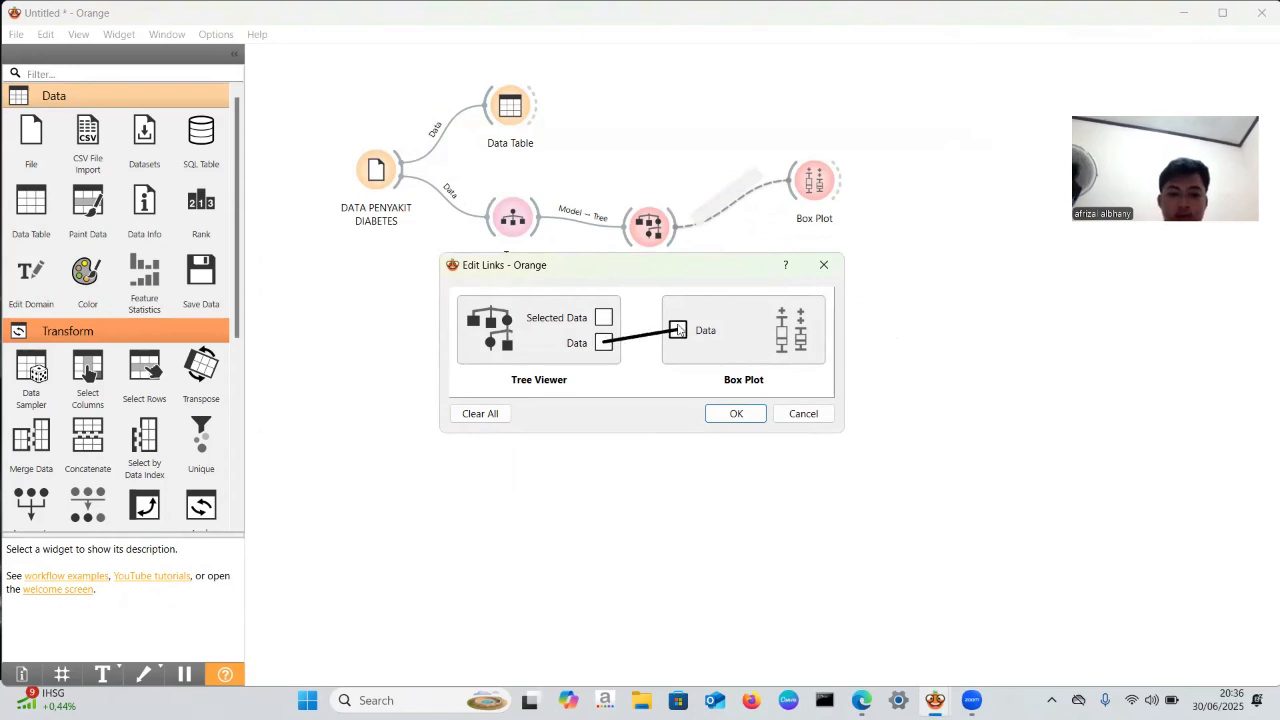
click(736, 413)
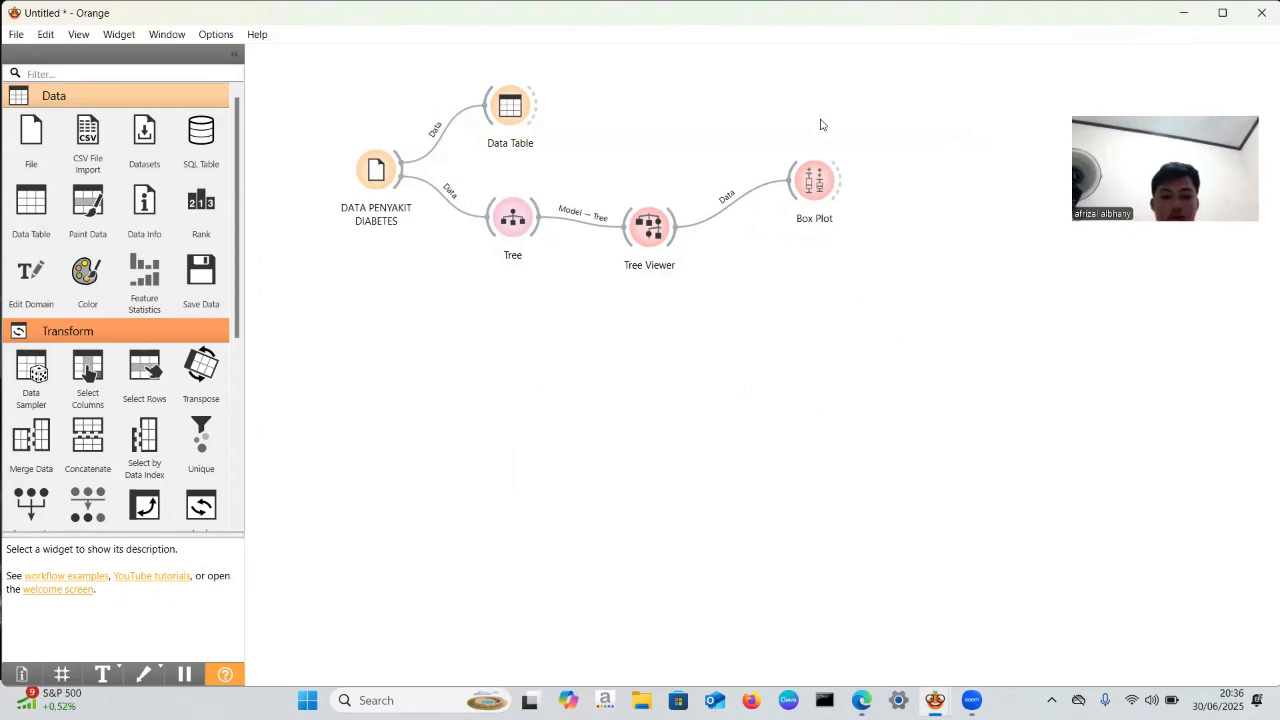
- Open the Box Plot, look through the variable list, examine Age distributions by the Outcome subgroups, and close it
double_click(809, 185)
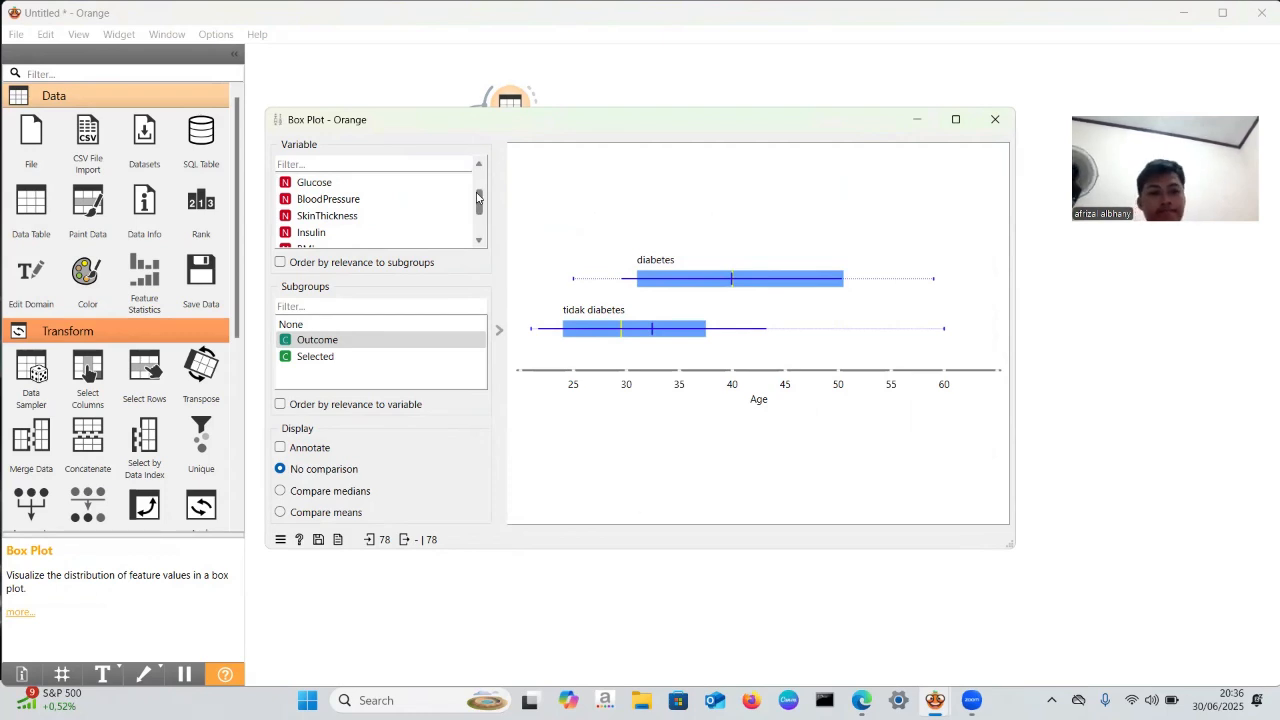
drag(481, 200, 481, 218)
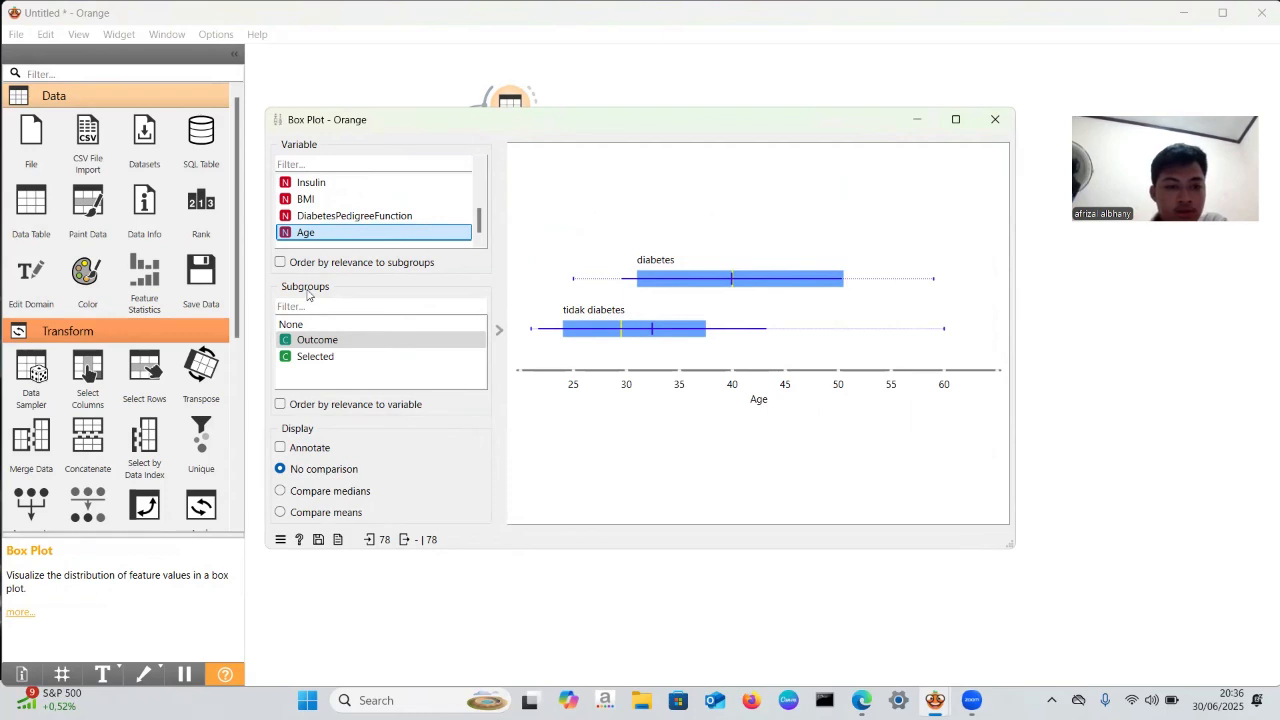
click(345, 340)
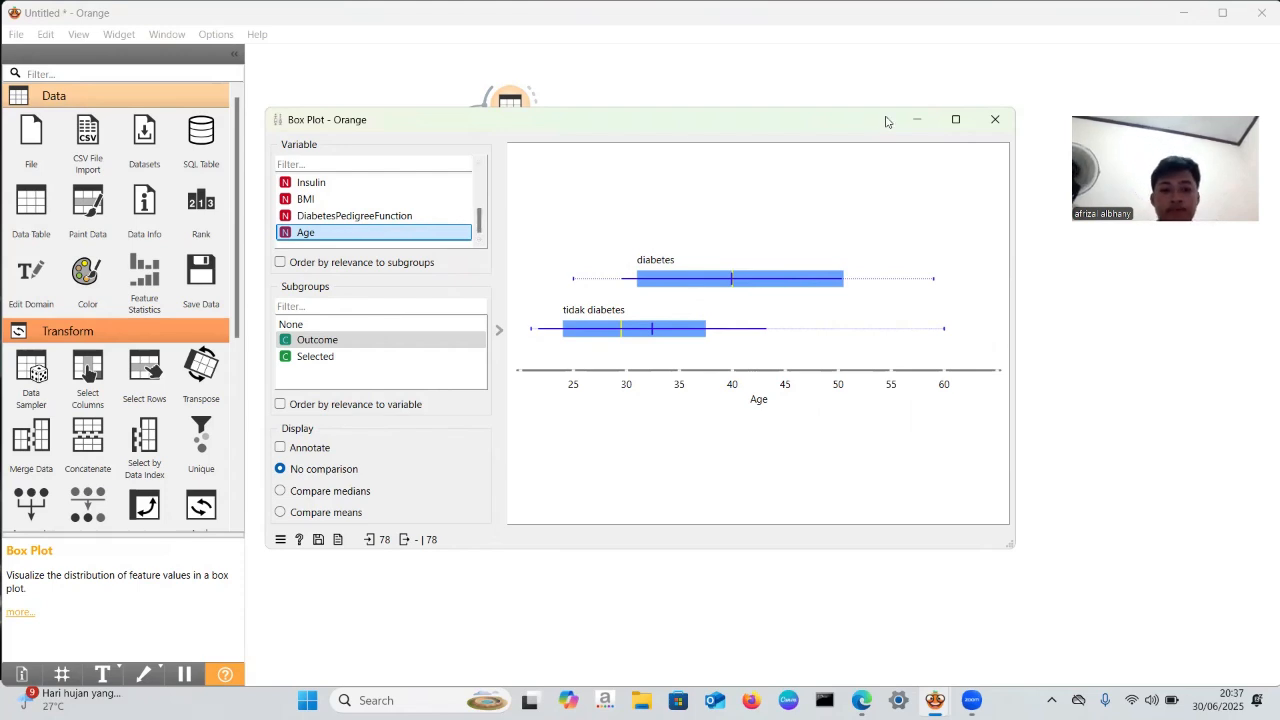
click(994, 120)
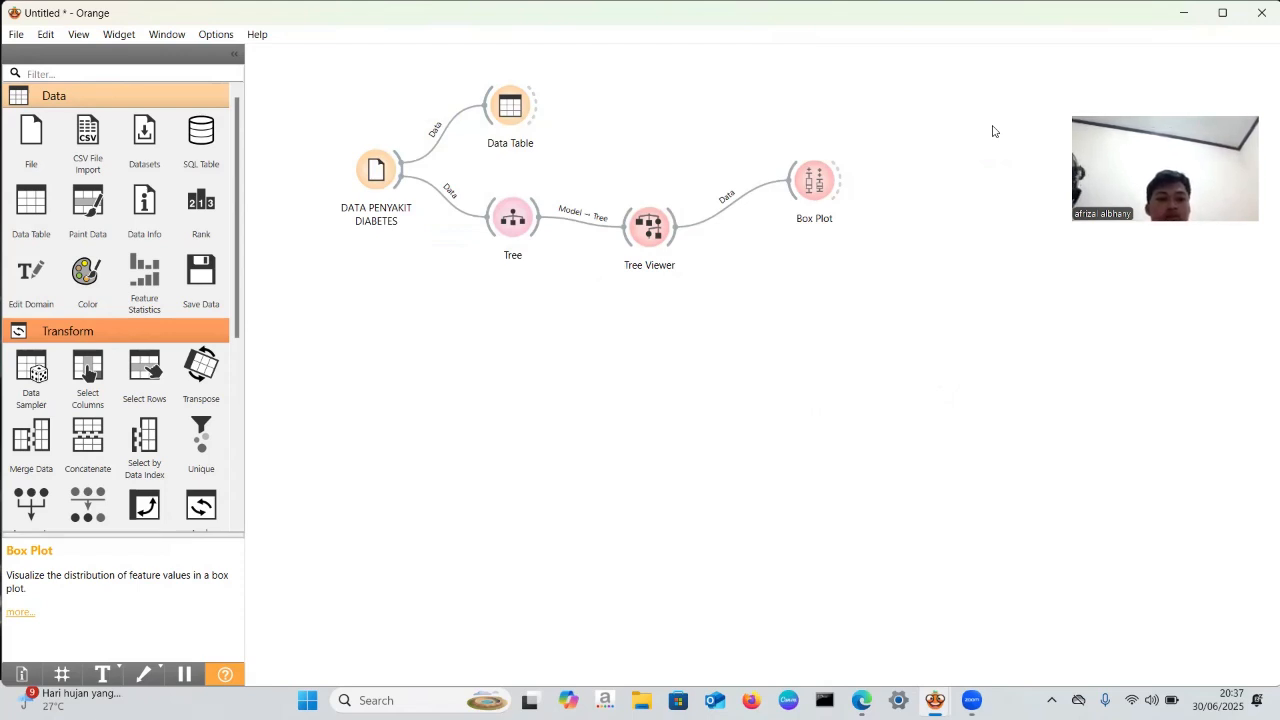
- Move the diabetes data widget farther from Tree, feed it into a new Test and Score widget, and connect a Naive Bayes learner to that
drag(380, 173, 436, 325)
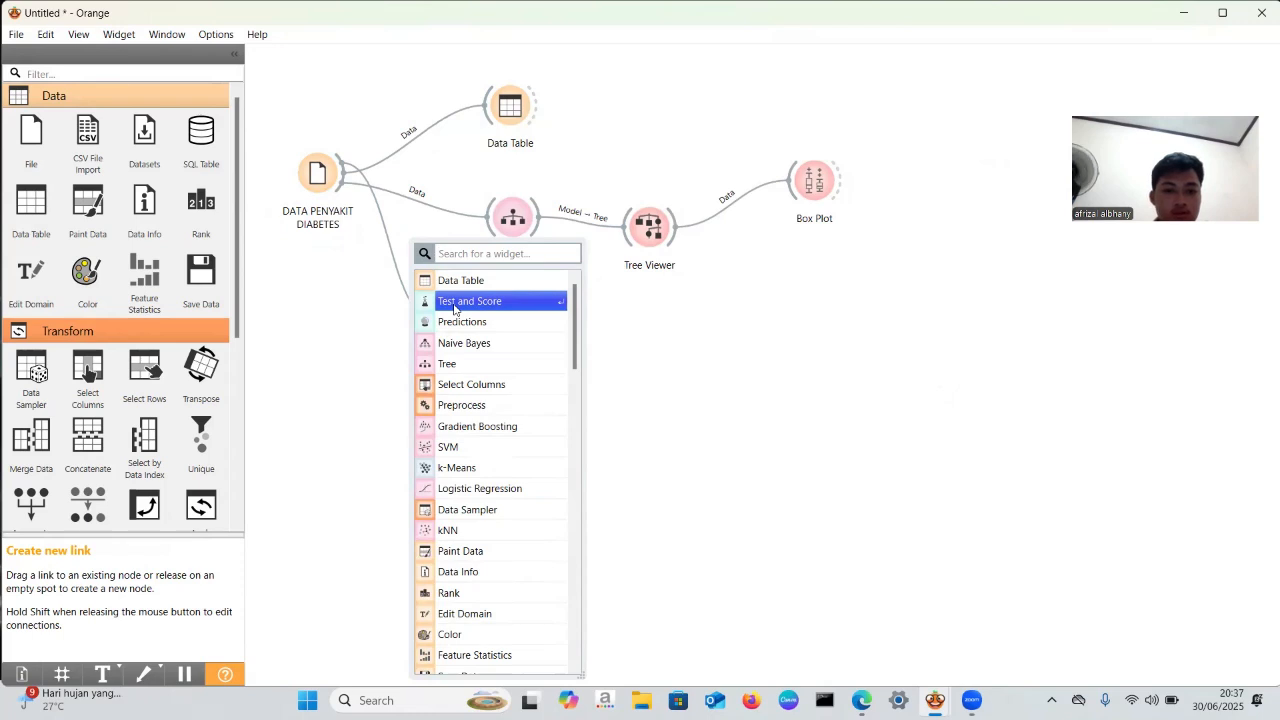
click(455, 303)
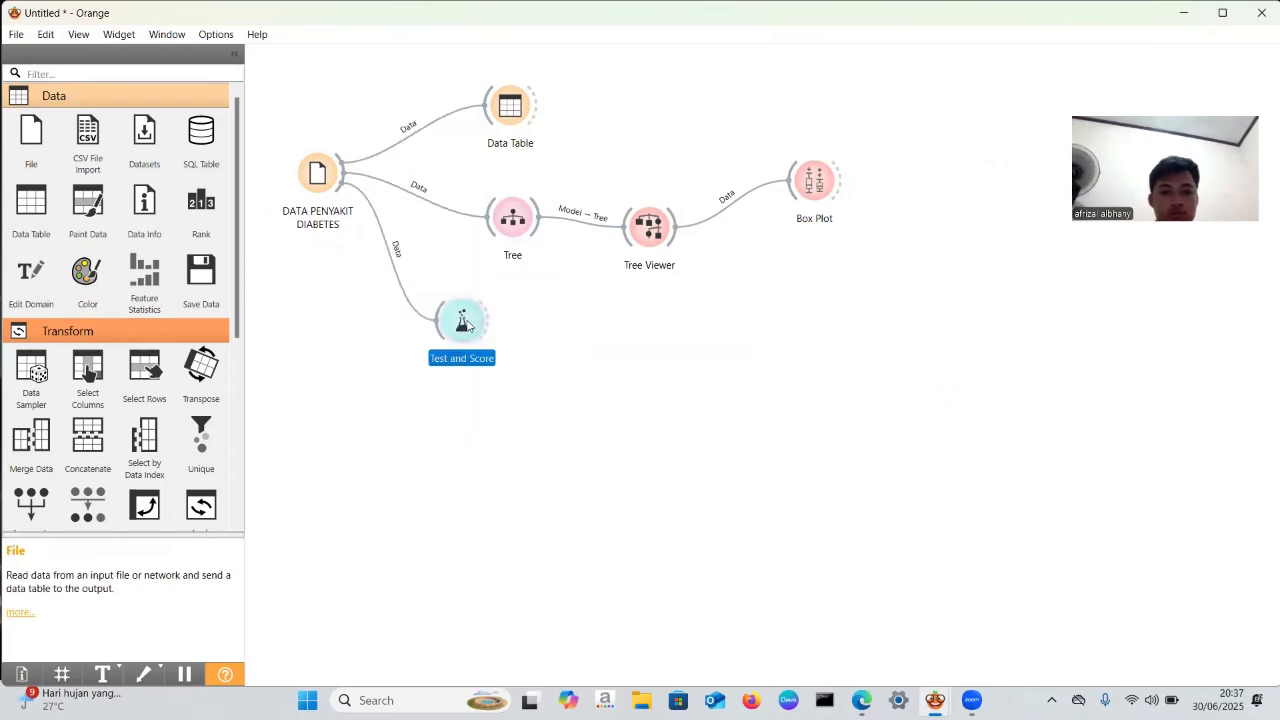
double_click(467, 322)
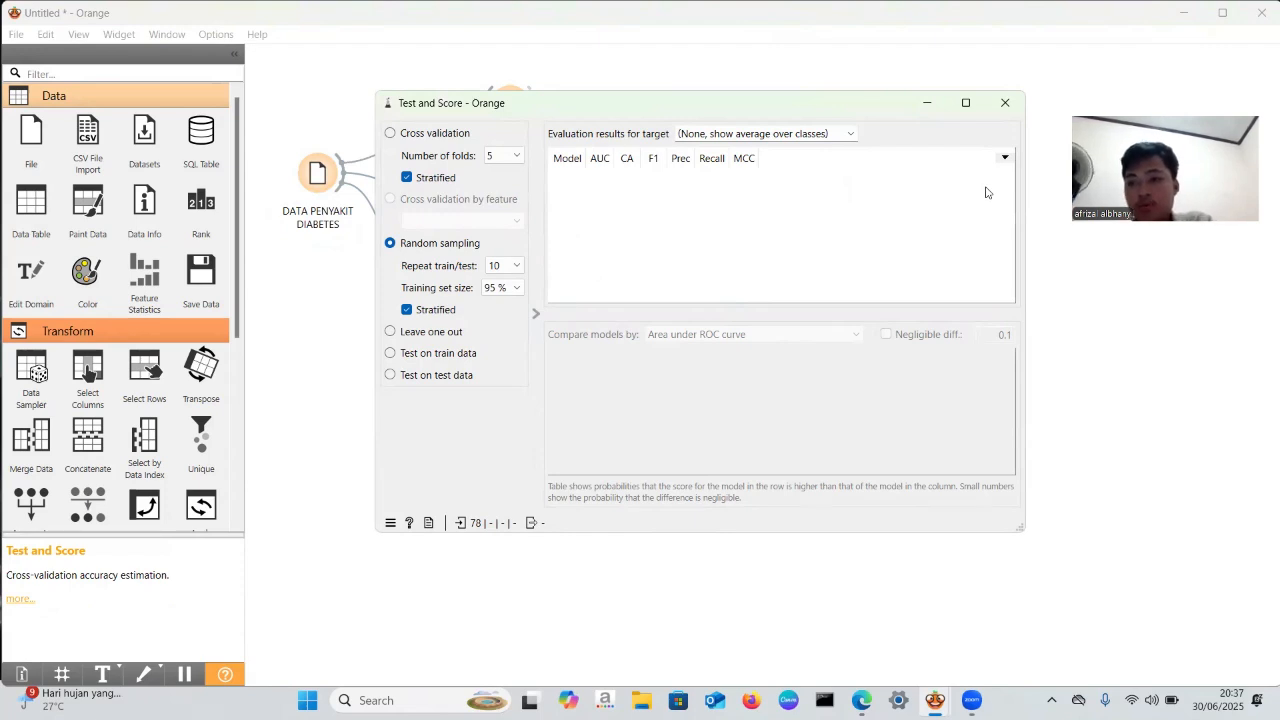
click(1005, 103)
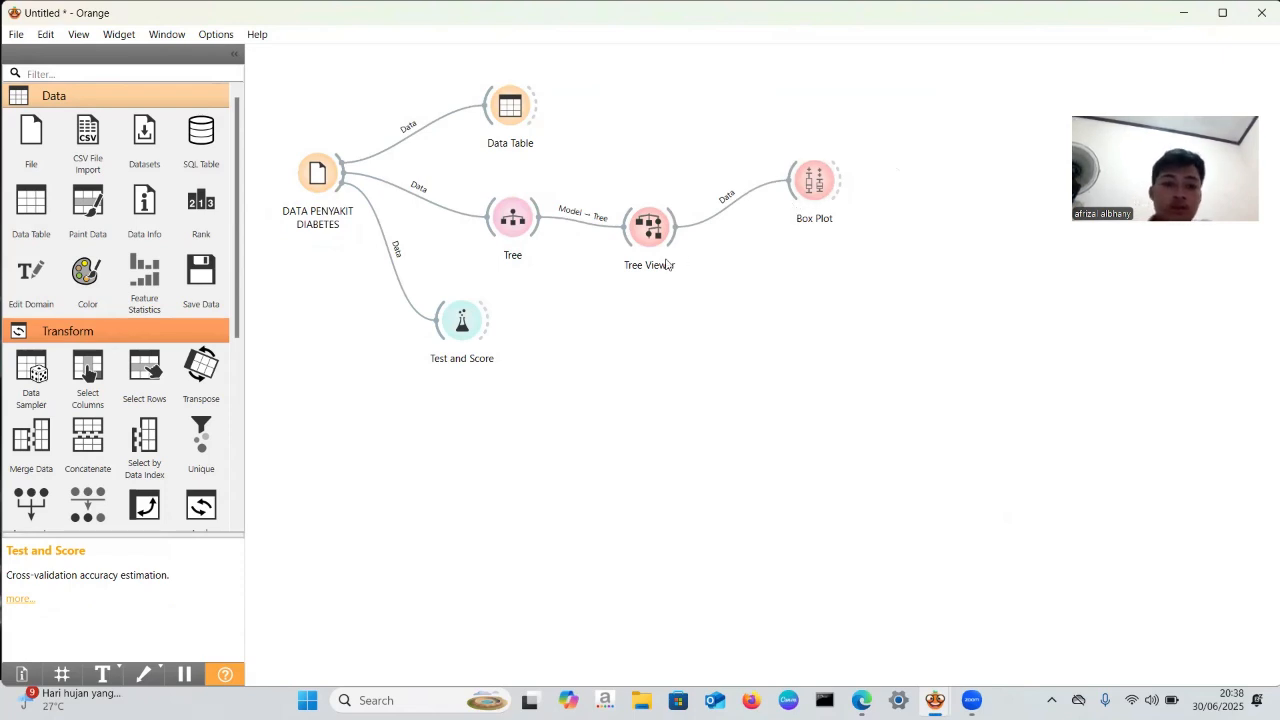
drag(444, 338, 362, 374)
click(380, 277)
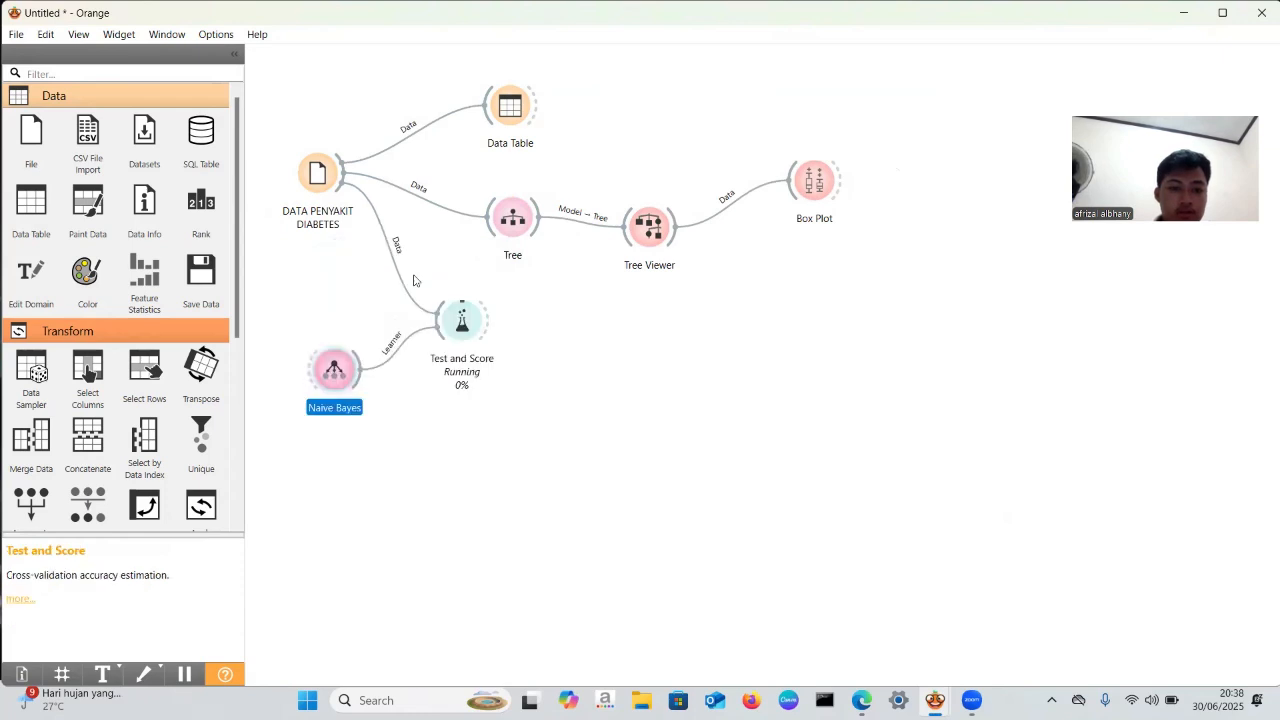
- Open Test and Score, widen the AUC column, examine the Naive Bayes evaluation scores, and close the window
click(467, 323)
drag(467, 323, 472, 325)
double_click(473, 325)
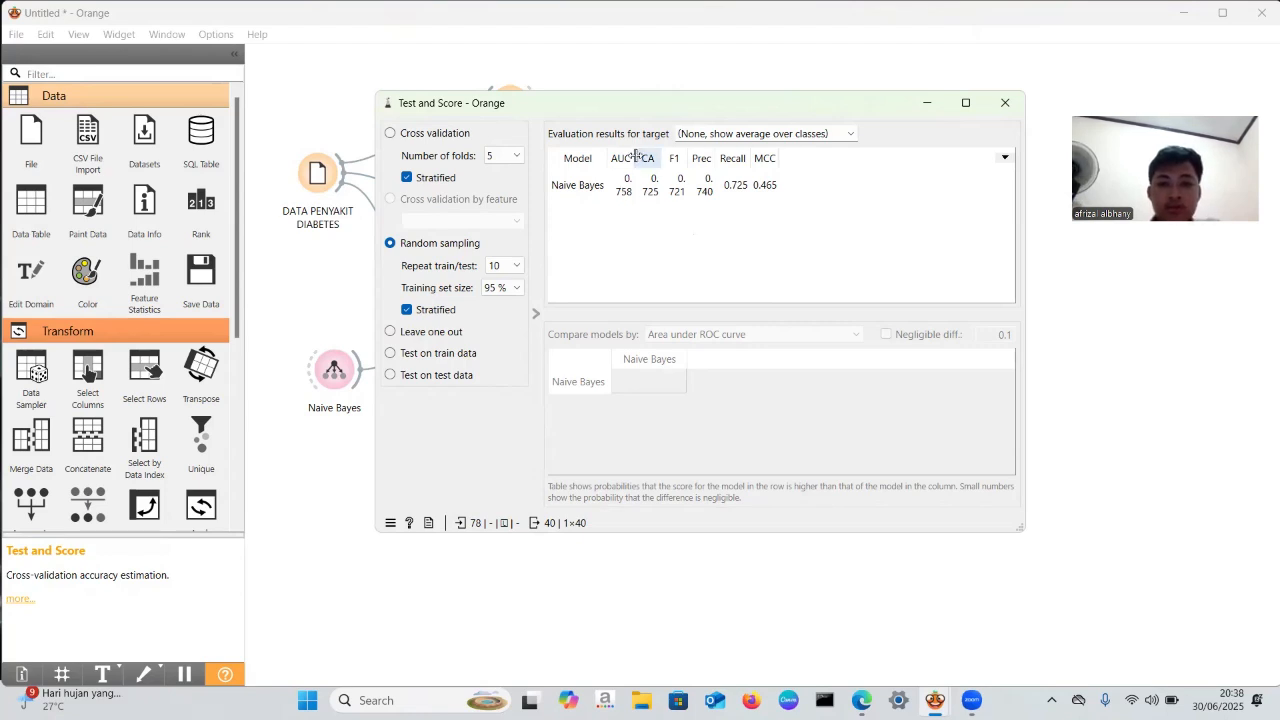
drag(634, 157, 642, 158)
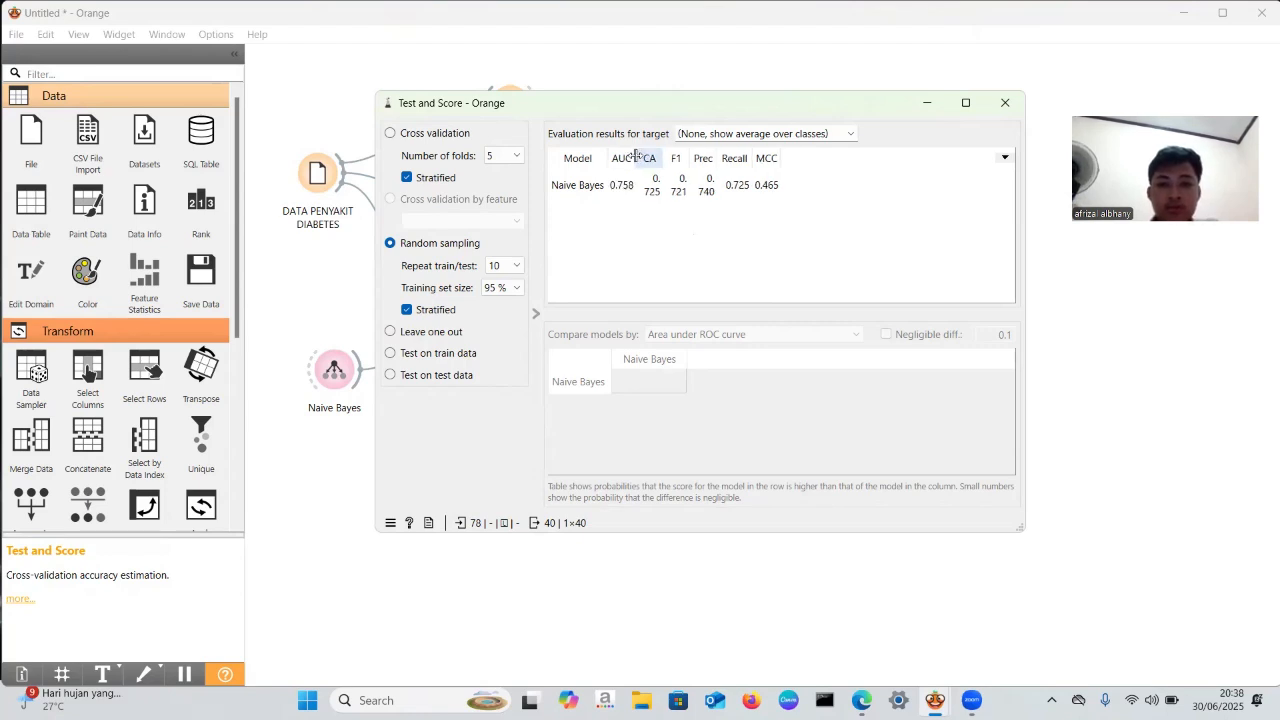
click(1012, 105)
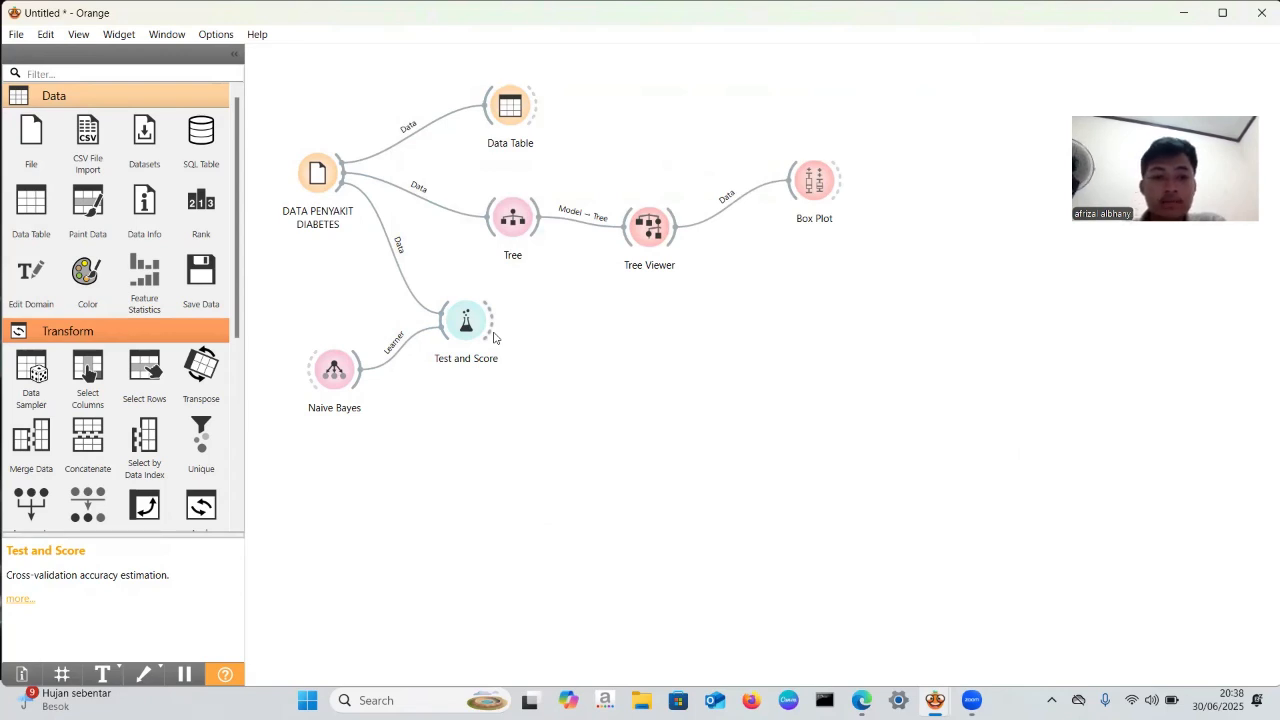
- Add a Predictions widget fed by Test and Score, accept the Predictions-to-Data link, and shift the widget slightly lower
drag(488, 337, 530, 323)
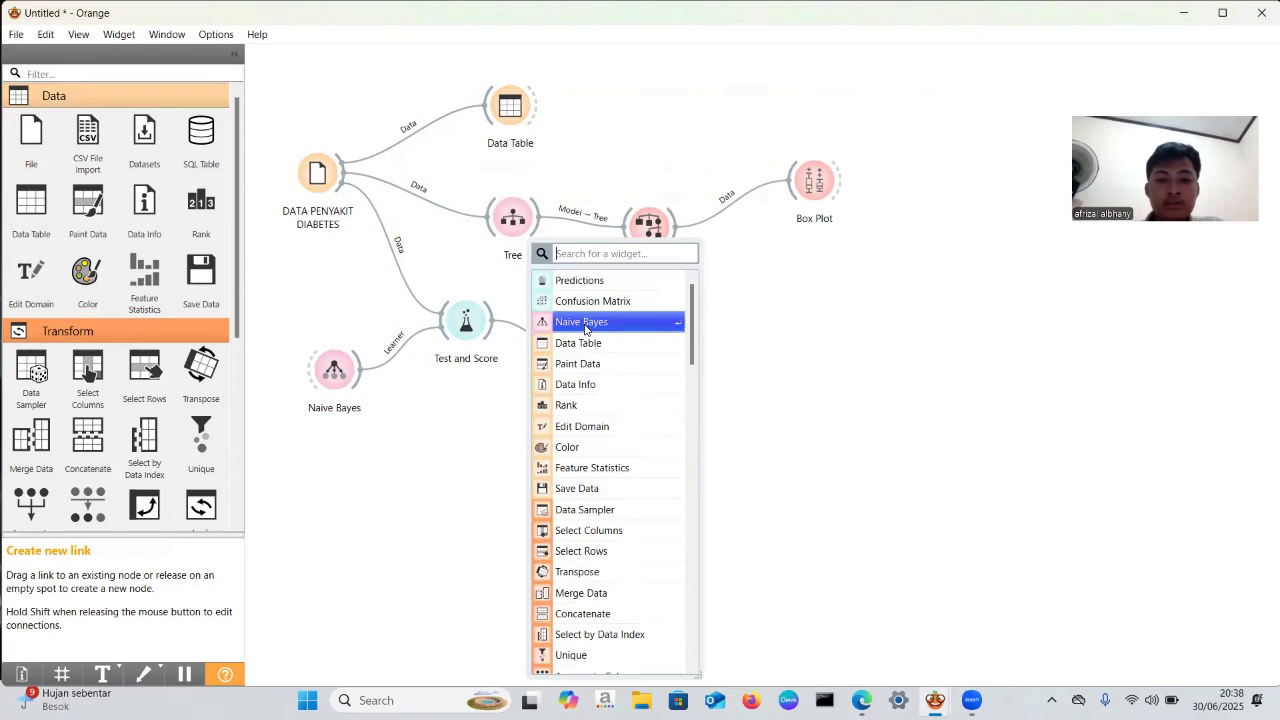
click(609, 282)
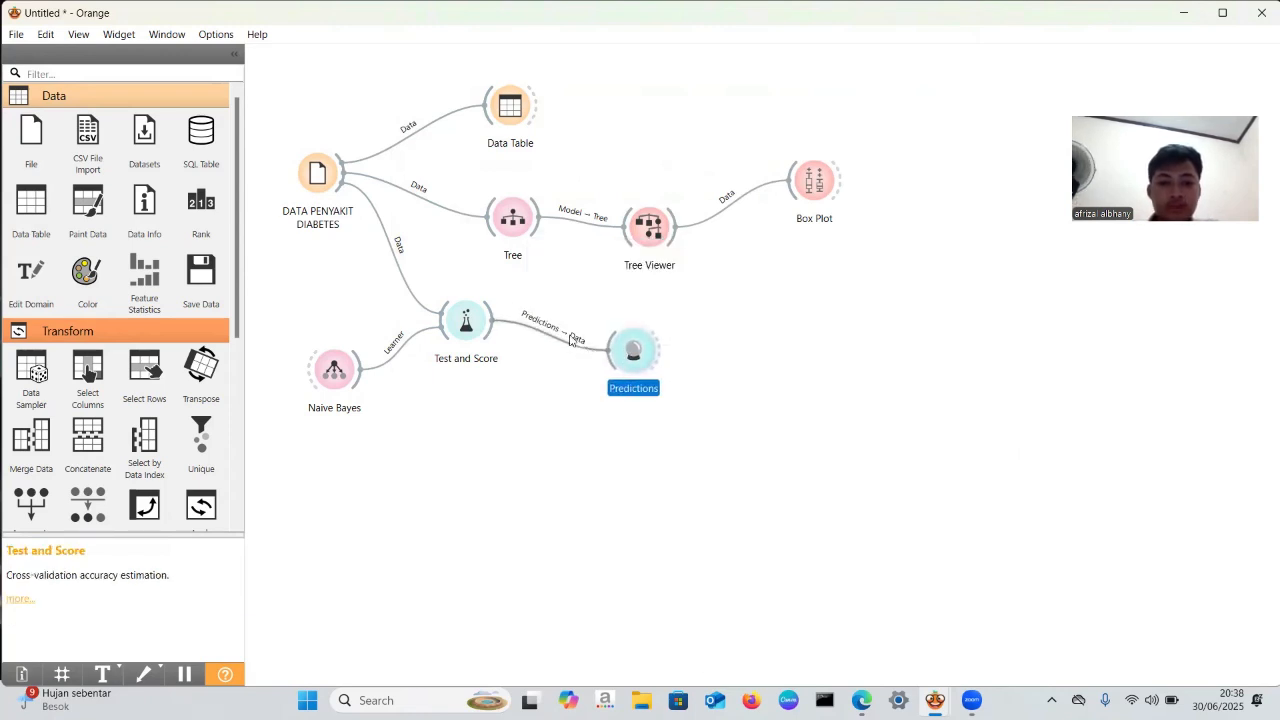
double_click(570, 340)
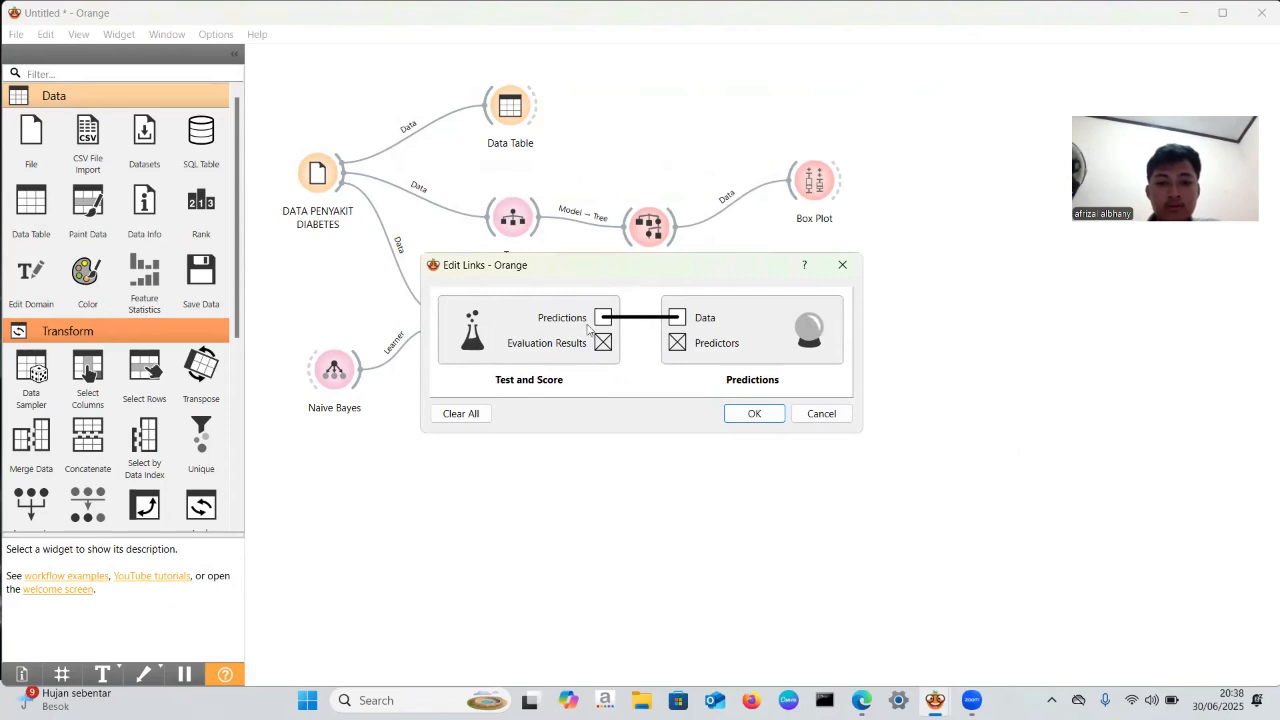
click(752, 414)
click(641, 366)
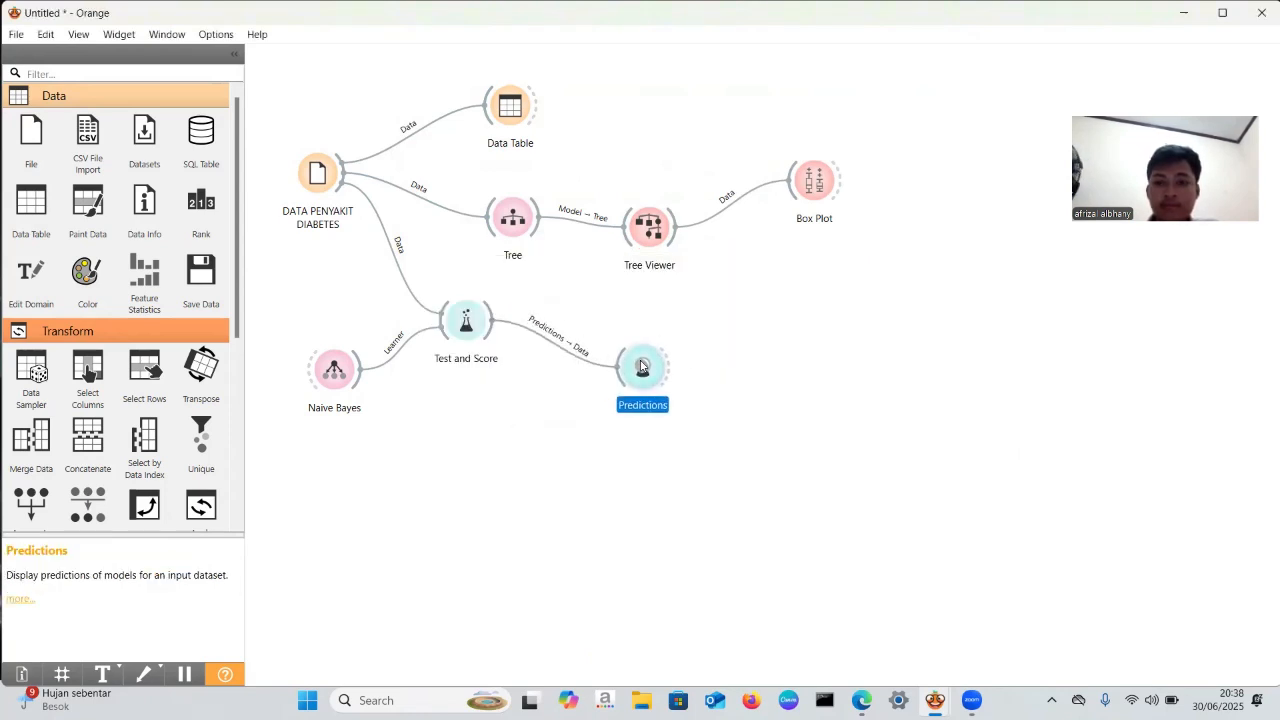
- Open Predictions, widen the Naive Bayes probability columns, sort by the "tidak diabetes" probability, examine the rows, and close the window
double_click(641, 366)
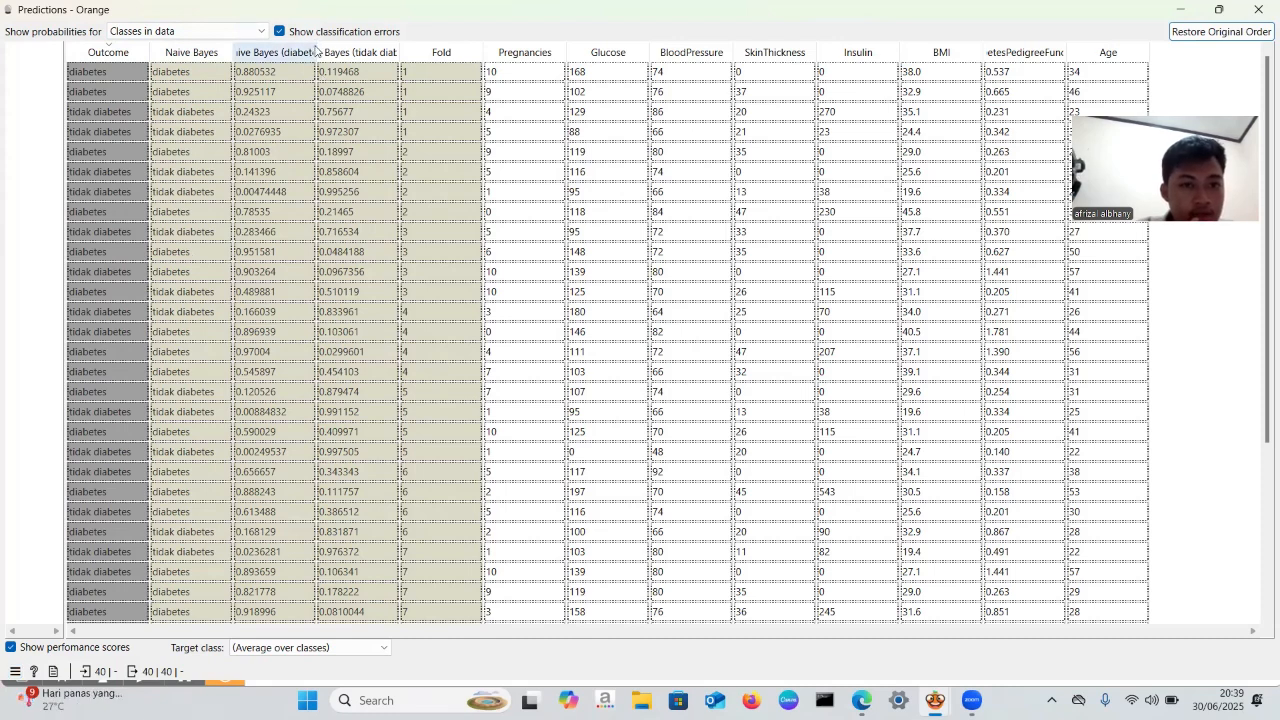
drag(316, 50, 346, 50)
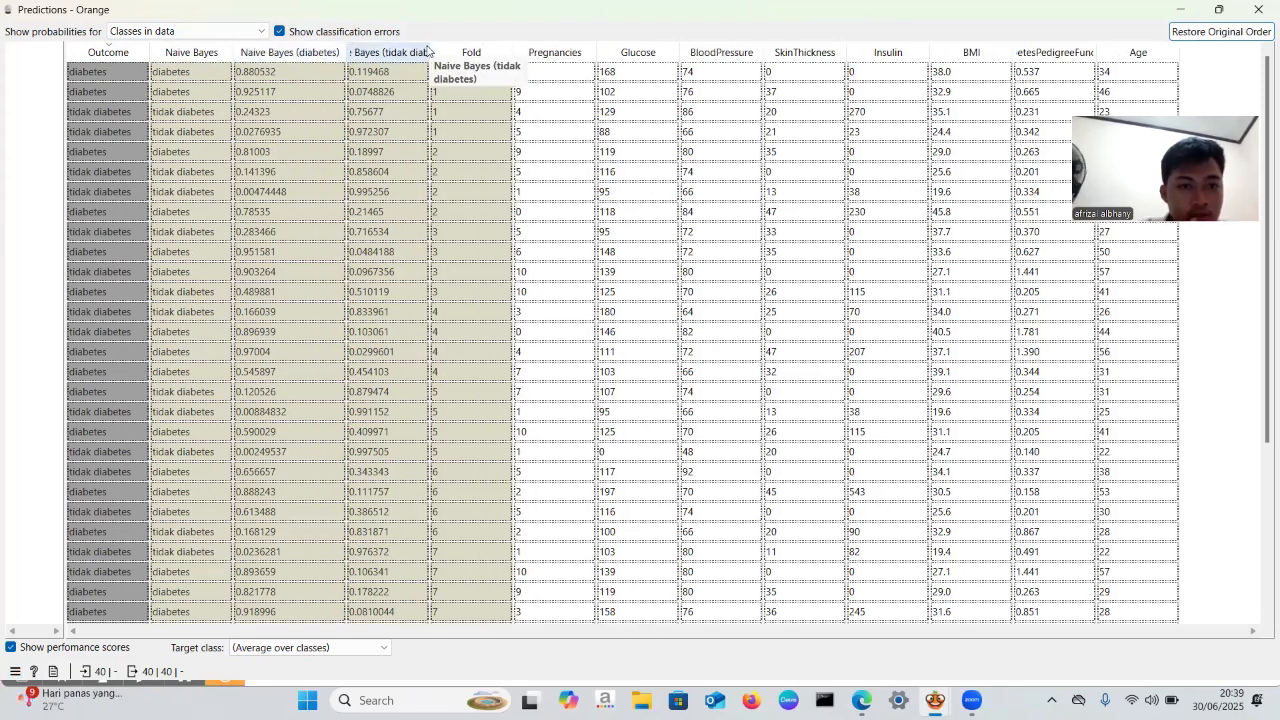
click(427, 50)
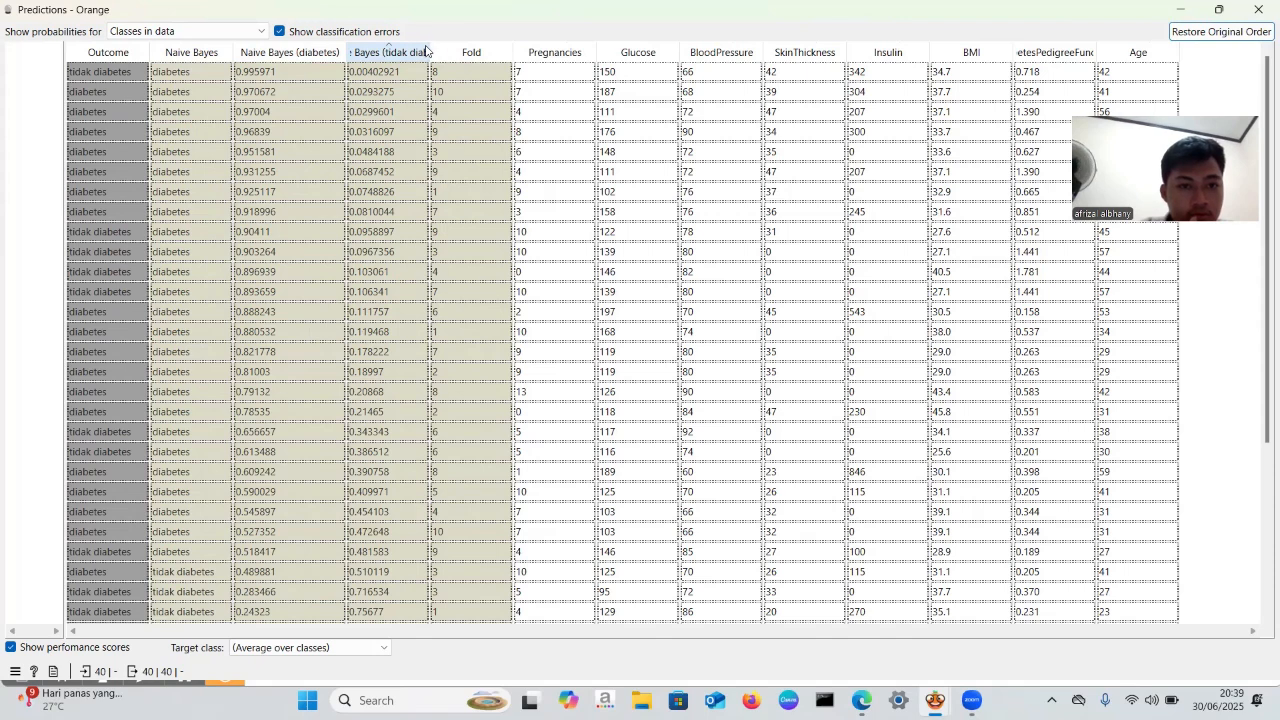
drag(430, 45, 445, 47)
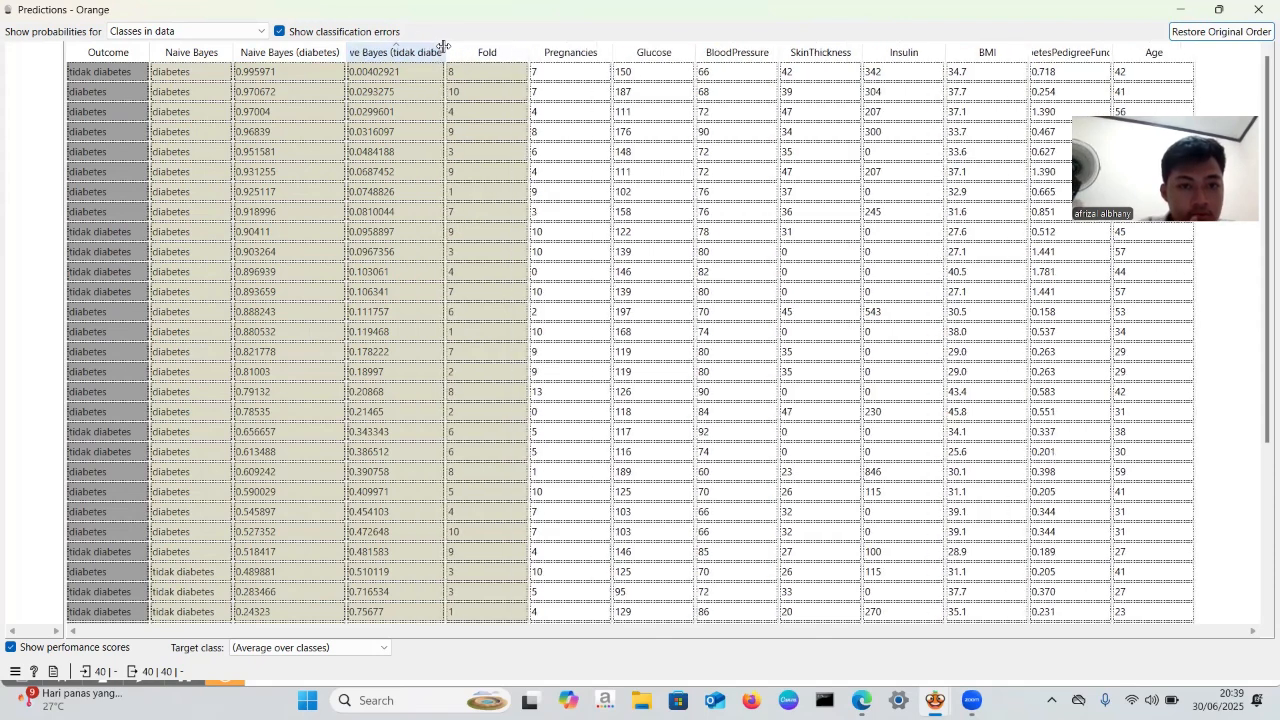
double_click(446, 51)
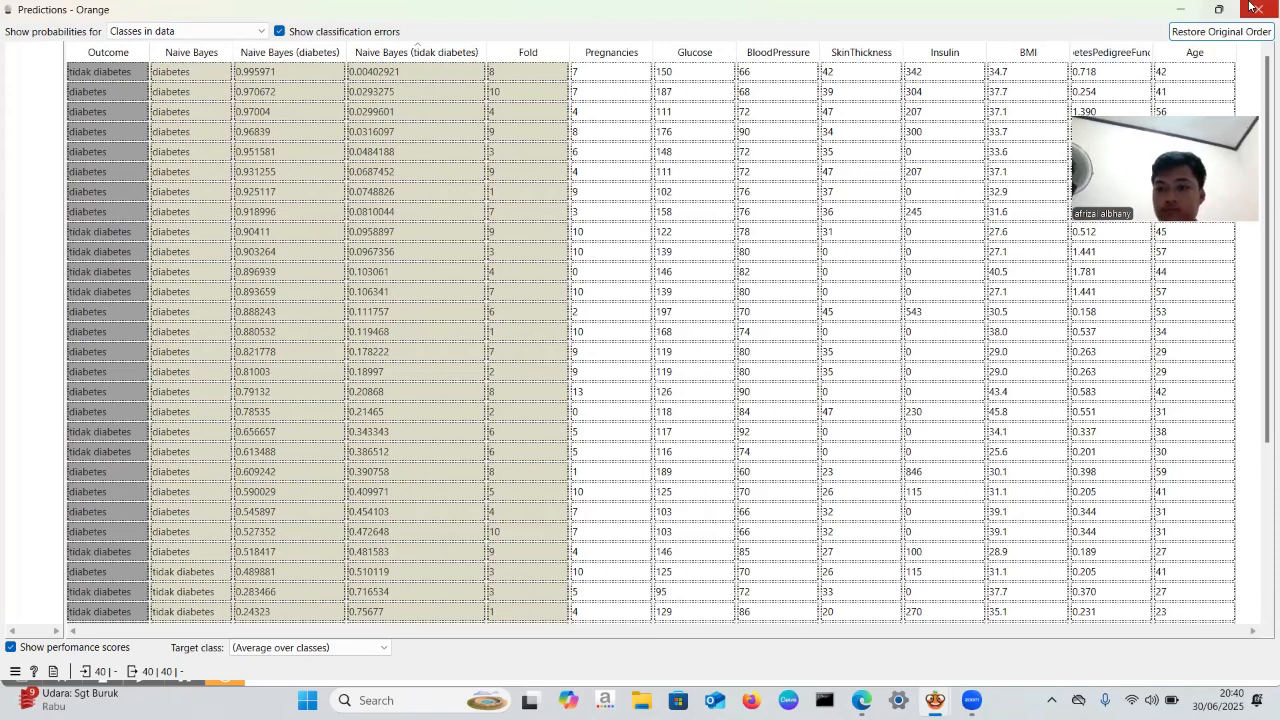
click(1252, 8)
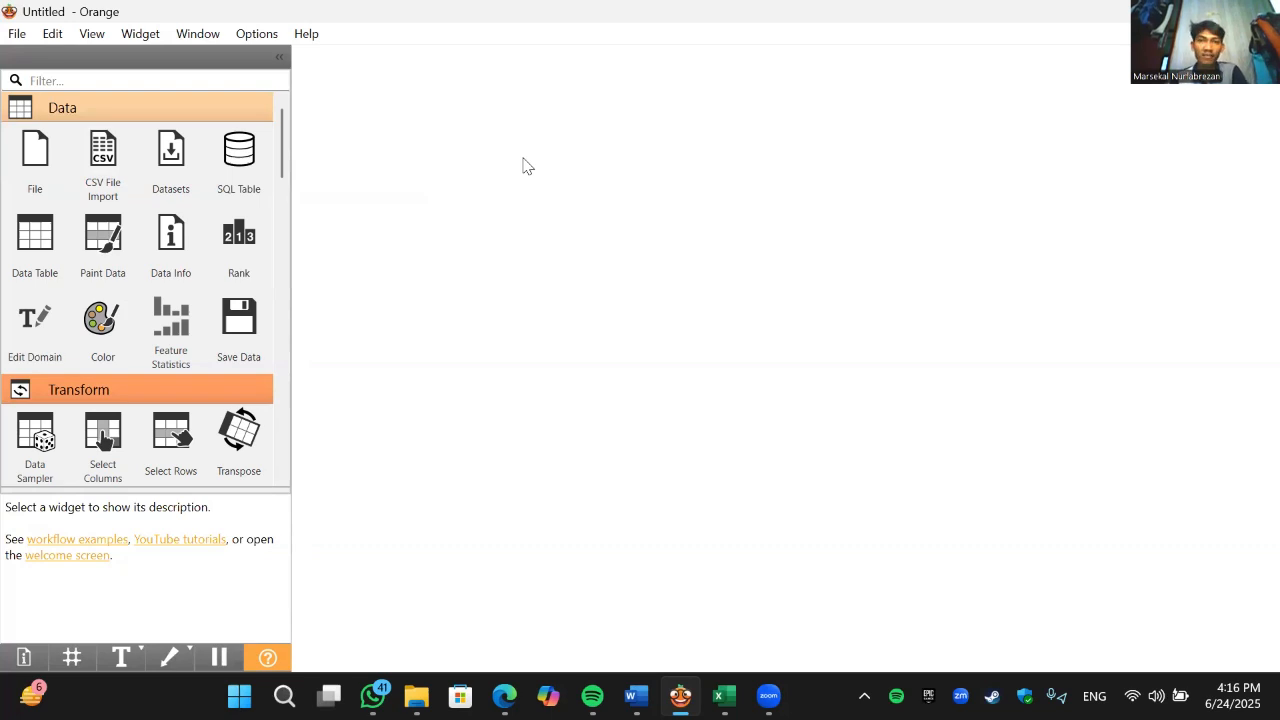
- Place two File widgets one above the other in the empty workflow and check the upper one's source settings
click(36, 156)
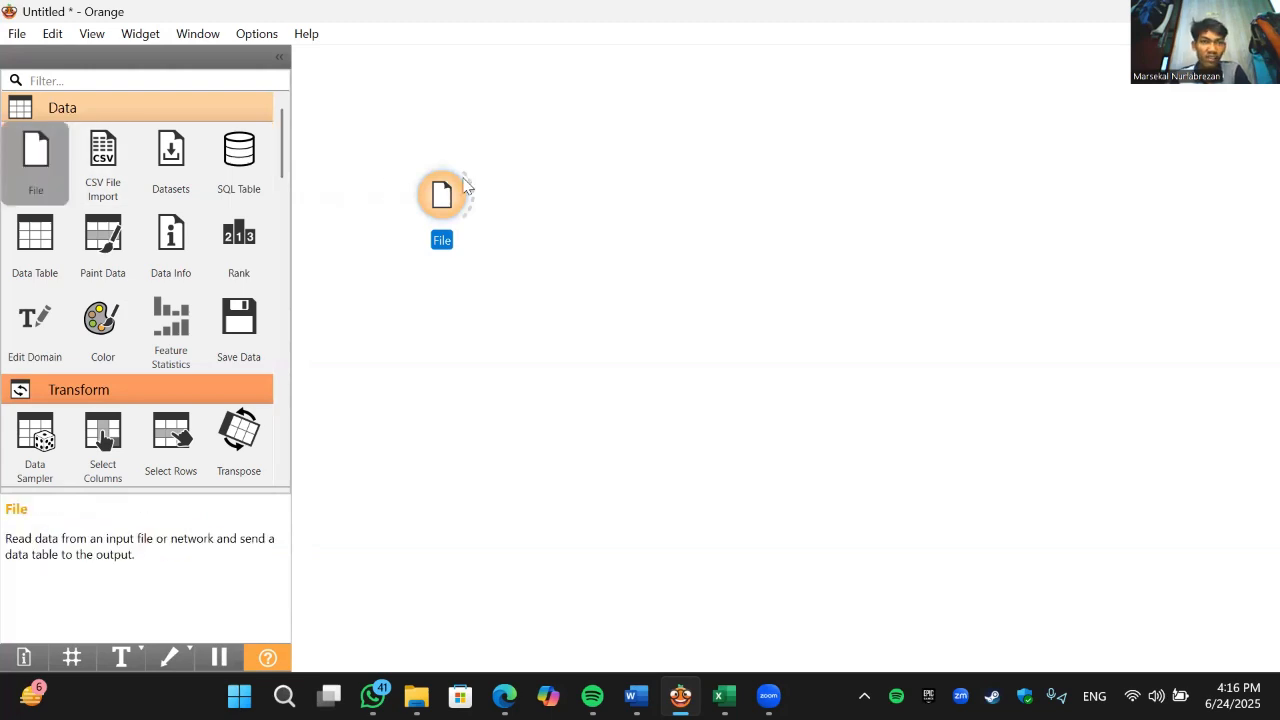
drag(463, 178, 461, 371)
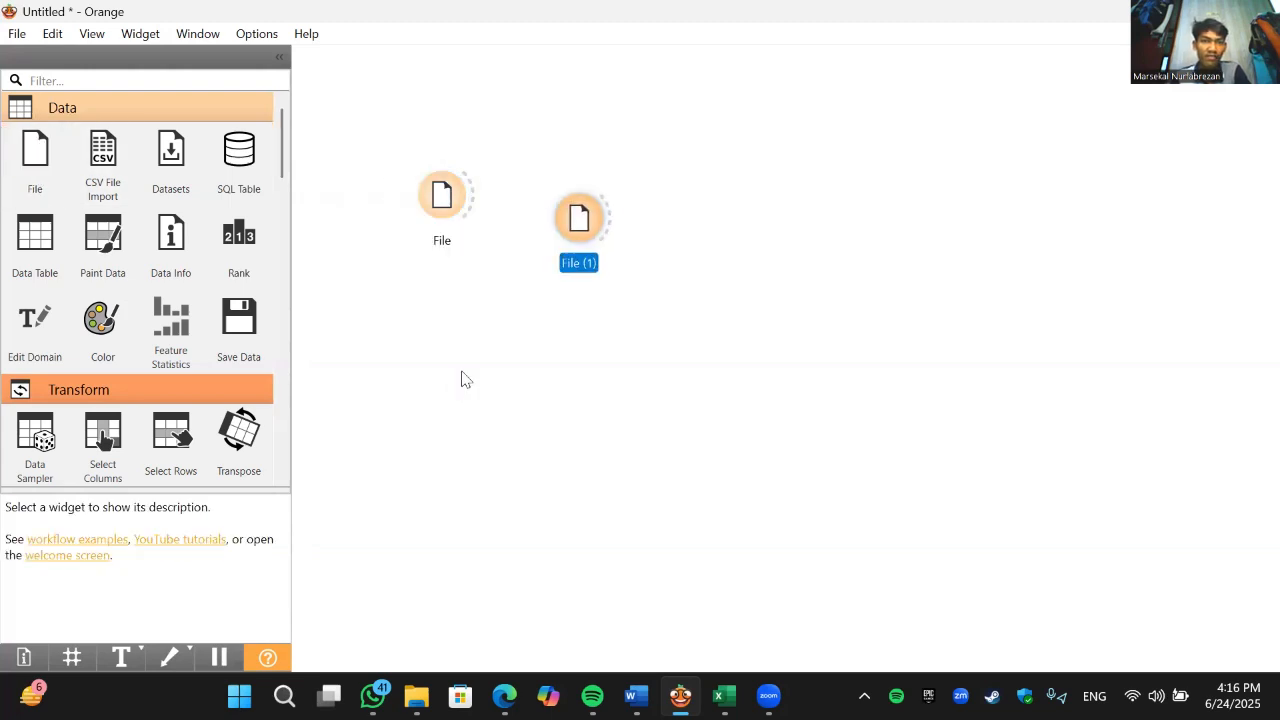
double_click(450, 200)
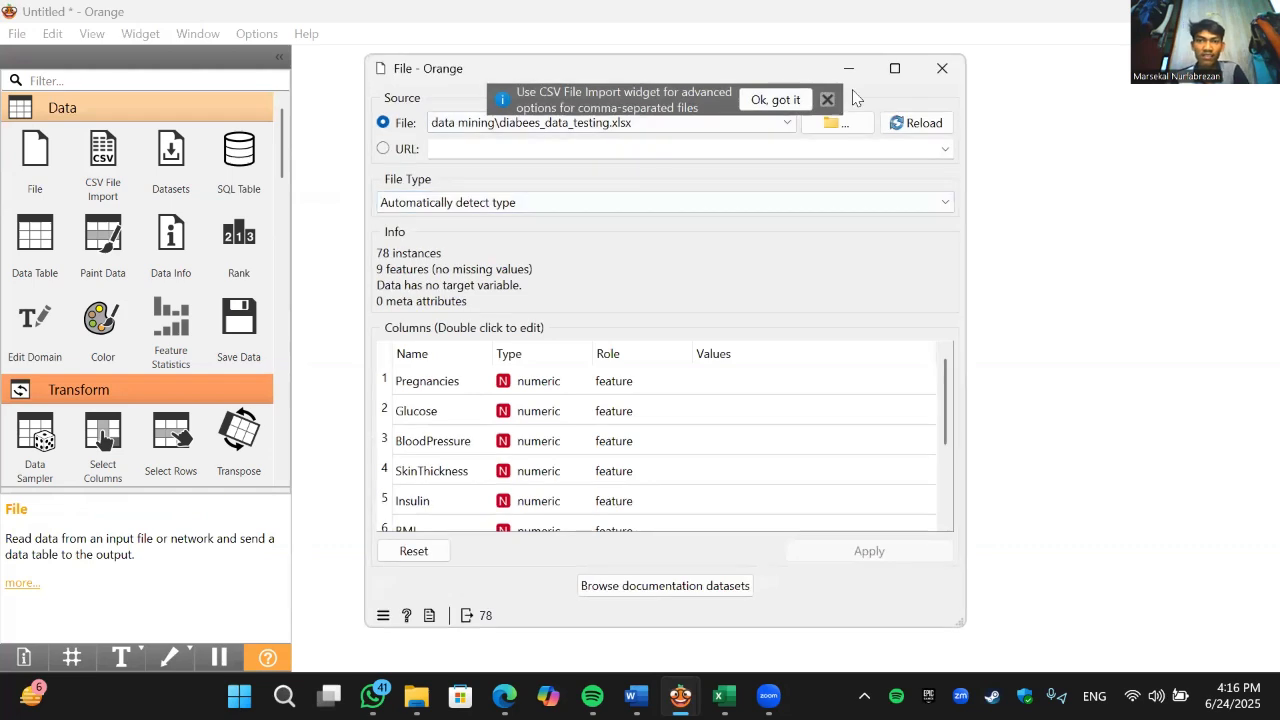
click(942, 68)
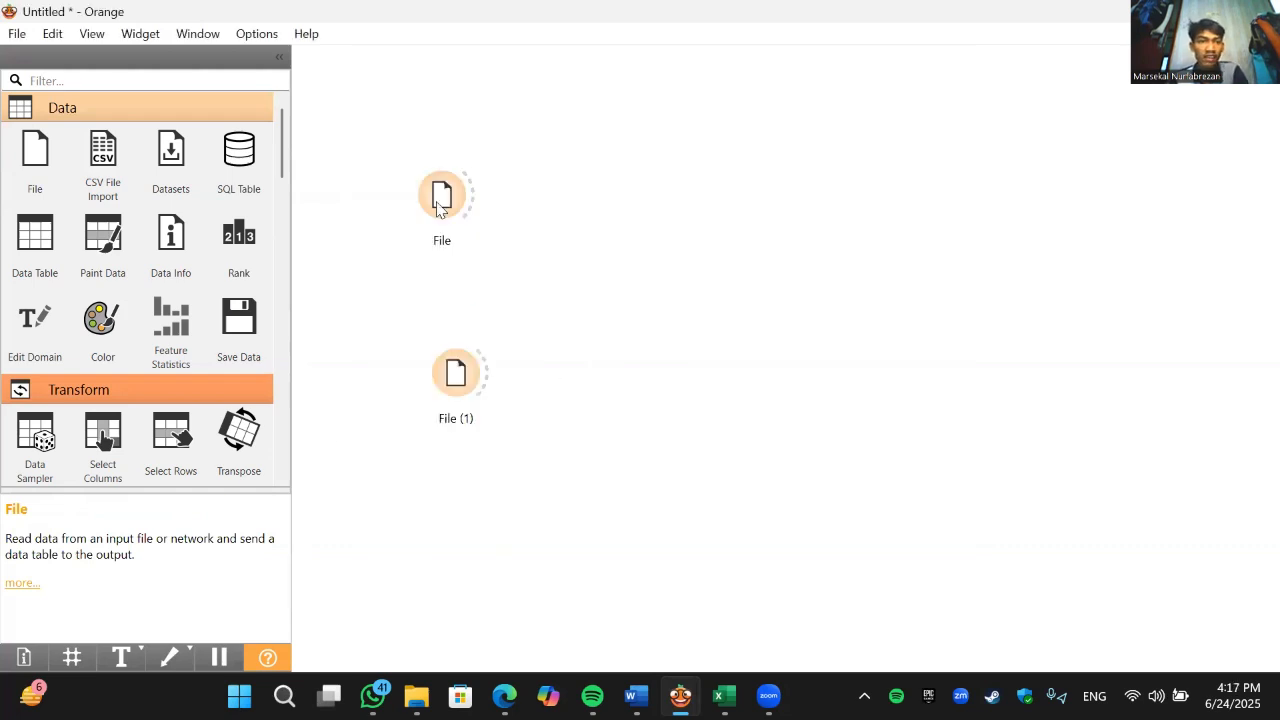
- Reposition the two File widgets so they sit closer together, roughly in line vertically
drag(436, 201, 453, 181)
drag(454, 362, 459, 358)
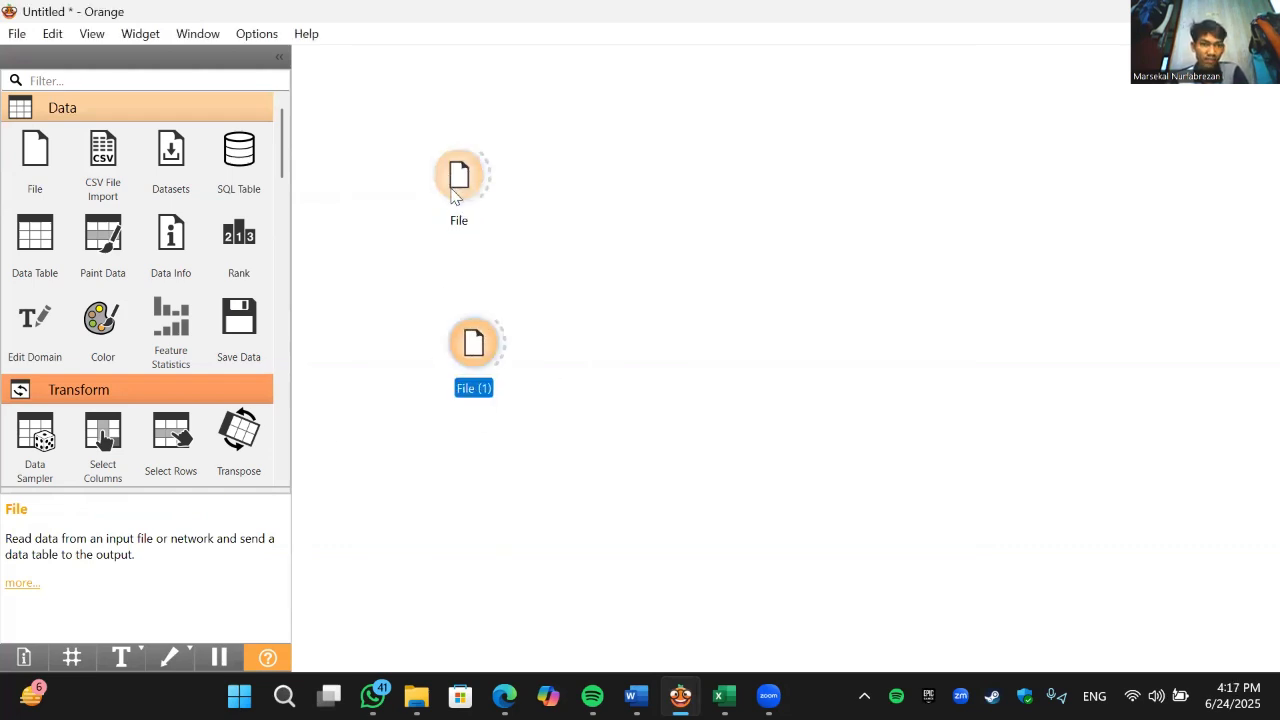
drag(451, 188, 452, 202)
drag(468, 342, 471, 364)
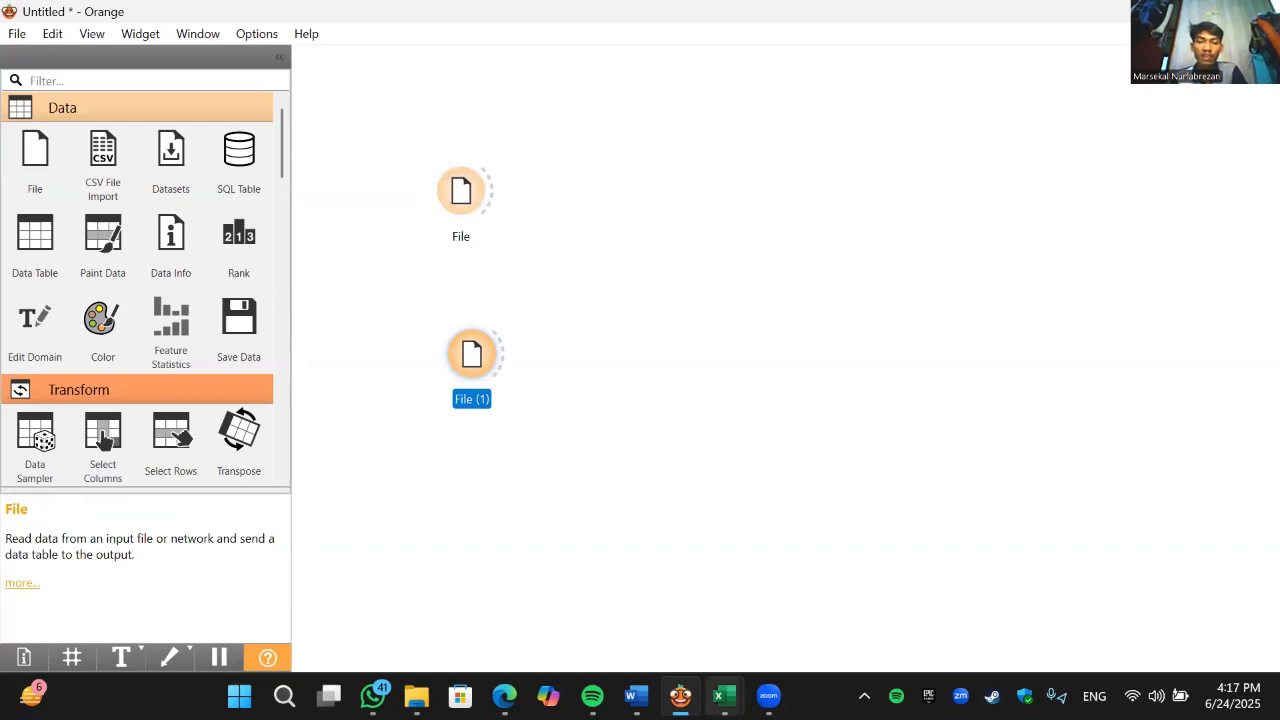
- Switch to Excel, look over the diabetes_data_training and diabees_data_testing workbooks, and return to the Orange workflow
click(742, 692)
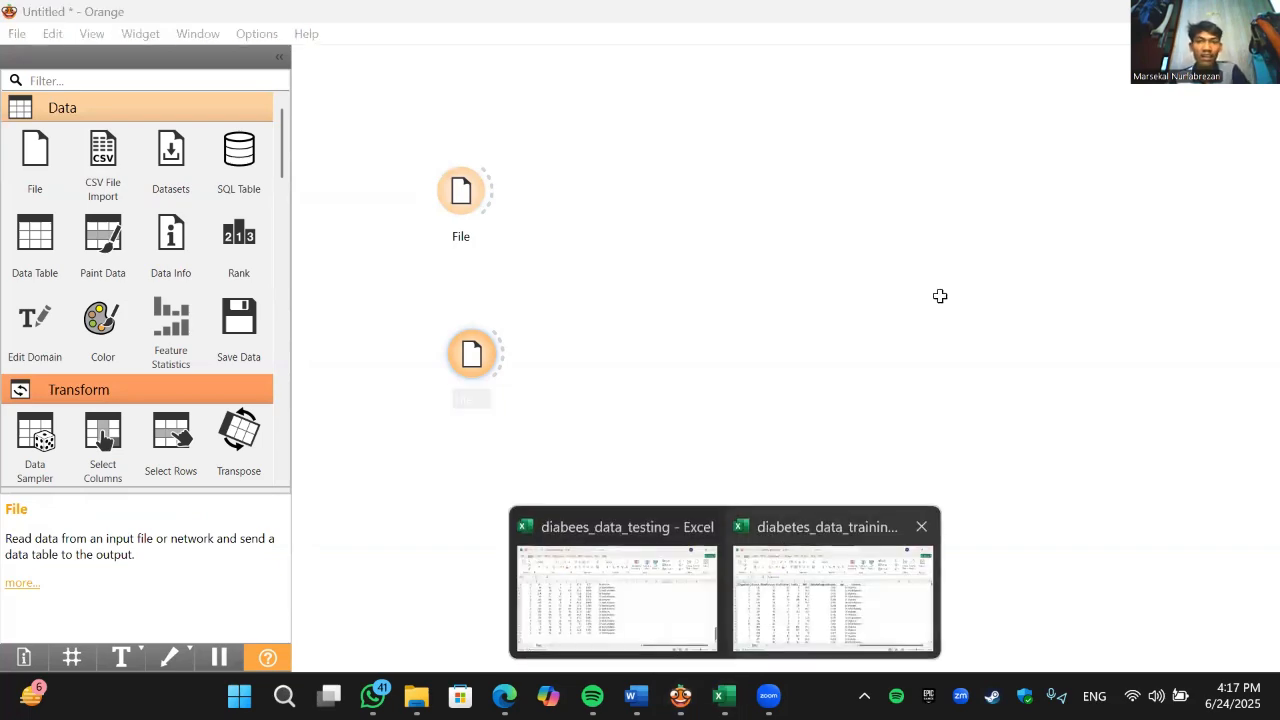
click(936, 518)
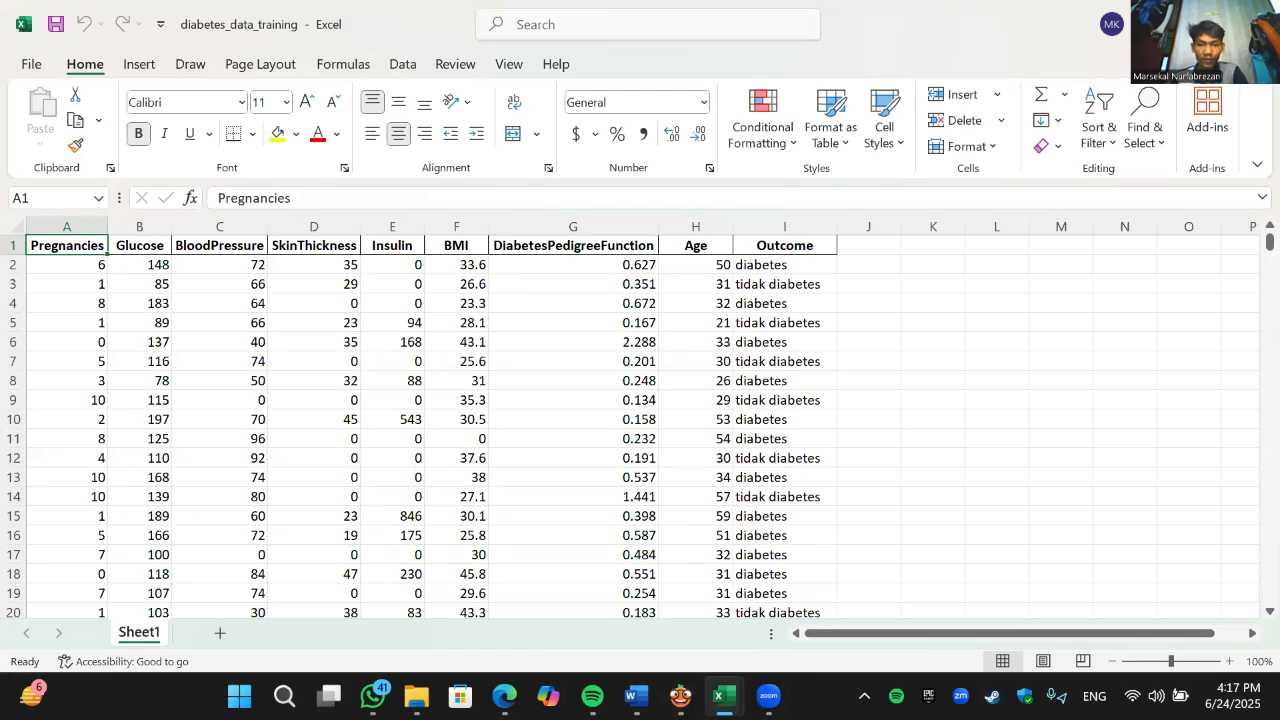
click(724, 697)
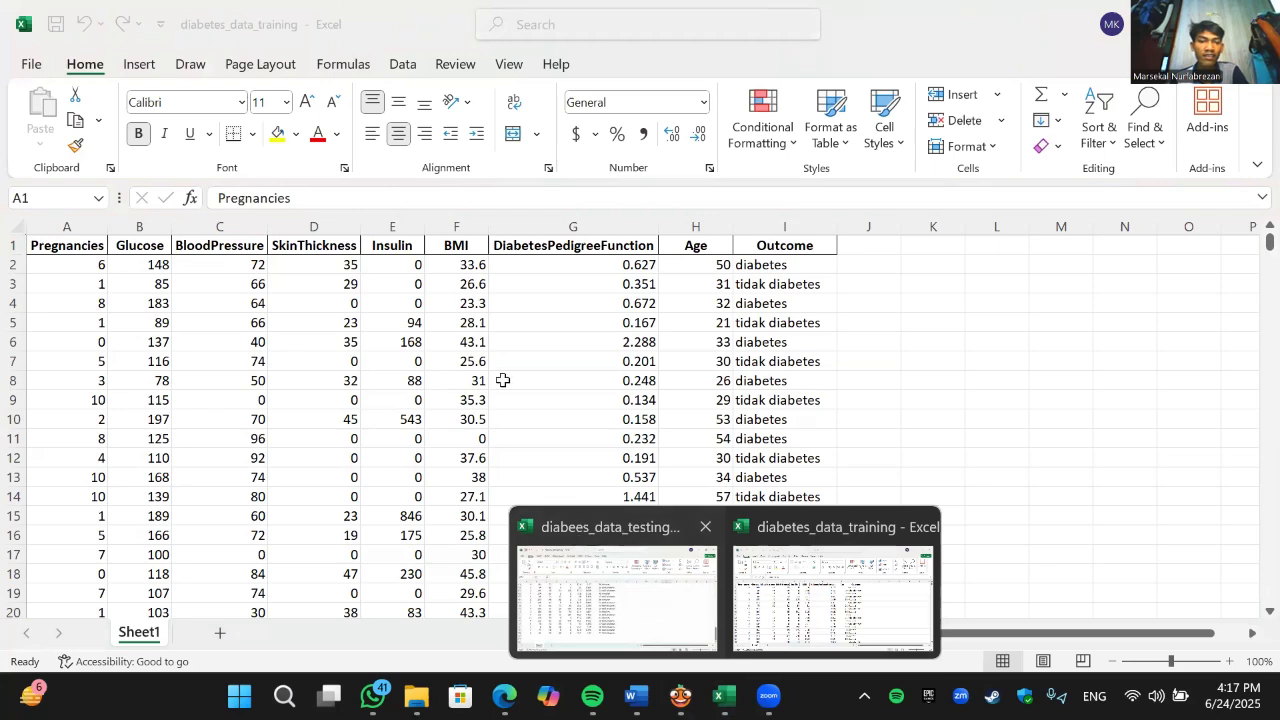
scroll(777, 523, up, 4)
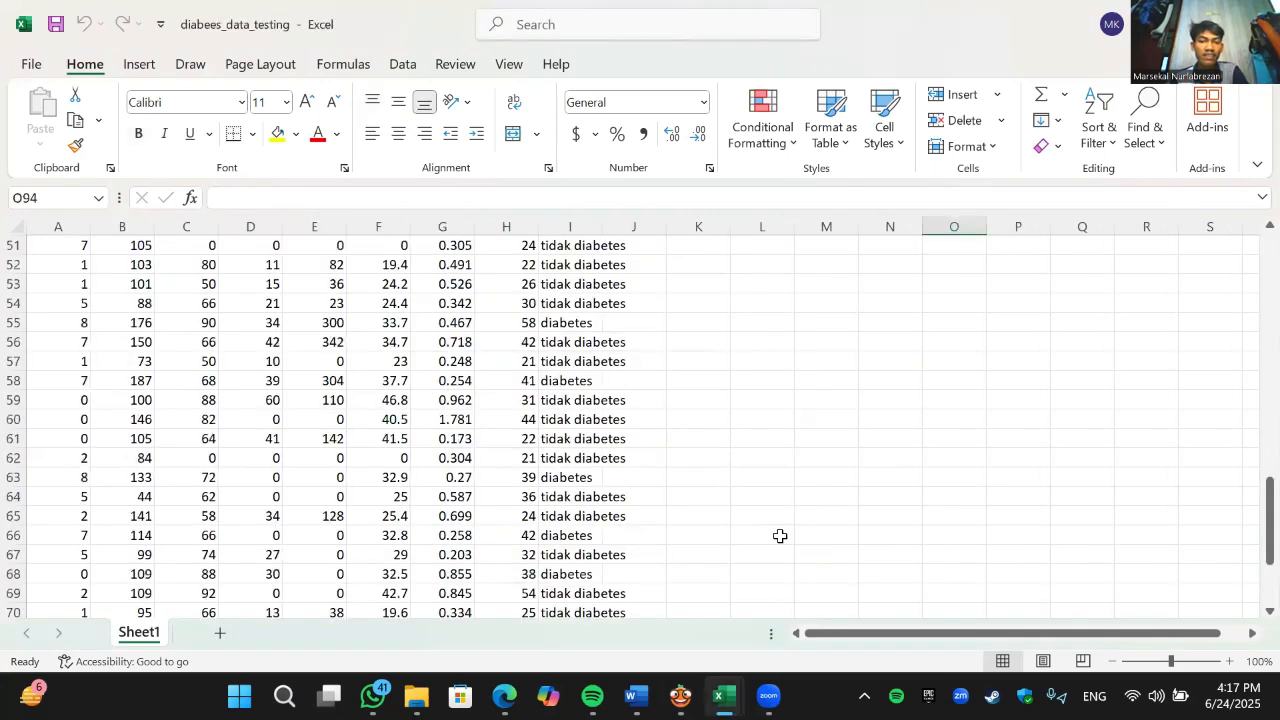
scroll(657, 681, up, 2)
click(682, 692)
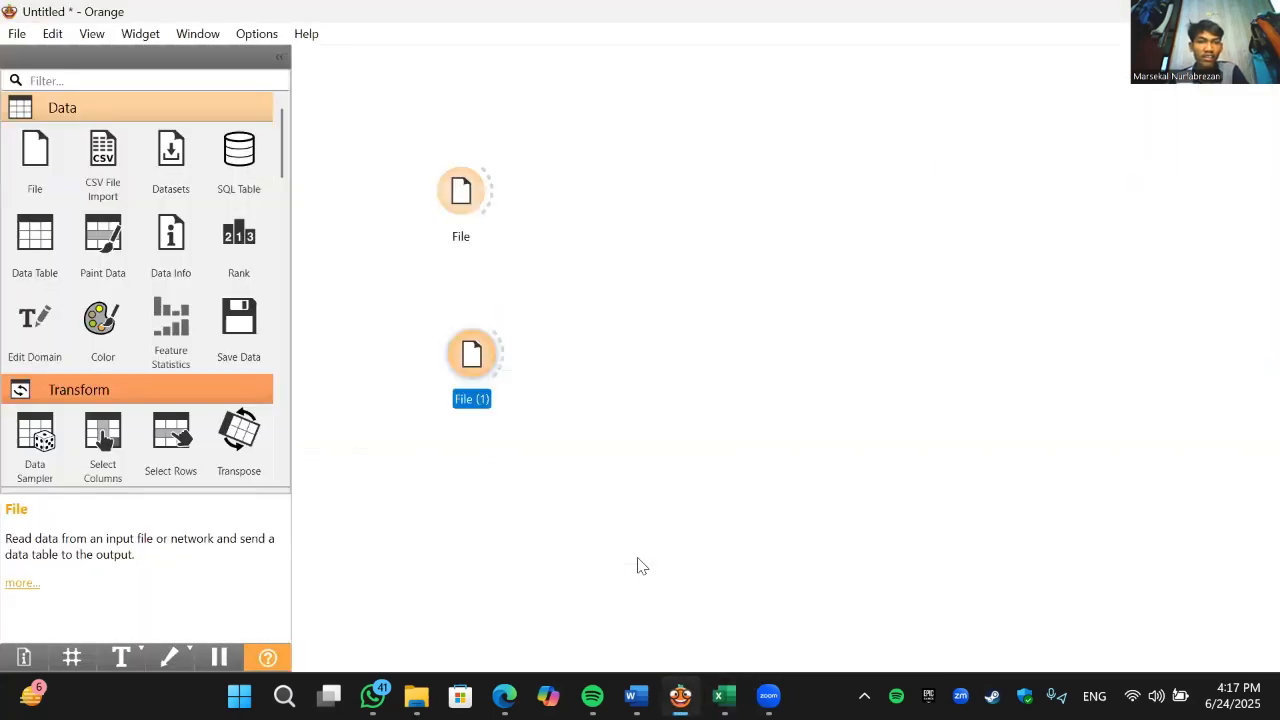
- Open the upper File widget's settings, dismiss the tip, and load the diabetes_data_training file as its source
click(461, 190)
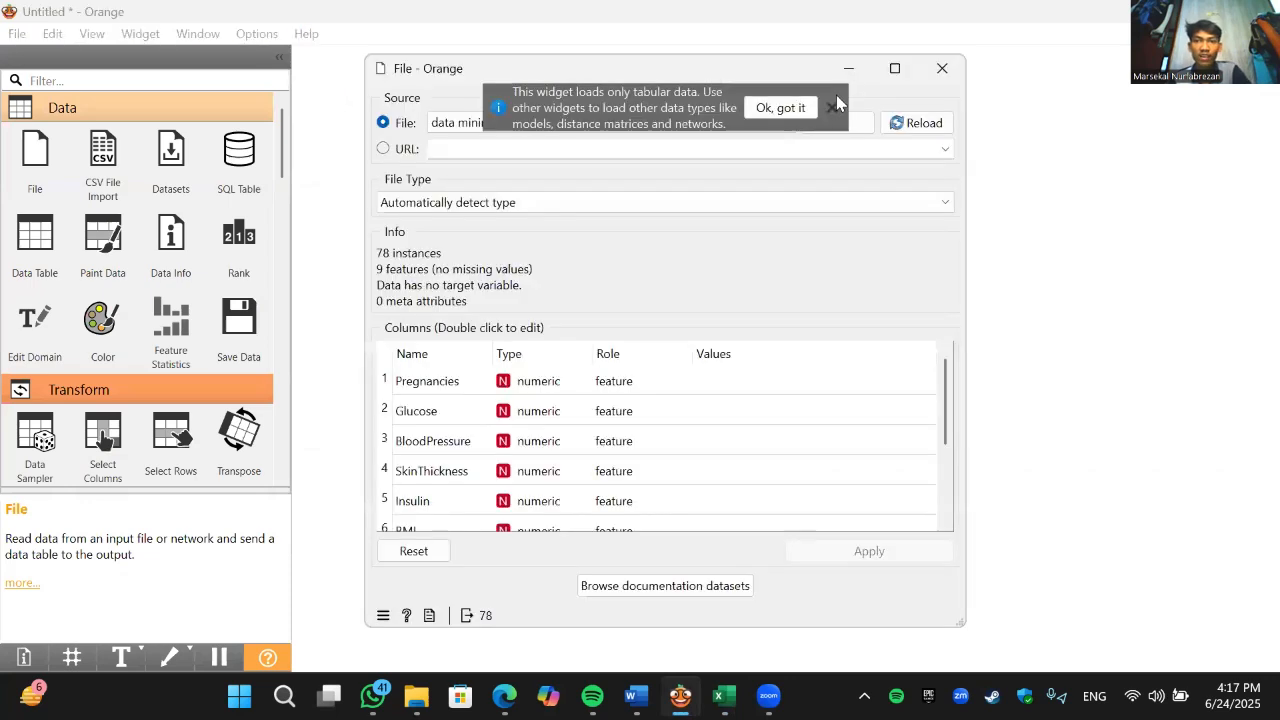
click(831, 107)
click(837, 122)
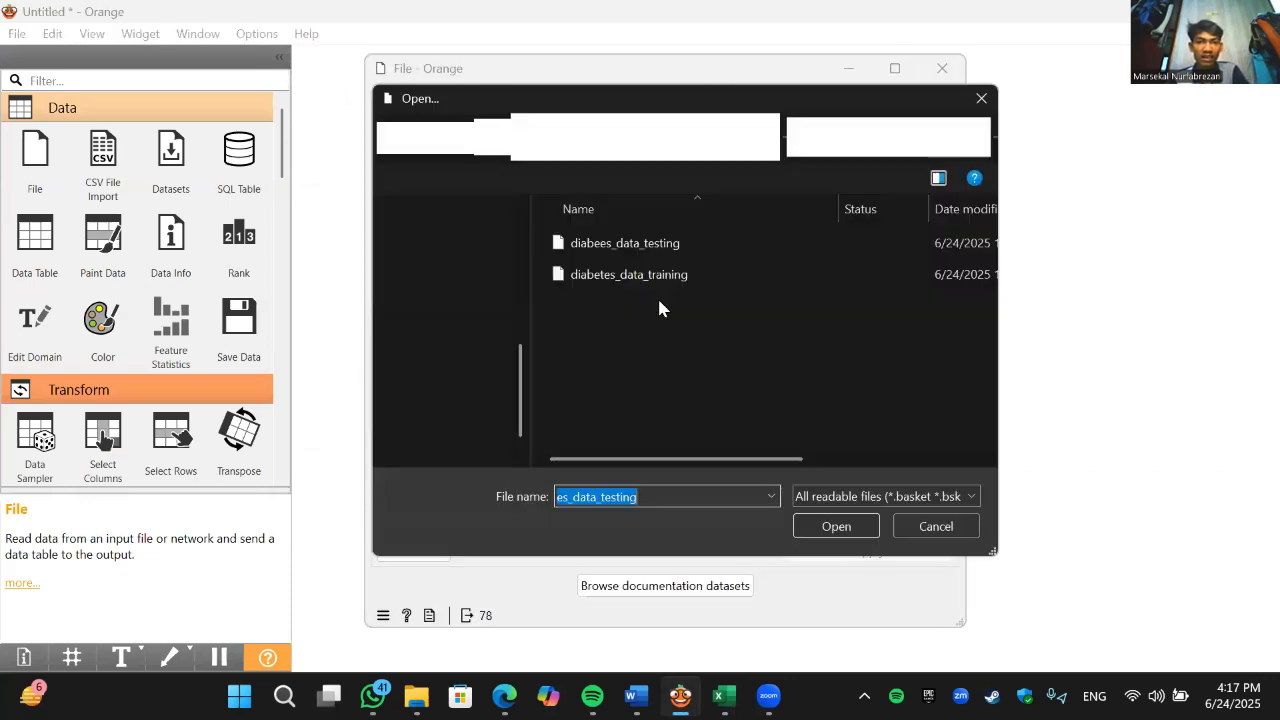
click(684, 277)
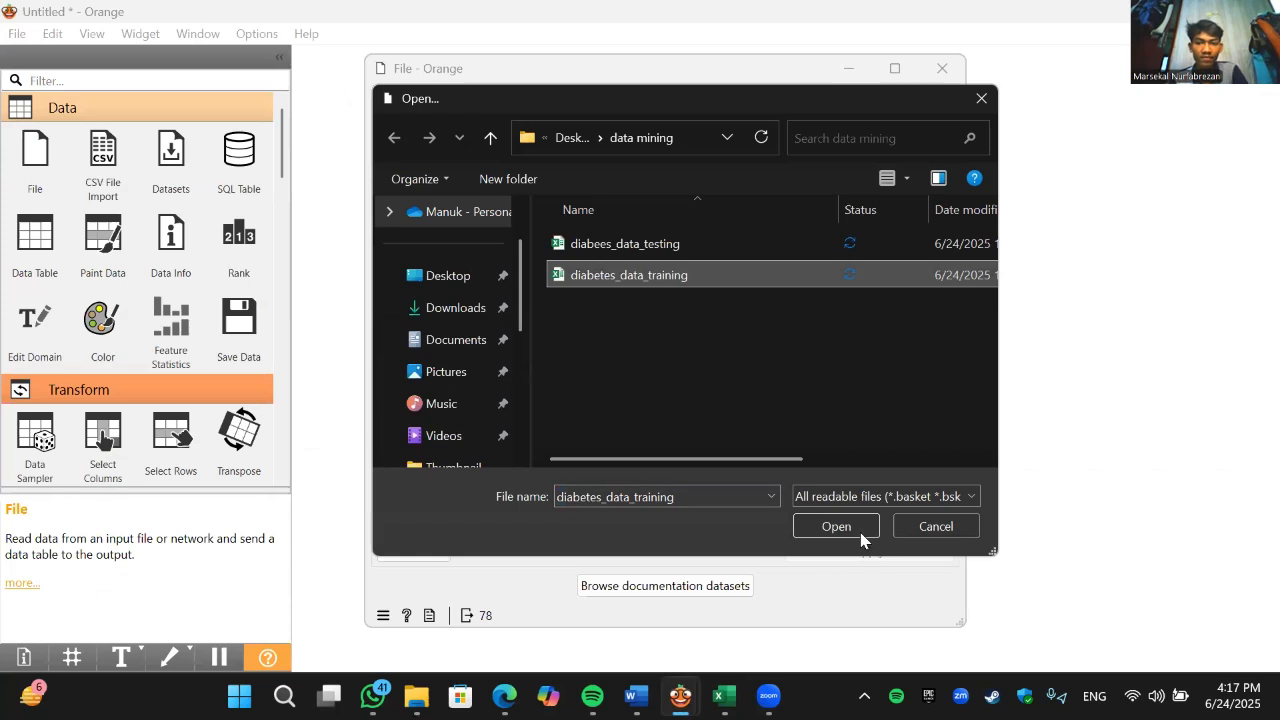
key(Return)
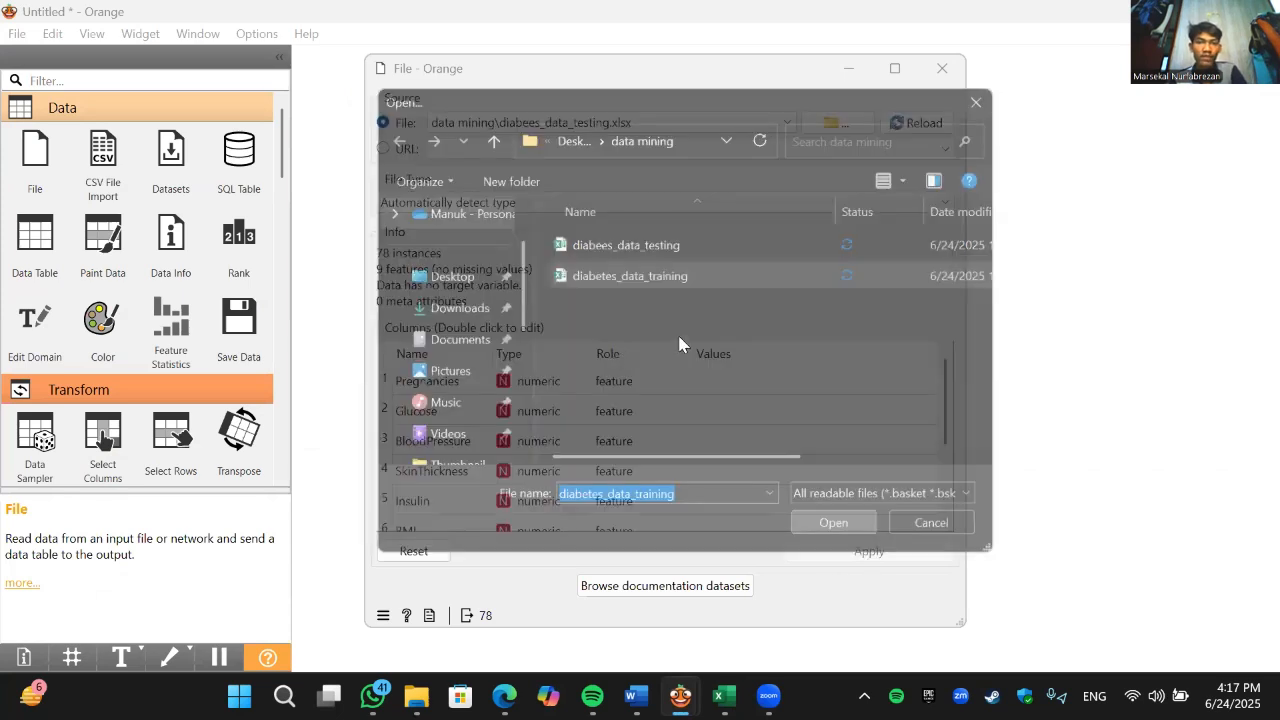
- Set the Outcome column's role to target, apply the change, and close the File settings
scroll(760, 372, down, 3)
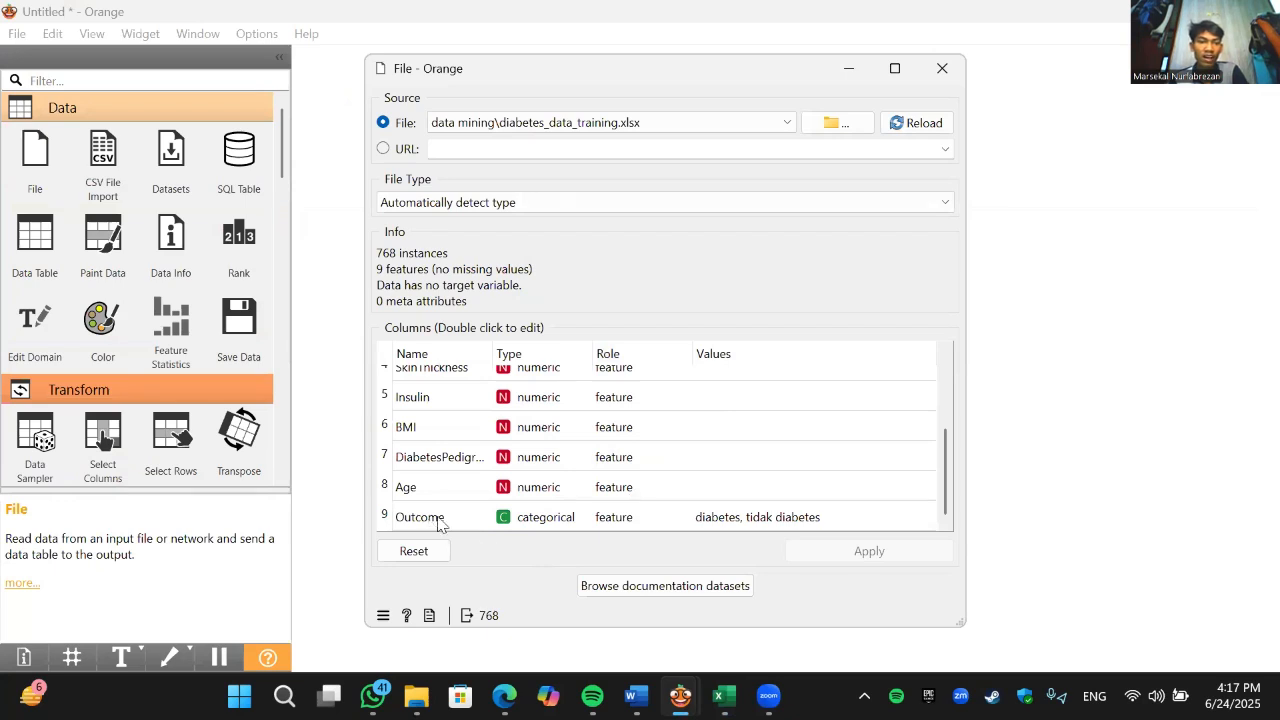
double_click(616, 520)
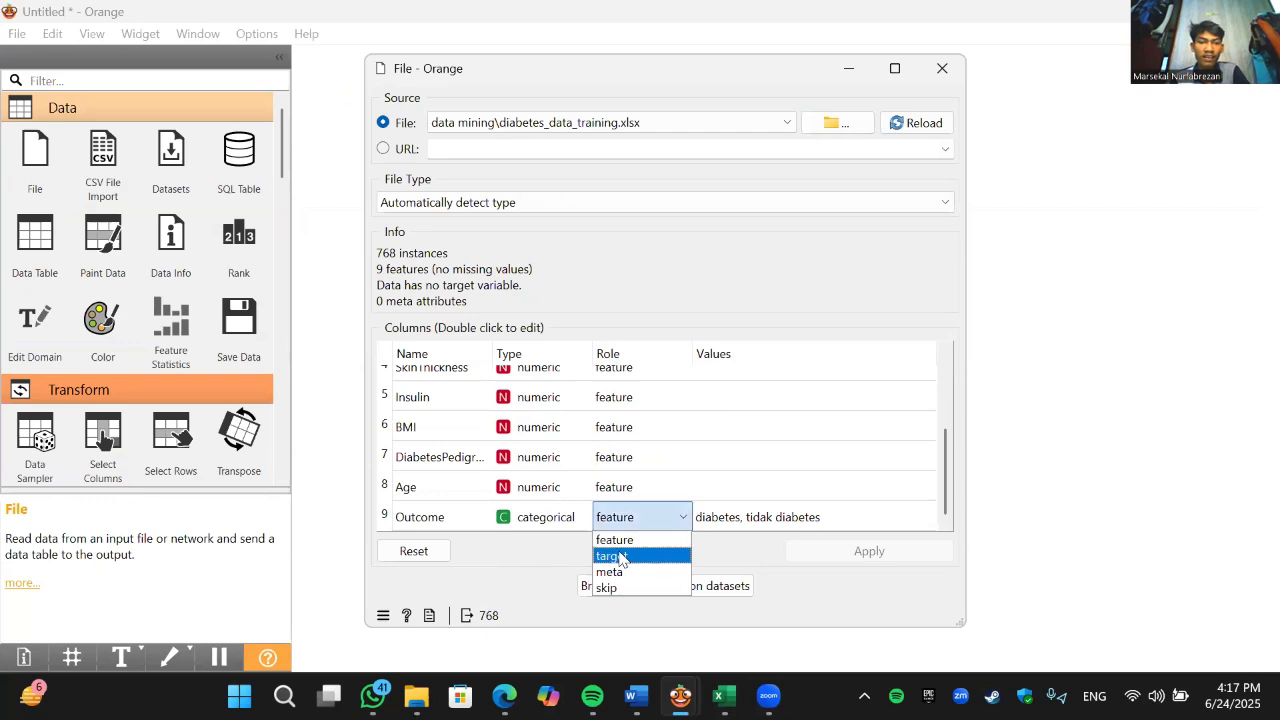
click(616, 555)
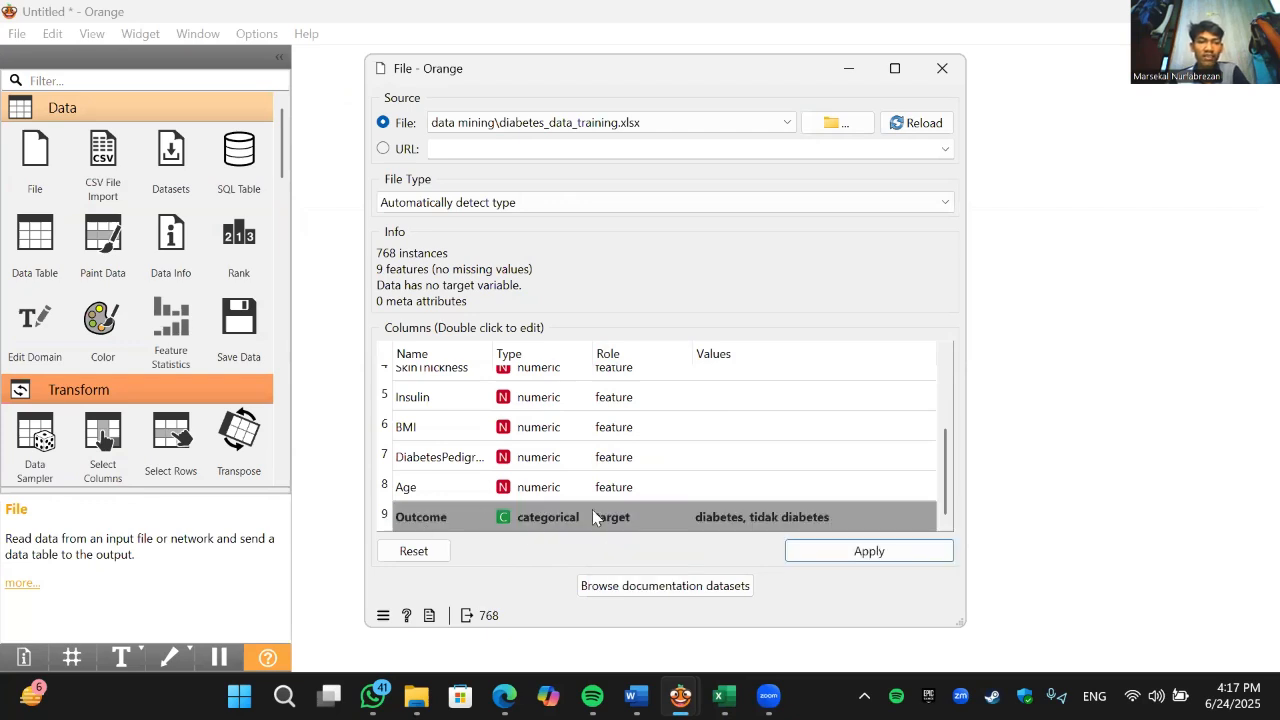
click(891, 551)
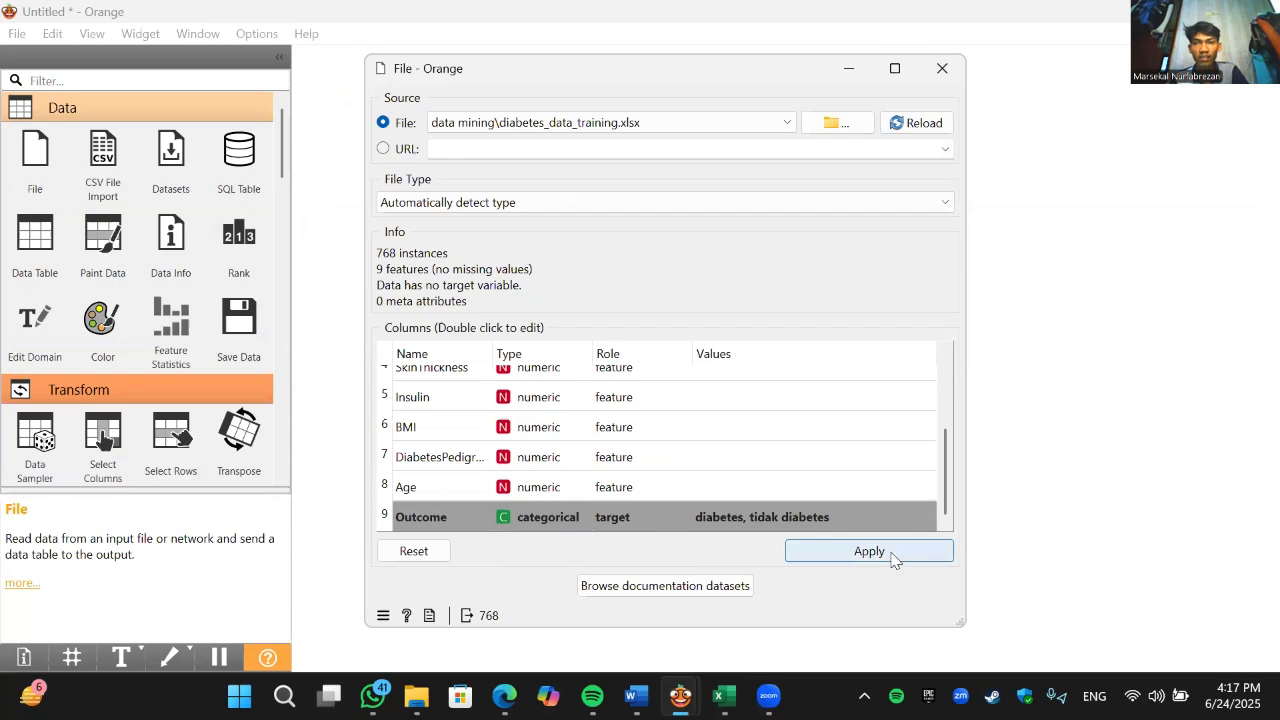
click(942, 68)
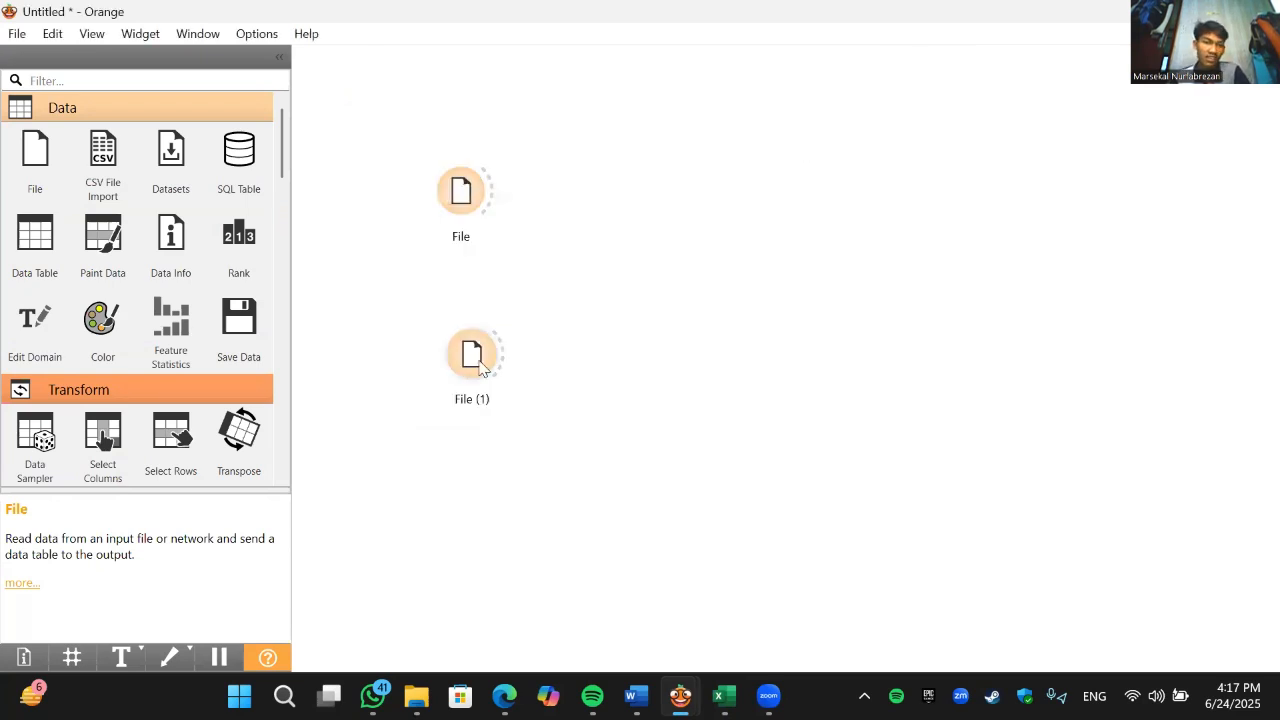
- Rename the upper File widget as "data diabetes"
click(462, 207)
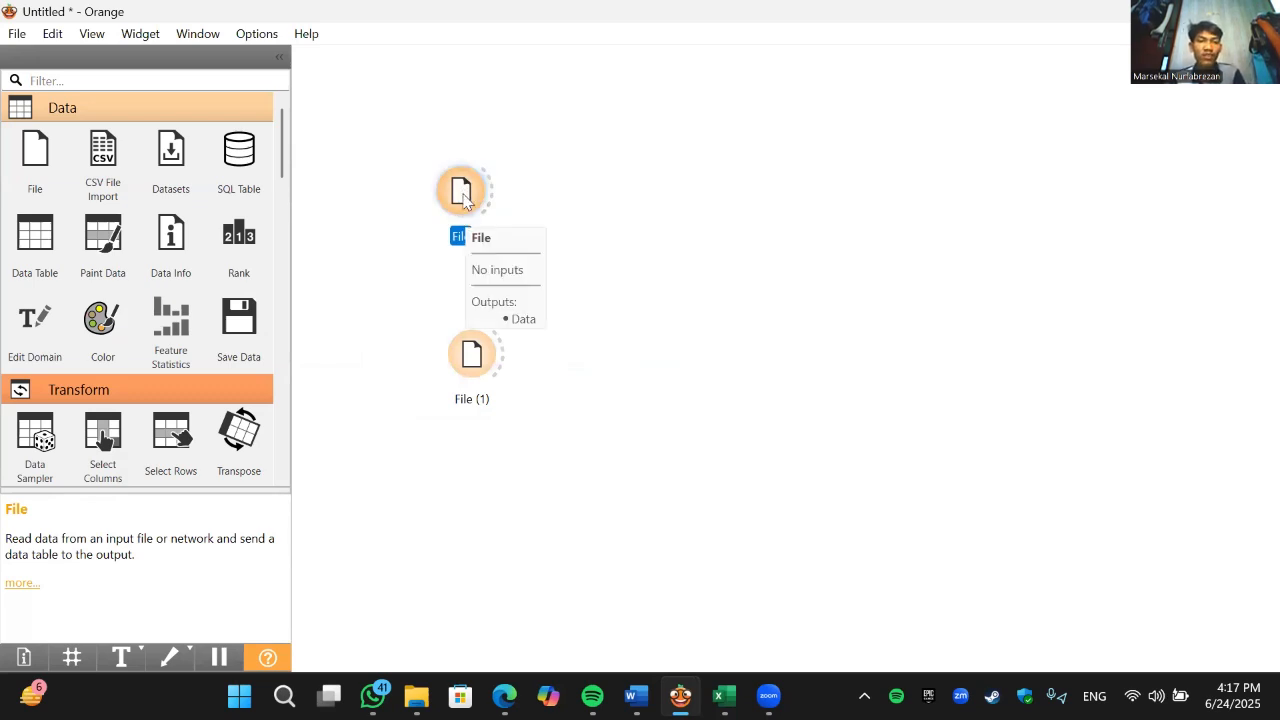
key(F2)
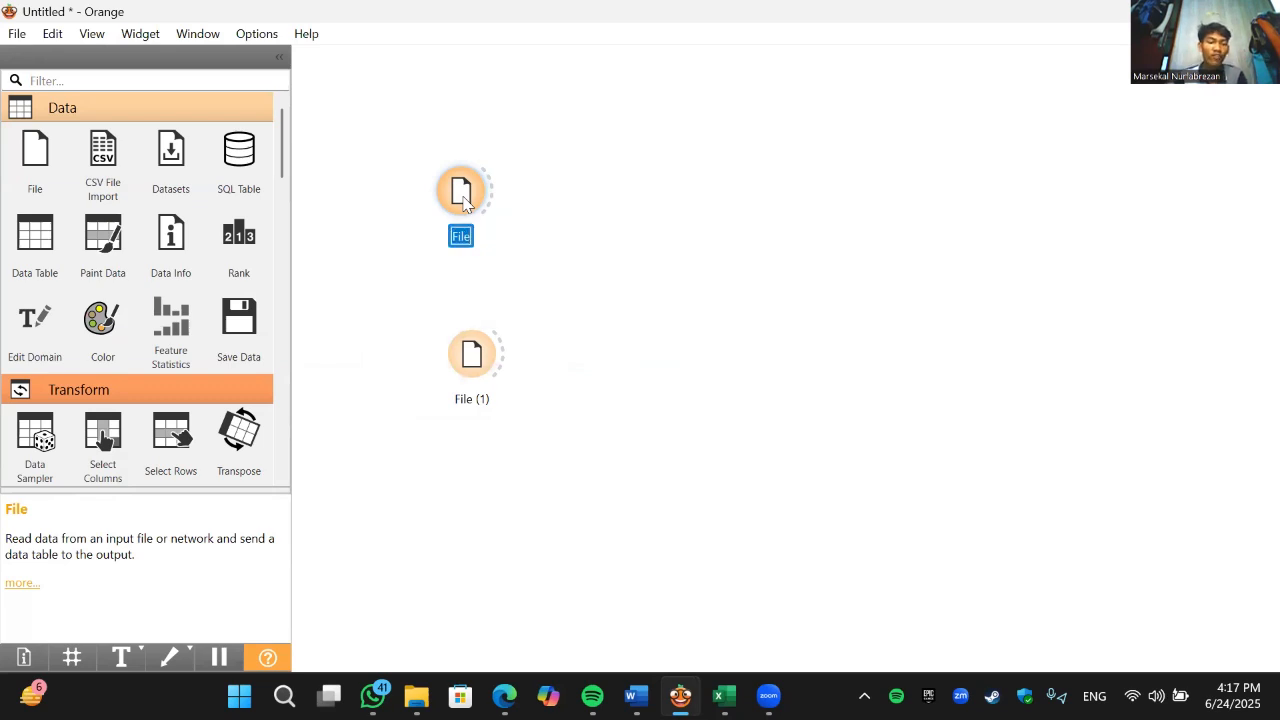
text(data)
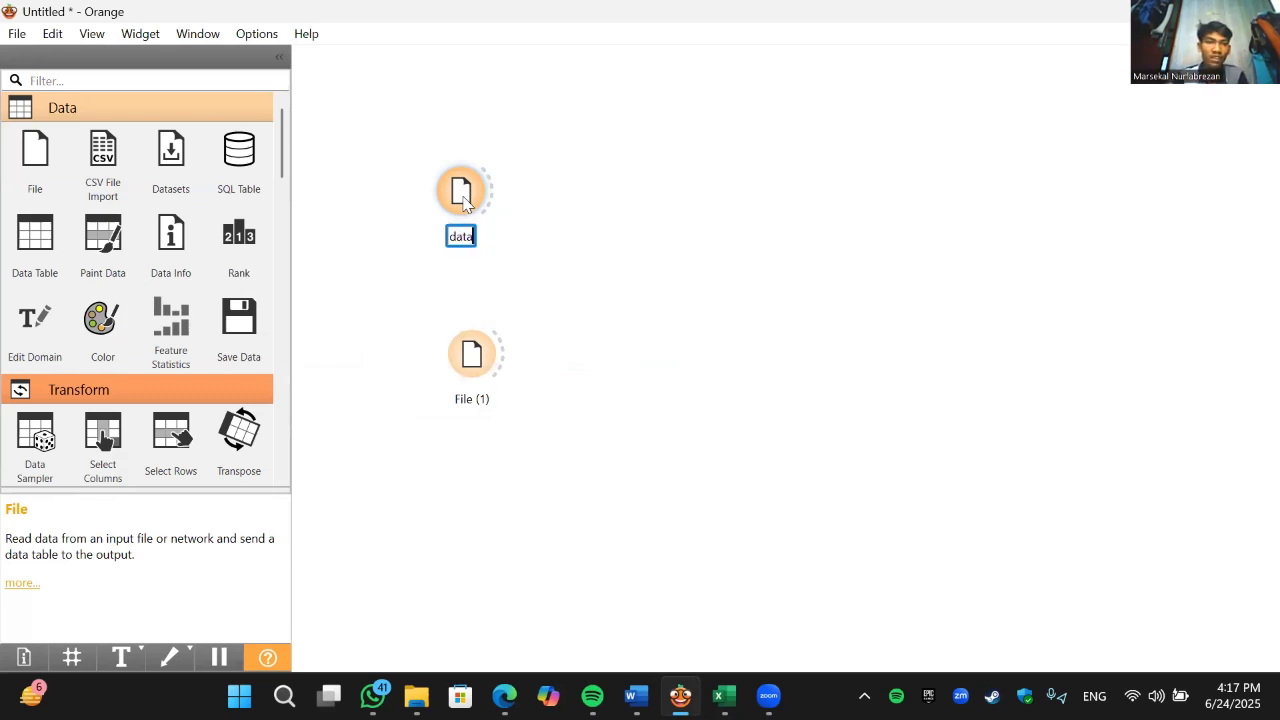
text( diabe)
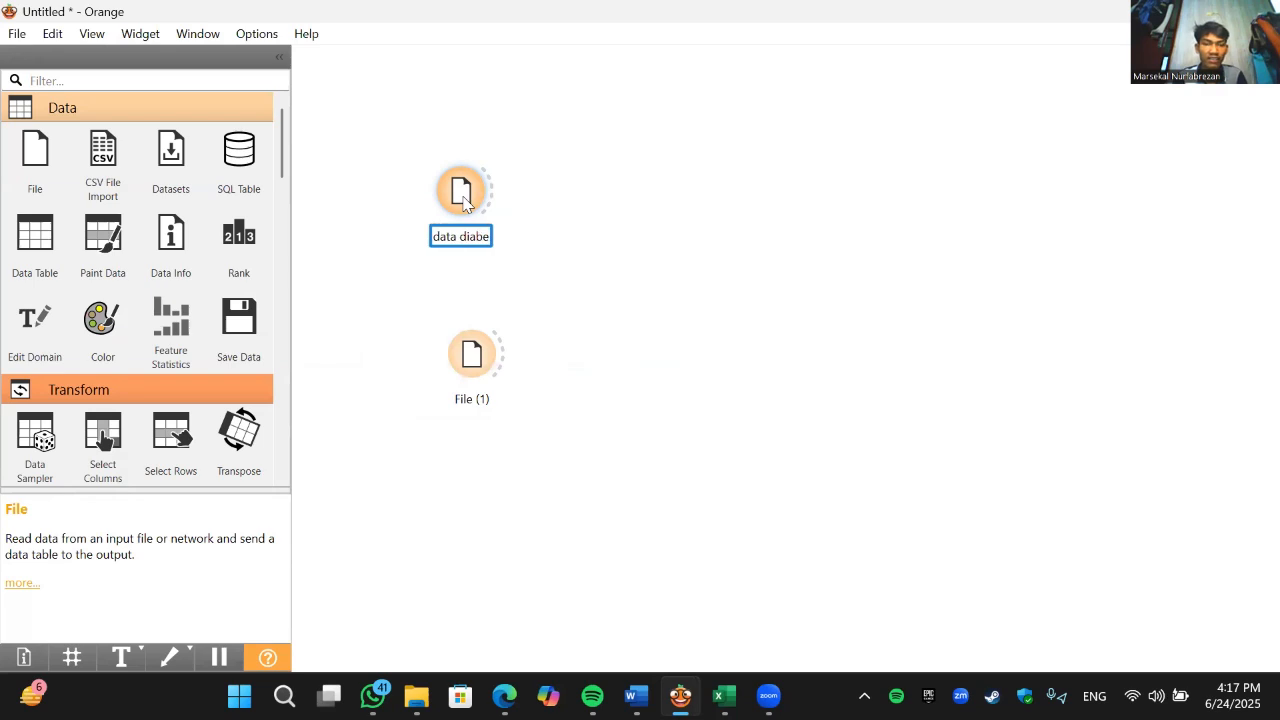
text(tes)
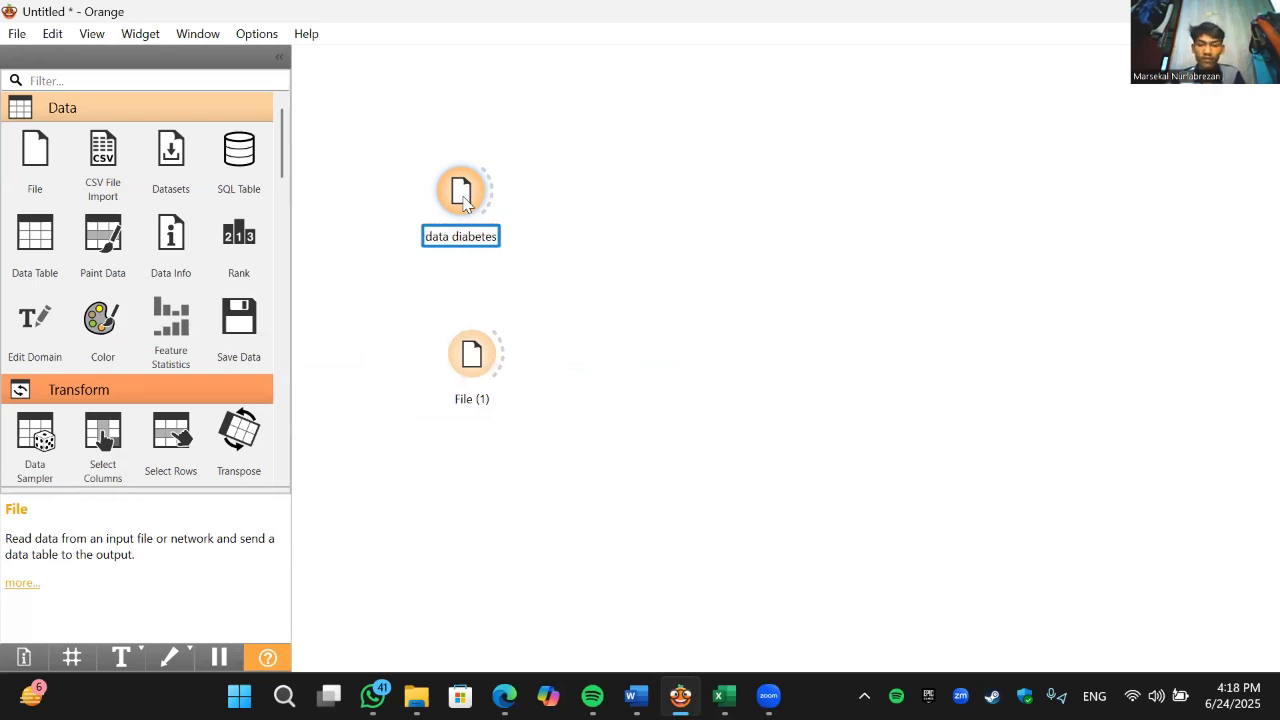
key(Return)
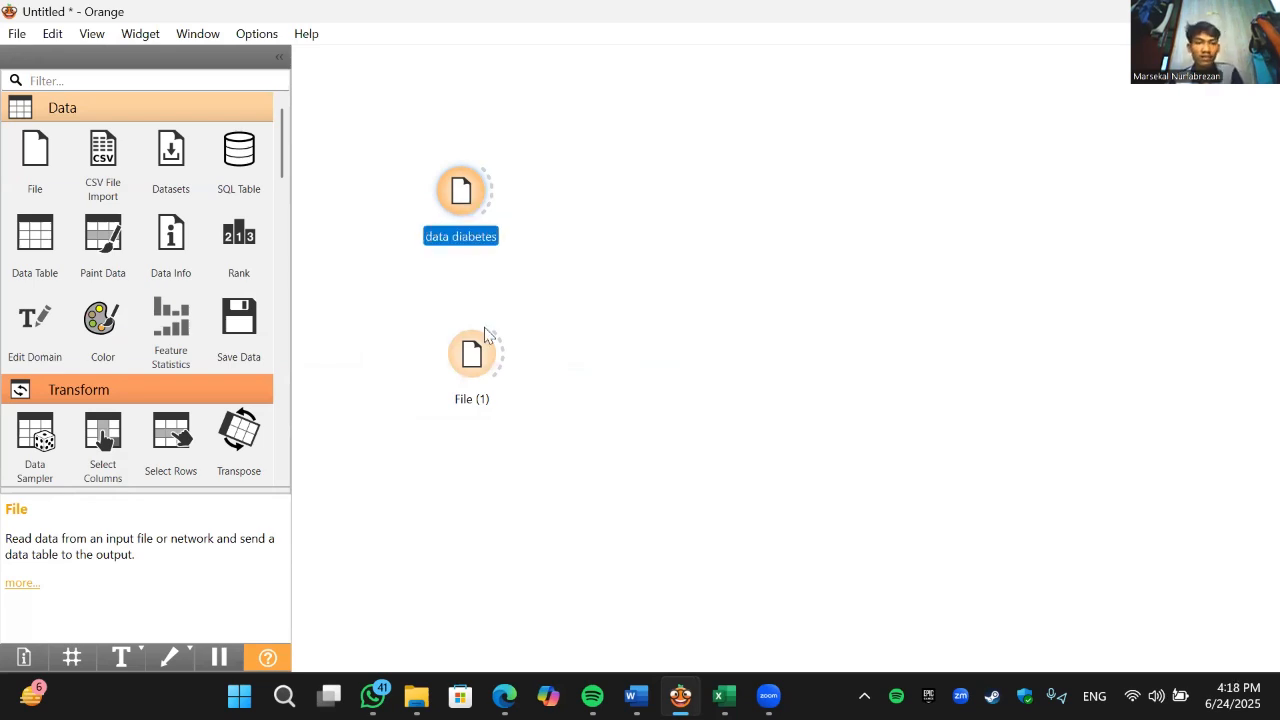
- Shift the File (1) widget lower, load diabees_data_testing as its source, check its column list, and close its settings
drag(480, 354, 466, 386)
double_click(468, 385)
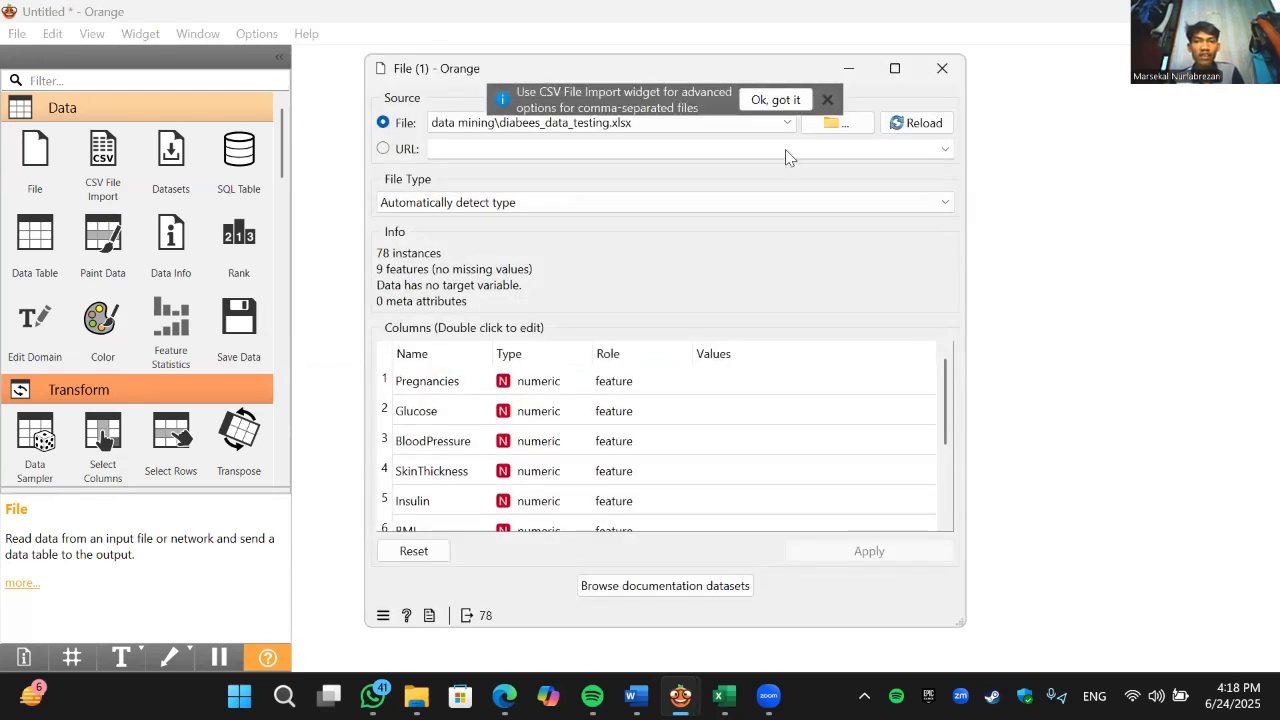
click(832, 124)
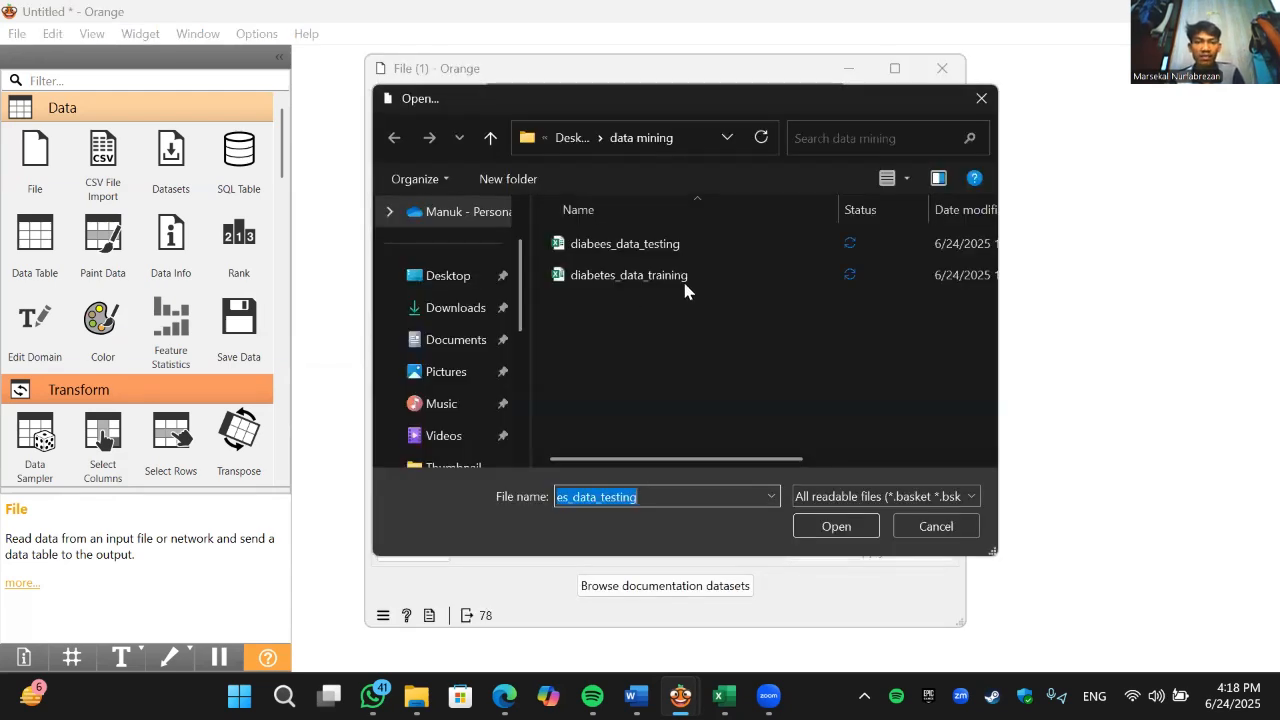
click(668, 249)
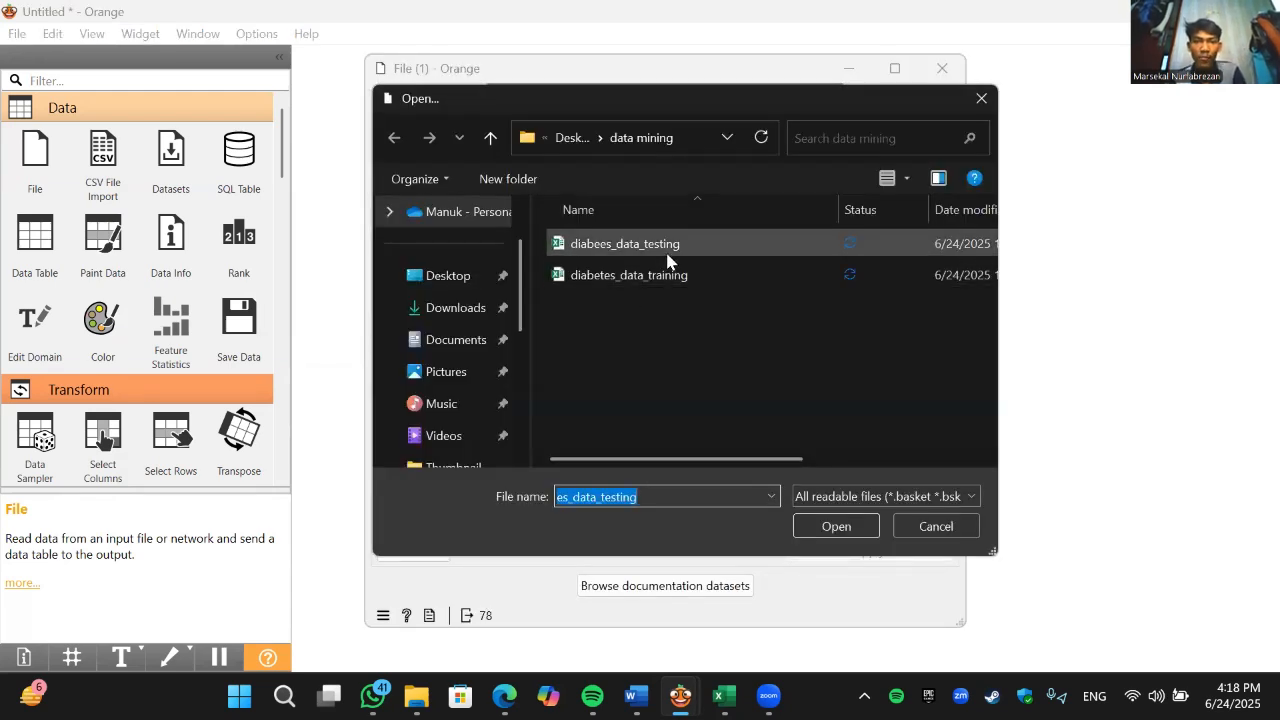
click(829, 527)
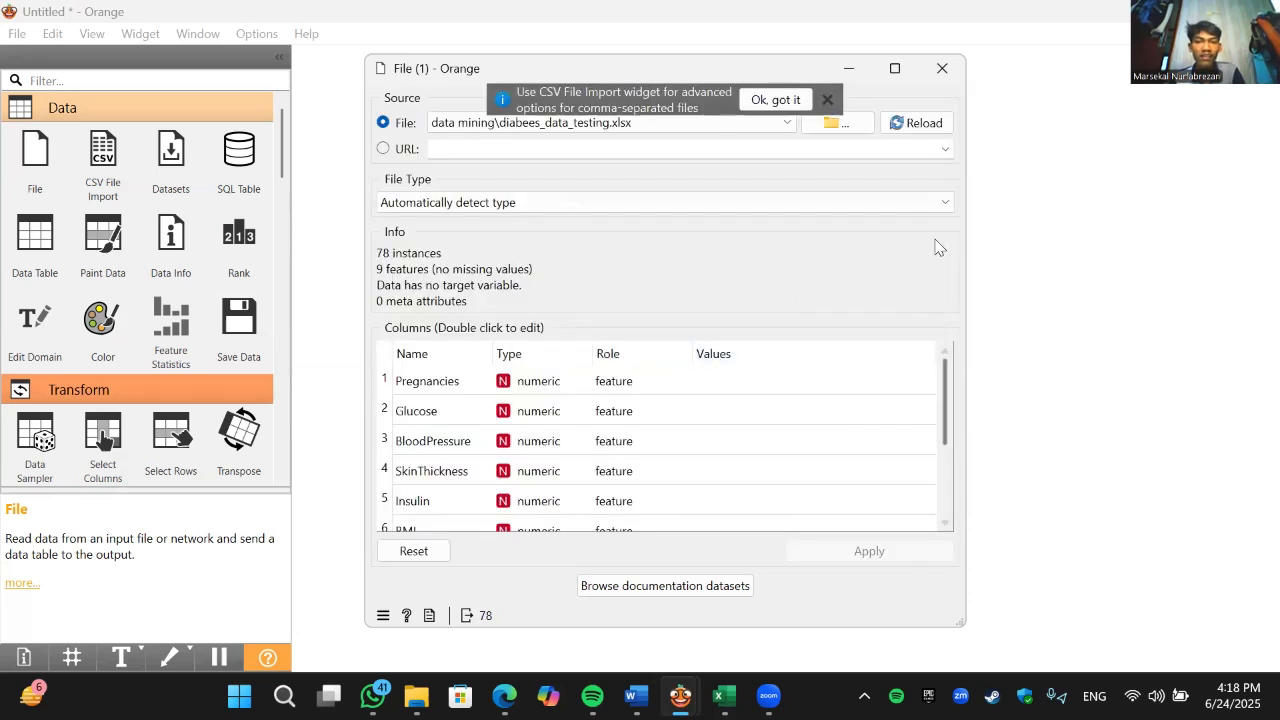
scroll(920, 420, down, 2)
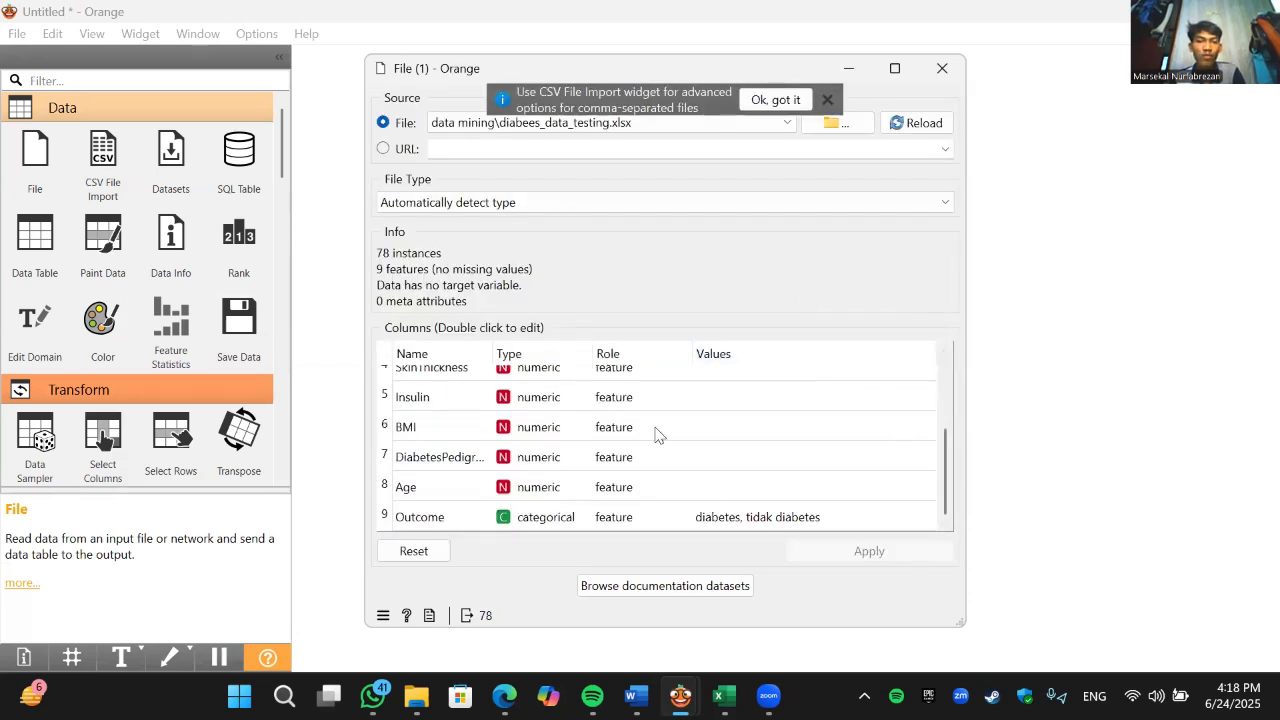
click(941, 70)
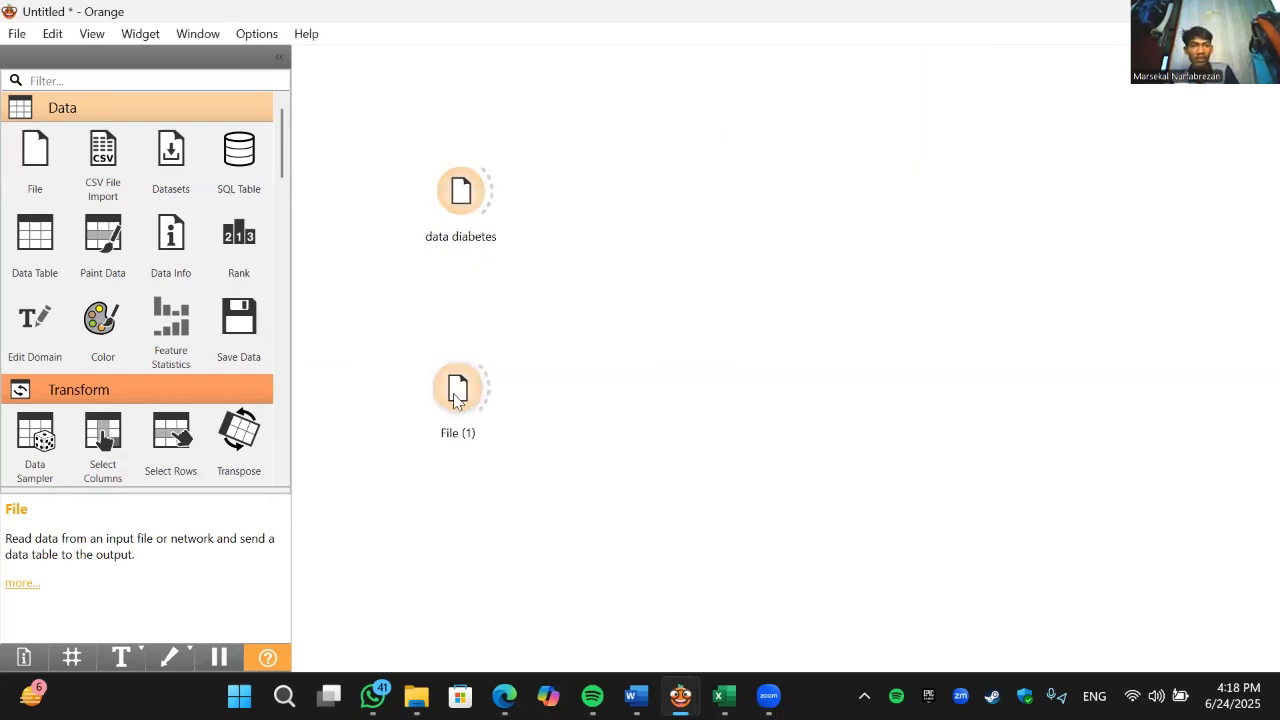
- Nudge the two file widgets apart and add two Data Table widgets, one above data diabetes and one below File (1), both offset outward
drag(455, 395, 457, 402)
drag(459, 187, 451, 184)
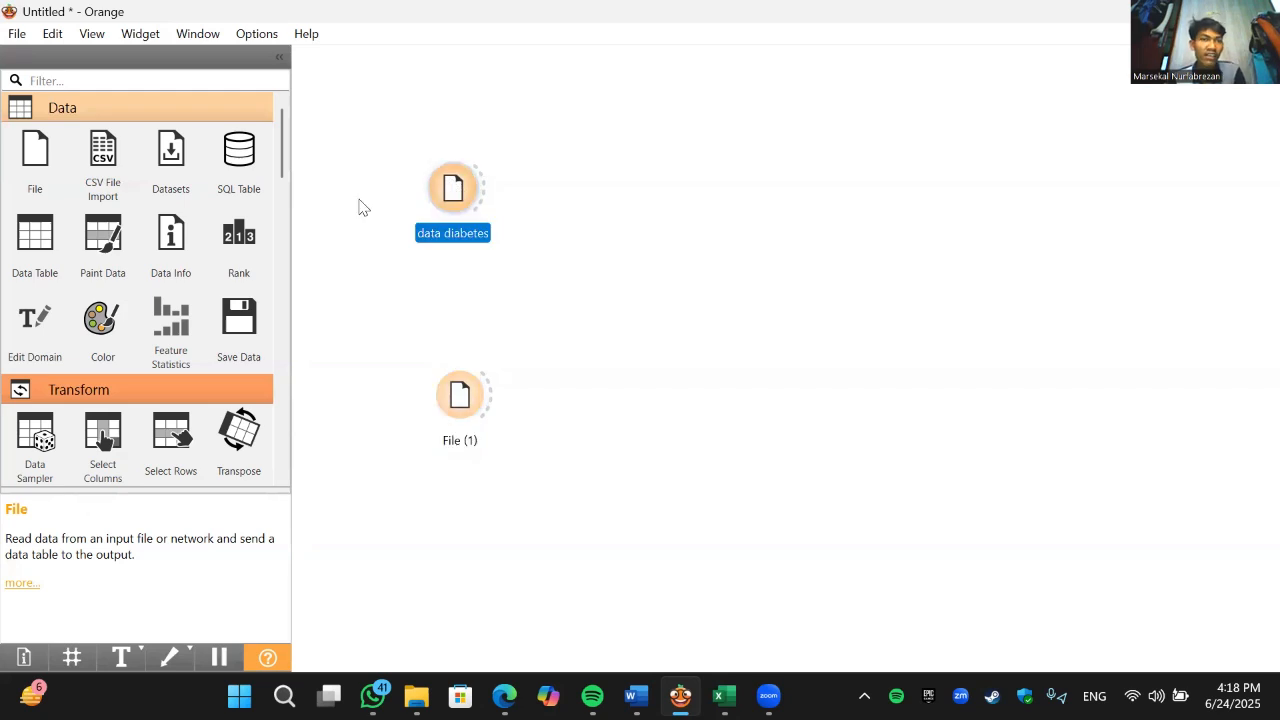
click(57, 238)
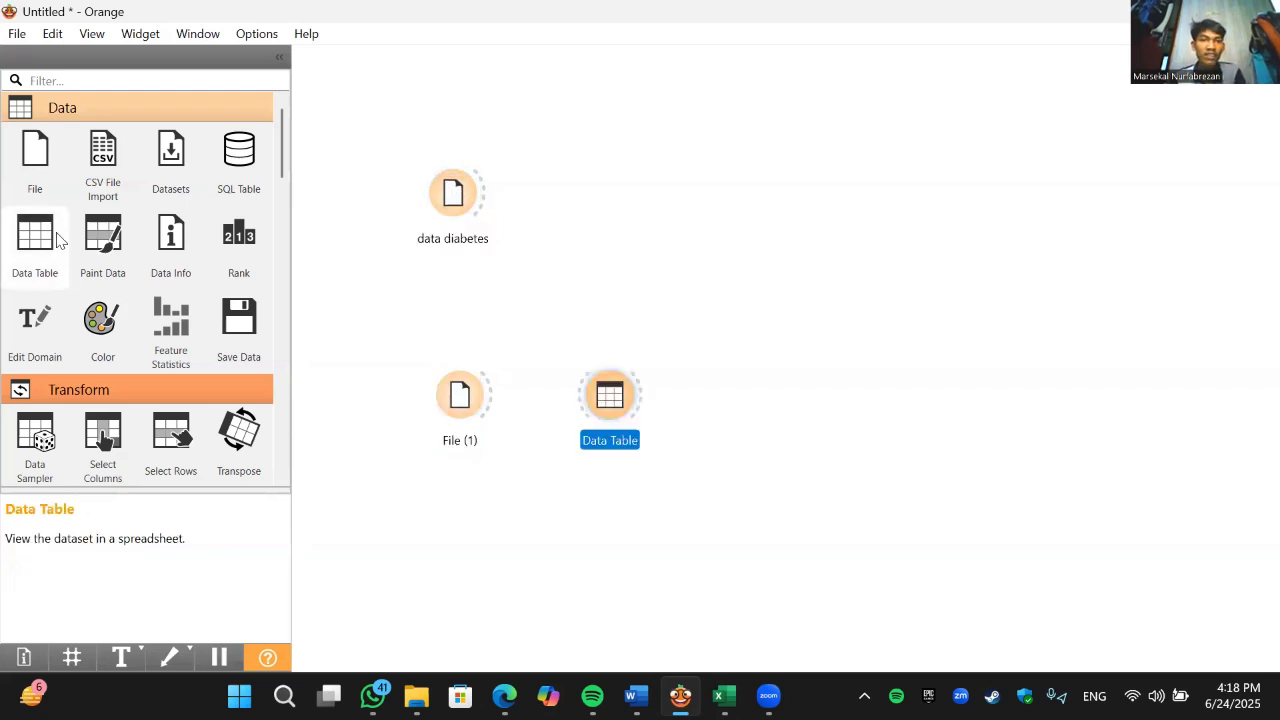
drag(50, 258, 762, 400)
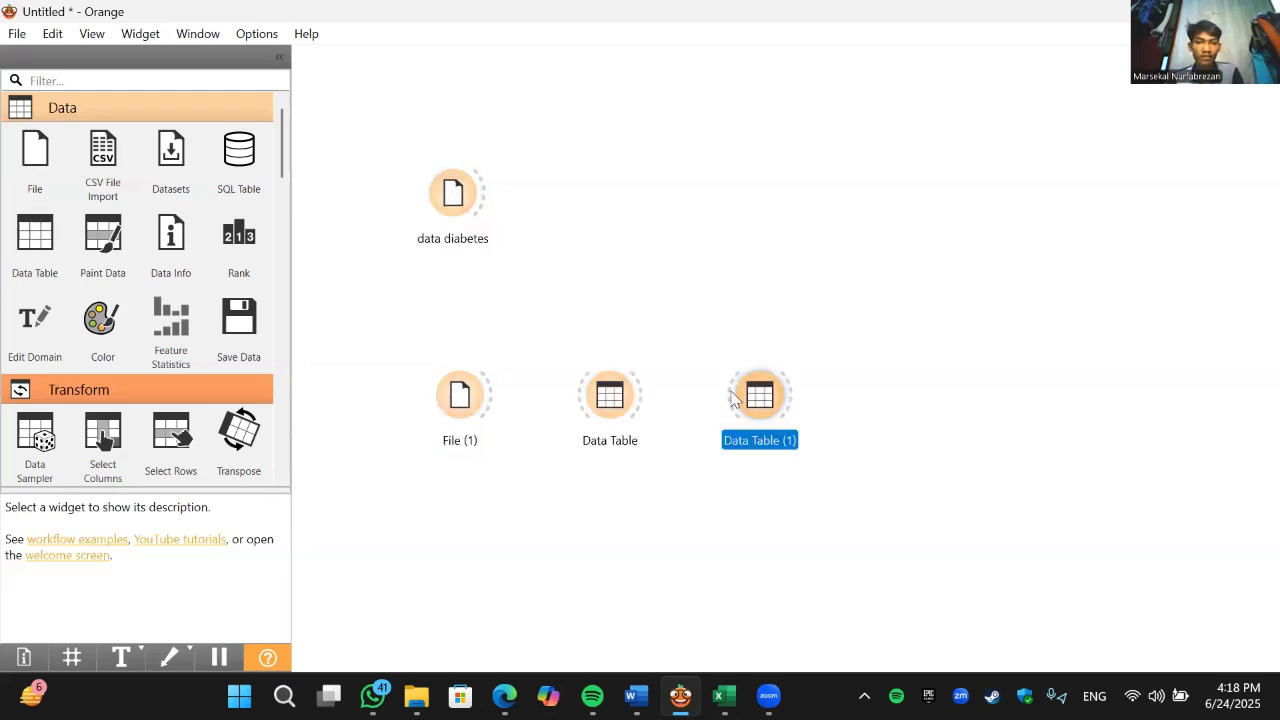
drag(565, 120, 578, 121)
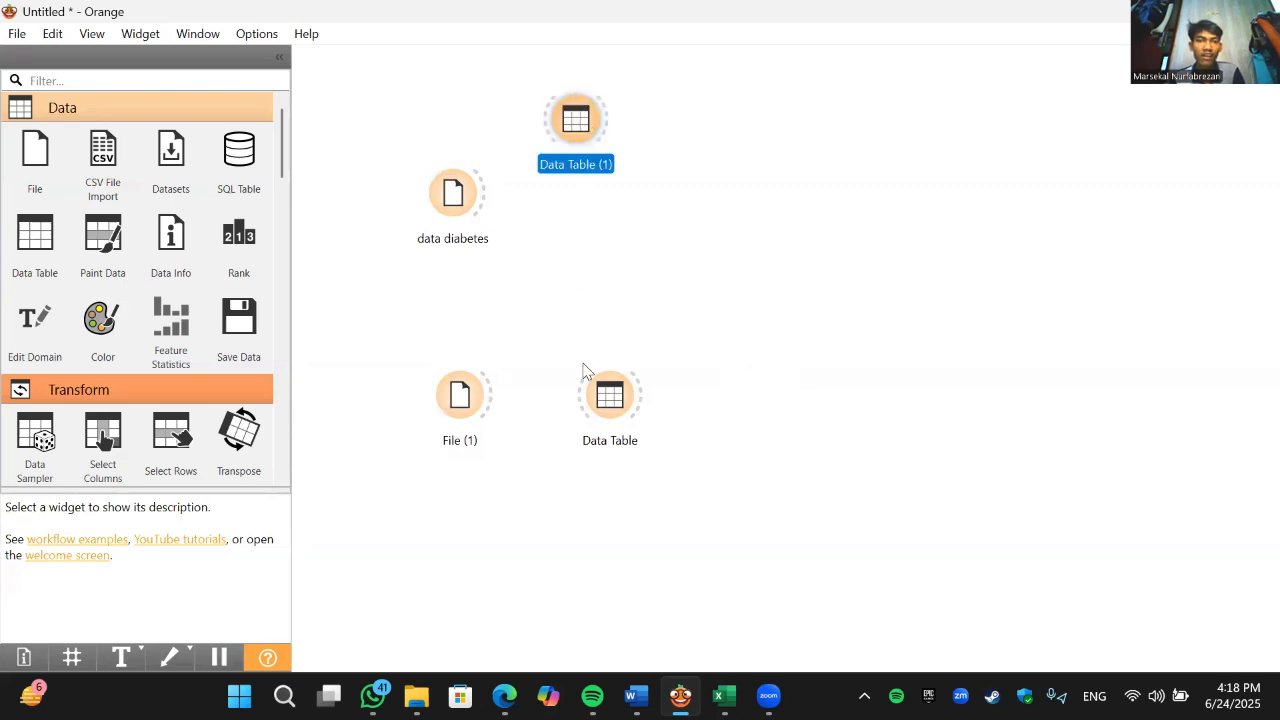
drag(603, 451, 590, 490)
- Link data diabetes to the upper Data Table and File (1) to the lower one, and shift the upper table slightly lower
drag(476, 208, 552, 158)
drag(486, 402, 573, 504)
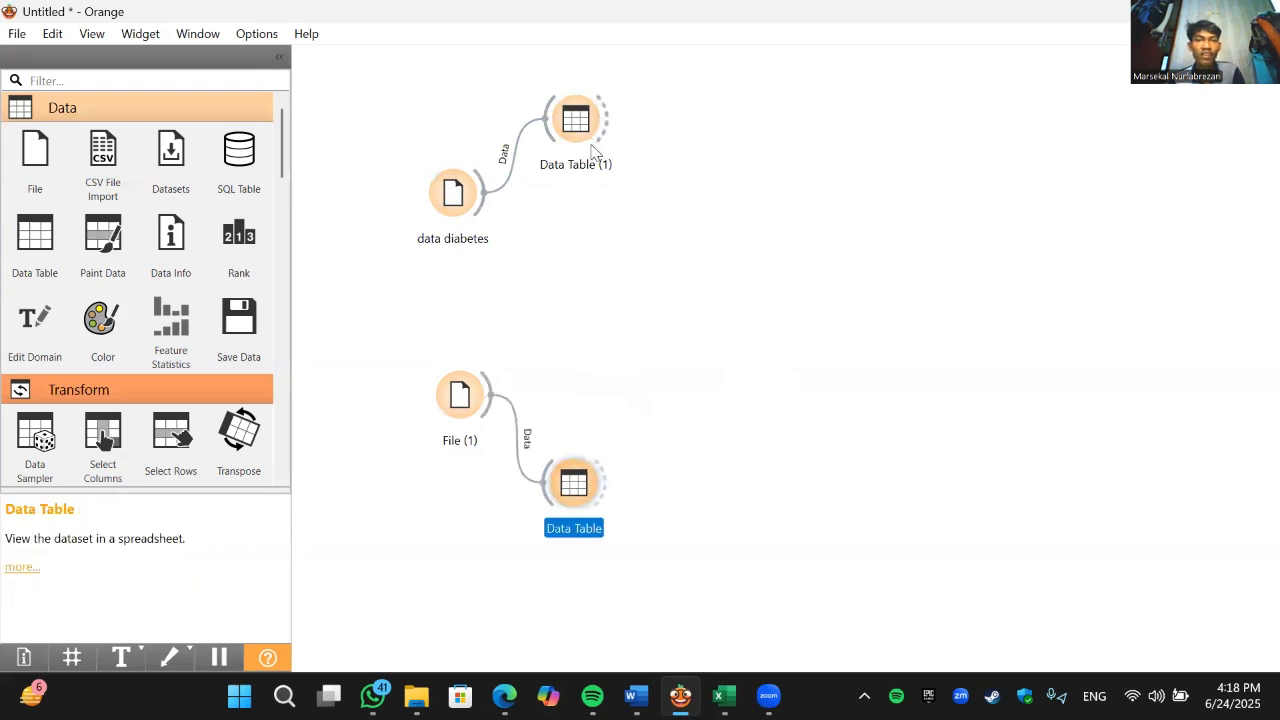
drag(592, 120, 597, 137)
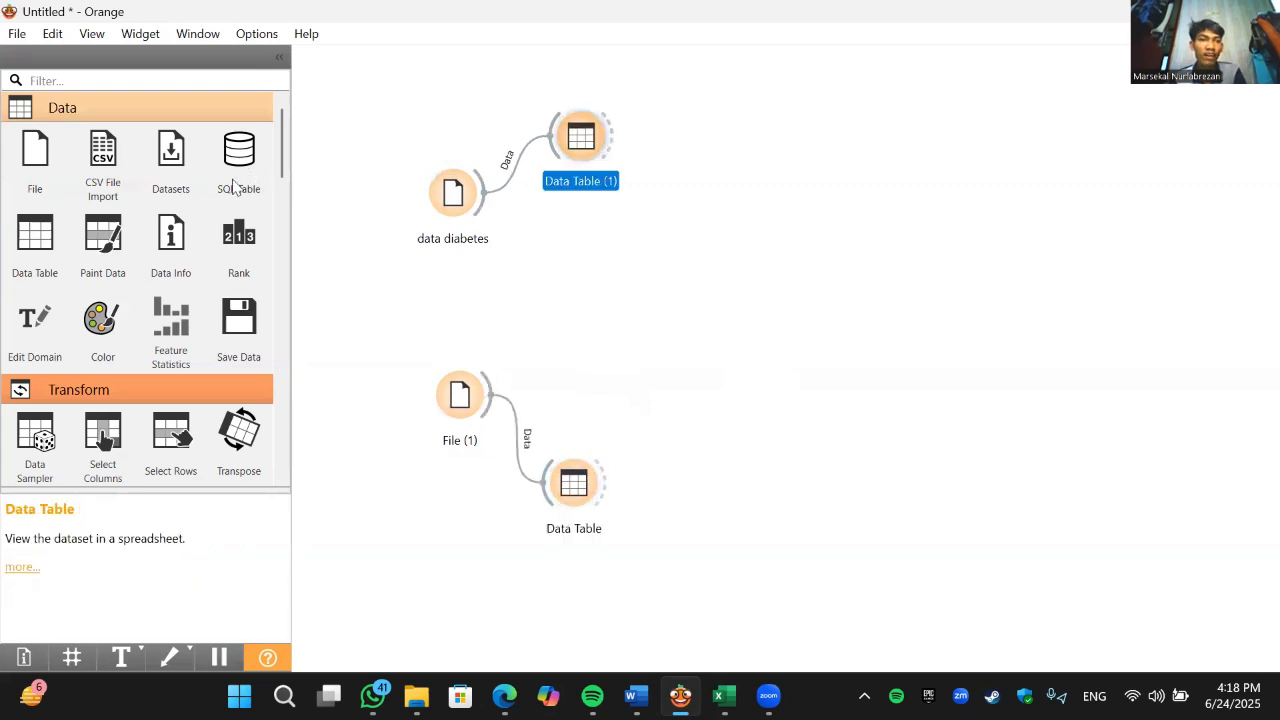
- Add Gradient Boosting, Naive Bayes and Neural Network widgets one below another, each fed by the upper Data Table (1)
scroll(112, 338, down, 6)
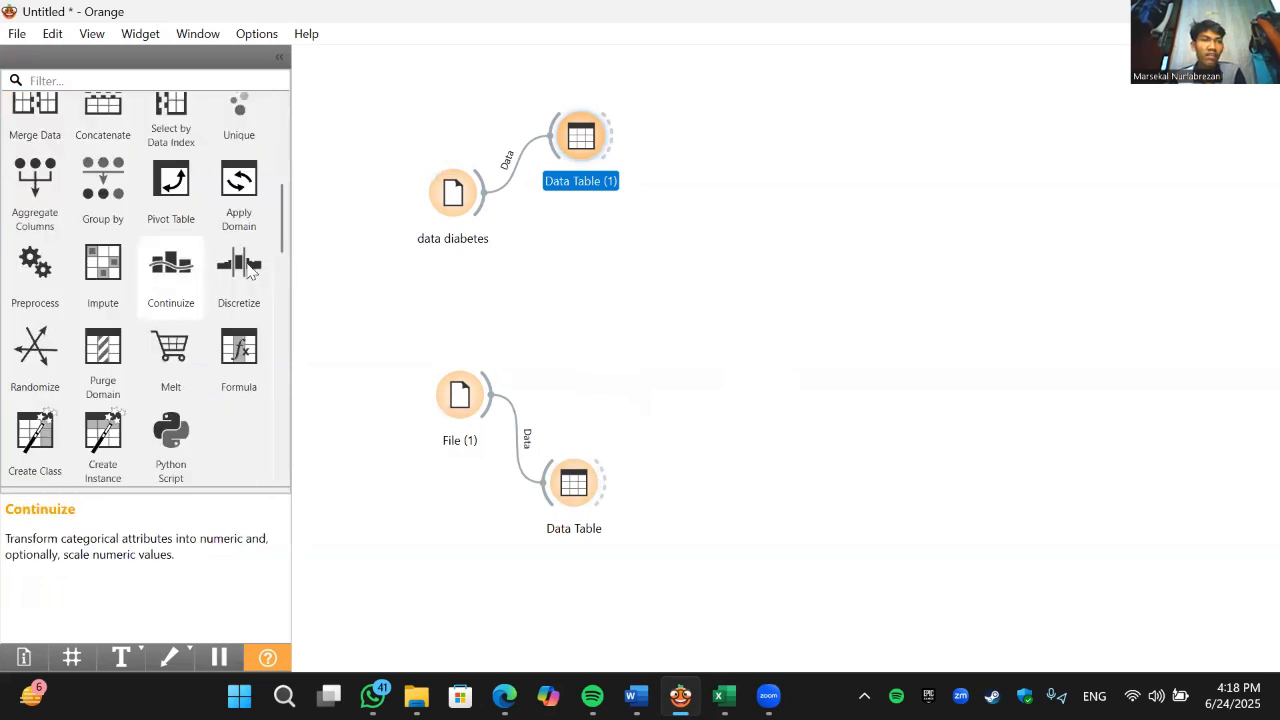
scroll(230, 250, down, 8)
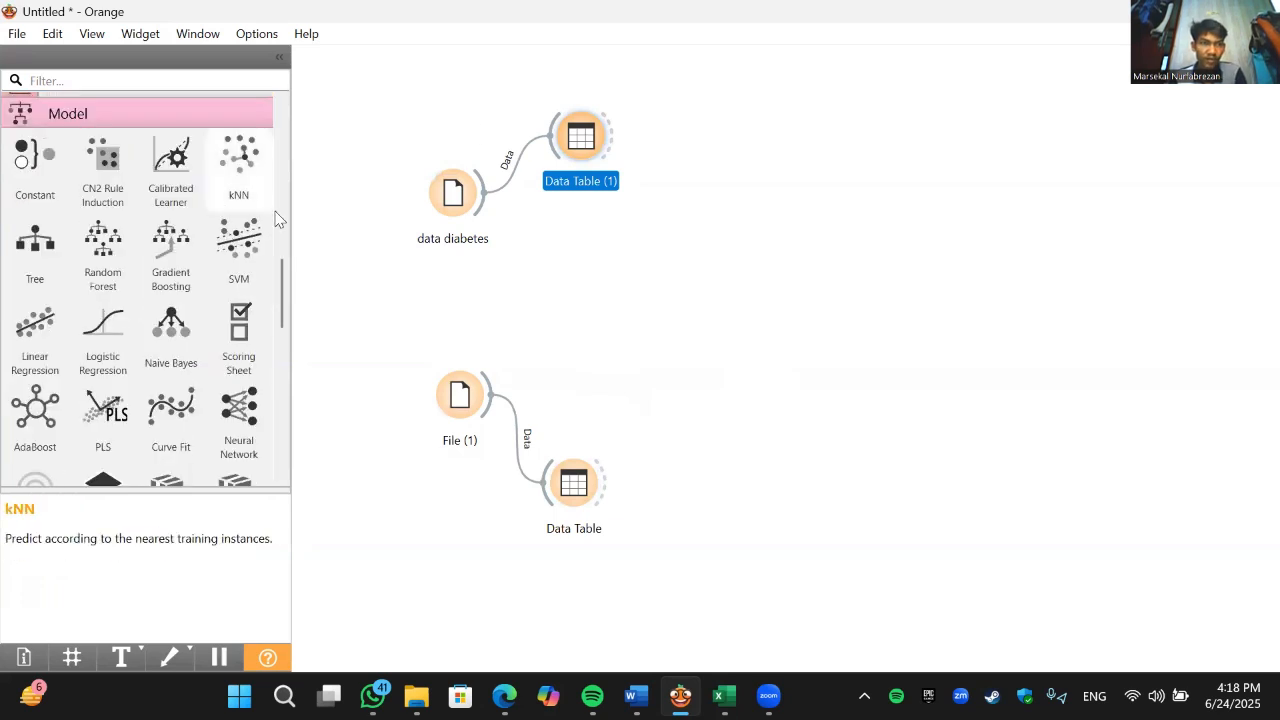
drag(610, 145, 730, 118)
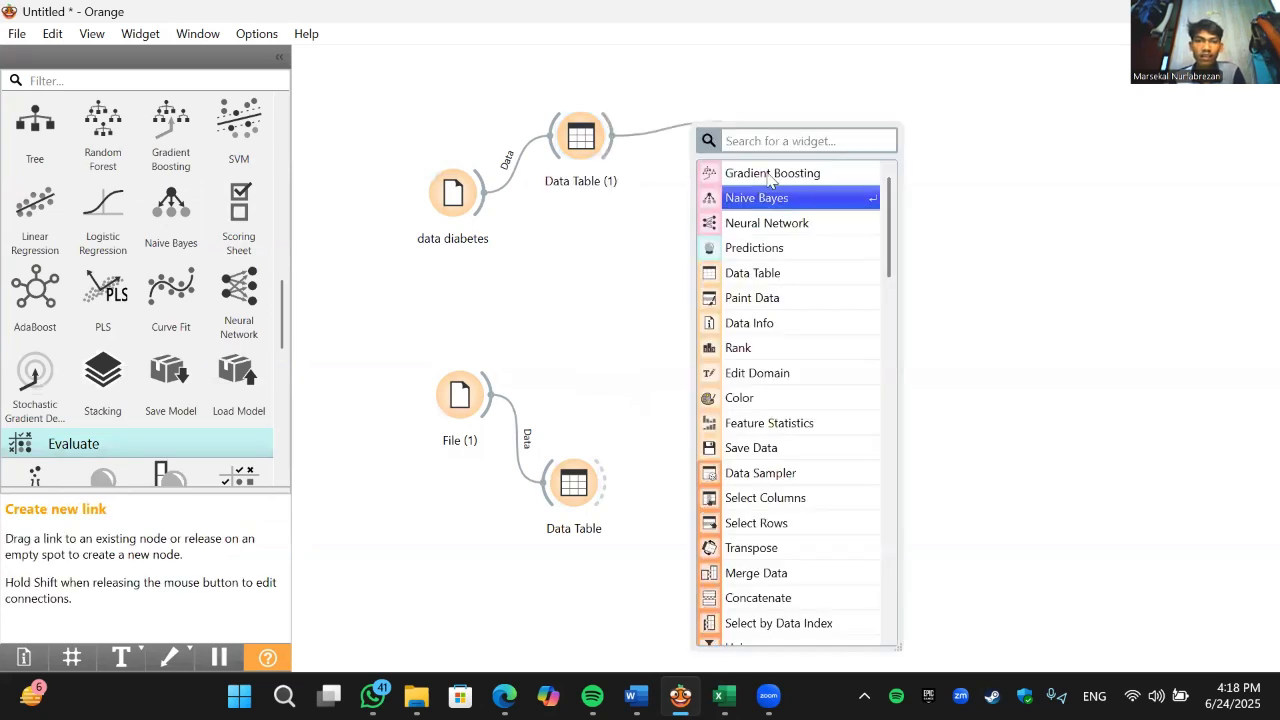
click(769, 175)
drag(620, 163, 722, 212)
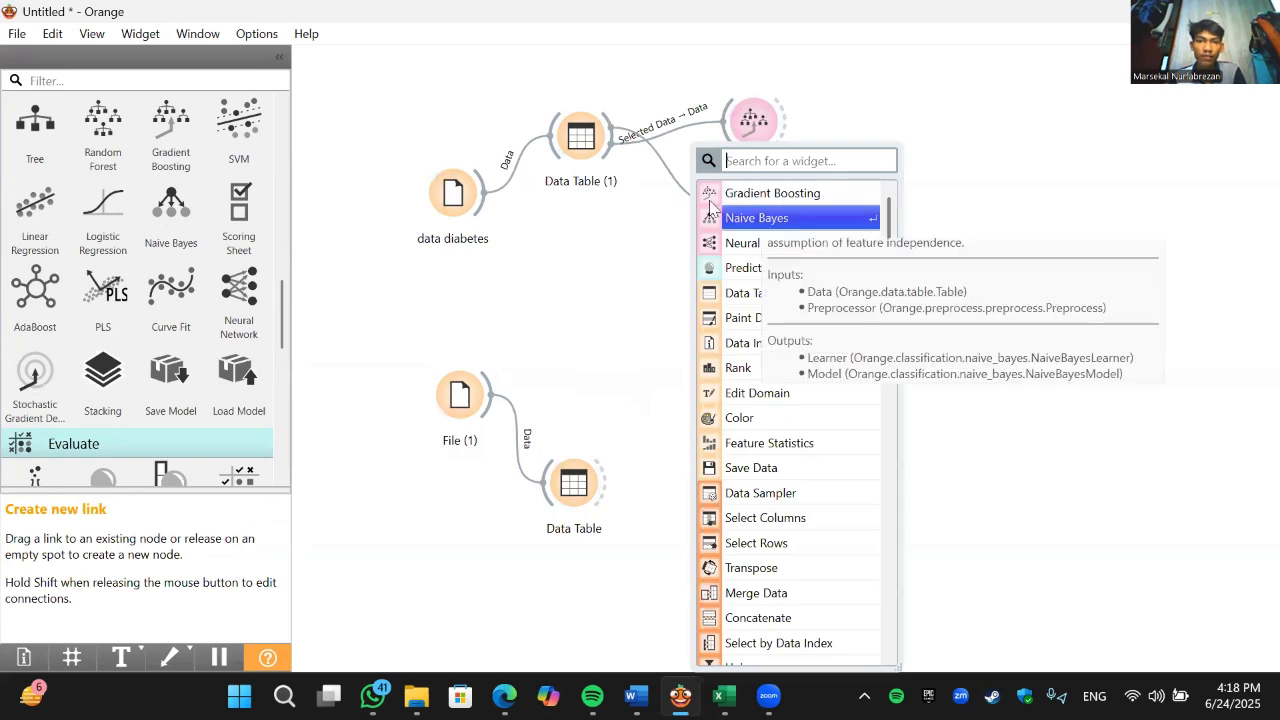
click(760, 220)
drag(612, 130, 747, 285)
click(766, 243)
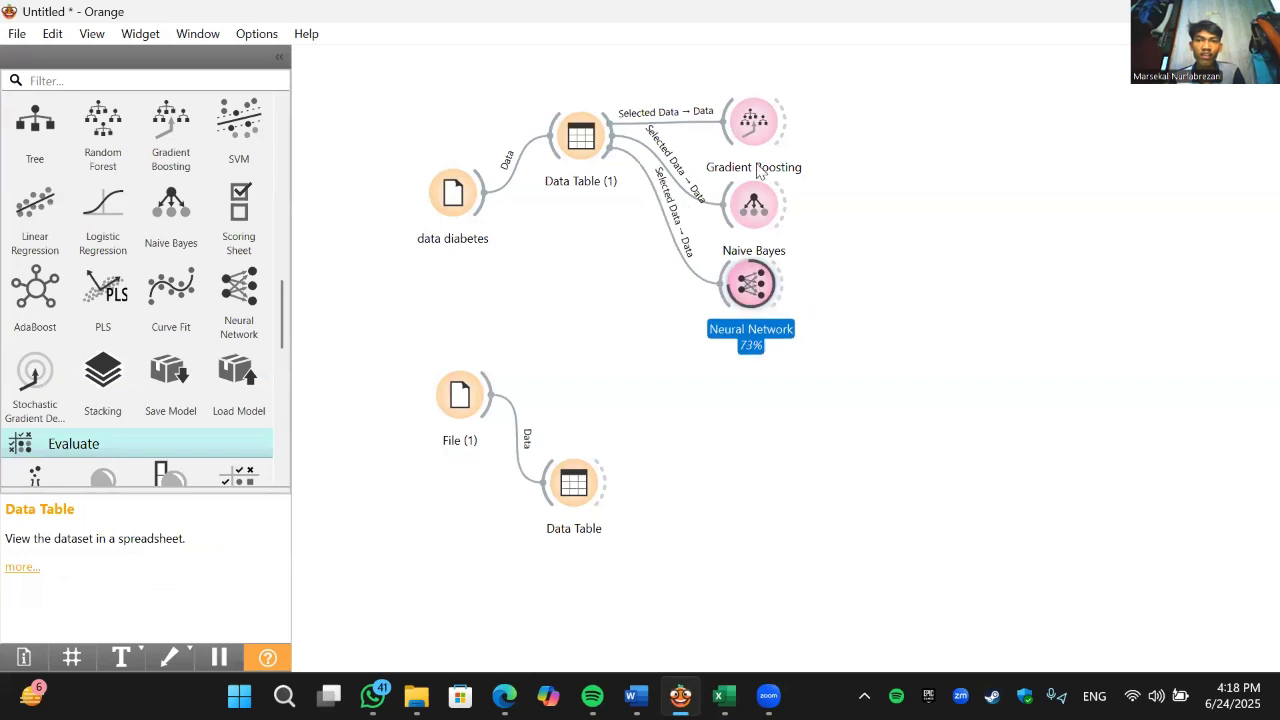
- Line up the Gradient Boosting, Naive Bayes and Neural Network widgets in a column slightly closer to Data Table (1)
click(755, 126)
drag(754, 130, 747, 122)
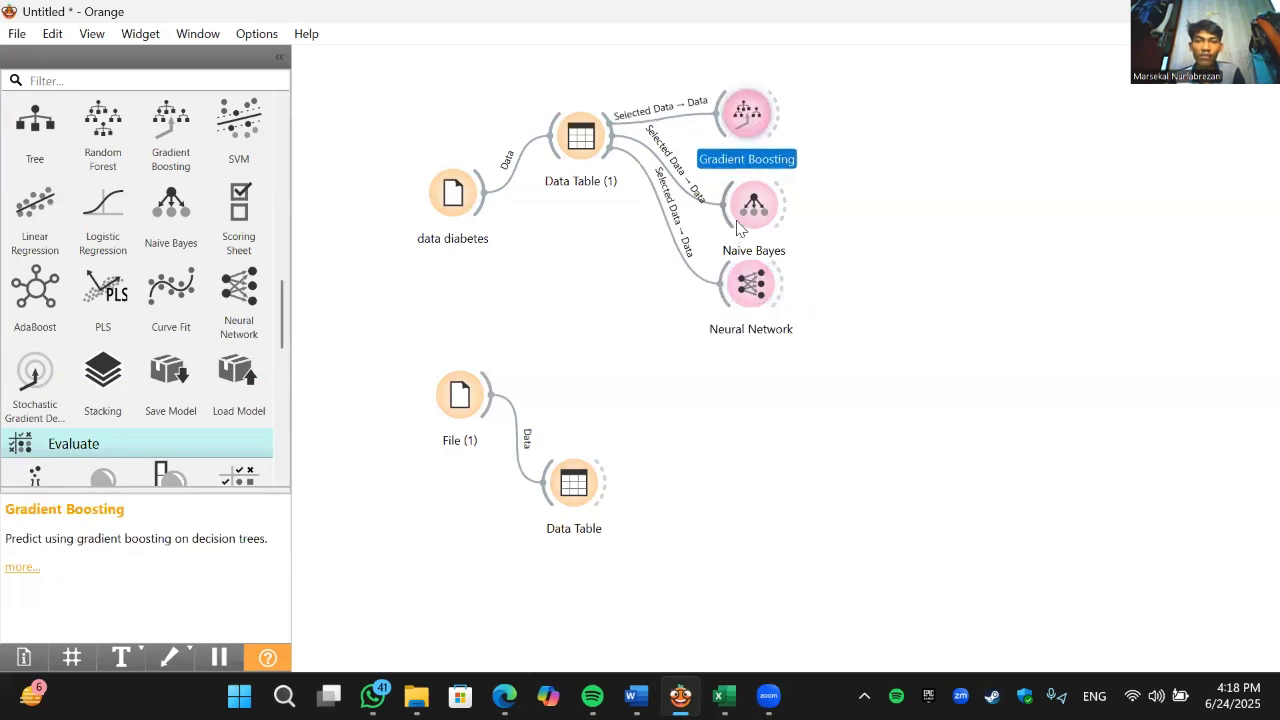
click(731, 198)
drag(745, 190, 733, 181)
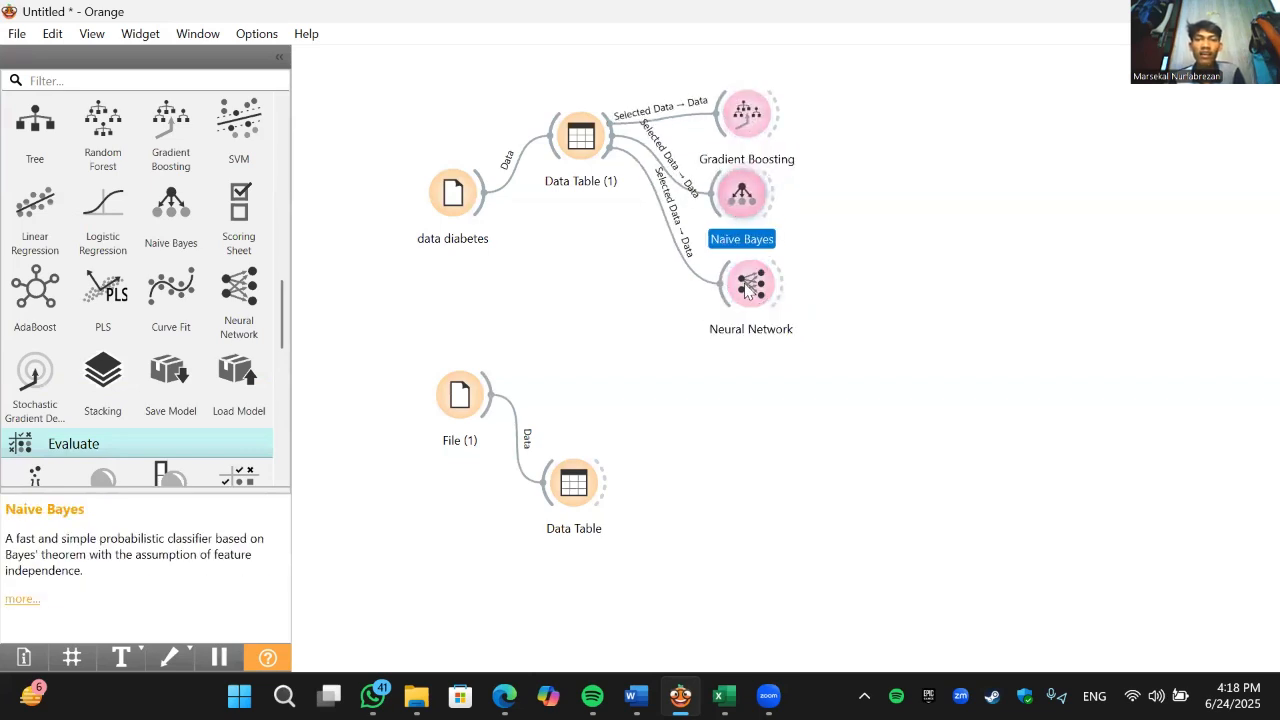
drag(752, 255, 737, 253)
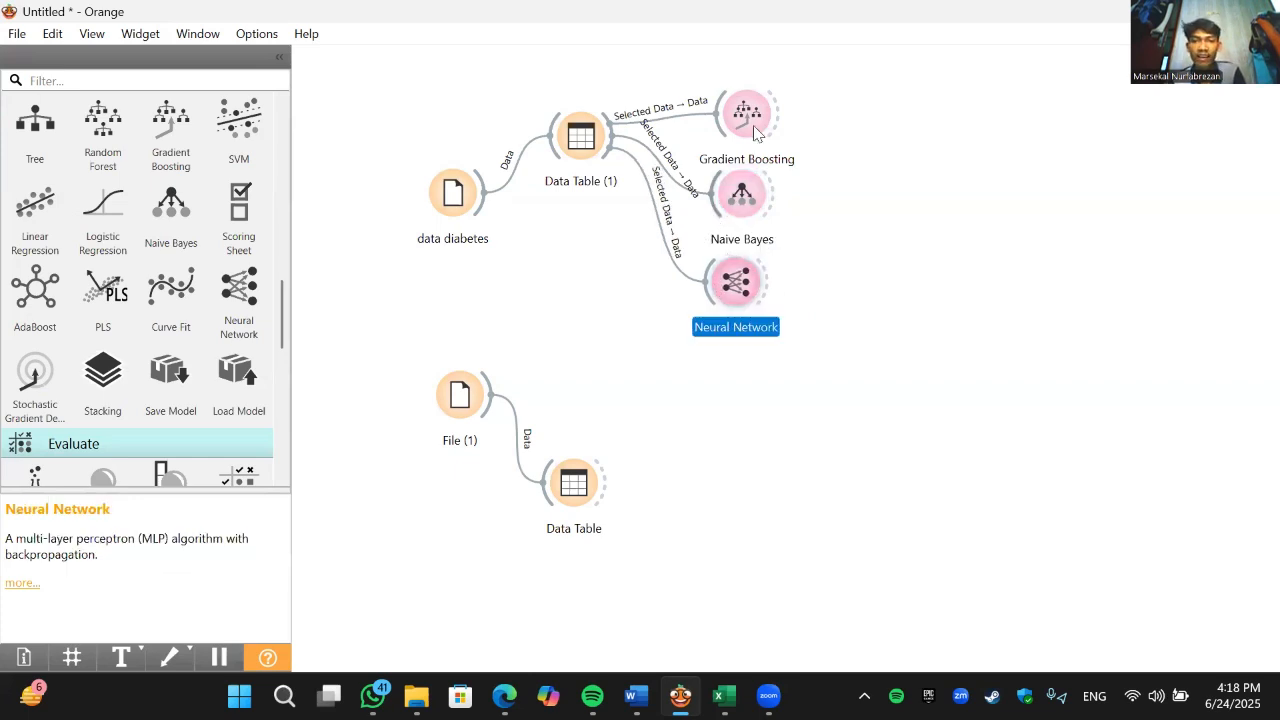
drag(752, 128, 745, 132)
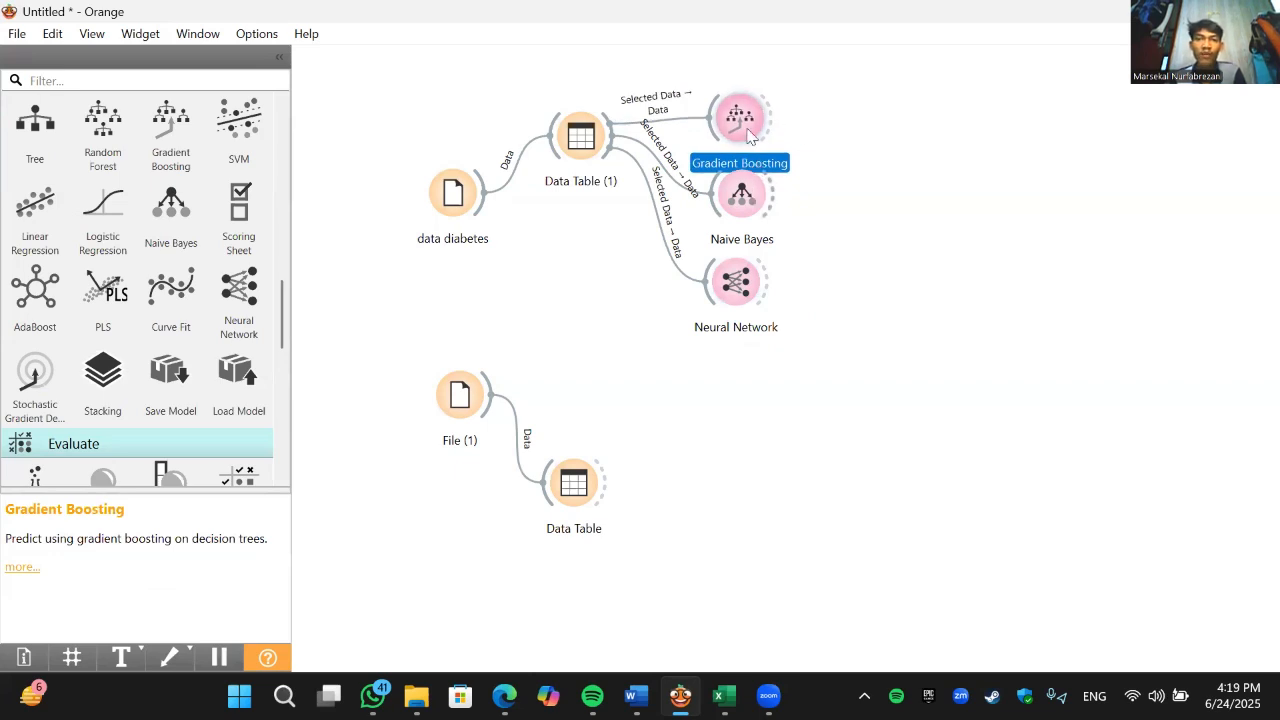
drag(738, 113, 733, 112)
drag(742, 192, 734, 188)
drag(749, 284, 742, 287)
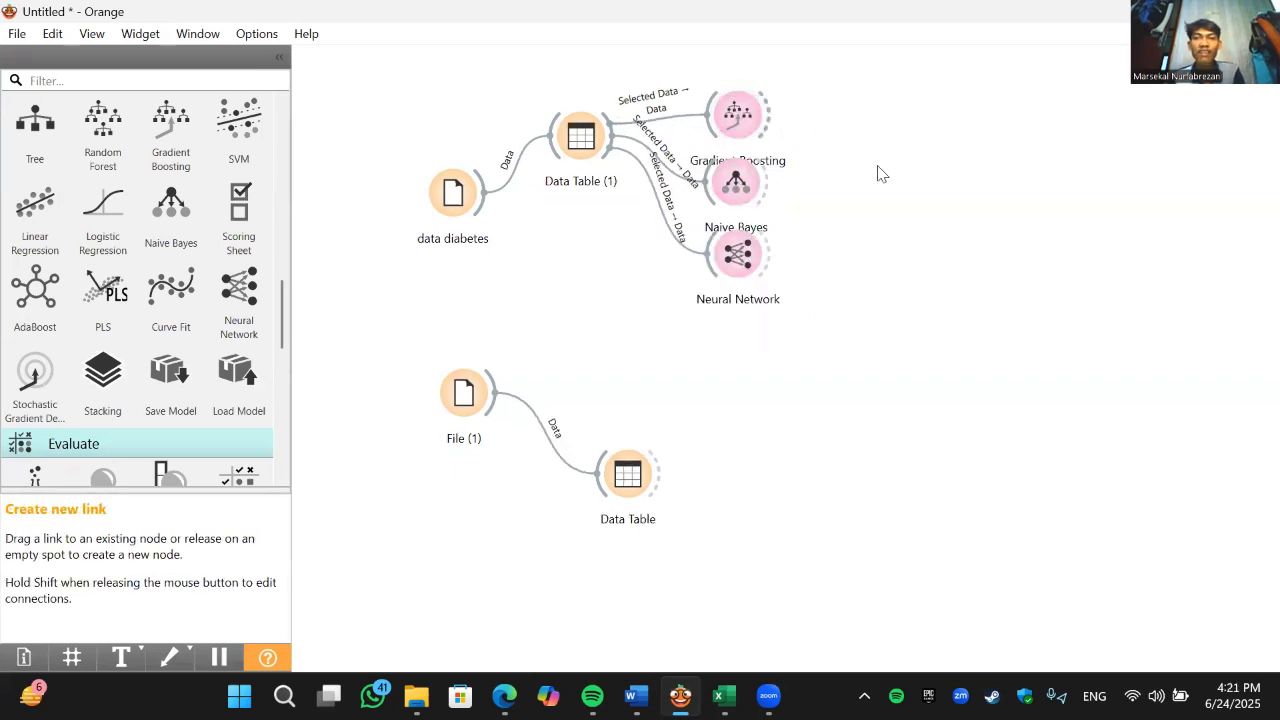
- Add a Predictions widget beyond the three models and link Gradient Boosting, Naive Bayes and Neural Network to it
drag(880, 174, 940, 195)
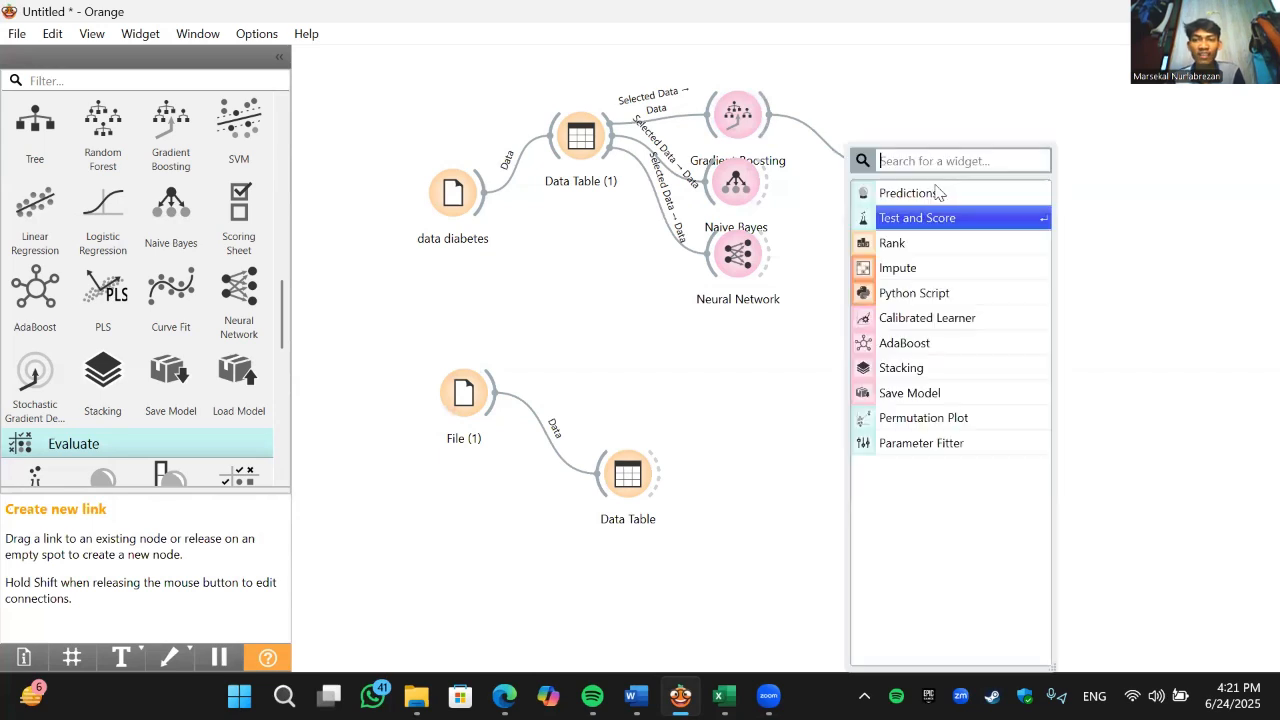
key(Return)
drag(768, 178, 900, 172)
drag(768, 261, 902, 229)
click(900, 213)
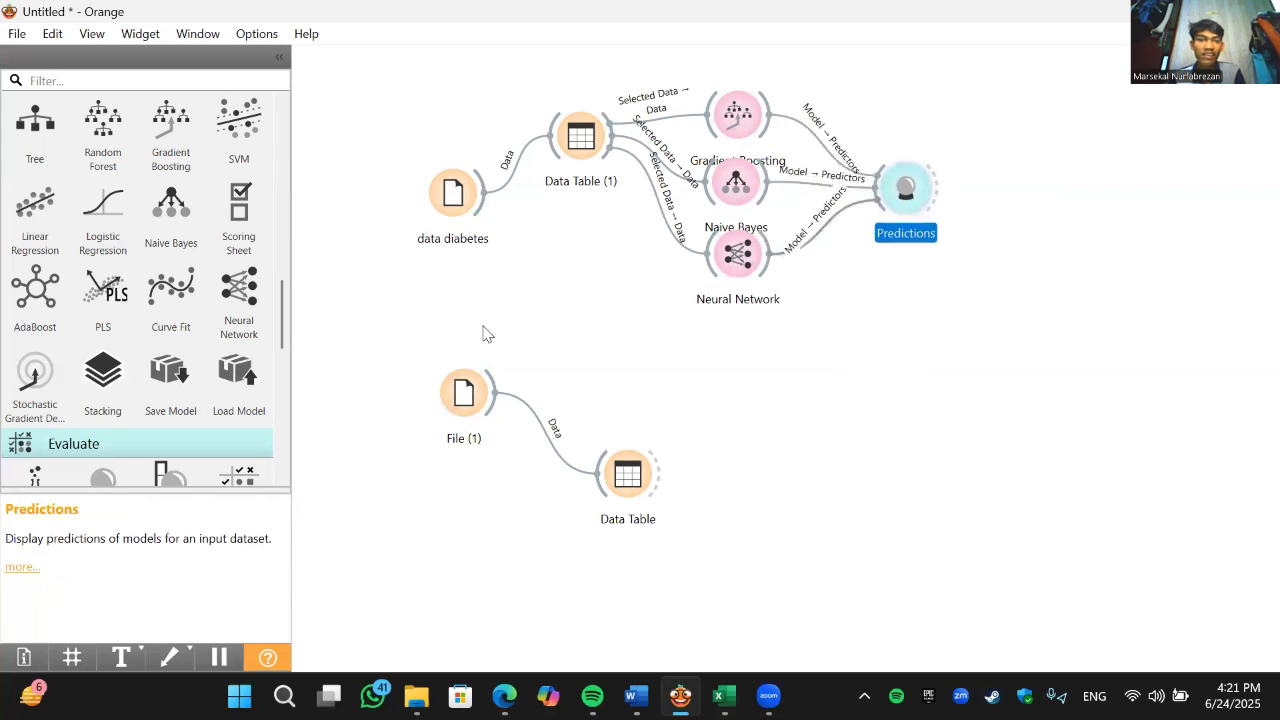
- Link File (1) to Predictions as its data and shift File (1) and its Data Table lower on the canvas
drag(491, 400, 913, 213)
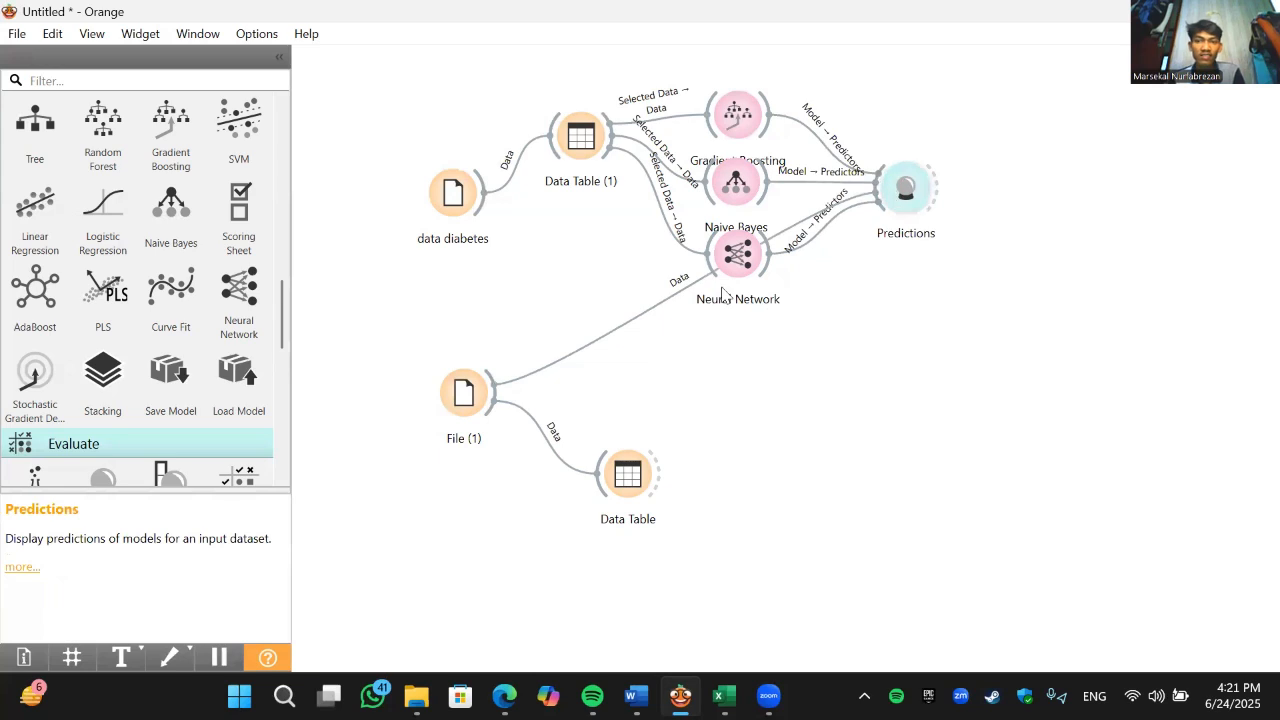
drag(476, 422, 478, 484)
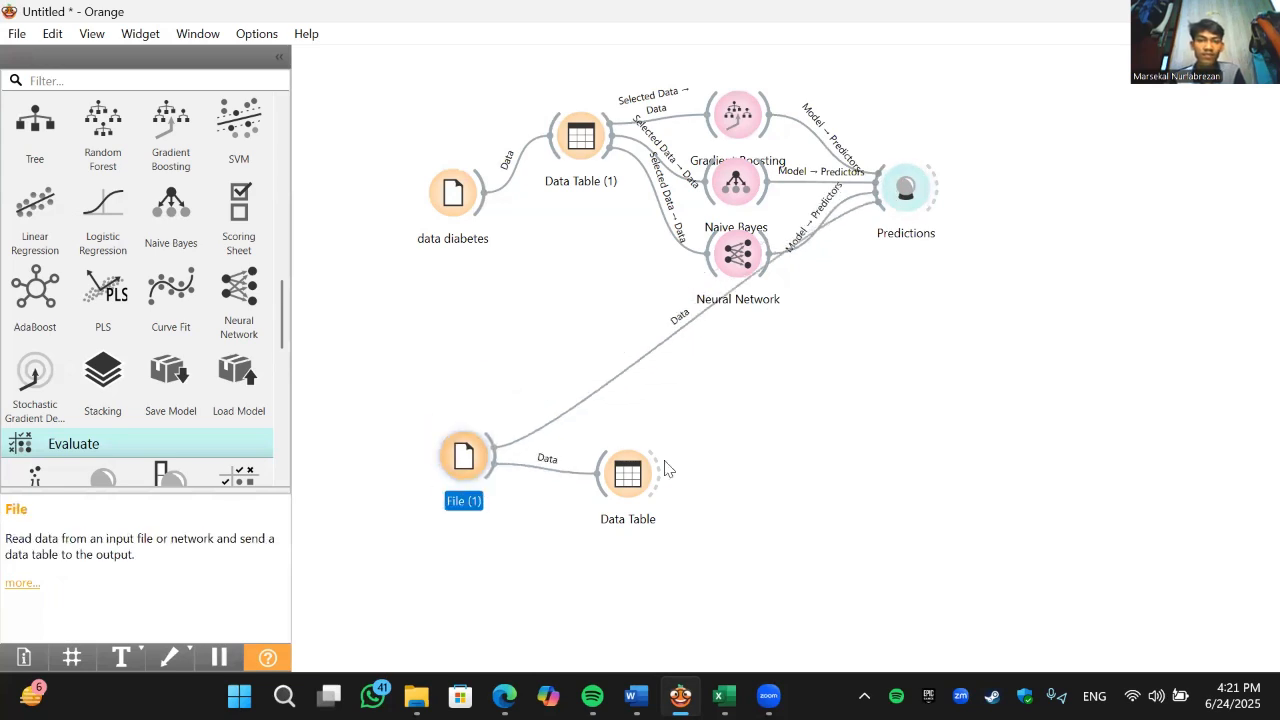
drag(651, 523, 658, 582)
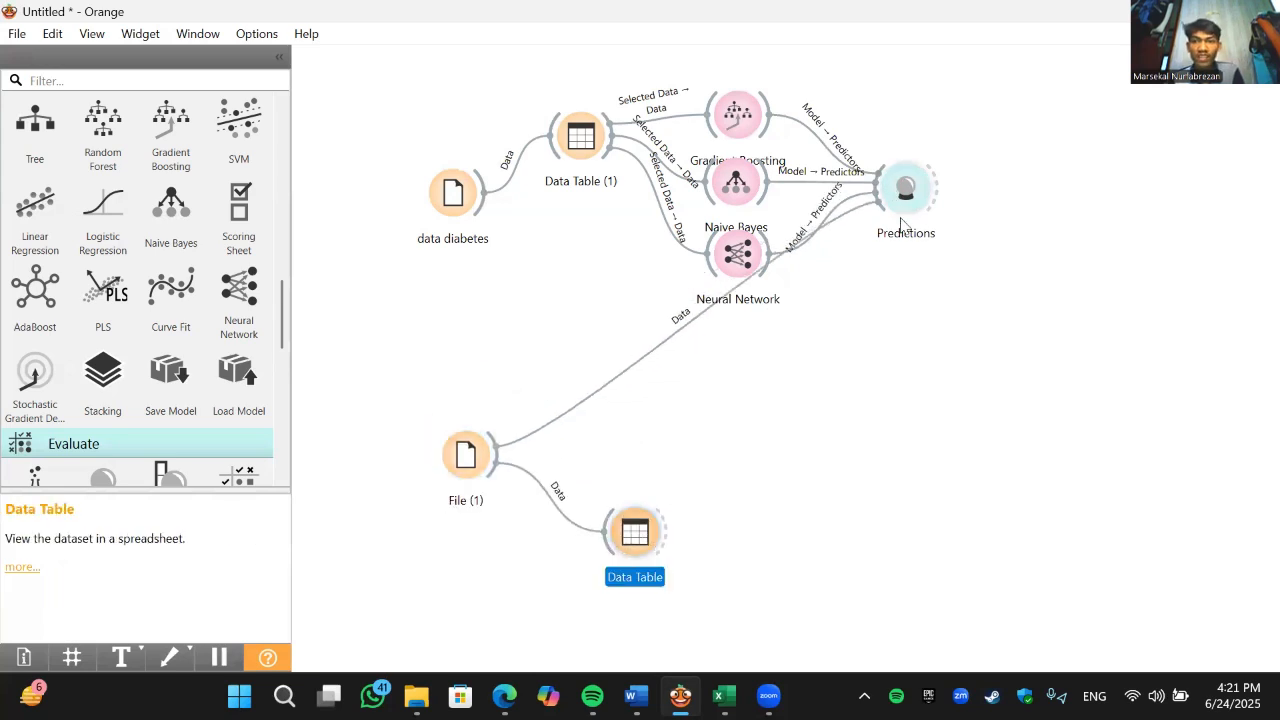
- Open the Predictions results, compare the three models' predicted classes with the testing rows, and close the results
mouse_move(905, 198)
mouse_down()
mouse_move(903, 227)
mouse_move(918, 208)
mouse_up()
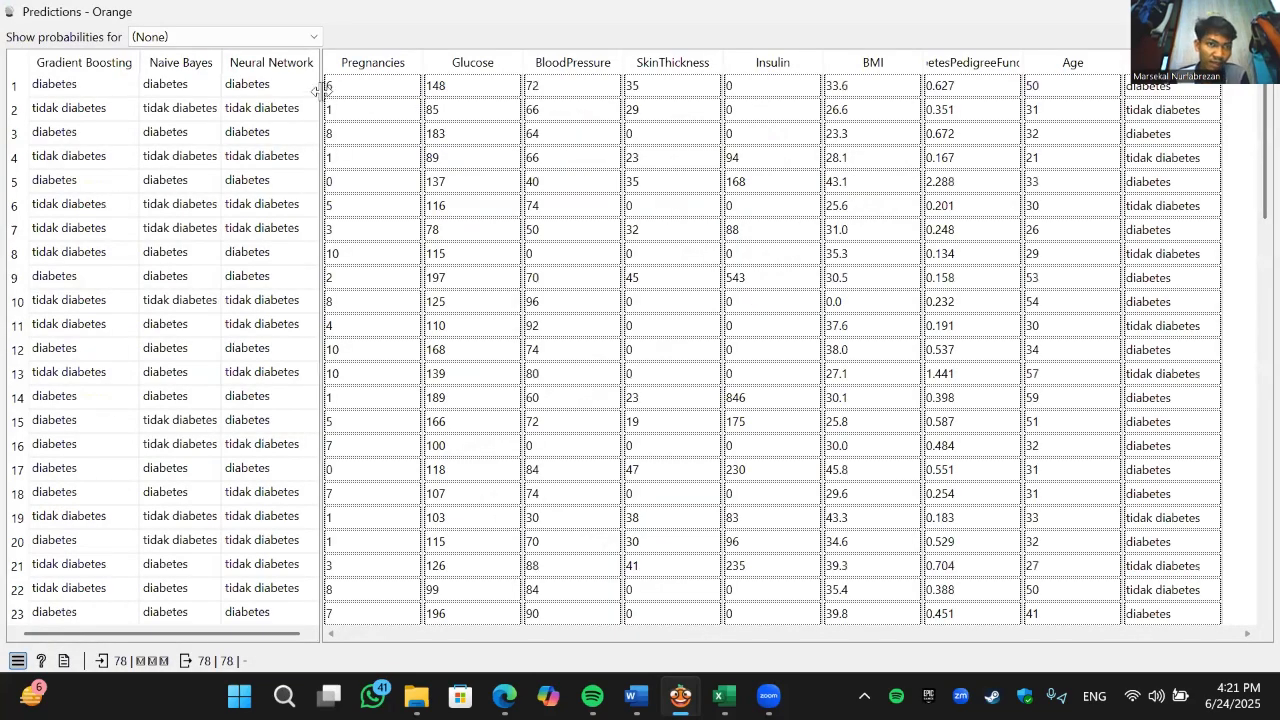
mouse_move(321, 91)
mouse_down()
mouse_move(336, 93)
mouse_move(322, 96)
mouse_up()
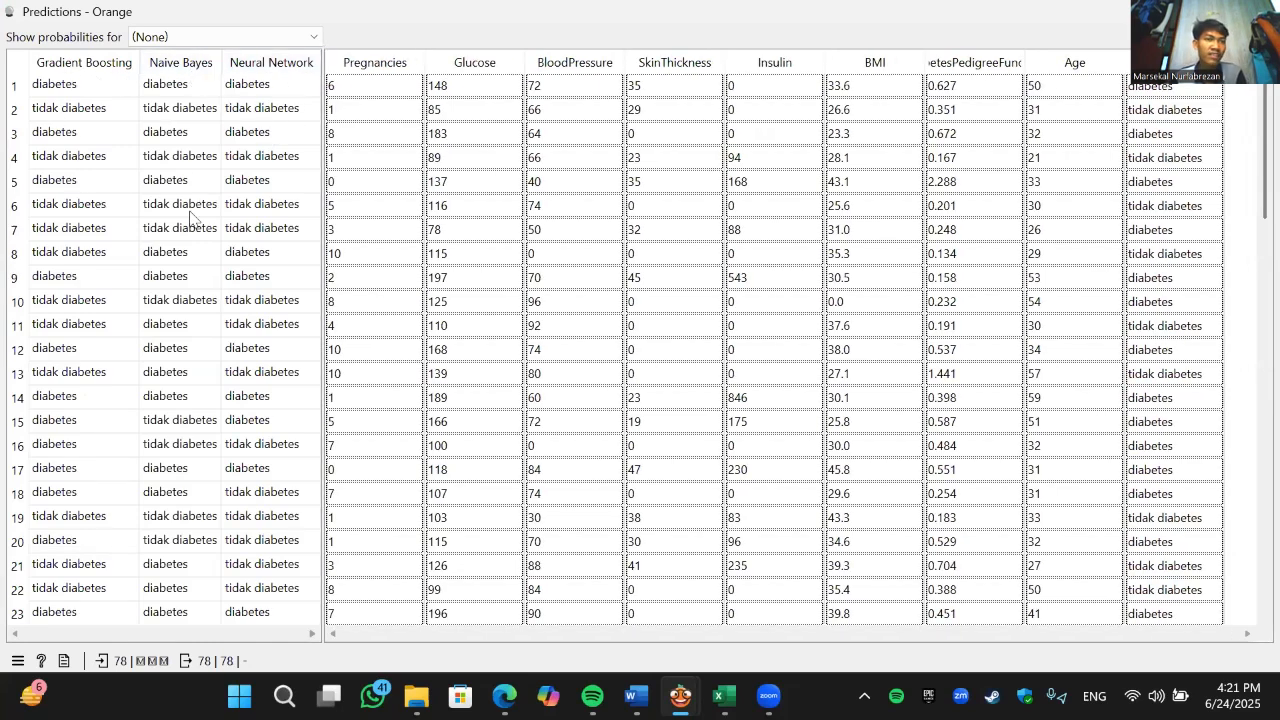
scroll(218, 195, down, 1)
scroll(220, 185, up, 1)
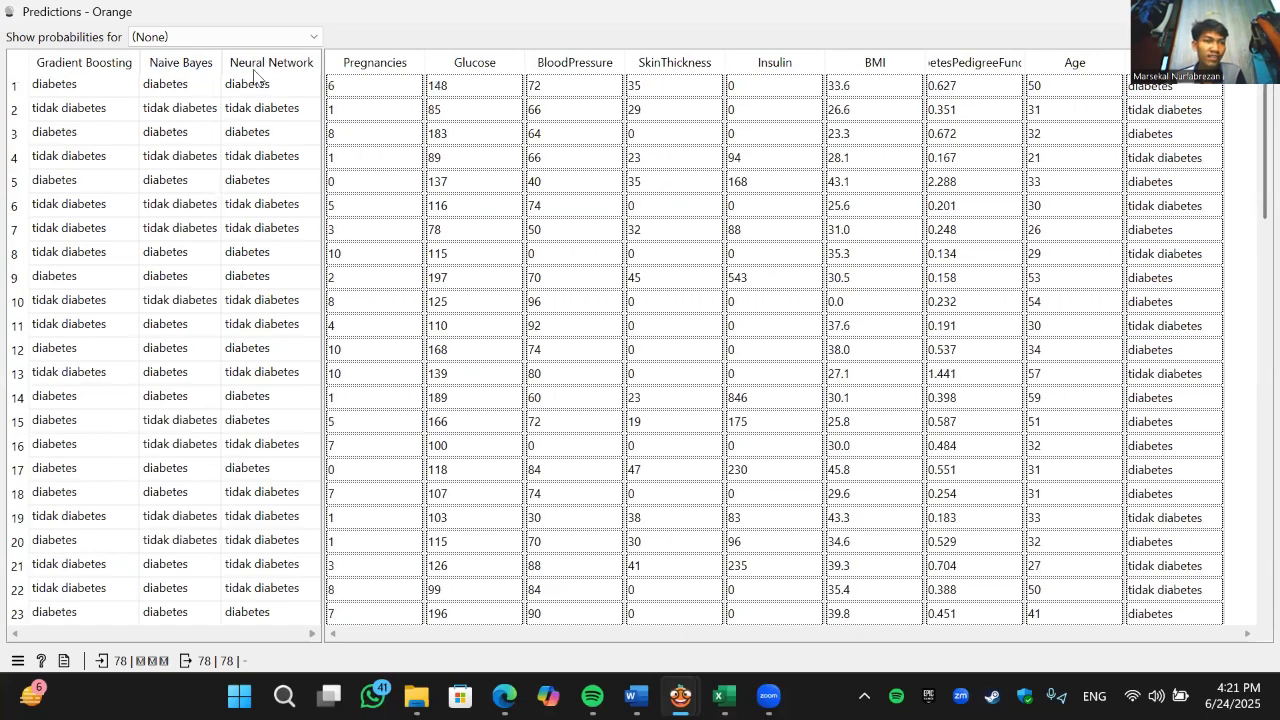
scroll(262, 97, down, 3)
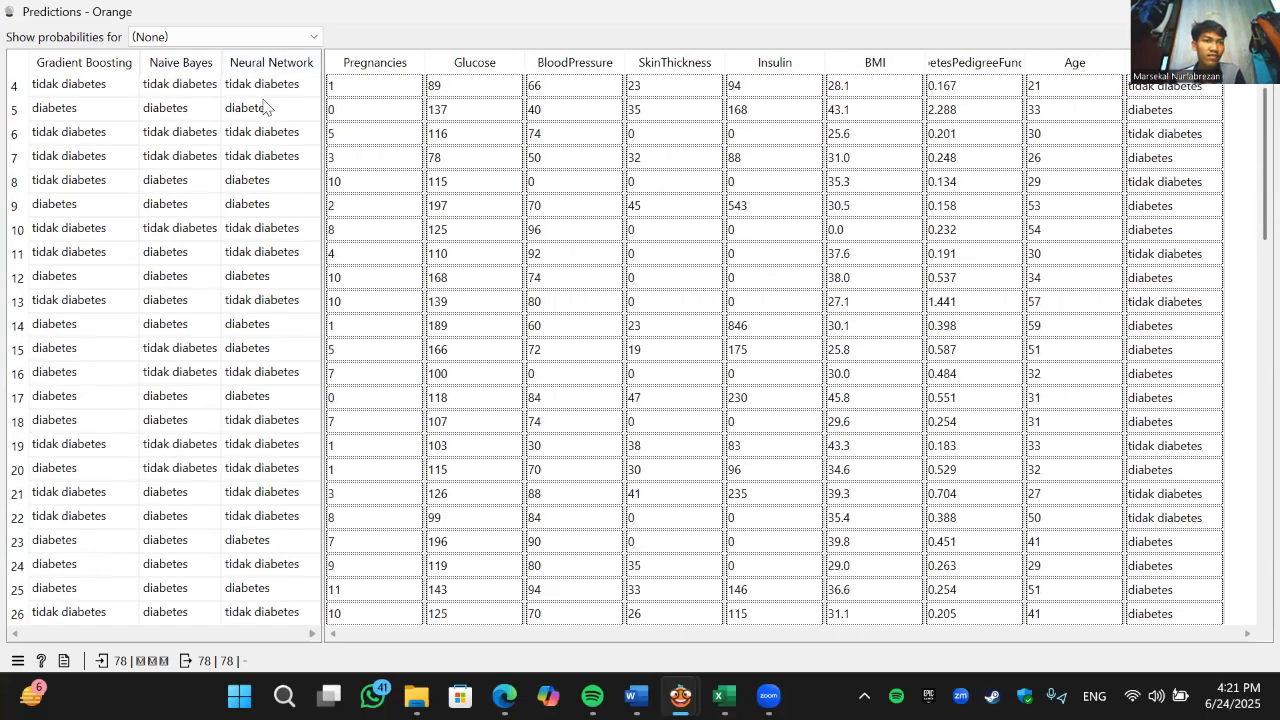
scroll(621, 121, up, 3)
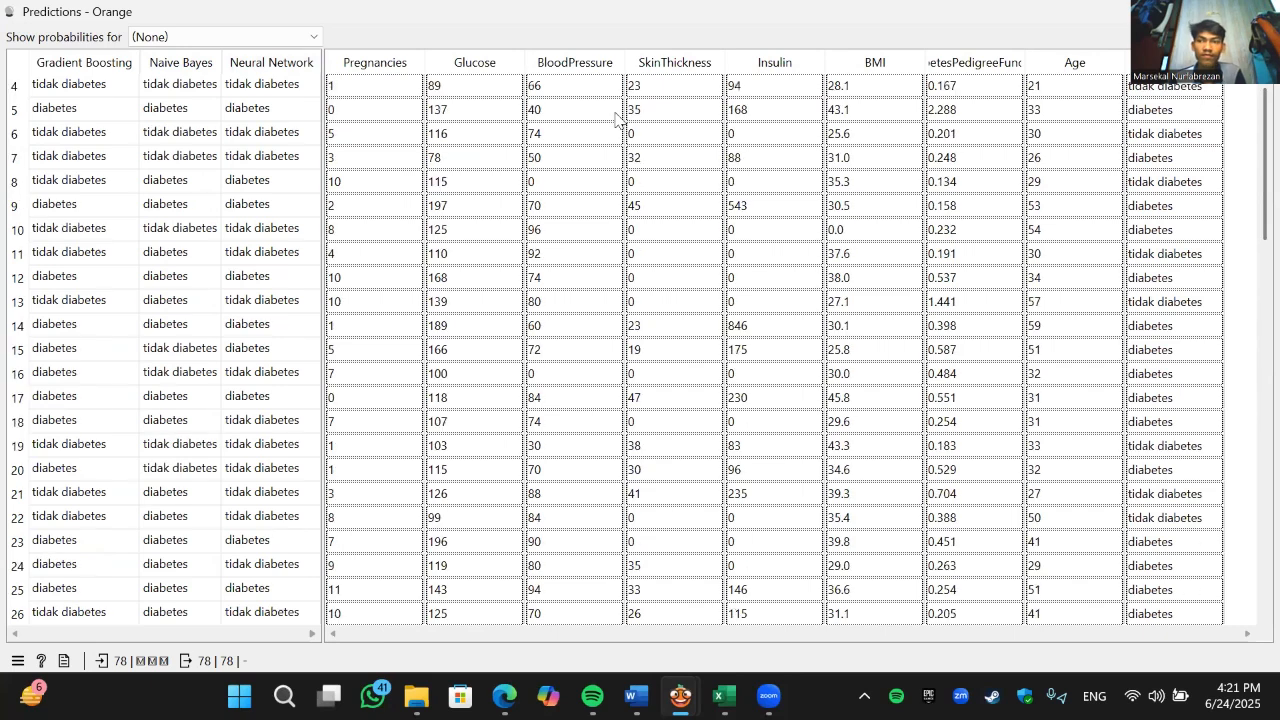
click(1257, 12)
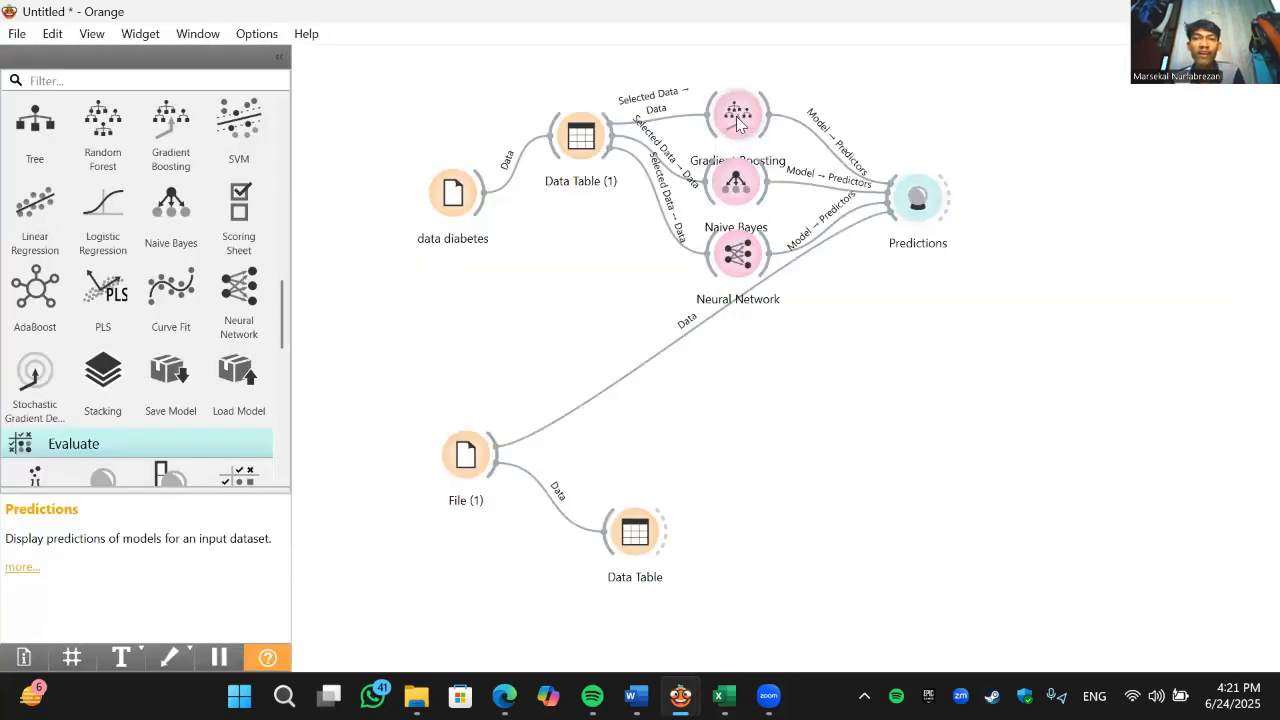
- Nudge the three model widgets closer to Data Table (1) and raise the Predictions widget slightly
drag(742, 120, 733, 120)
drag(735, 179, 727, 176)
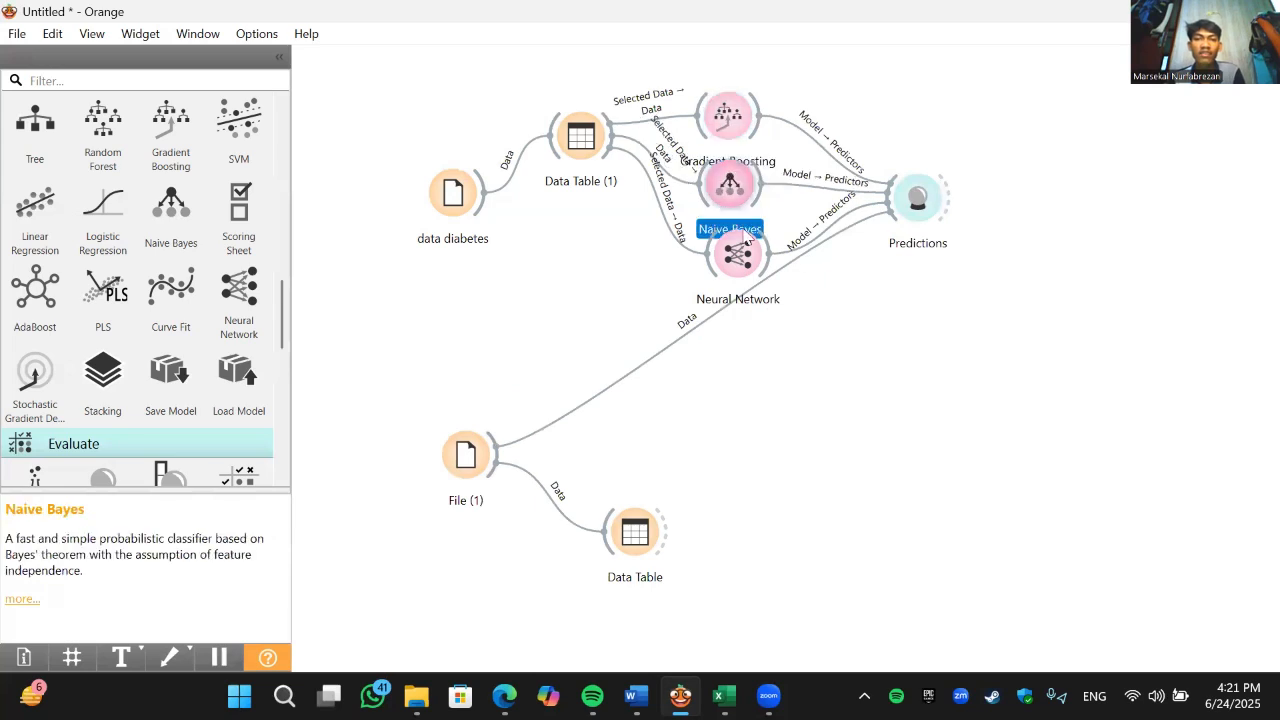
drag(750, 240, 741, 238)
drag(912, 200, 910, 178)
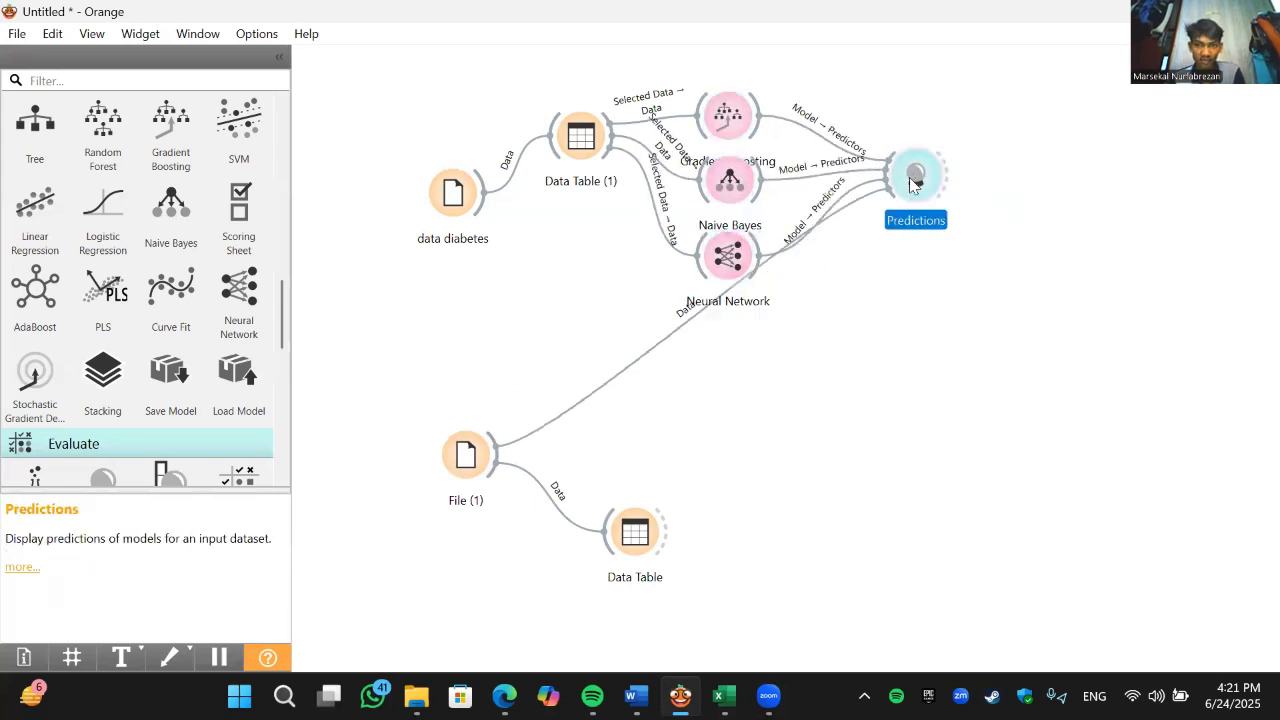
- Add a Test and Score widget beyond Predictions and link all three models and data diabetes to it
drag(759, 115, 1071, 149)
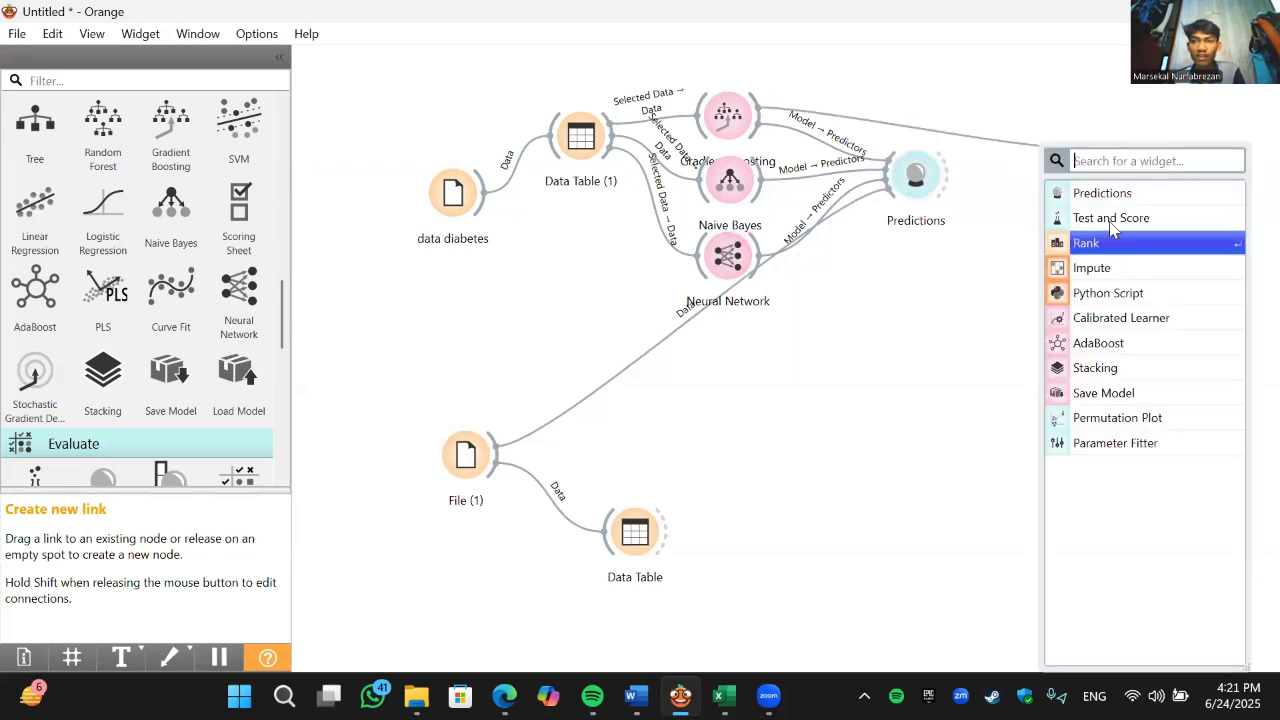
click(1110, 219)
drag(762, 178, 1074, 150)
drag(757, 250, 1101, 168)
drag(482, 212, 1094, 182)
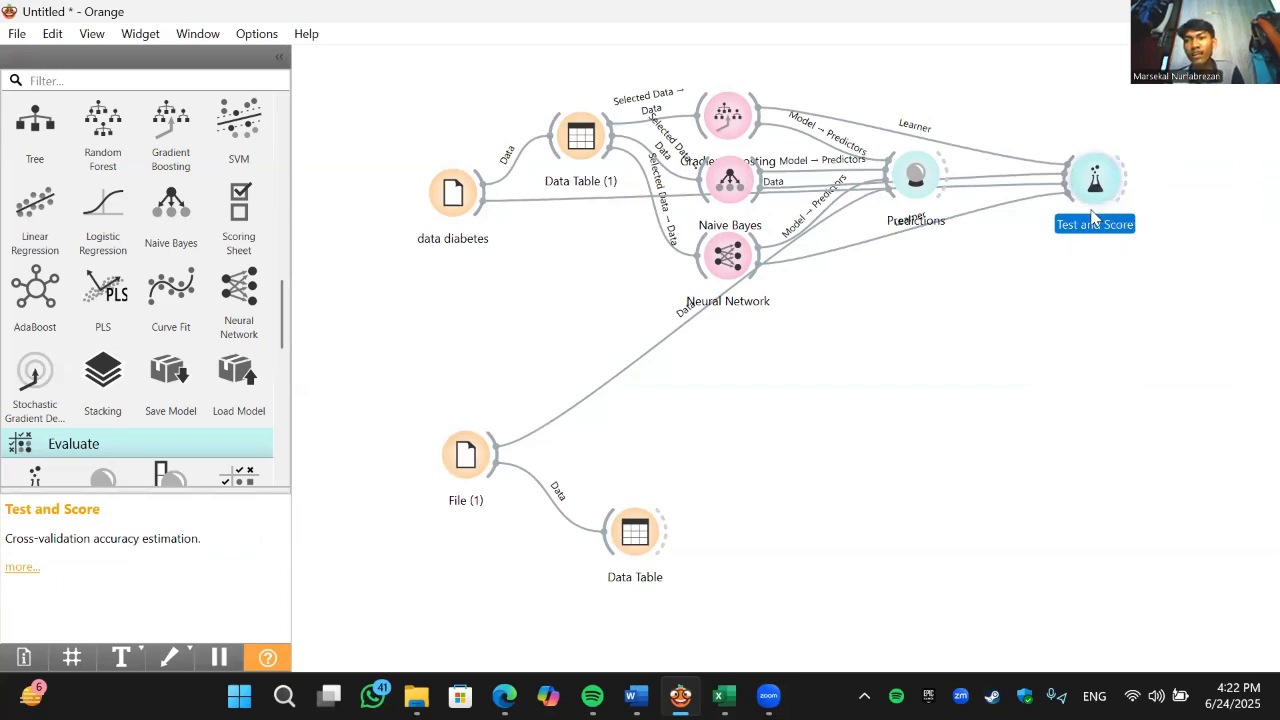
- Open Test and Score, review the cross-validation scores of the three models with the Neural Network row highlighted, and close it
key(Return)
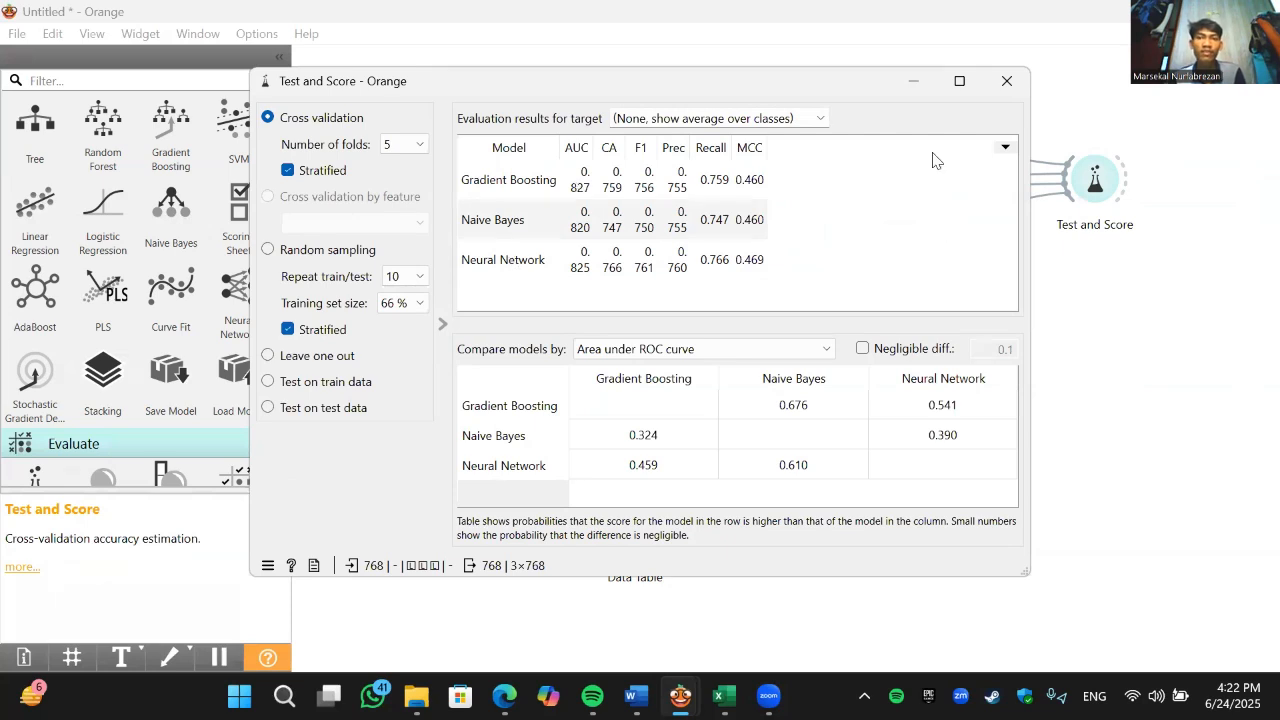
click(482, 262)
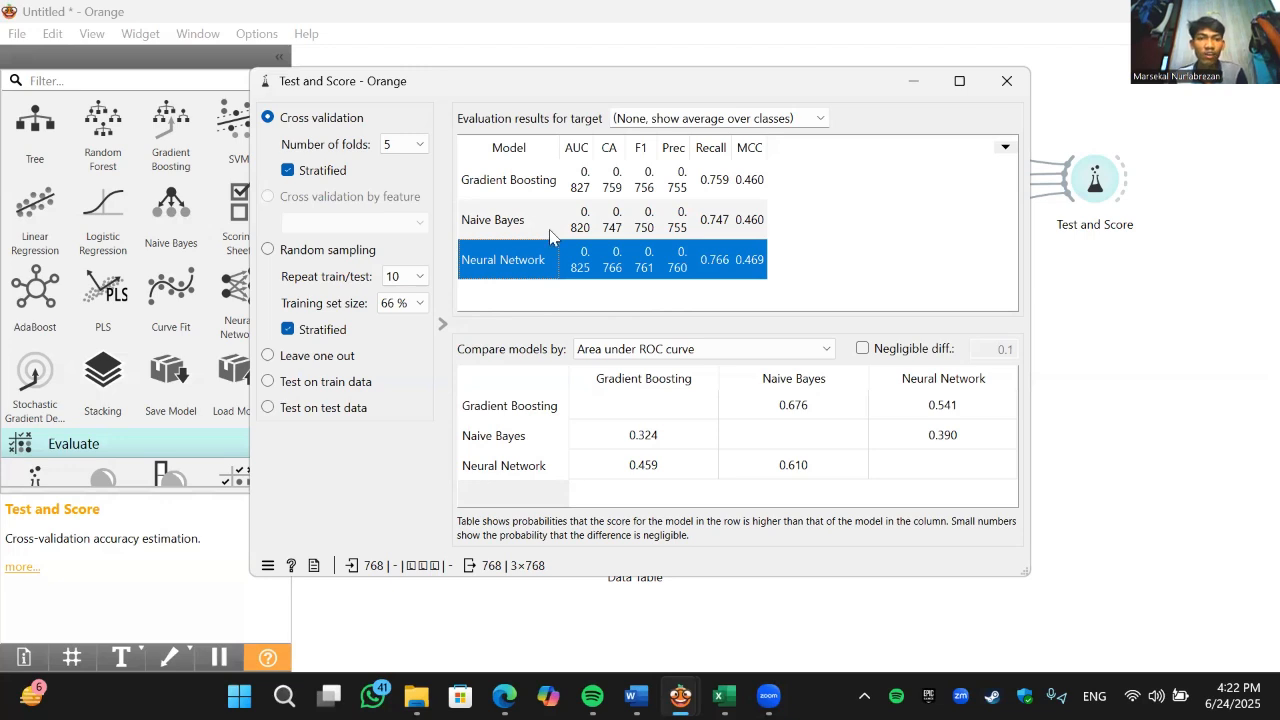
click(1007, 81)
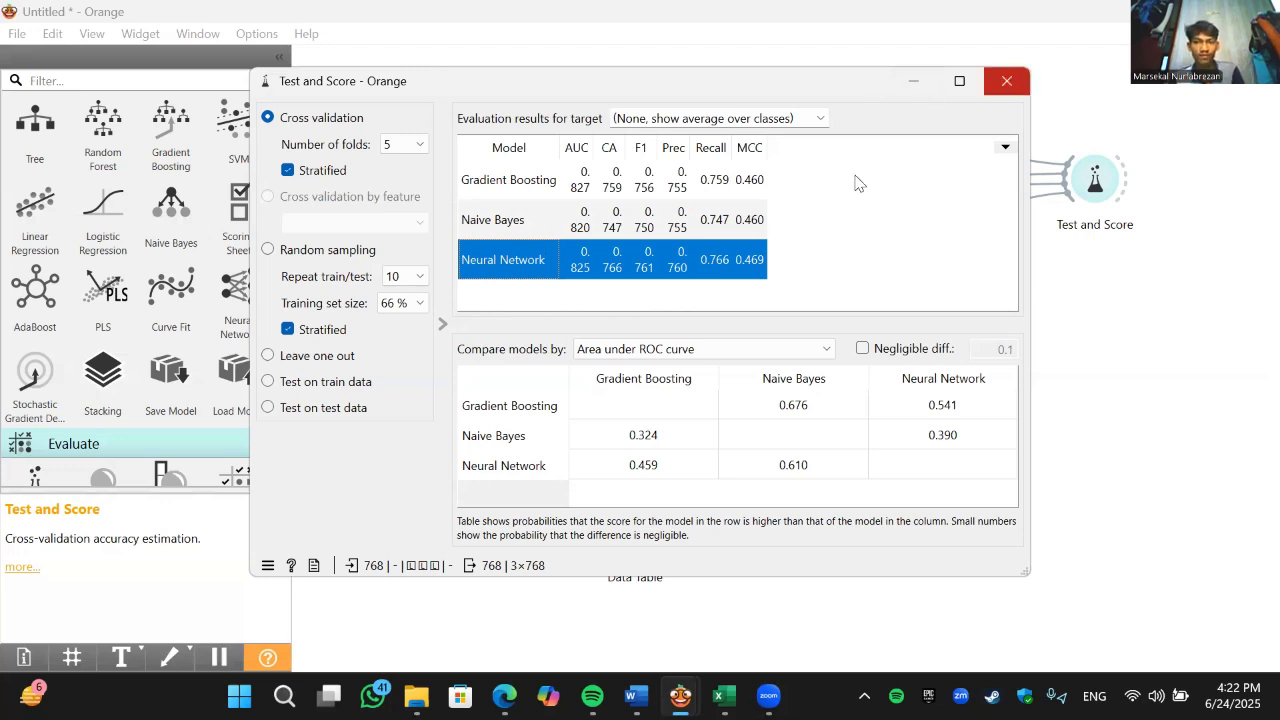
- Reopen the Predictions results, check them against the Outcome column of diabees_data_testing in Excel, and return to the predictions in Orange
click(930, 178)
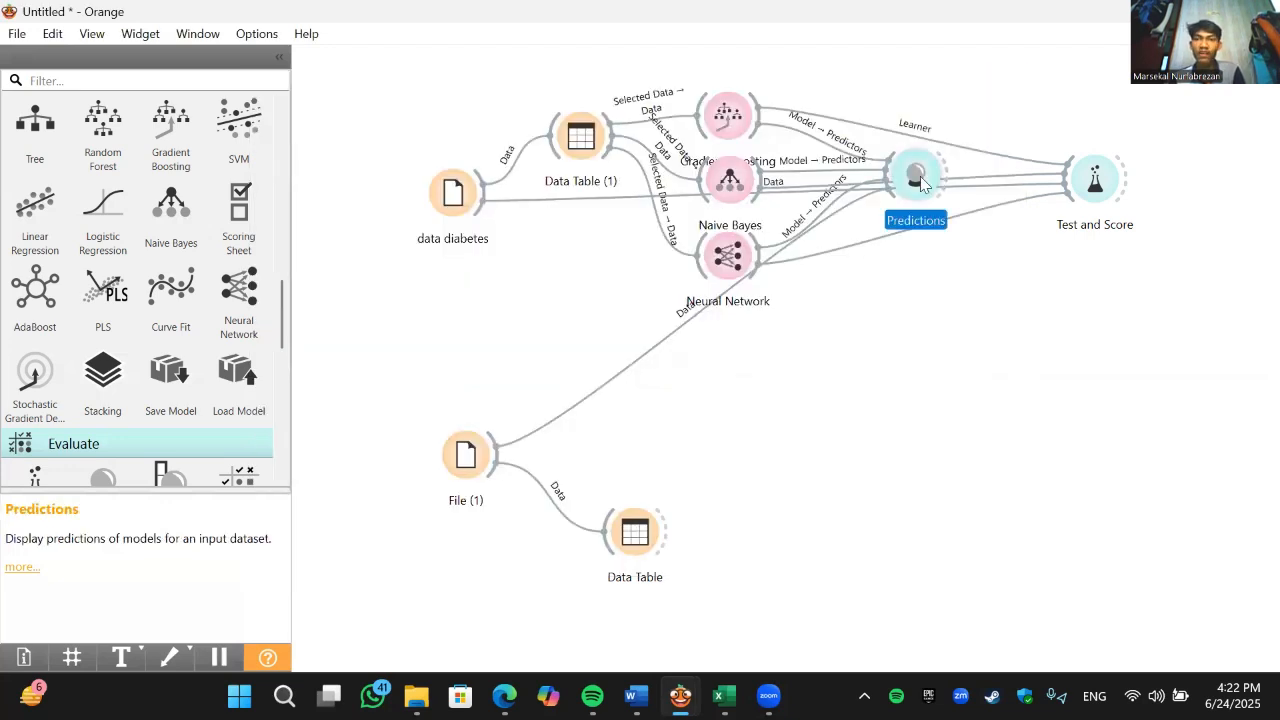
key(Return)
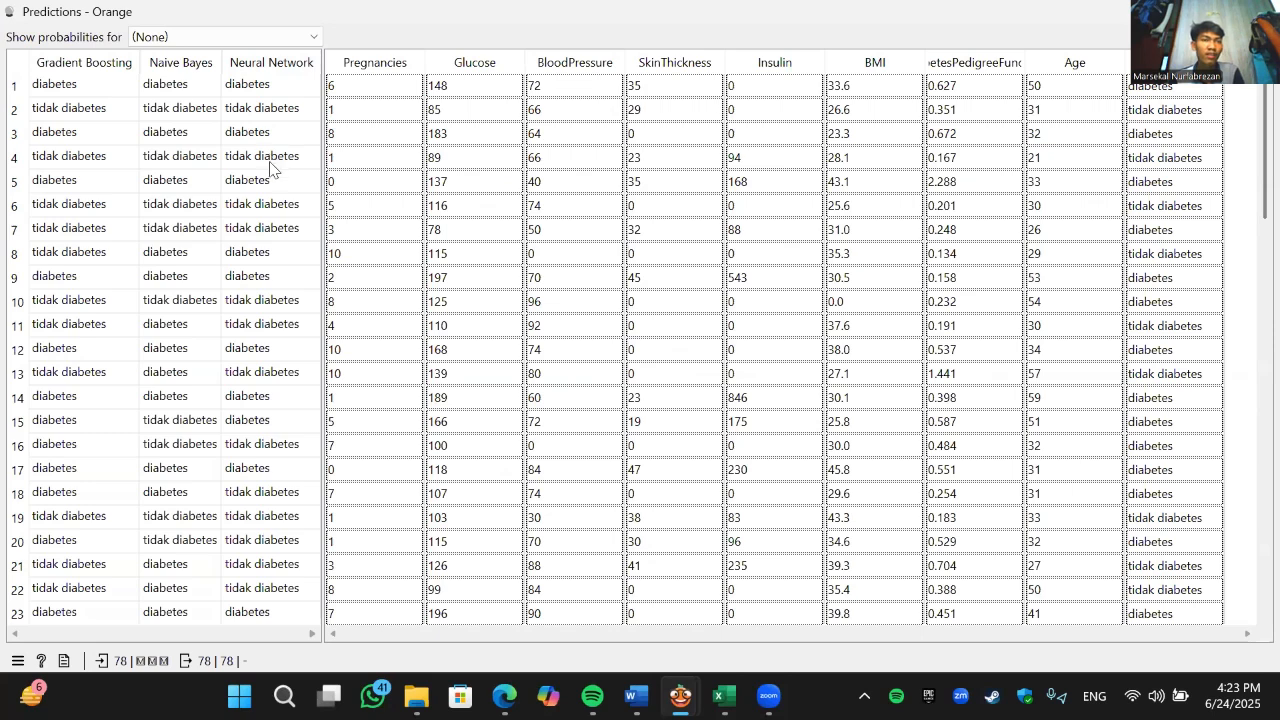
click(724, 696)
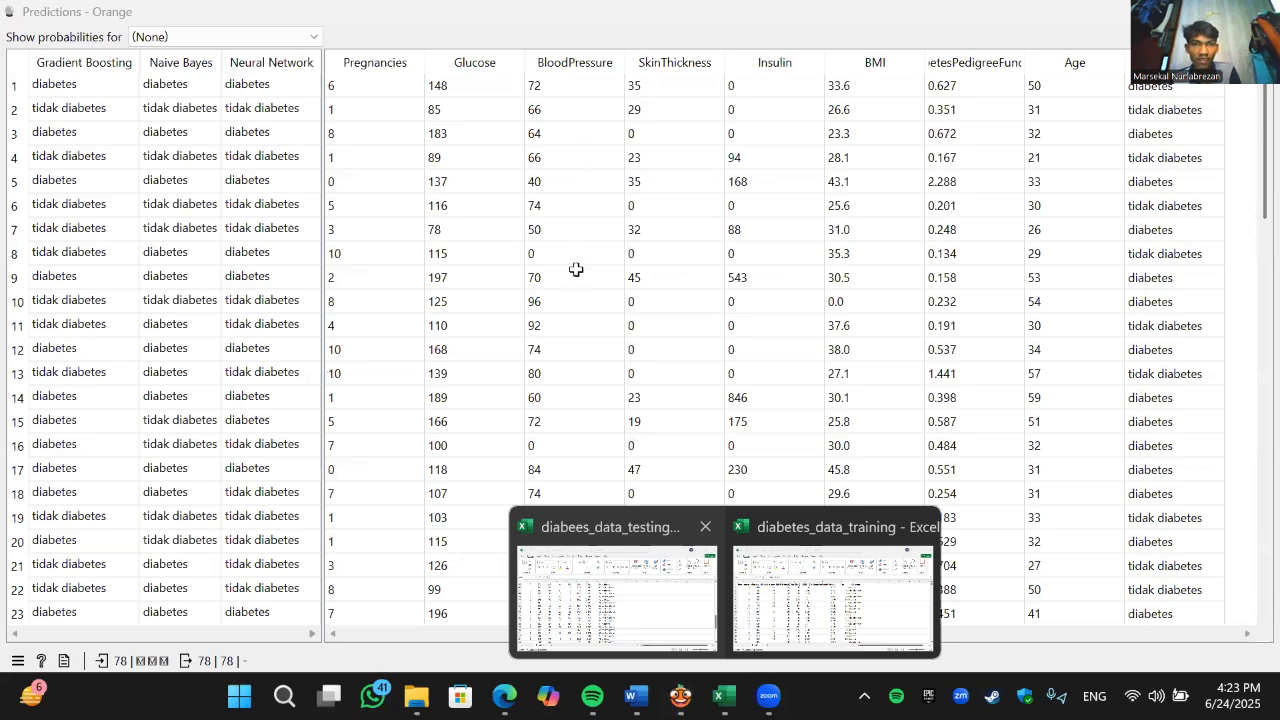
click(617, 598)
scroll(1249, 403, up, 7)
drag(1249, 403, 1249, 286)
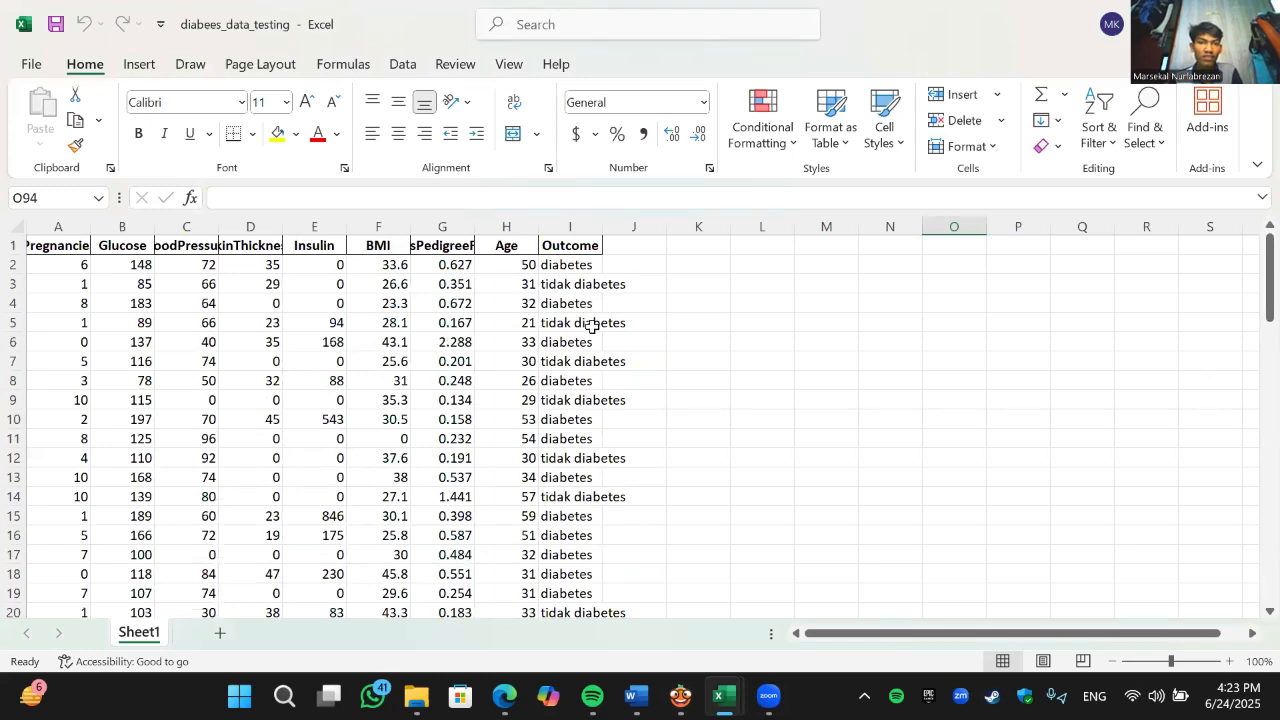
click(680, 697)
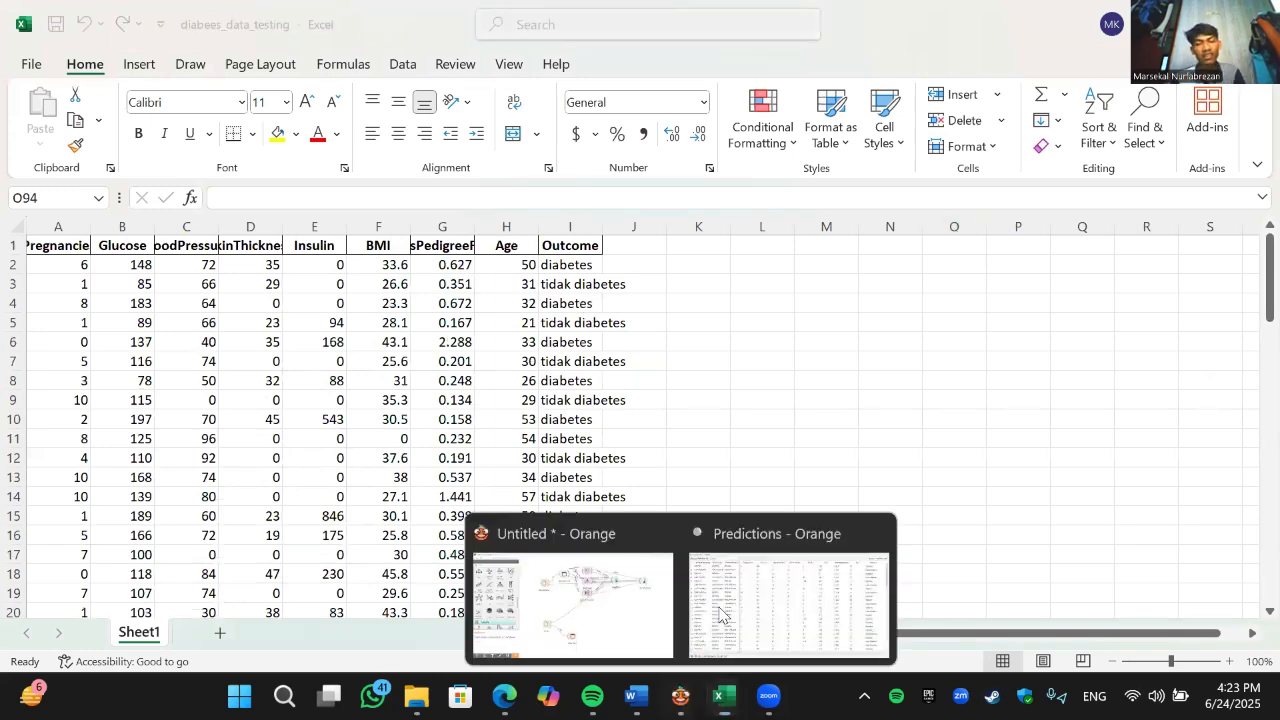
click(737, 602)
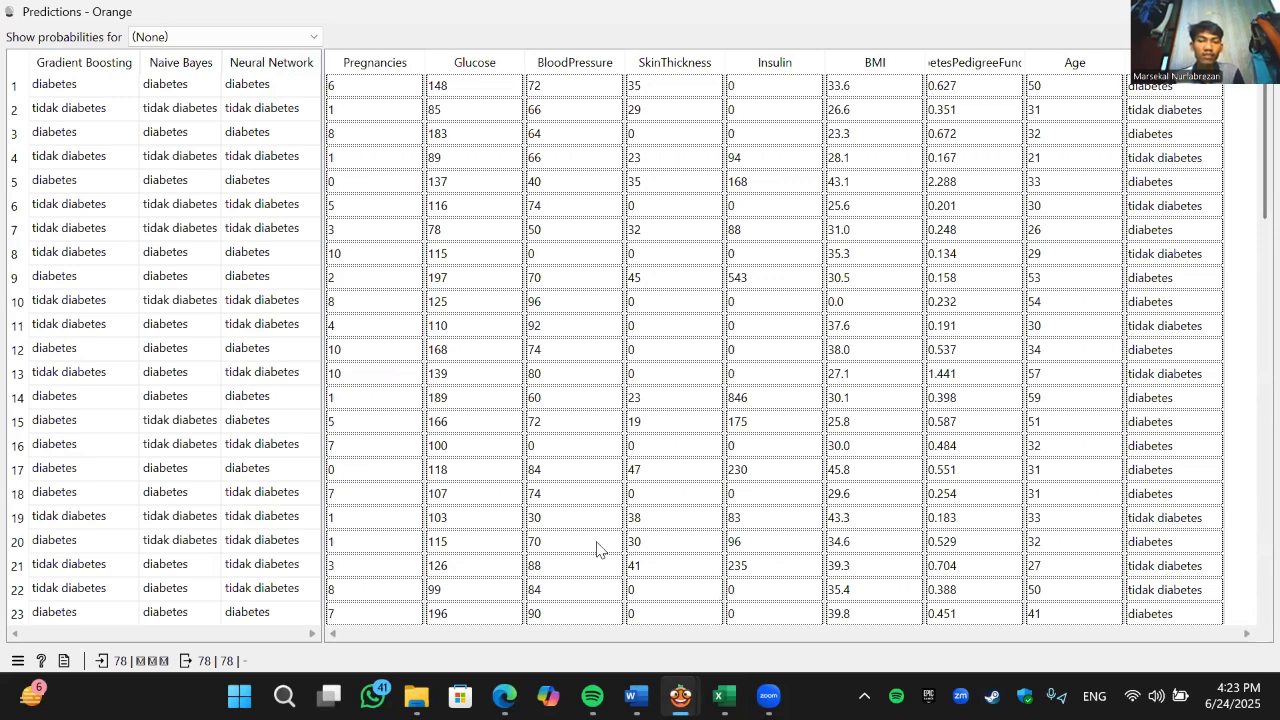
key(alt+Tab)
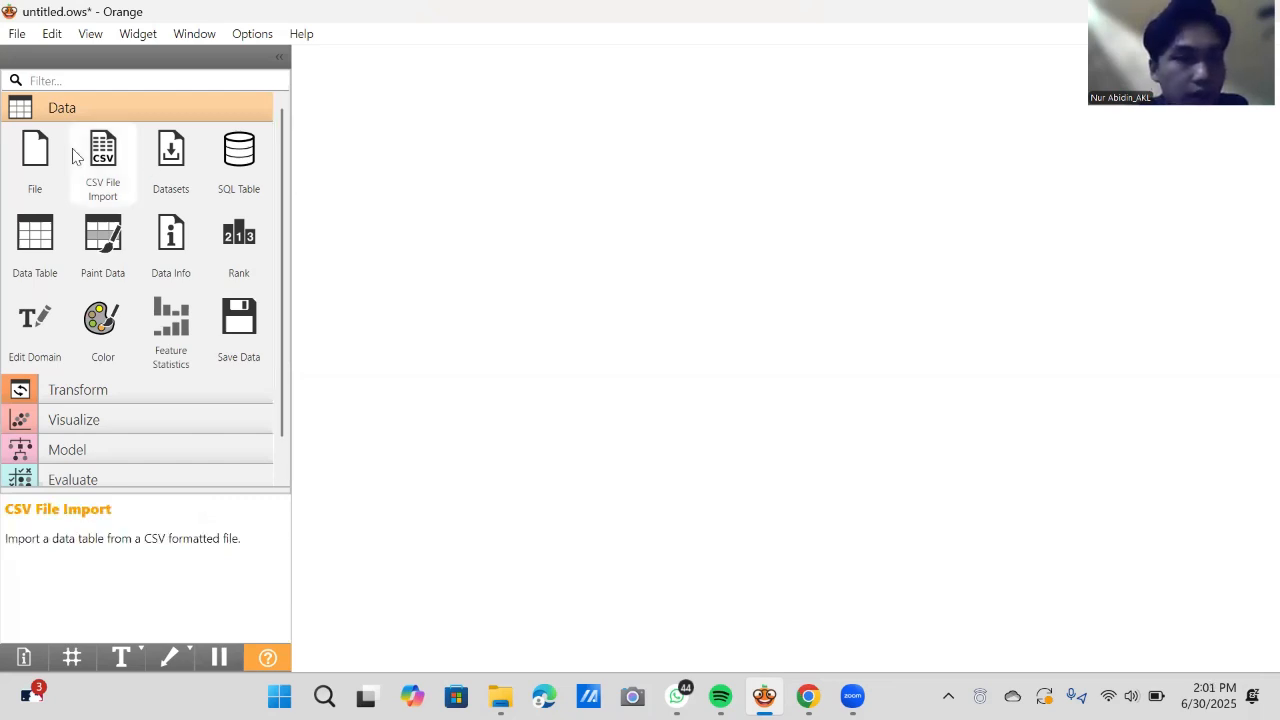
- Add a File widget near the upper edge of the empty canvas and open its diabetes_data_training.xlsx settings
click(33, 160)
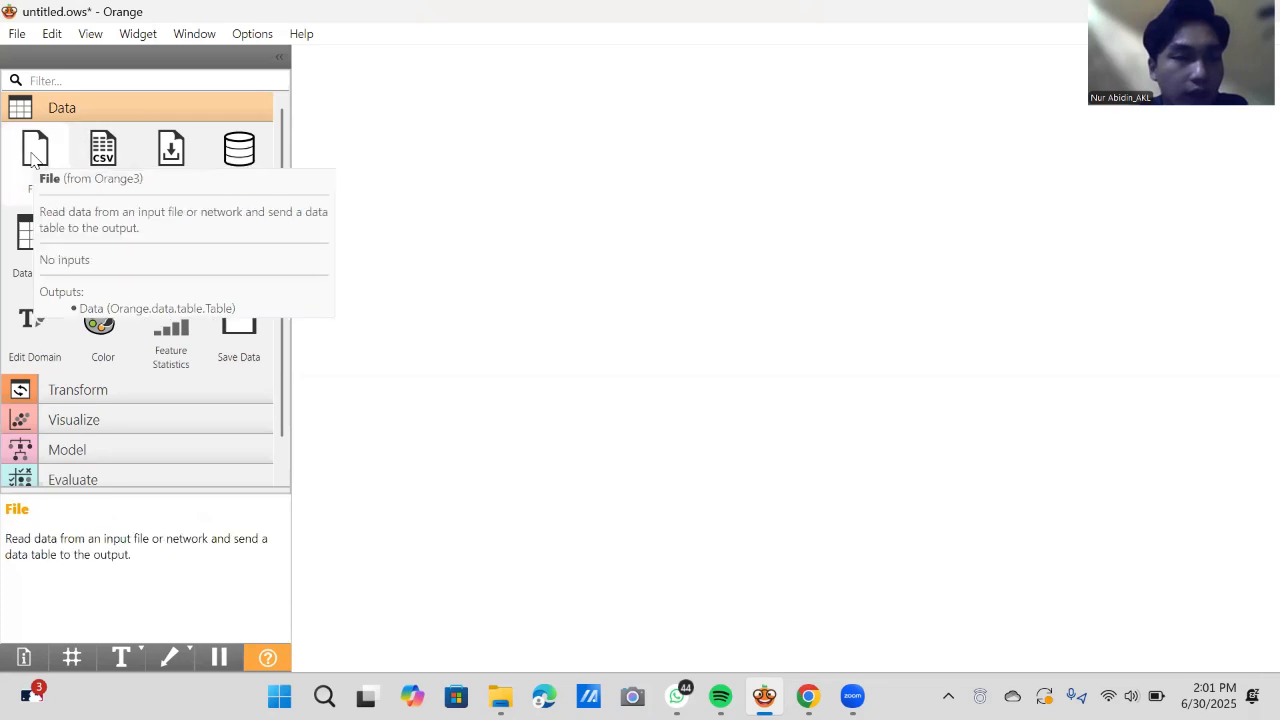
drag(448, 193, 383, 188)
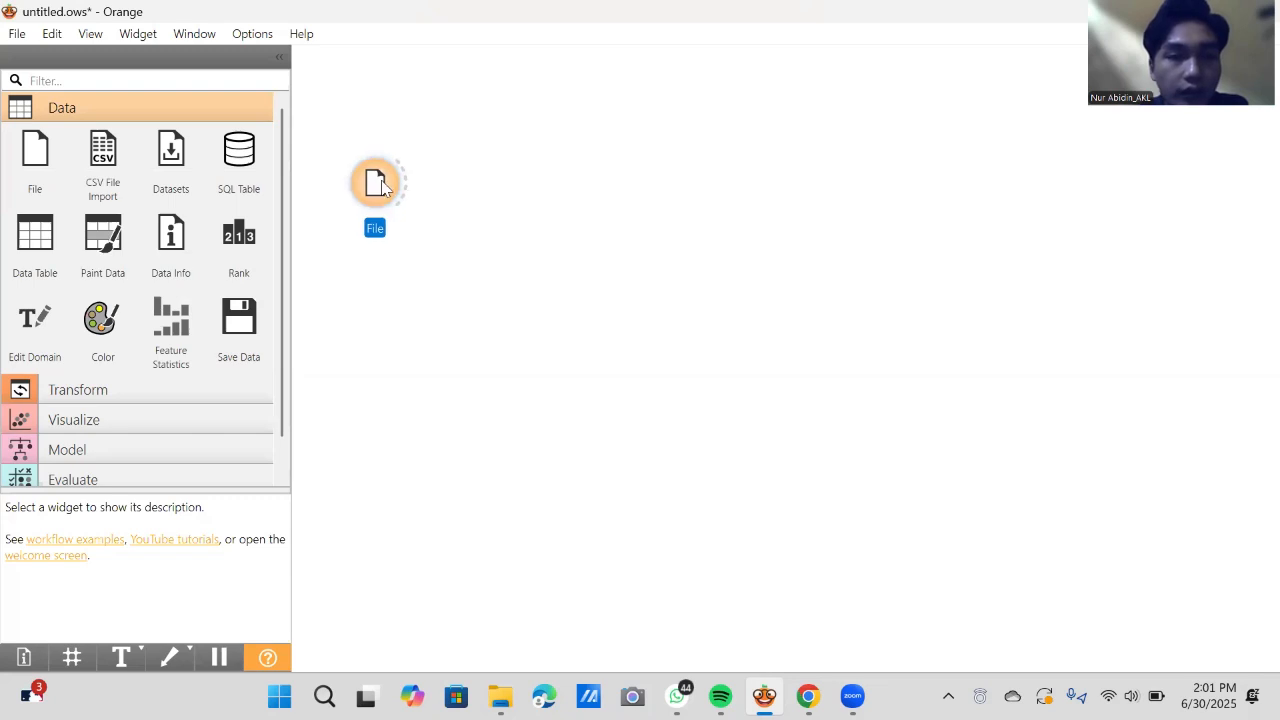
double_click(382, 188)
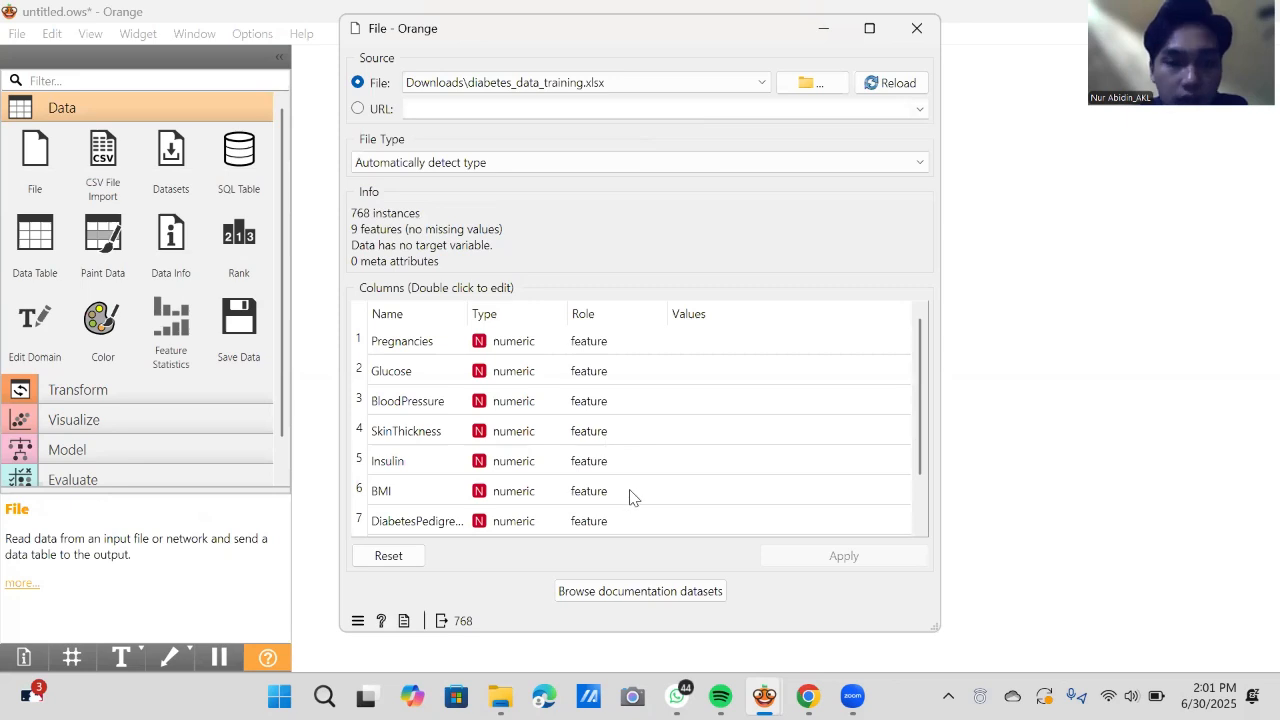
- Review the column names from Pregnancies through DiabetesPedigreeFunction, apply the file settings, and close them
double_click(423, 521)
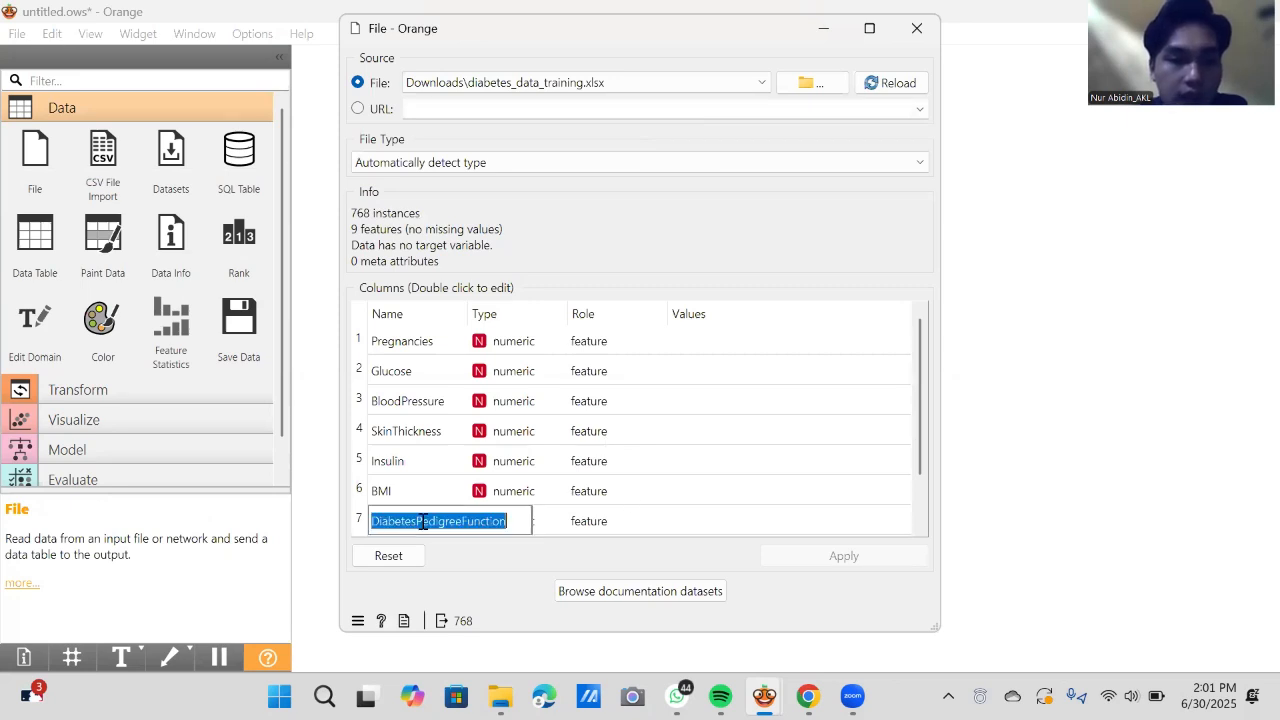
double_click(431, 341)
key(Down)
key(Down)
key(Down)
key(Down)
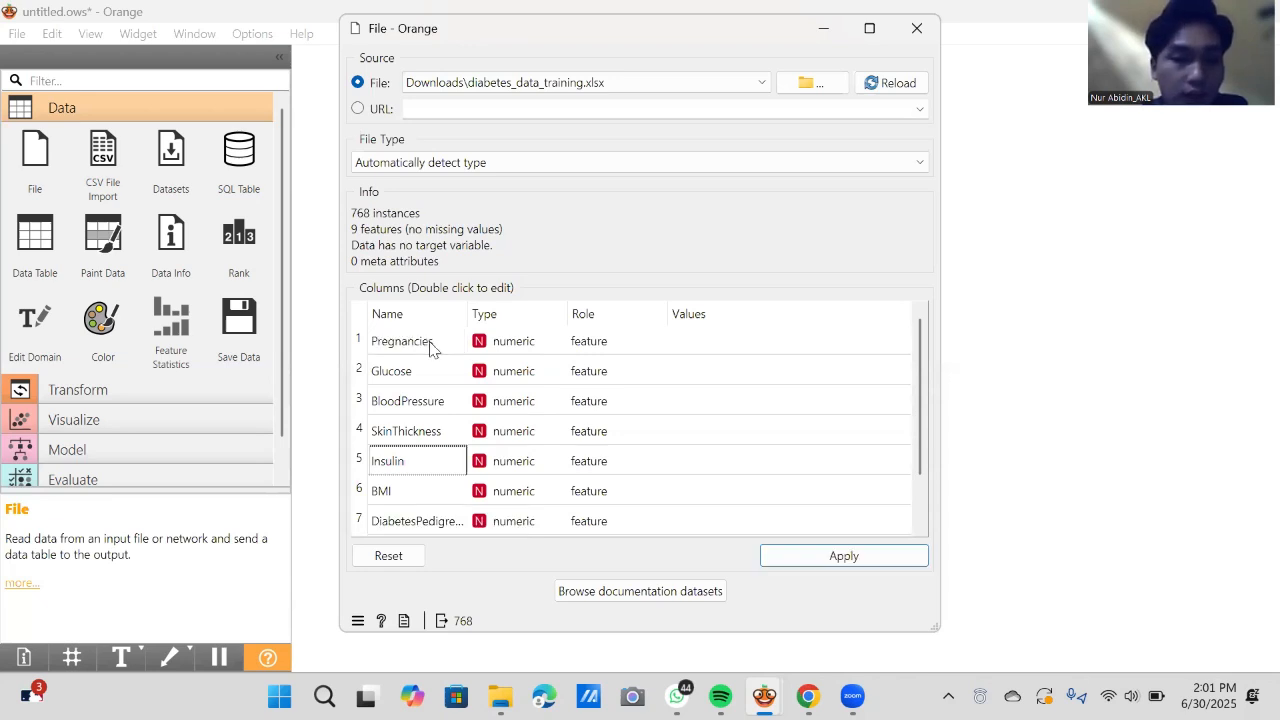
key(Down)
key(Down)
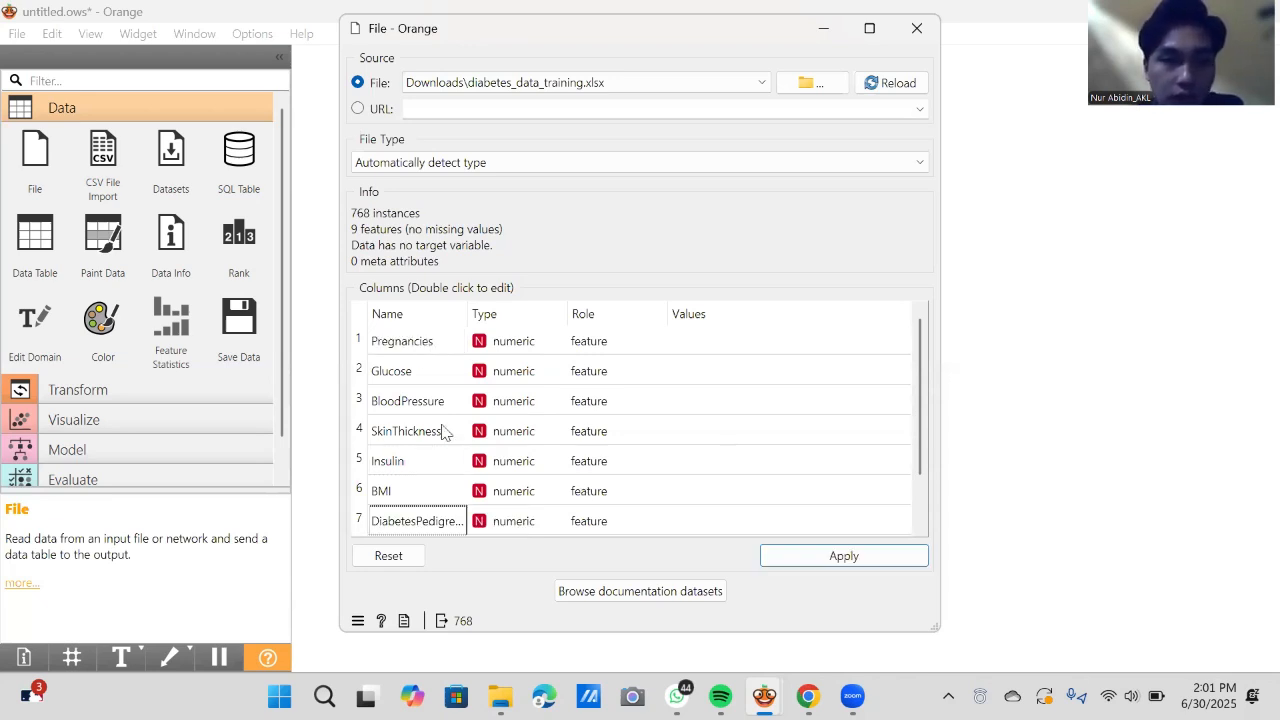
click(800, 558)
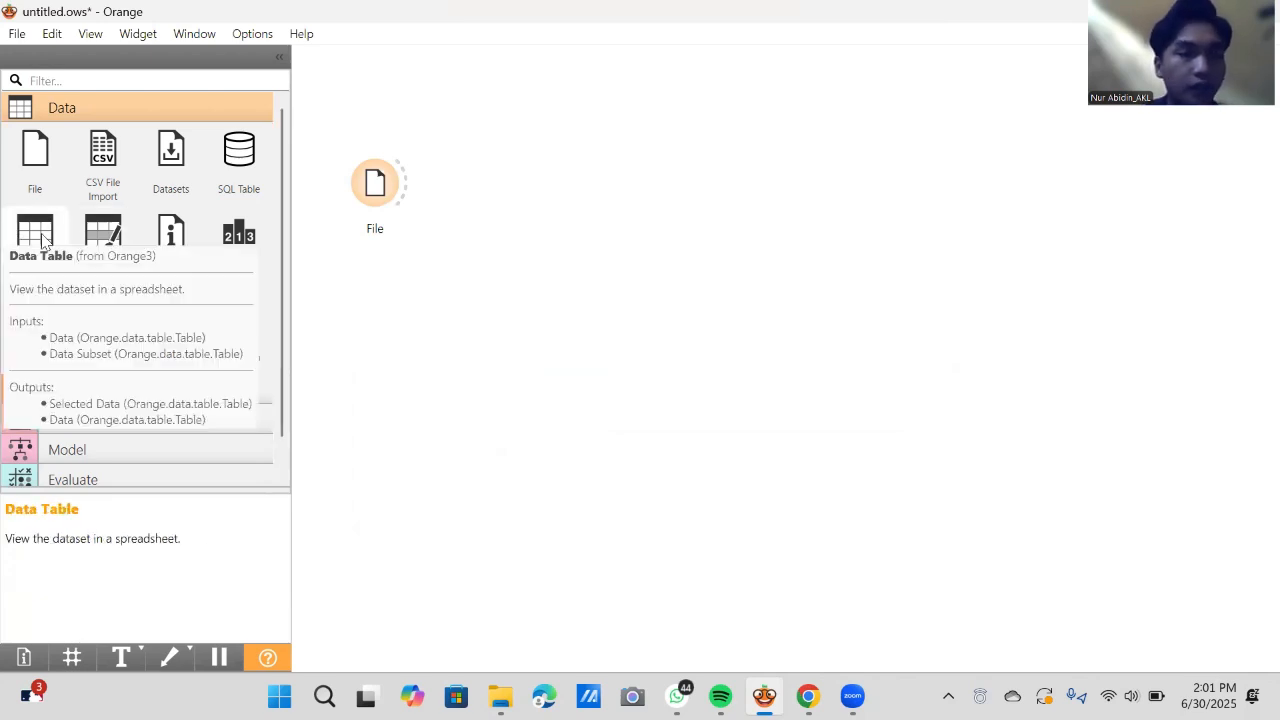
- Add a Data Table widget above and beyond File, lower File slightly, and link File to the table
drag(45, 240, 517, 195)
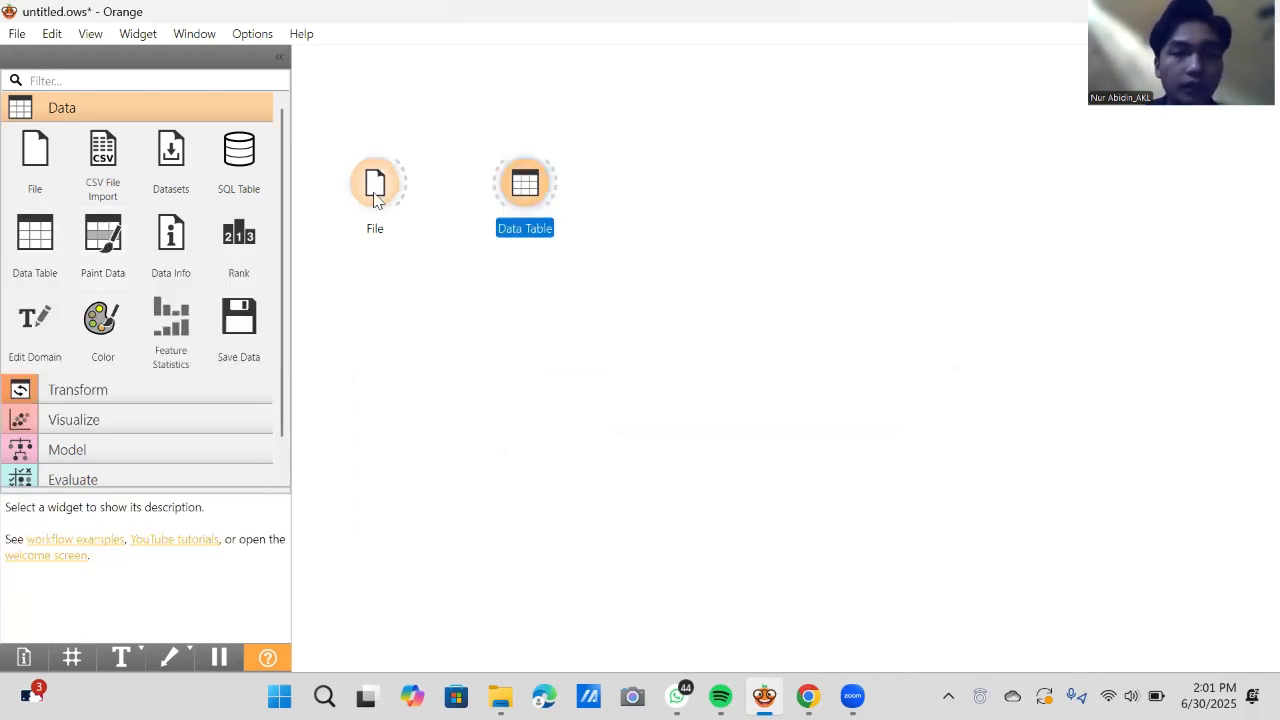
drag(374, 212, 375, 230)
drag(523, 182, 520, 138)
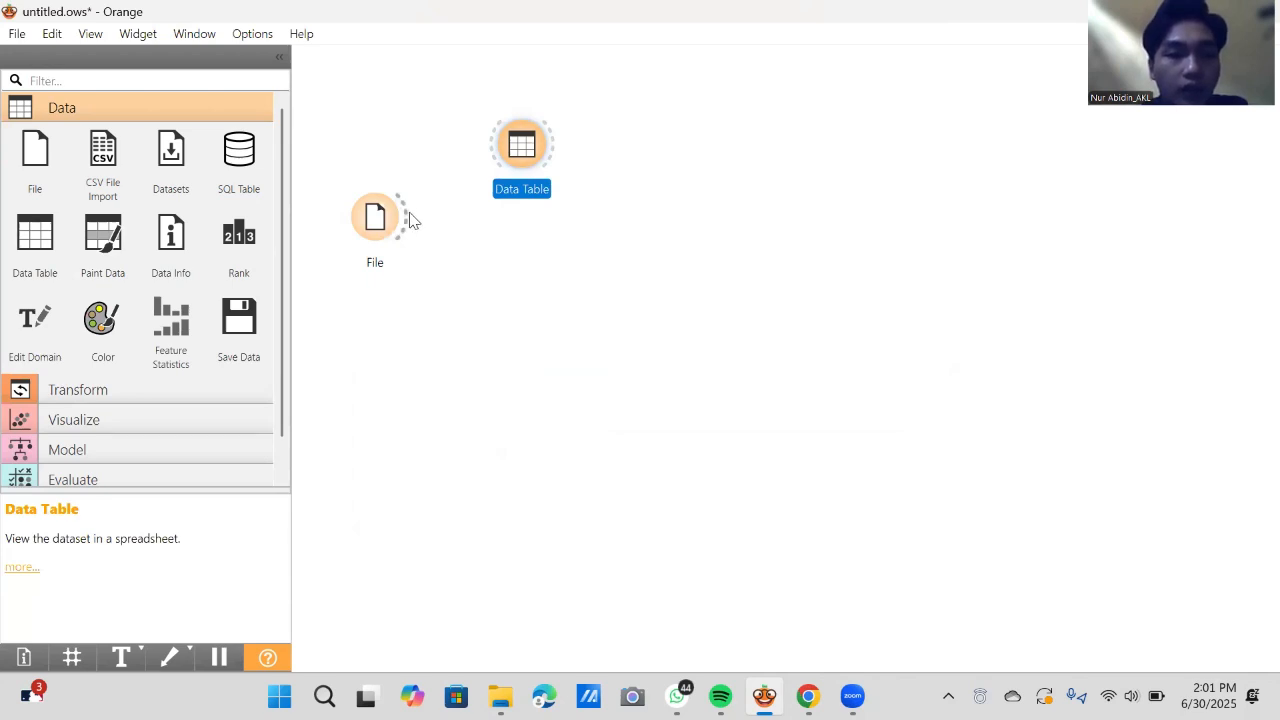
drag(409, 213, 481, 148)
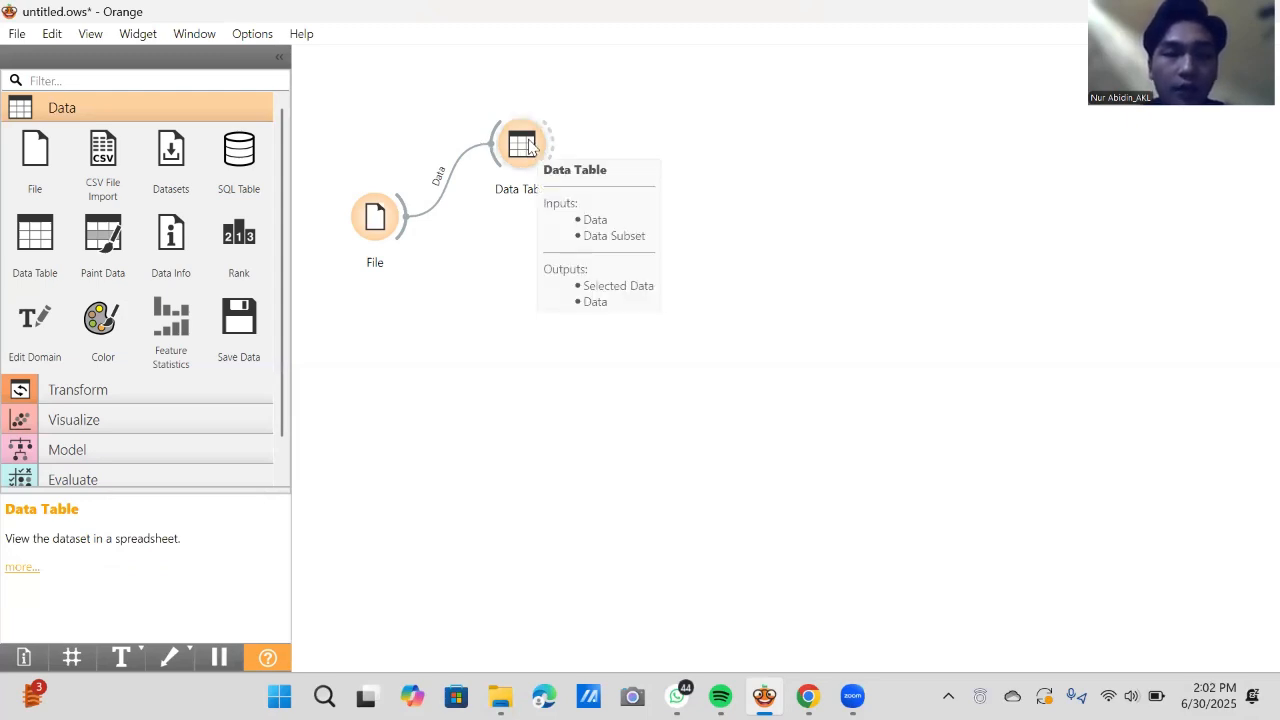
- Open the Data Table, examine the raw columns through to Outcome, and close it
double_click(528, 146)
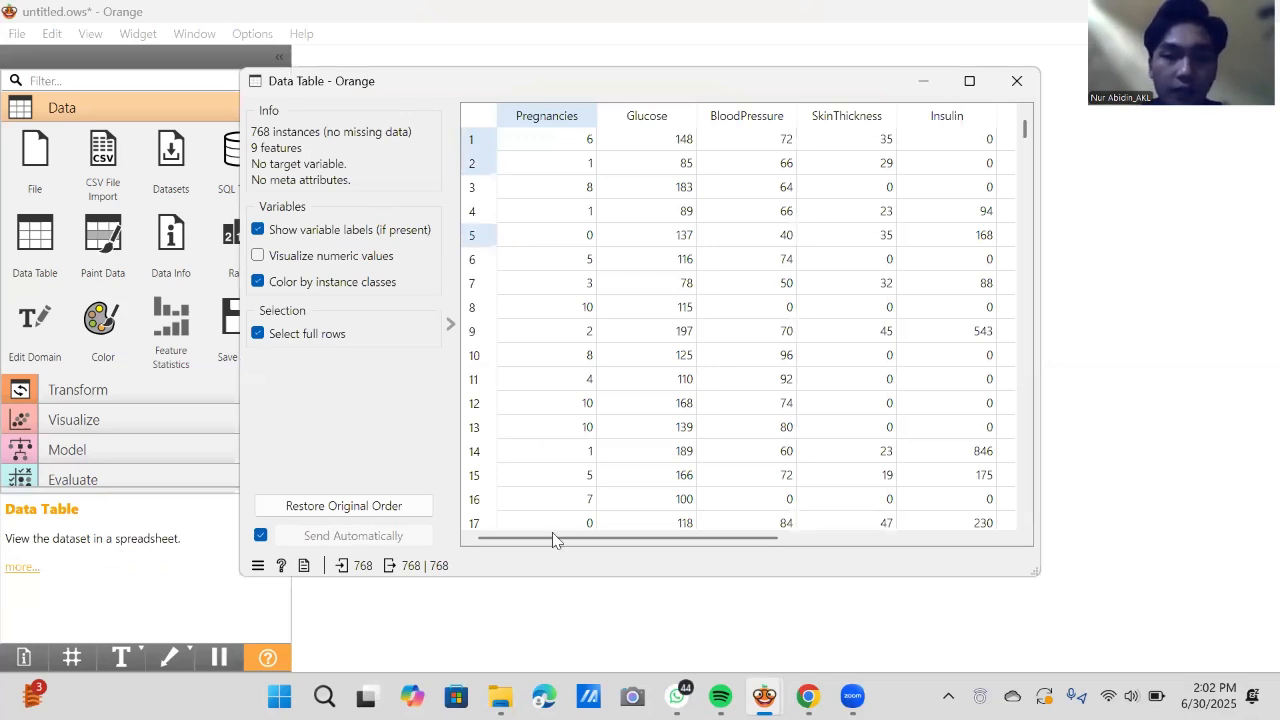
drag(555, 542, 870, 515)
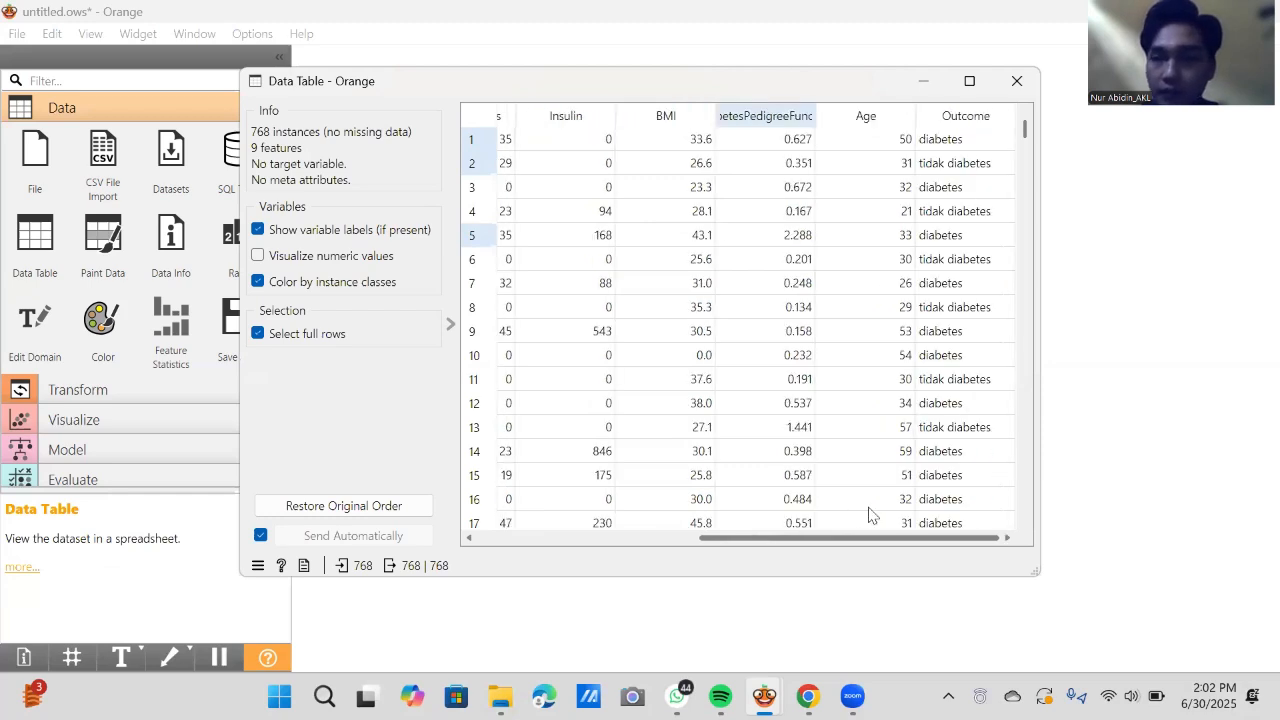
click(1014, 84)
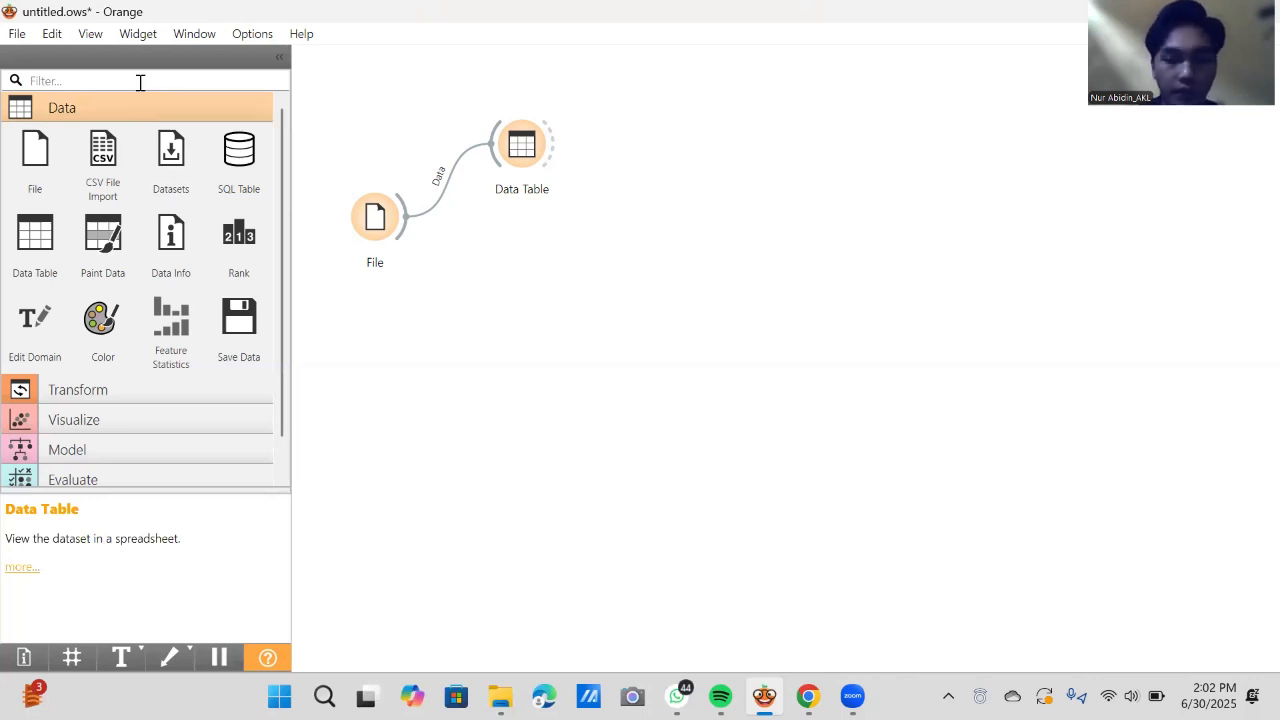
- Find the Preprocess widget with the filter "pre", place it below Data Table, and link File to it
text(pt)
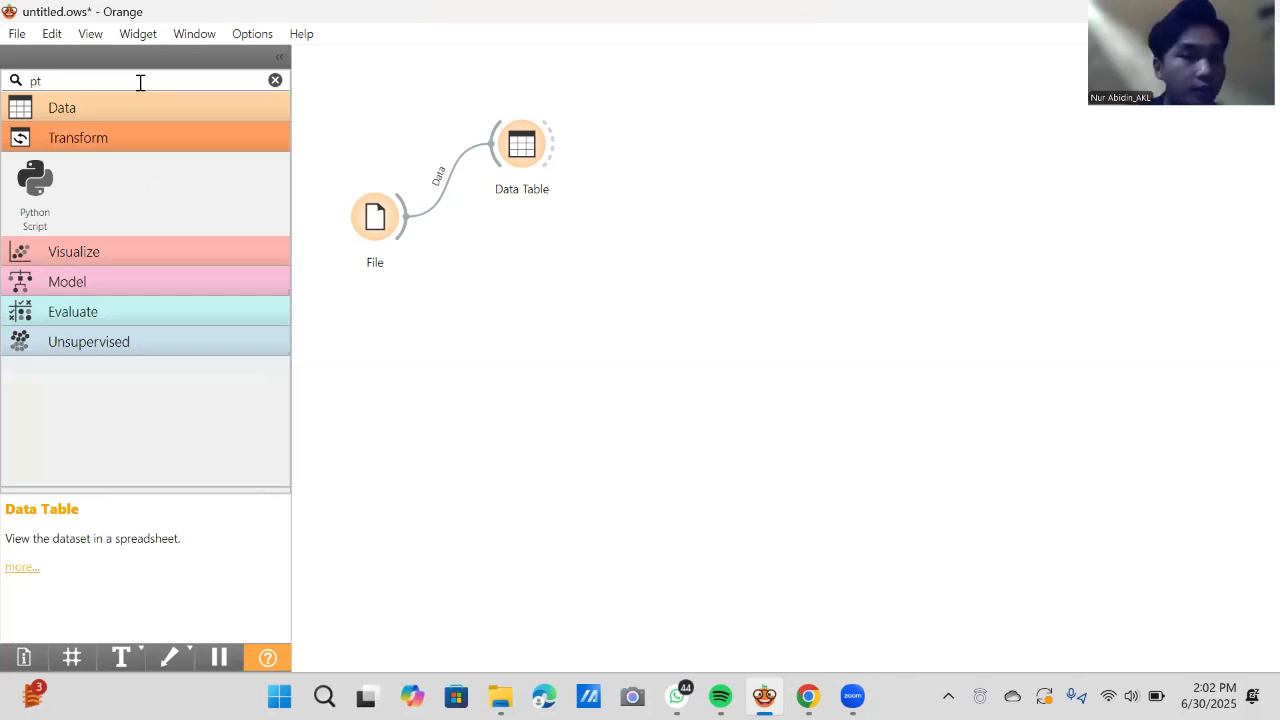
key(BackSpace)
text(r)
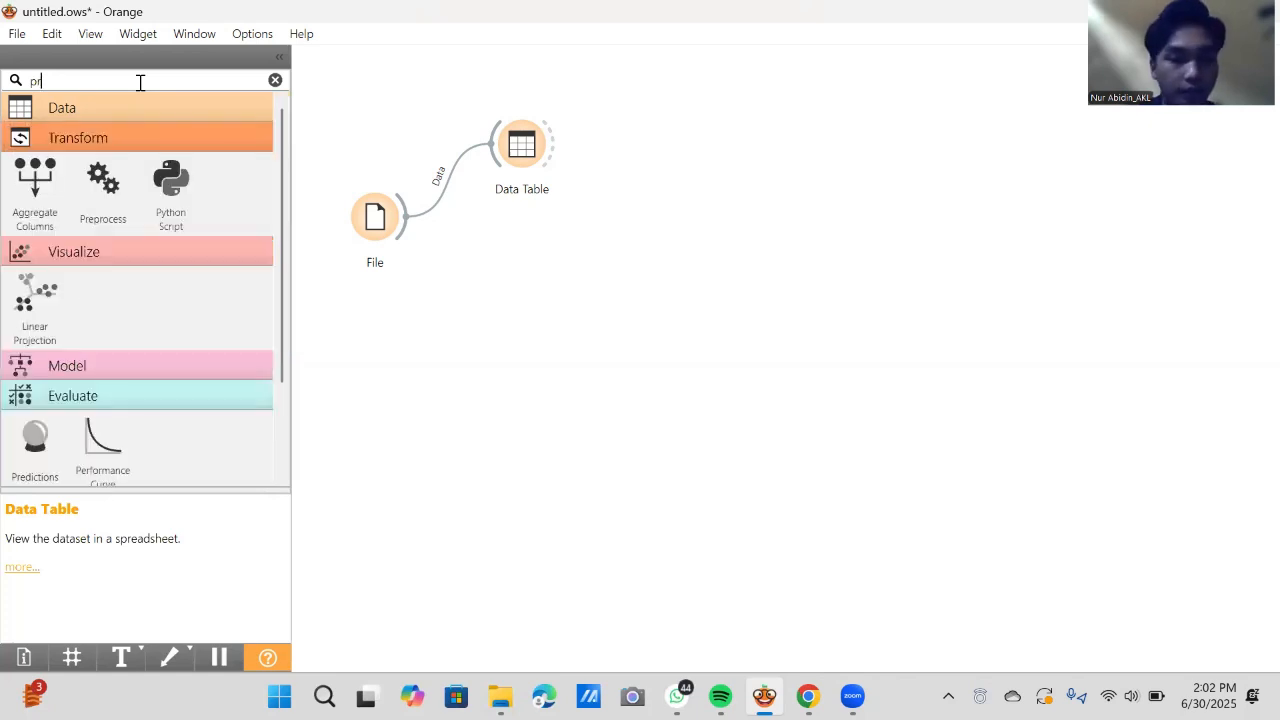
text(e)
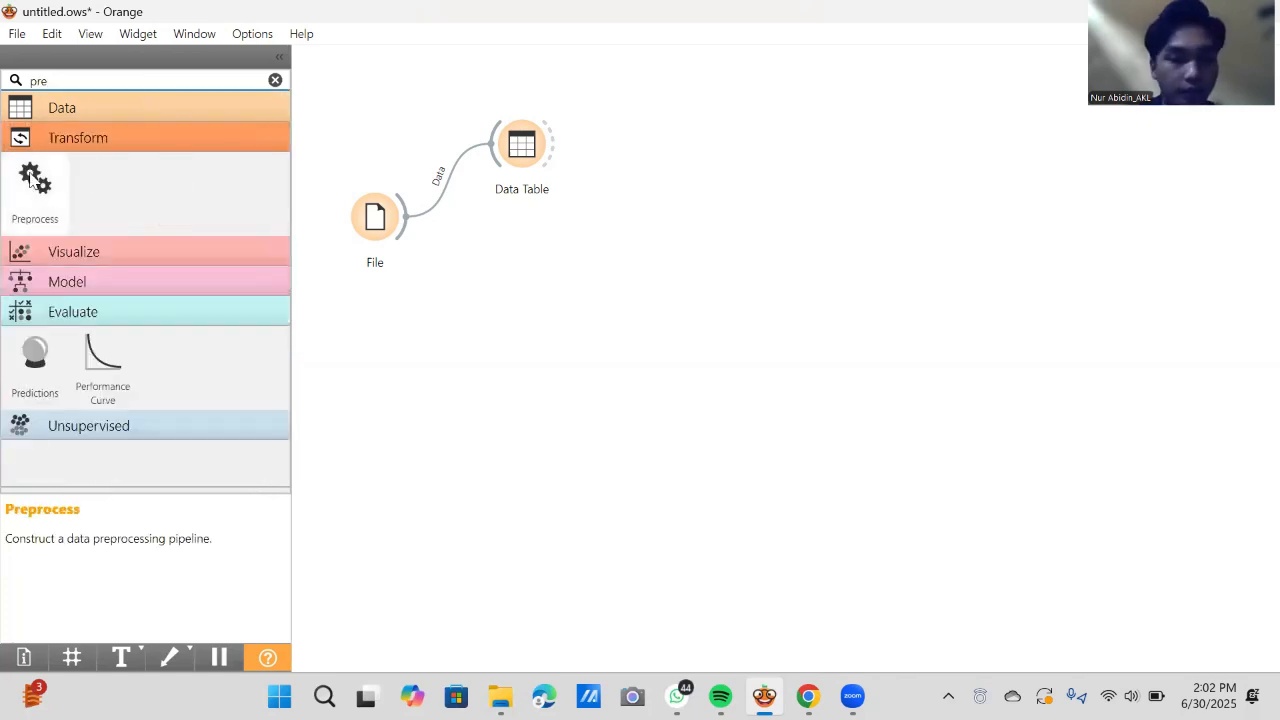
click(33, 180)
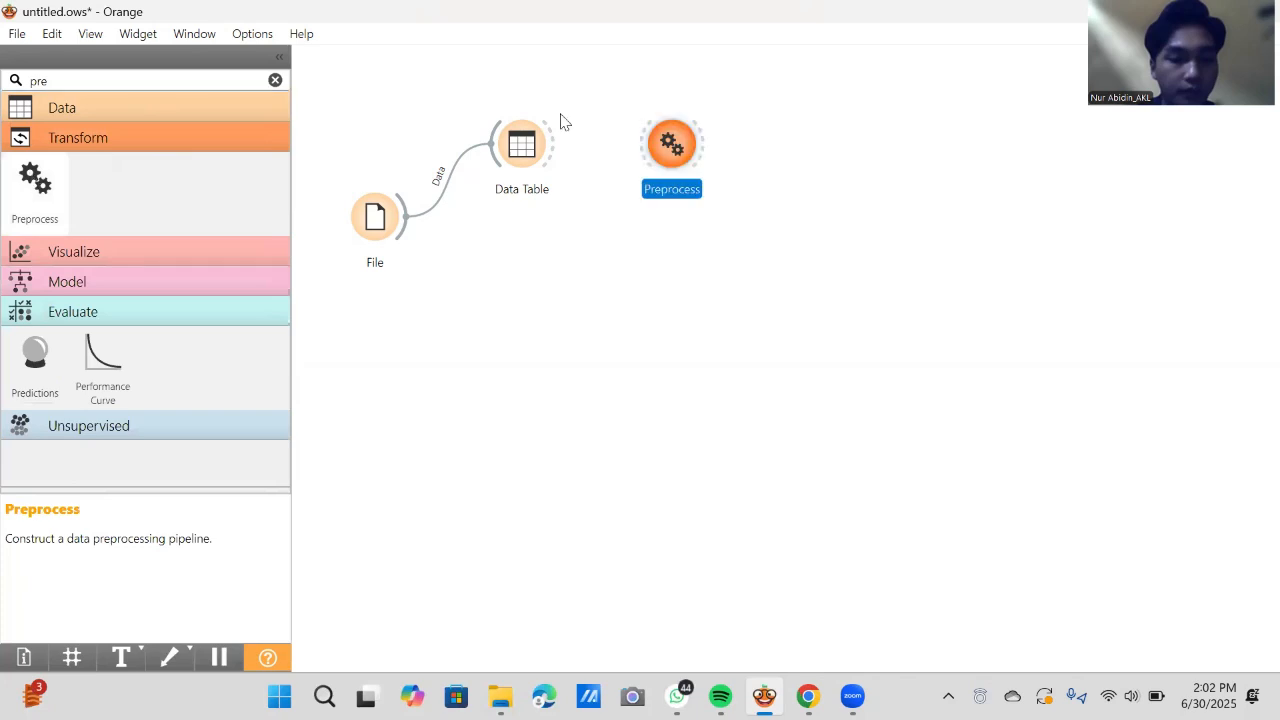
drag(619, 186, 500, 279)
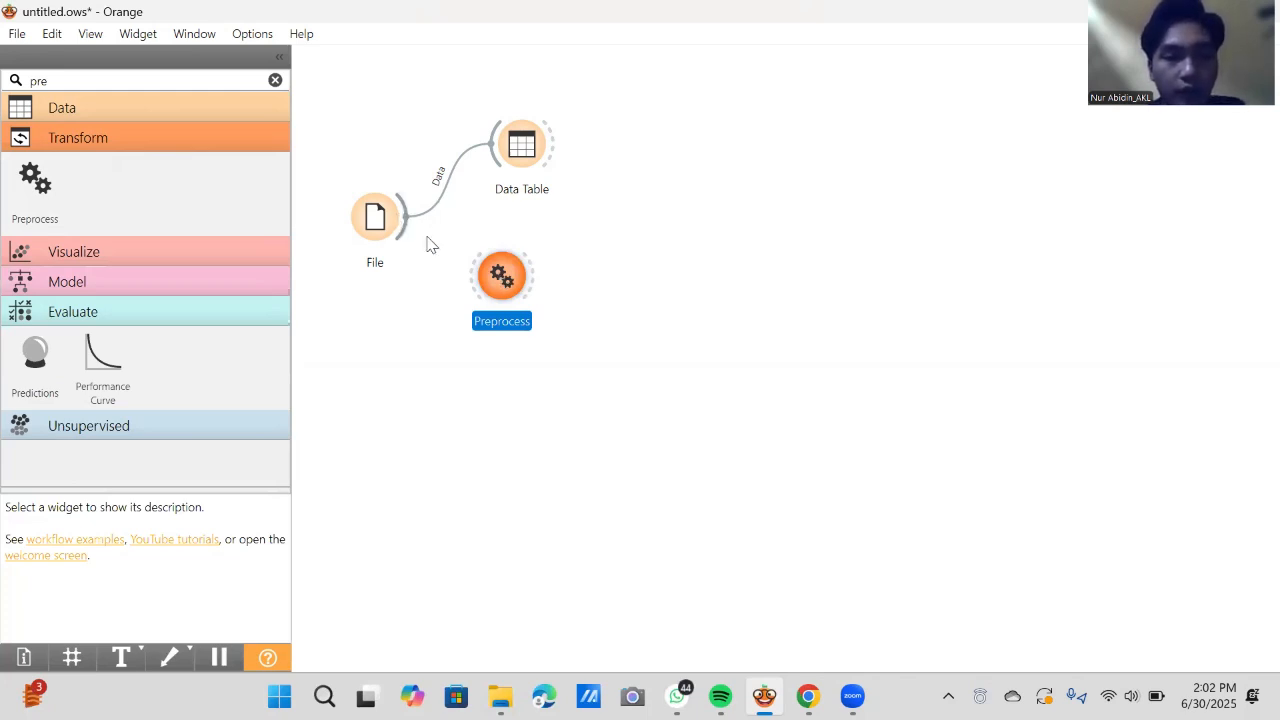
drag(473, 288, 475, 287)
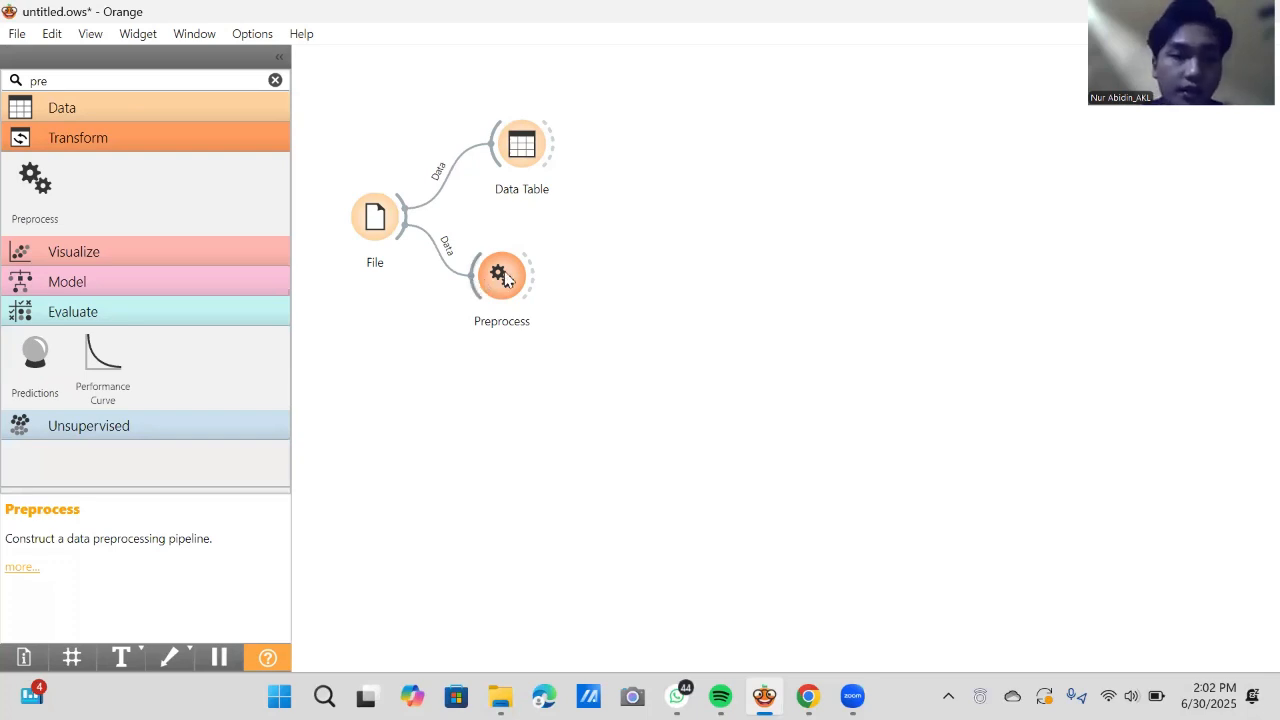
- Set Preprocess to Normalize Features with the Normalize to interval [0, 1] option and close its settings
double_click(503, 278)
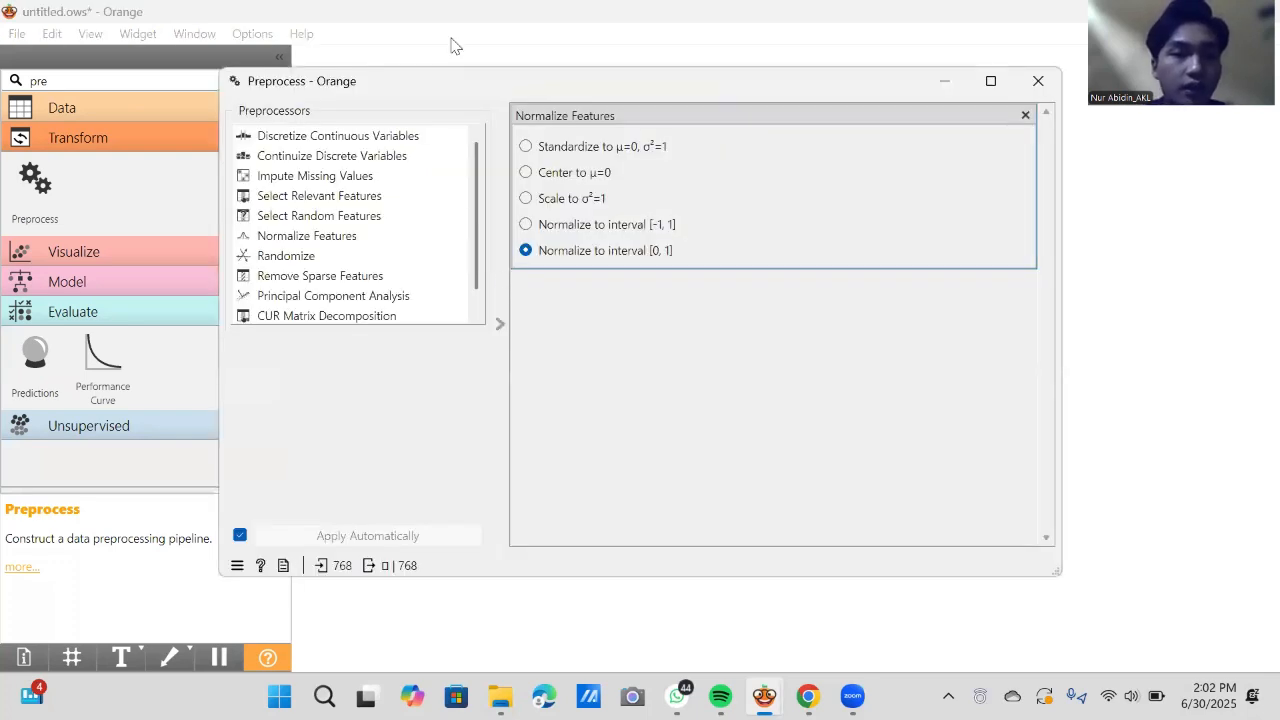
click(310, 238)
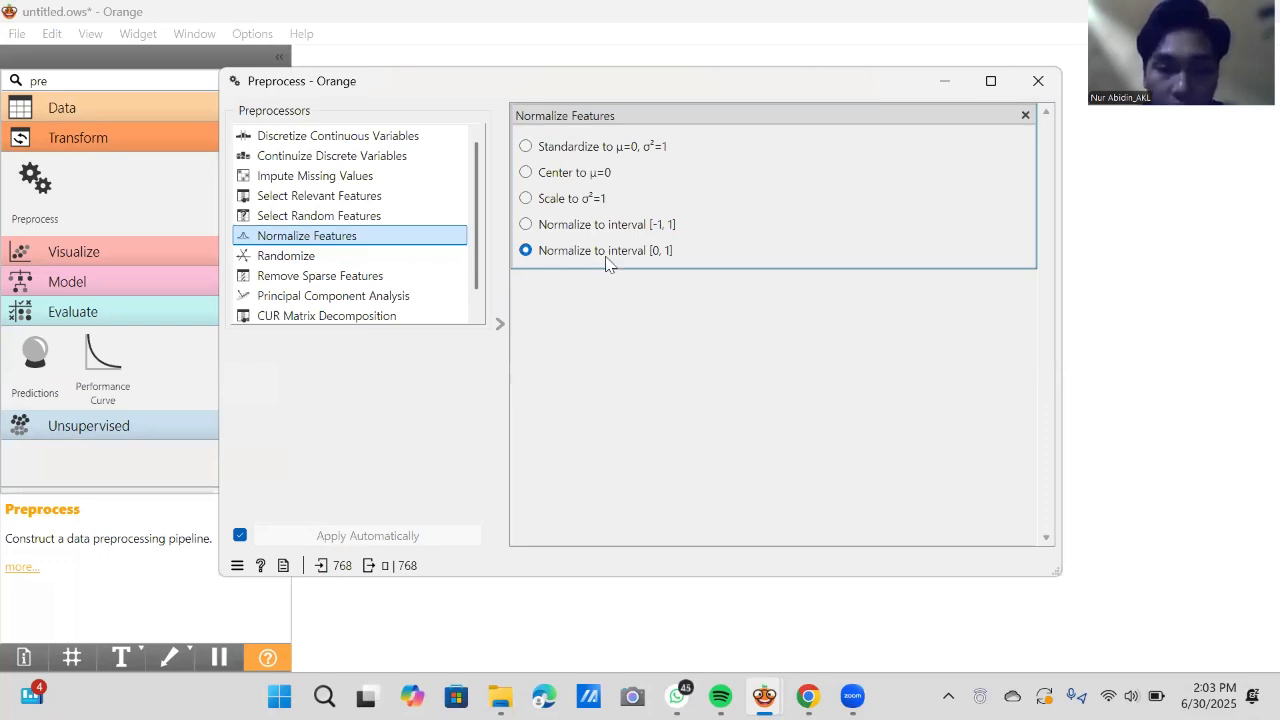
click(650, 254)
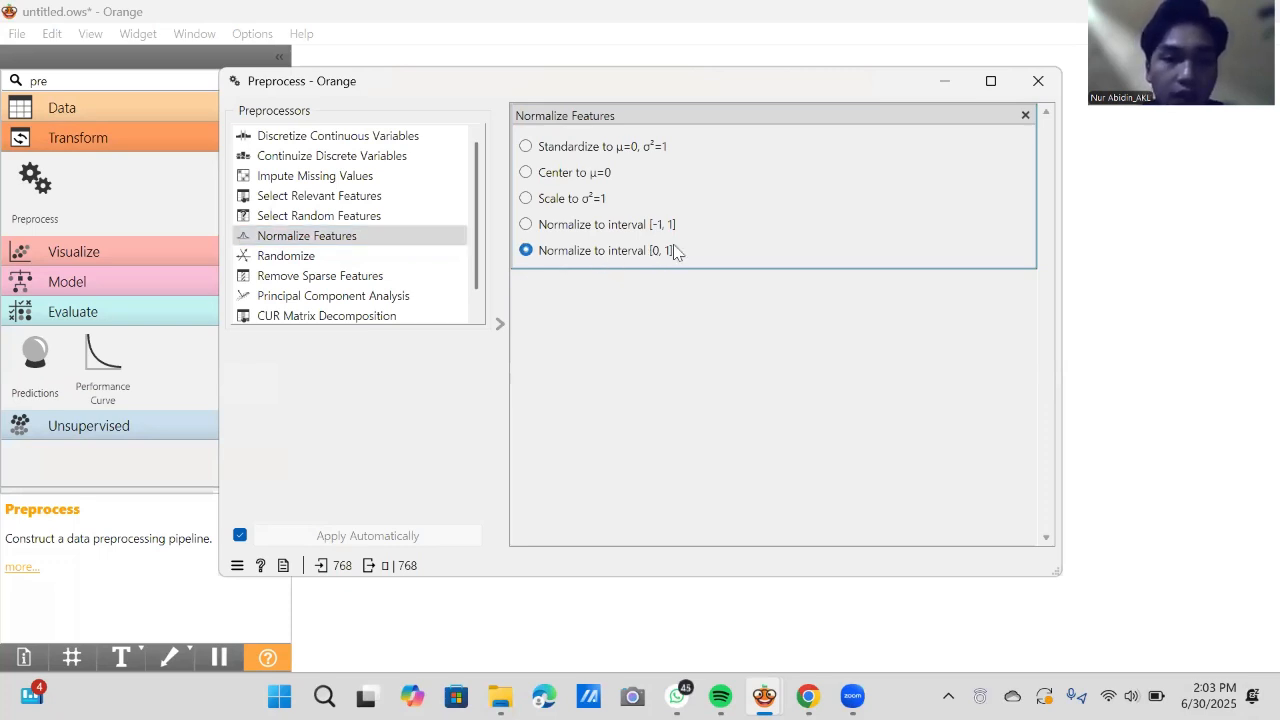
click(1035, 81)
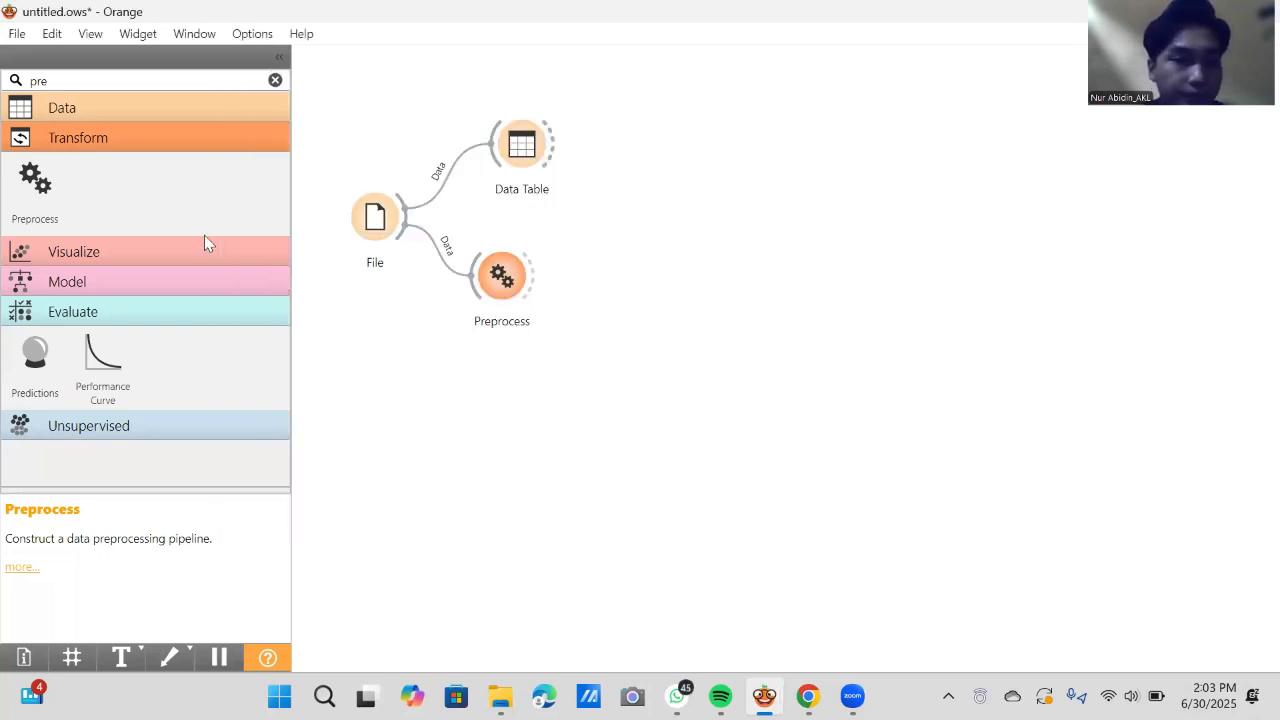
- Add a second Data Table beyond Preprocess, lower Preprocess on the canvas, and link Preprocess to the new table
click(275, 79)
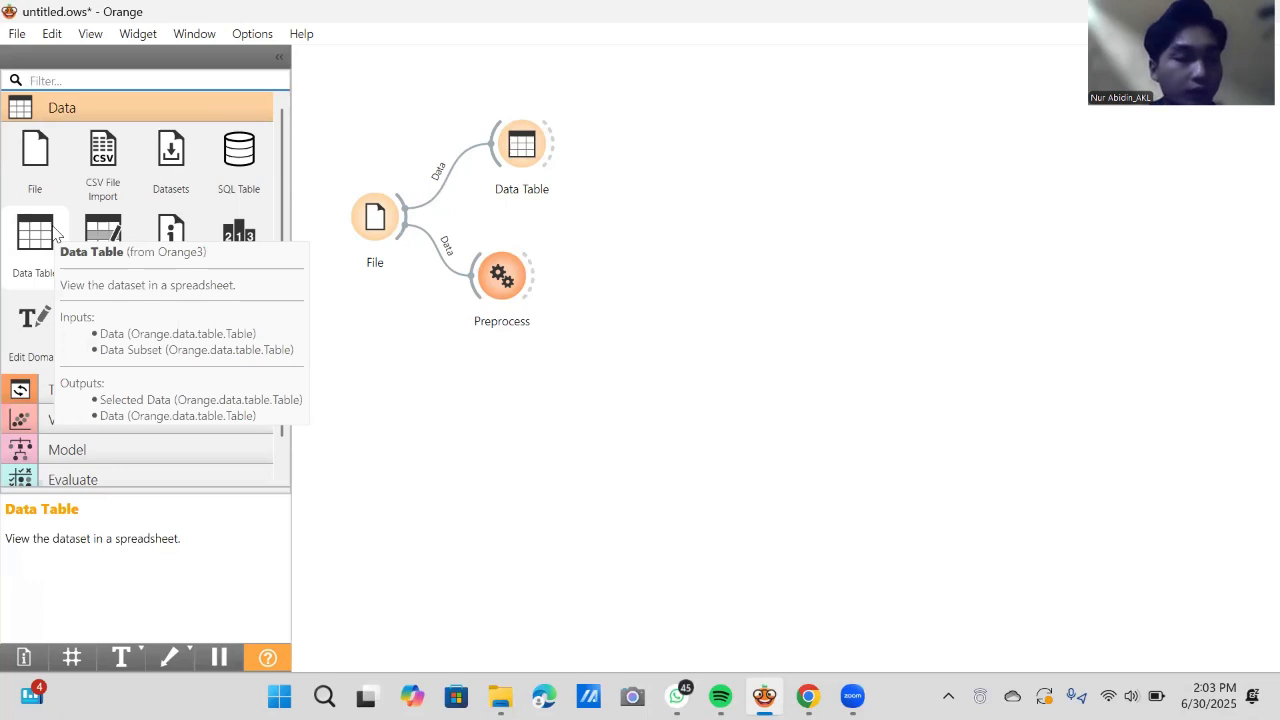
drag(55, 234, 651, 231)
drag(500, 273, 501, 280)
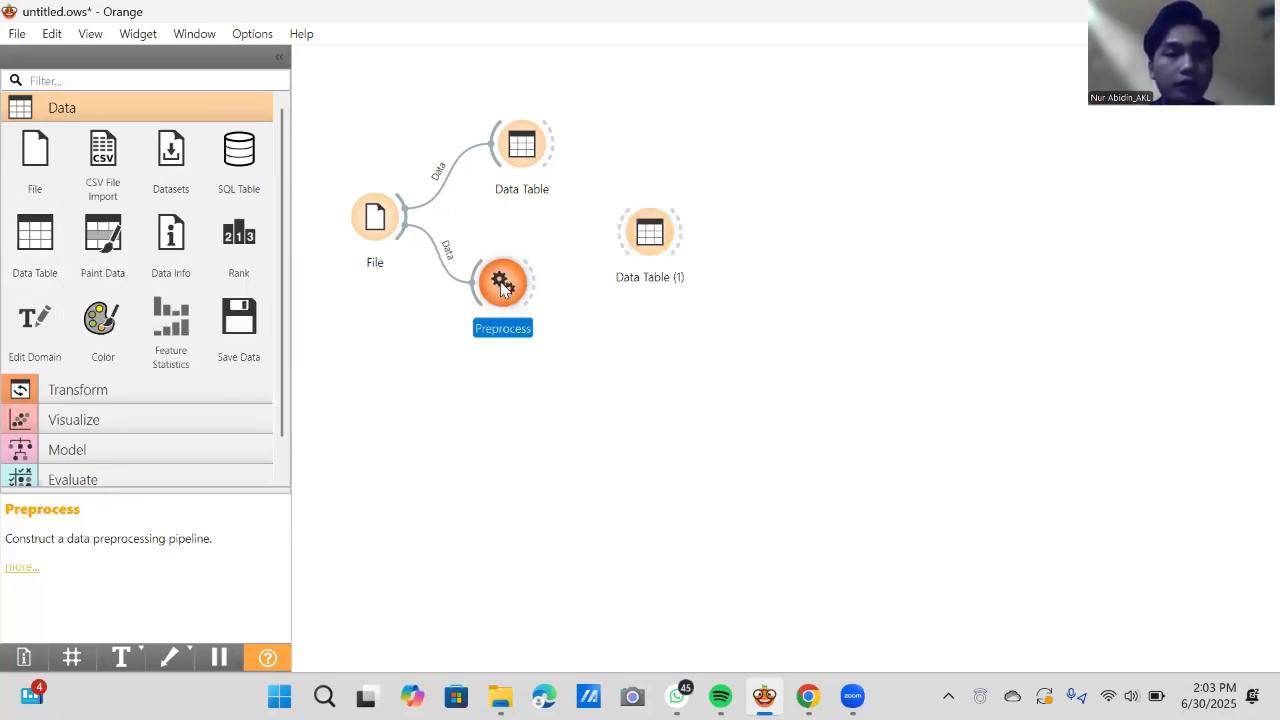
drag(509, 323, 512, 335)
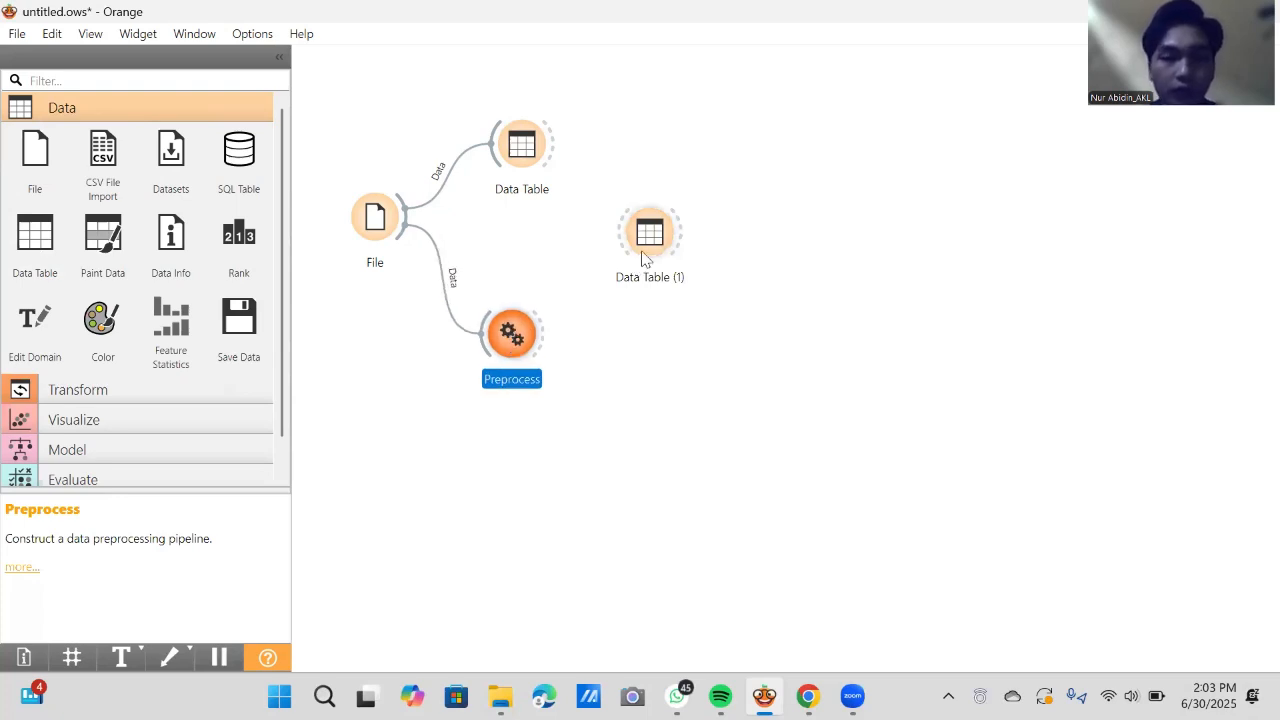
drag(650, 250, 650, 265)
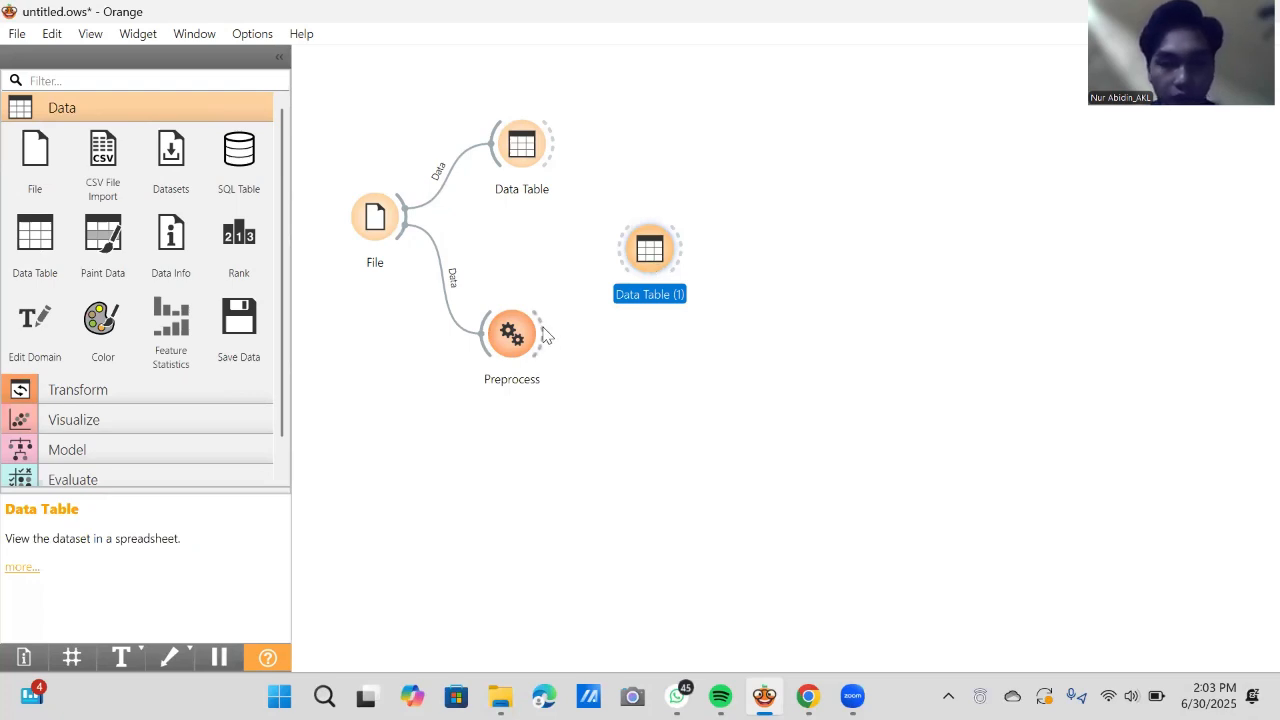
drag(546, 334, 618, 250)
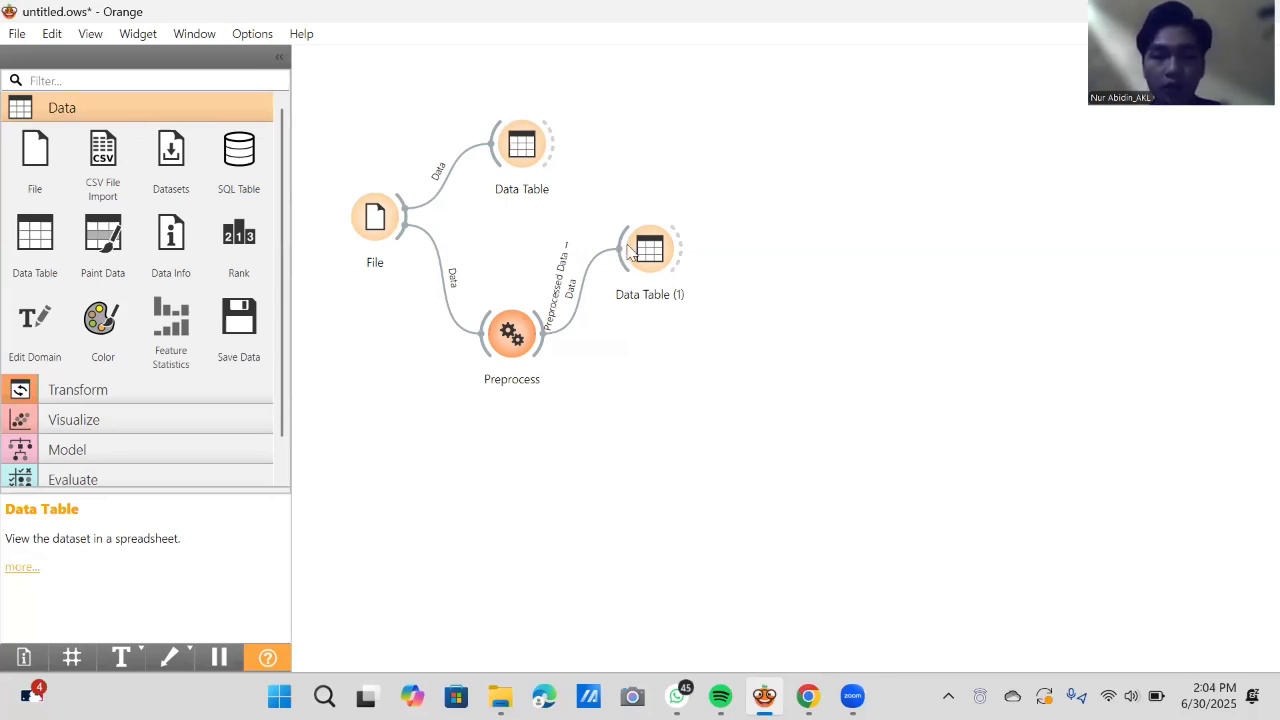
- Open Data Table (1), examine the normalized columns through to Outcome, and close it
click(656, 252)
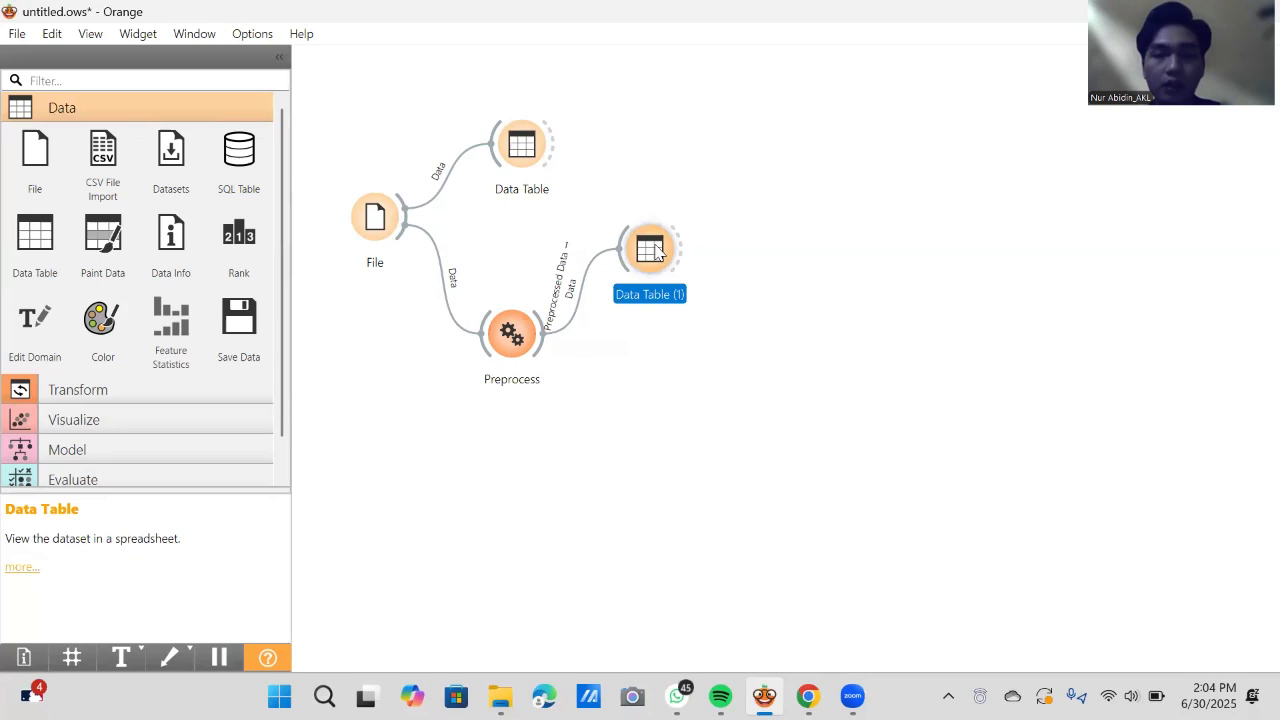
double_click(656, 252)
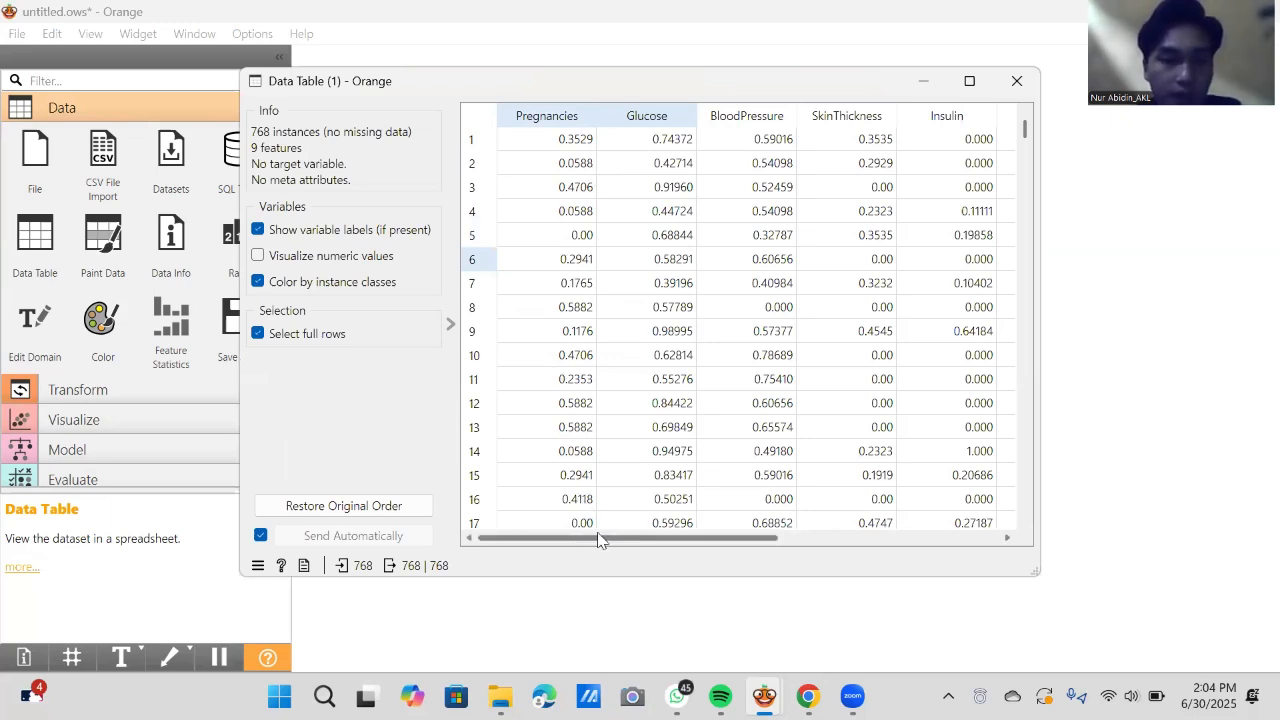
drag(600, 540, 835, 518)
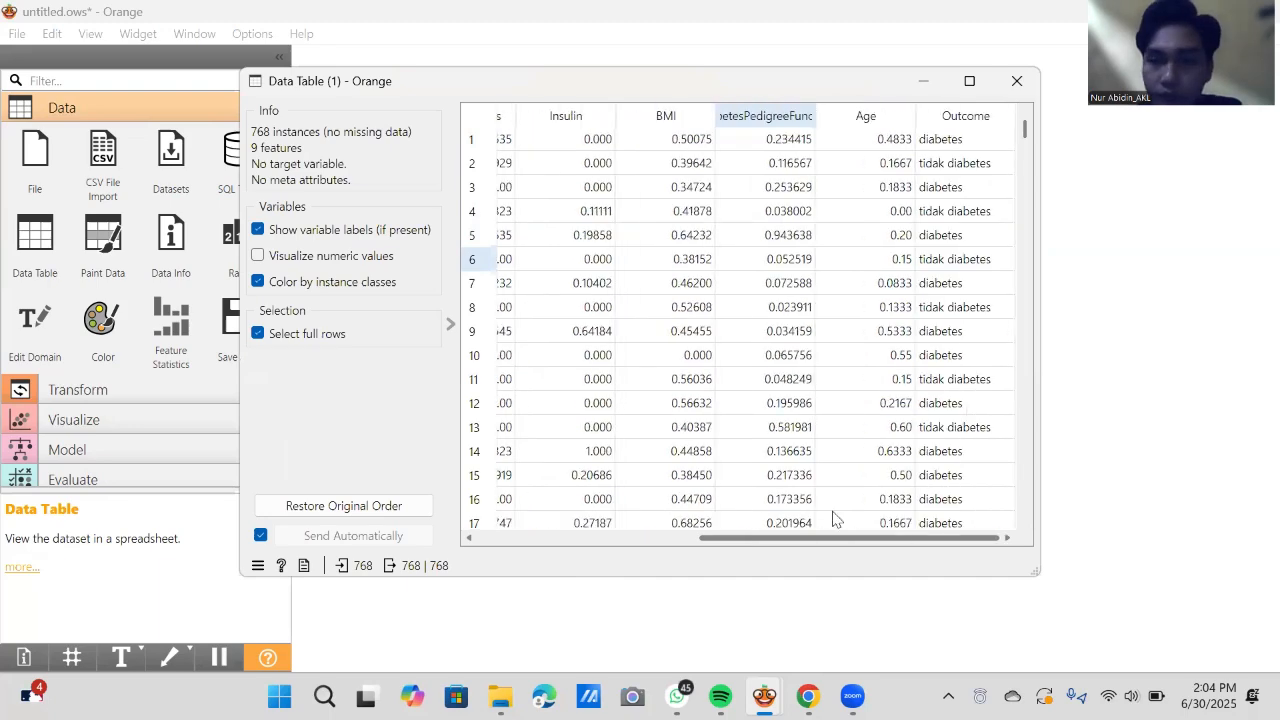
click(1017, 81)
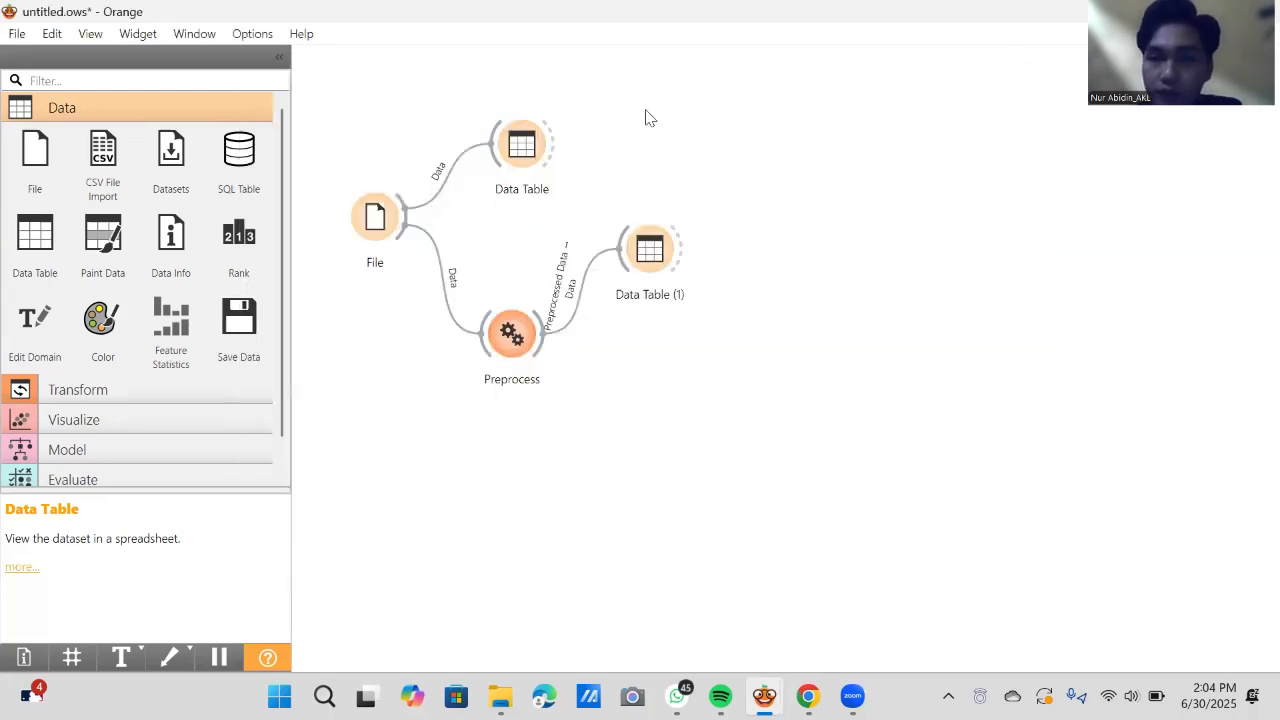
- Find the k-Means widget with the filter "k-", link Preprocess to it, and review its clustering settings
click(235, 80)
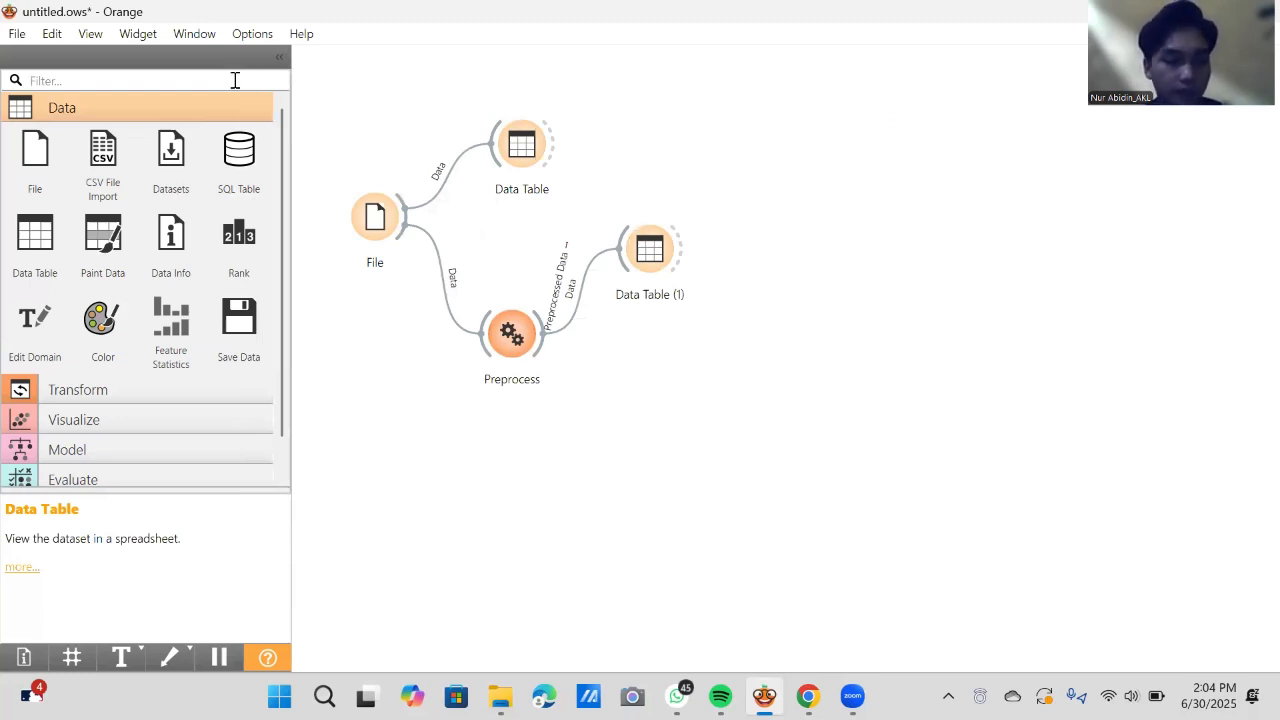
text(k)
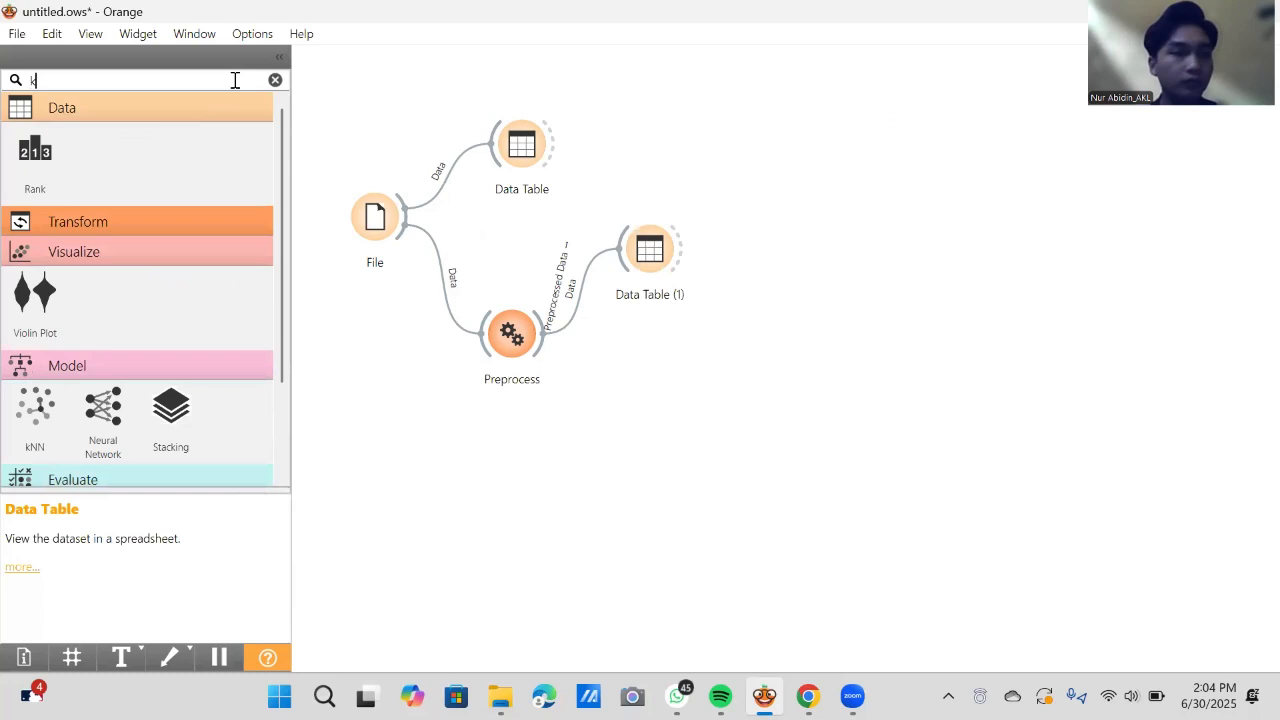
text(-)
click(33, 285)
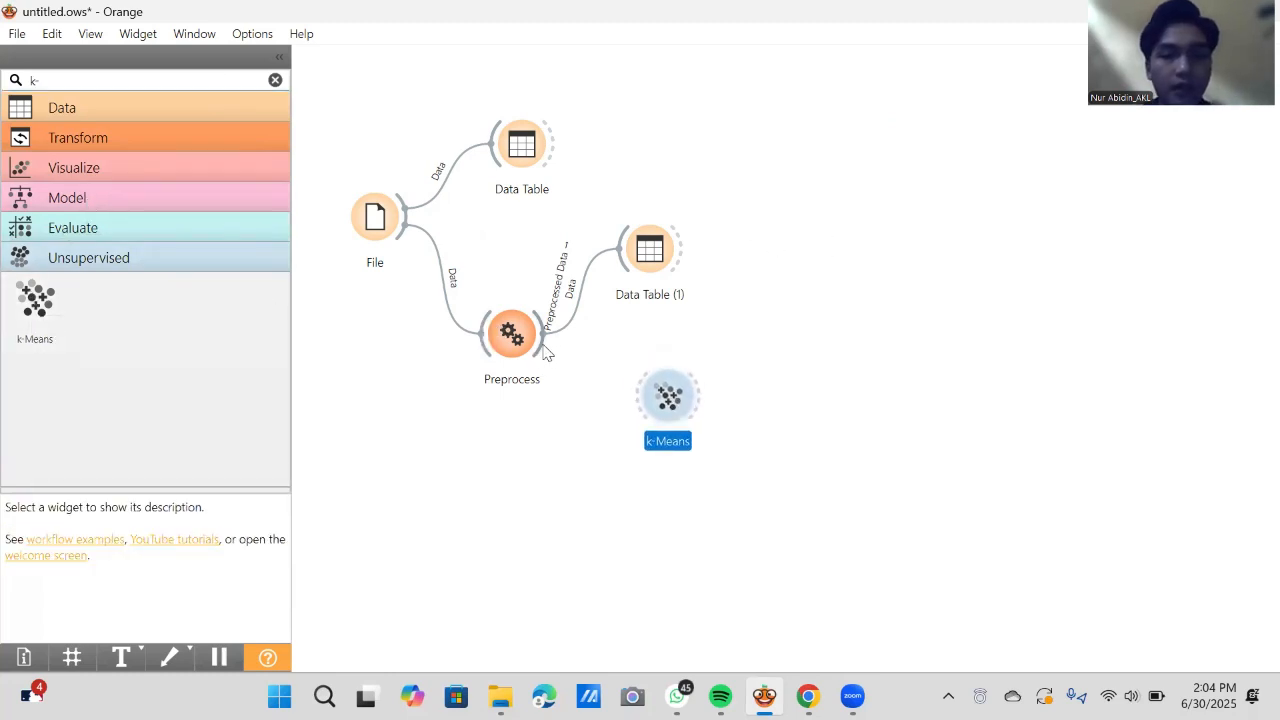
drag(546, 352, 647, 400)
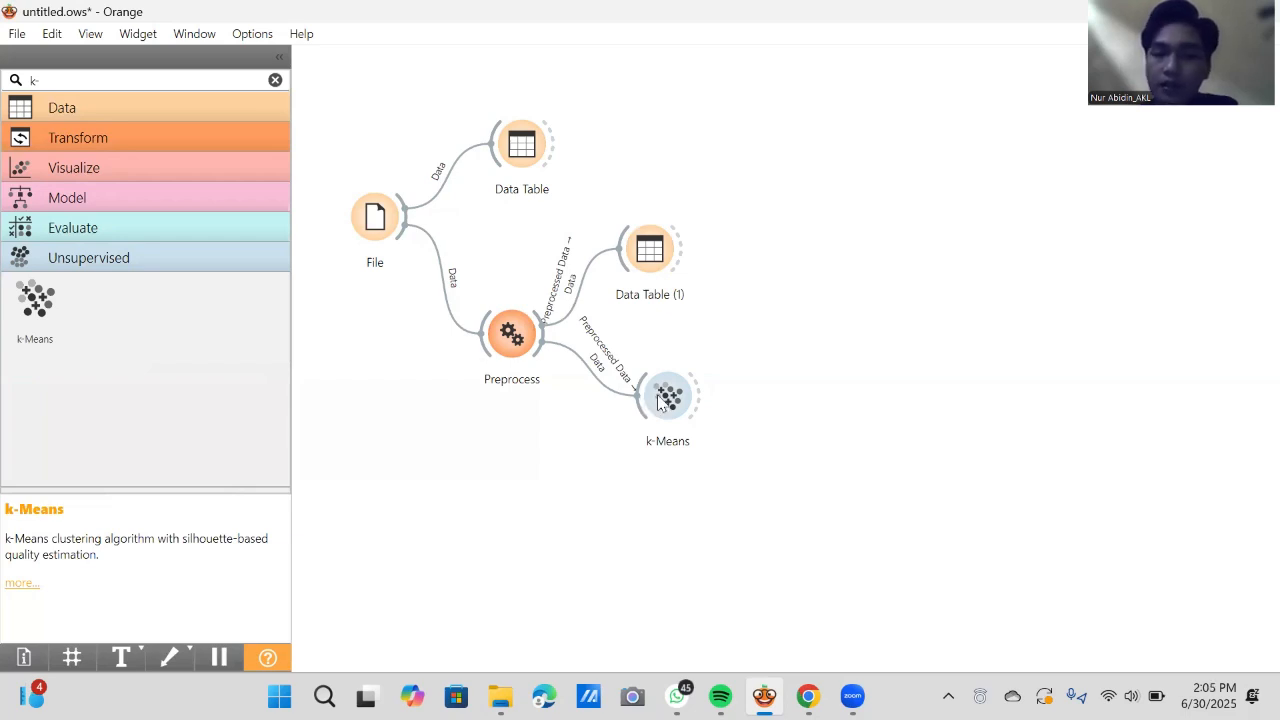
double_click(668, 400)
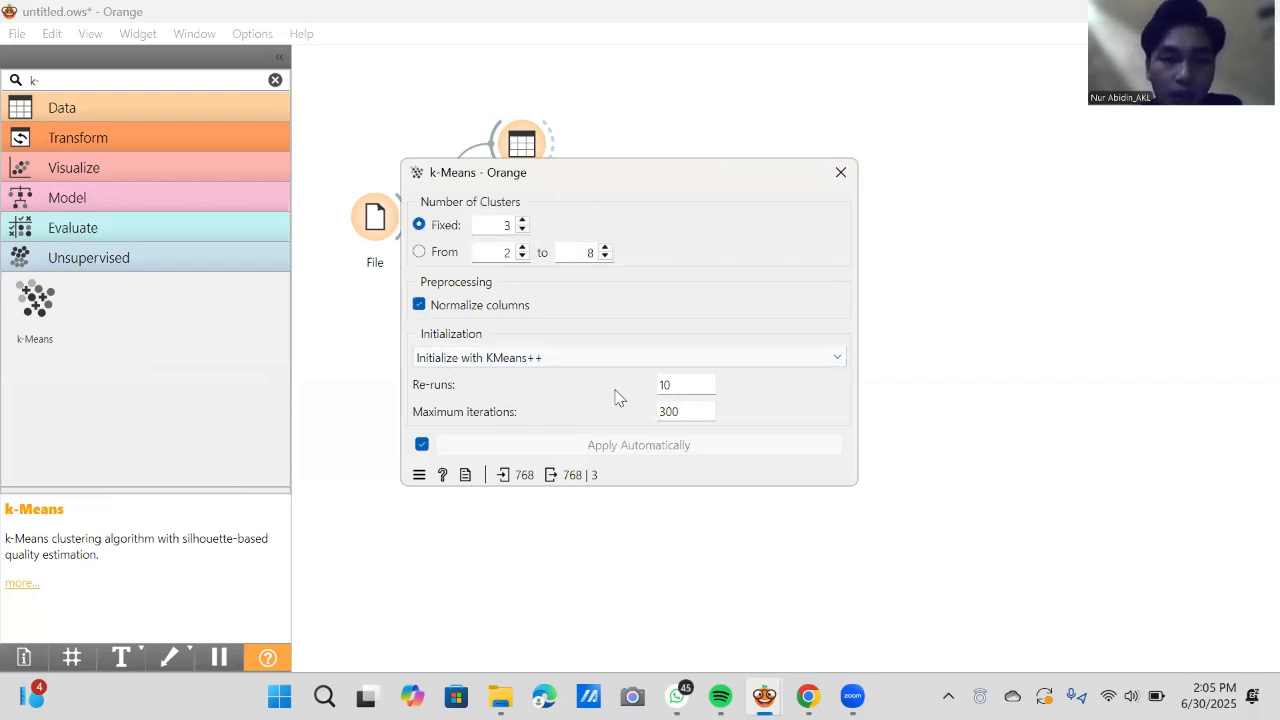
click(841, 174)
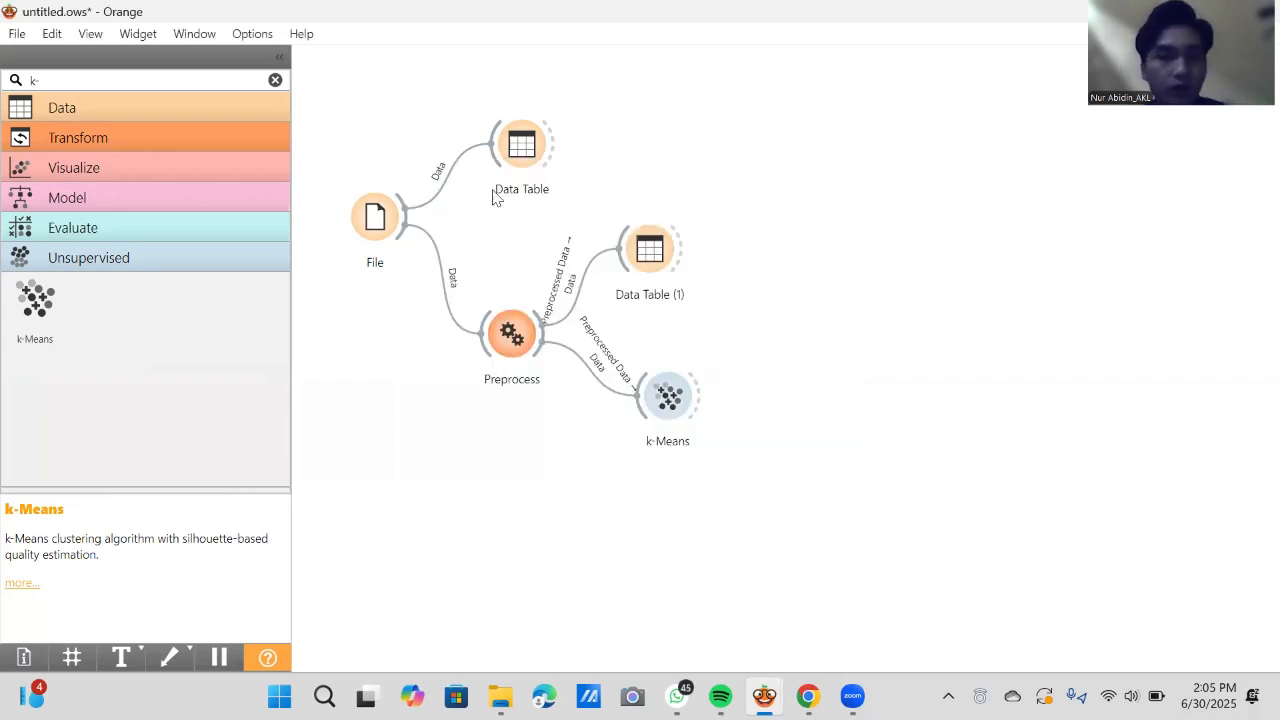
- Find the Scatter Plot widget with the filter "sca", place it up beside Data Table (1), and link k-Means to it
click(276, 80)
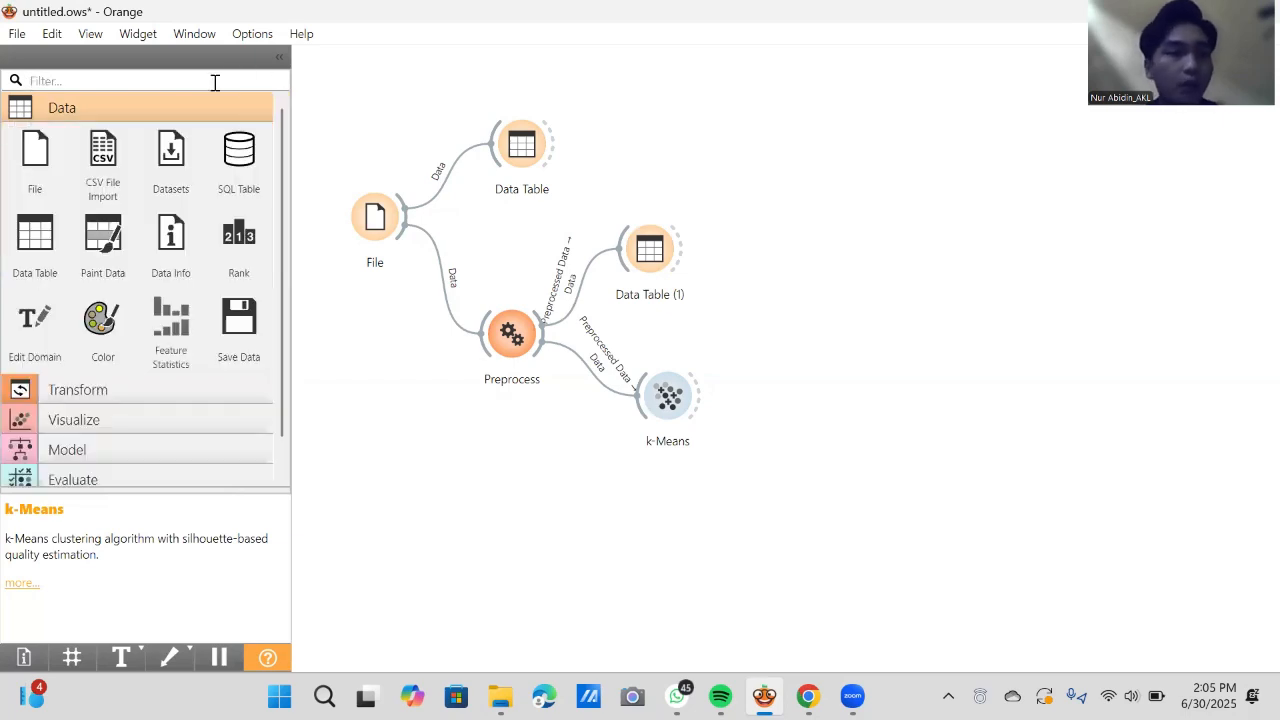
text(sca)
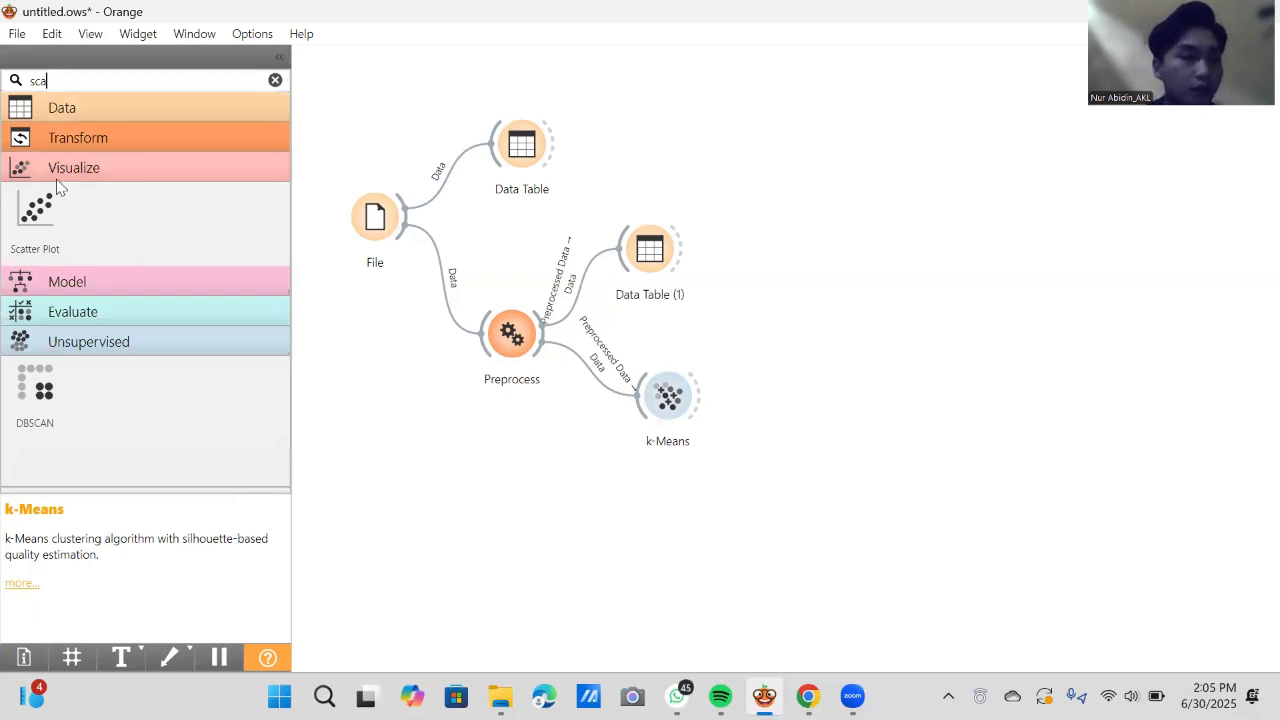
click(36, 212)
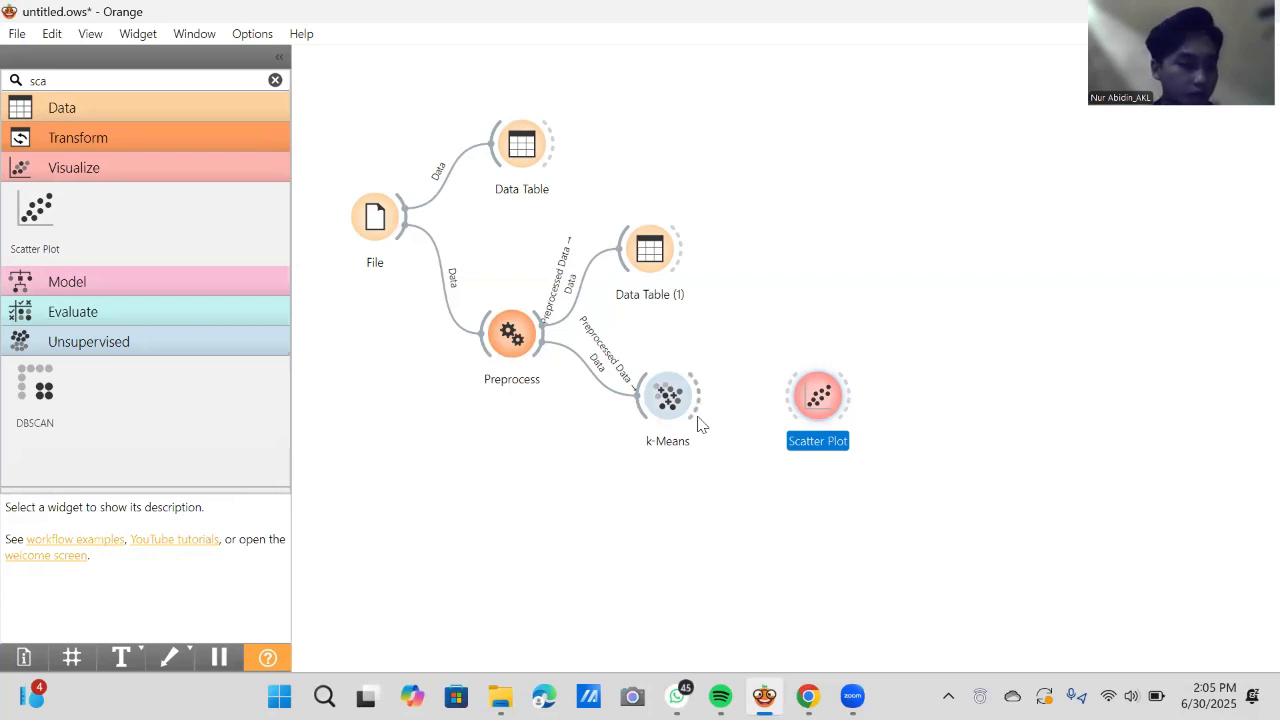
drag(841, 397, 791, 286)
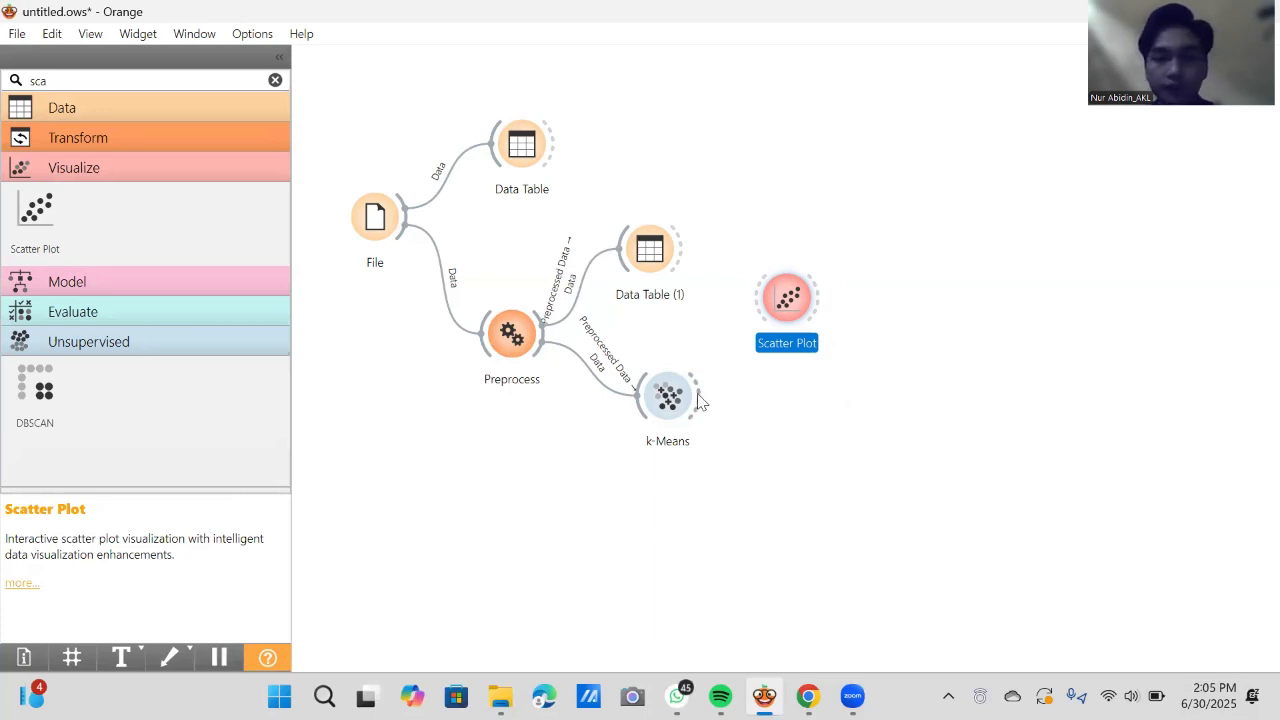
drag(698, 404, 758, 314)
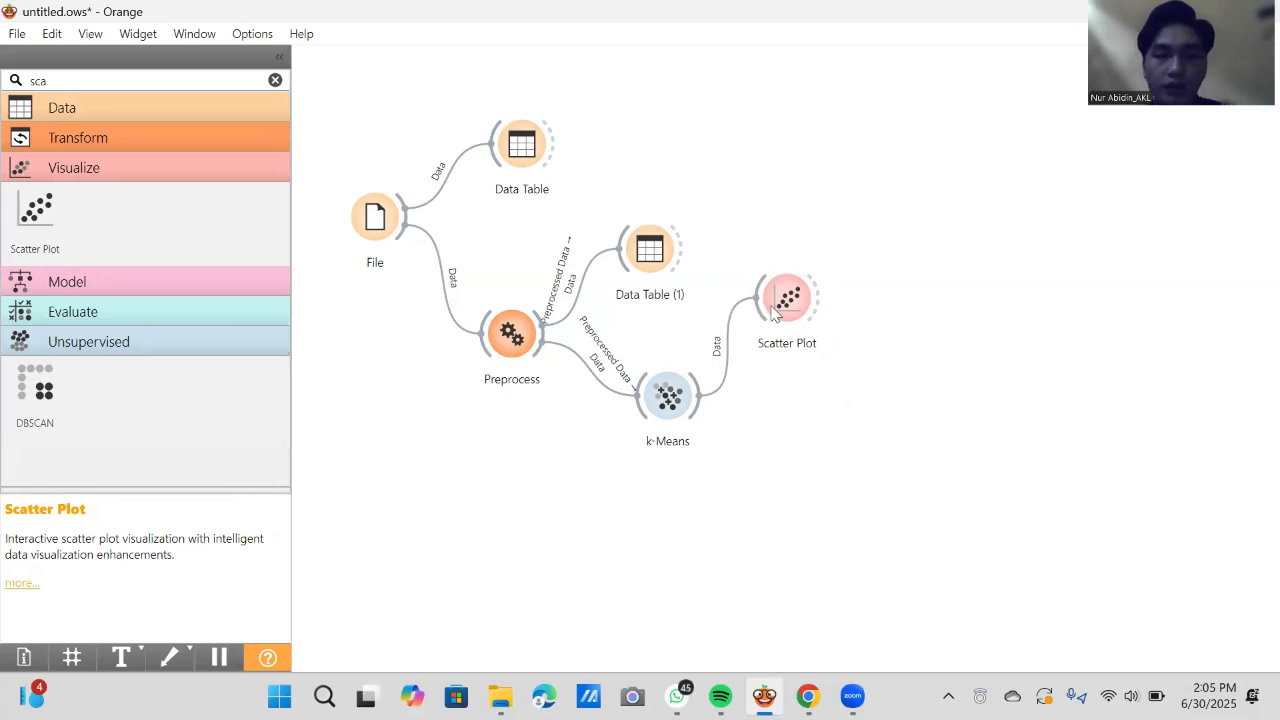
- Open the Scatter Plot, color its points by Cluster, and close it
click(786, 310)
double_click(787, 310)
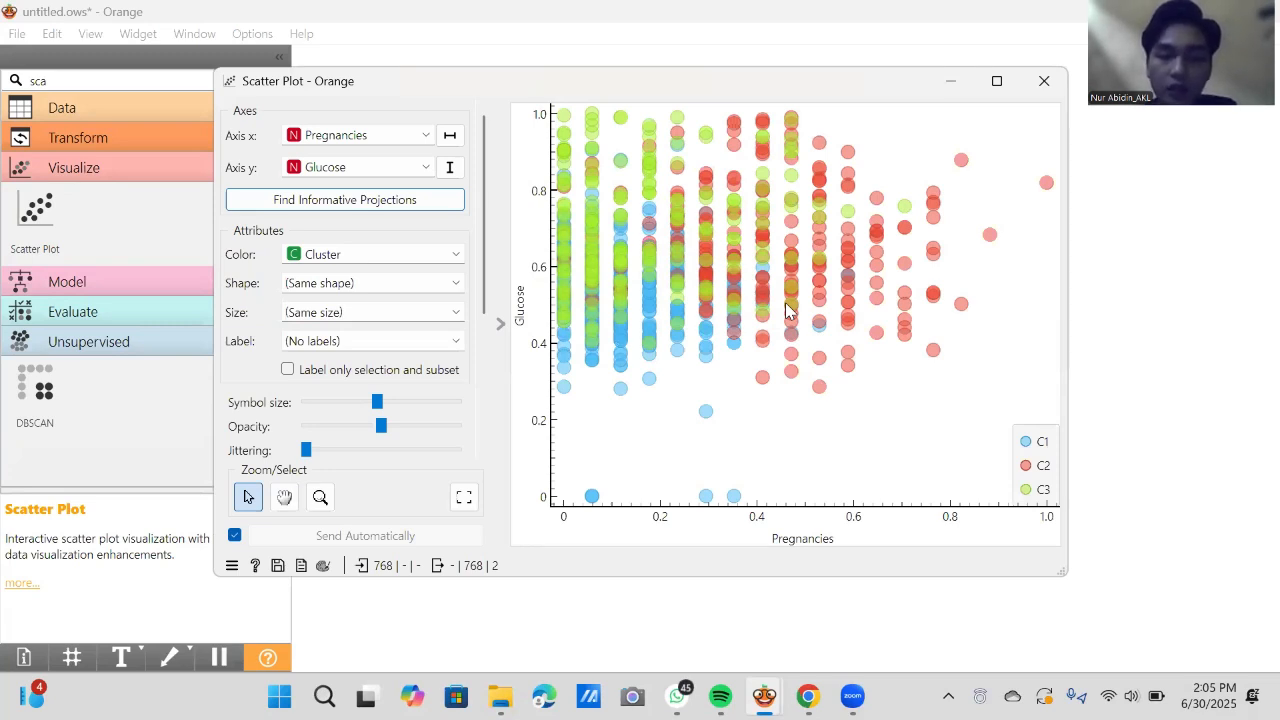
click(458, 253)
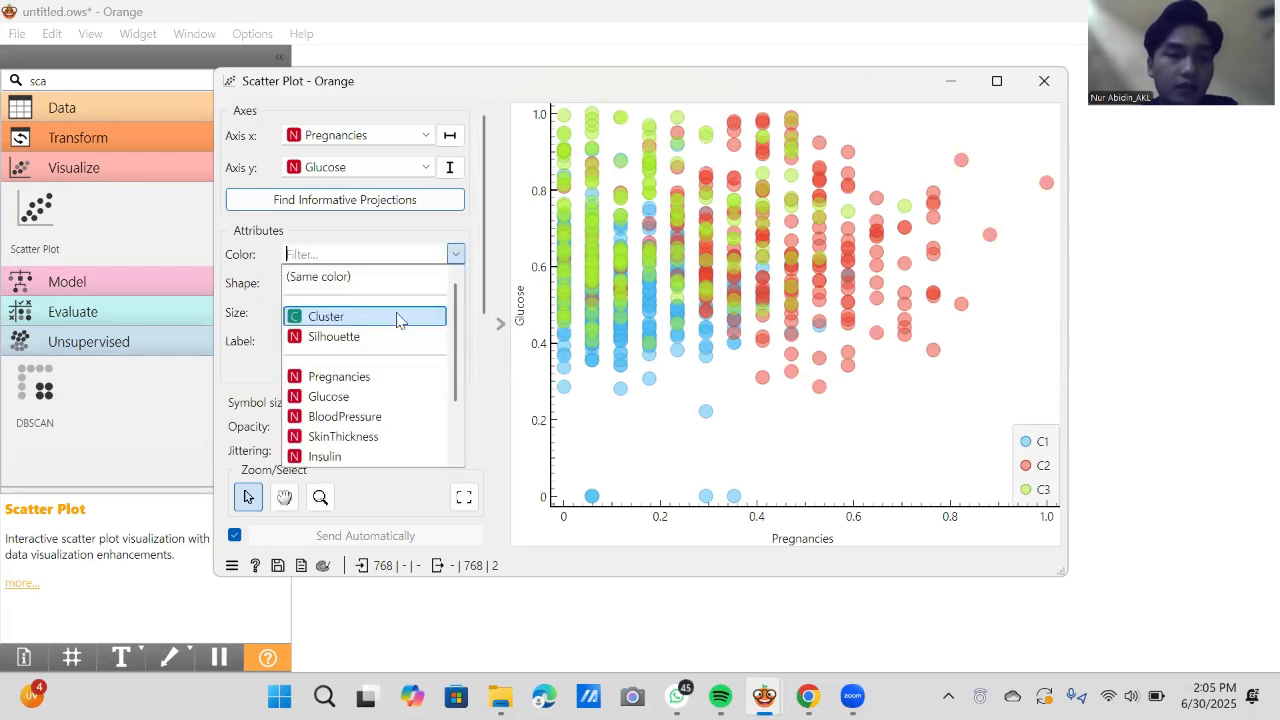
click(397, 316)
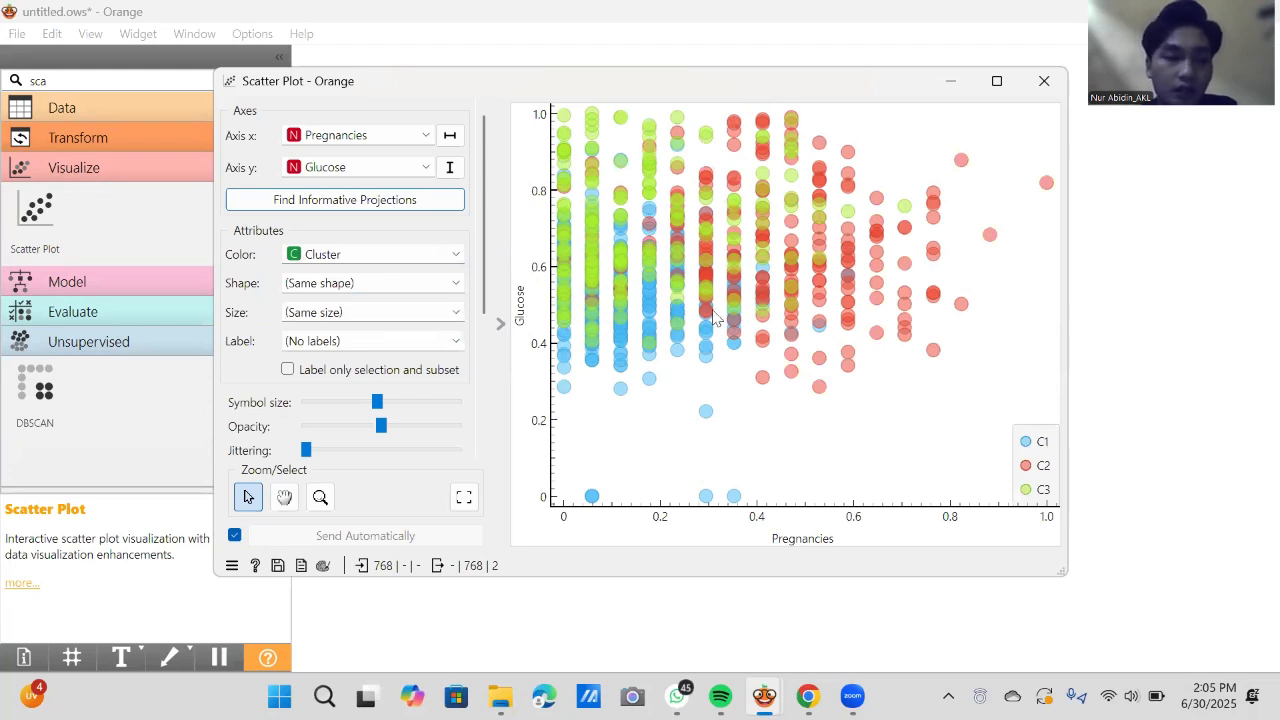
click(1041, 93)
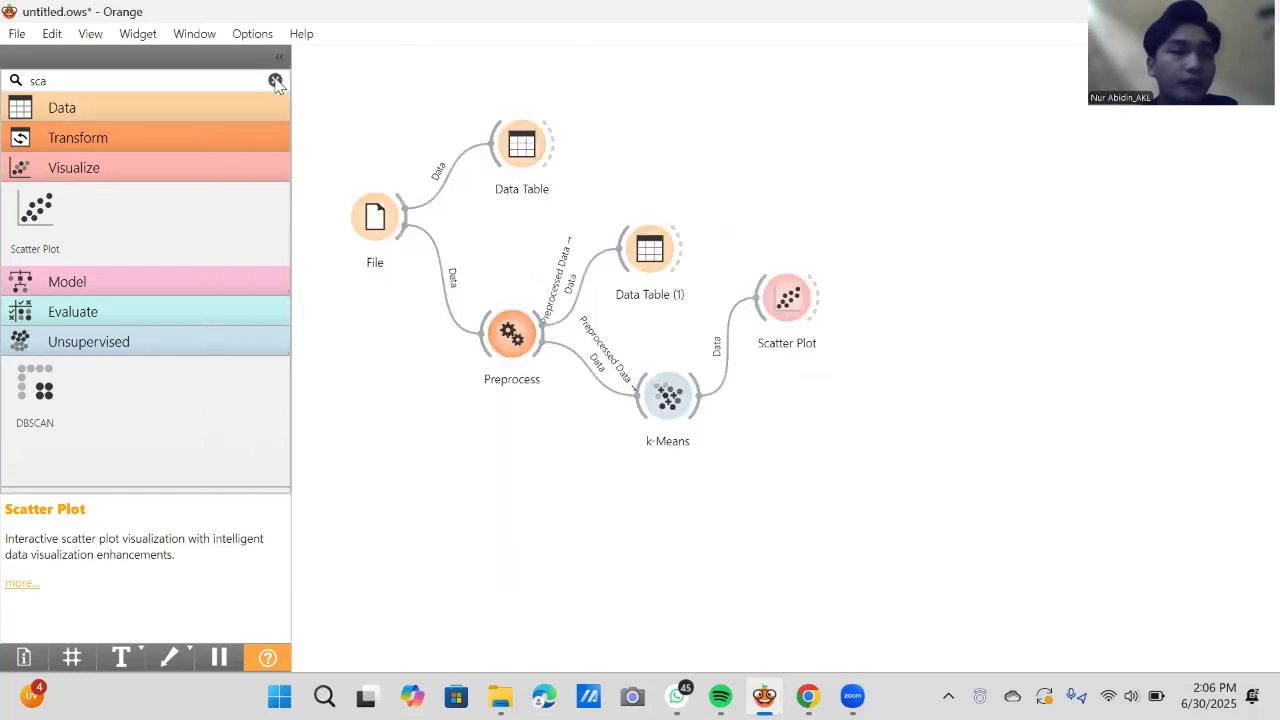
- Add a third Data Table below Scatter Plot and link k-Means to it
click(275, 80)
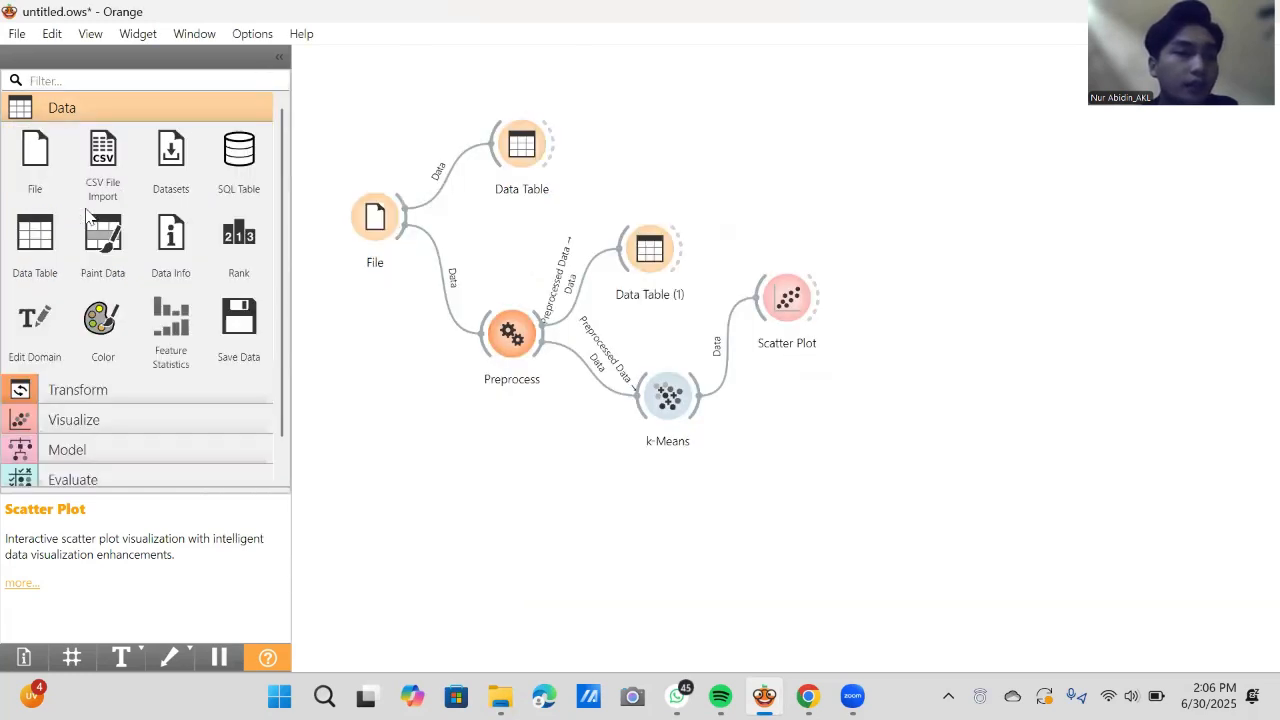
click(27, 247)
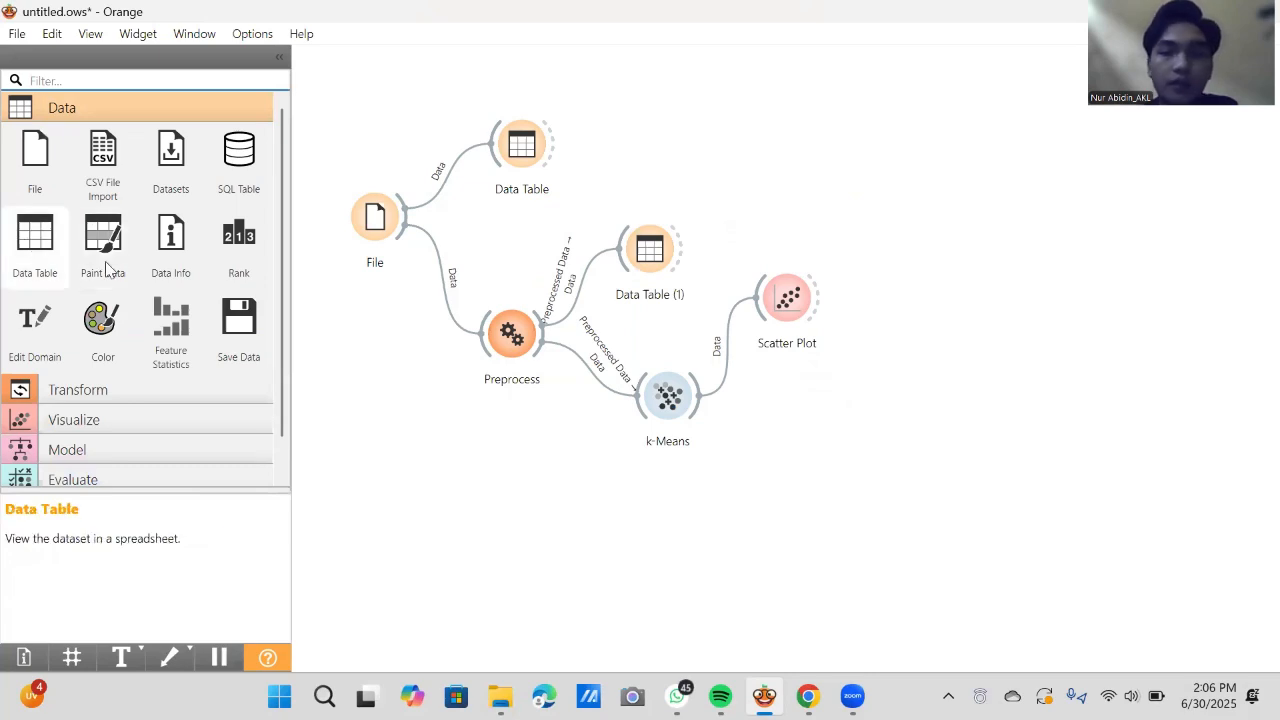
drag(938, 298, 824, 431)
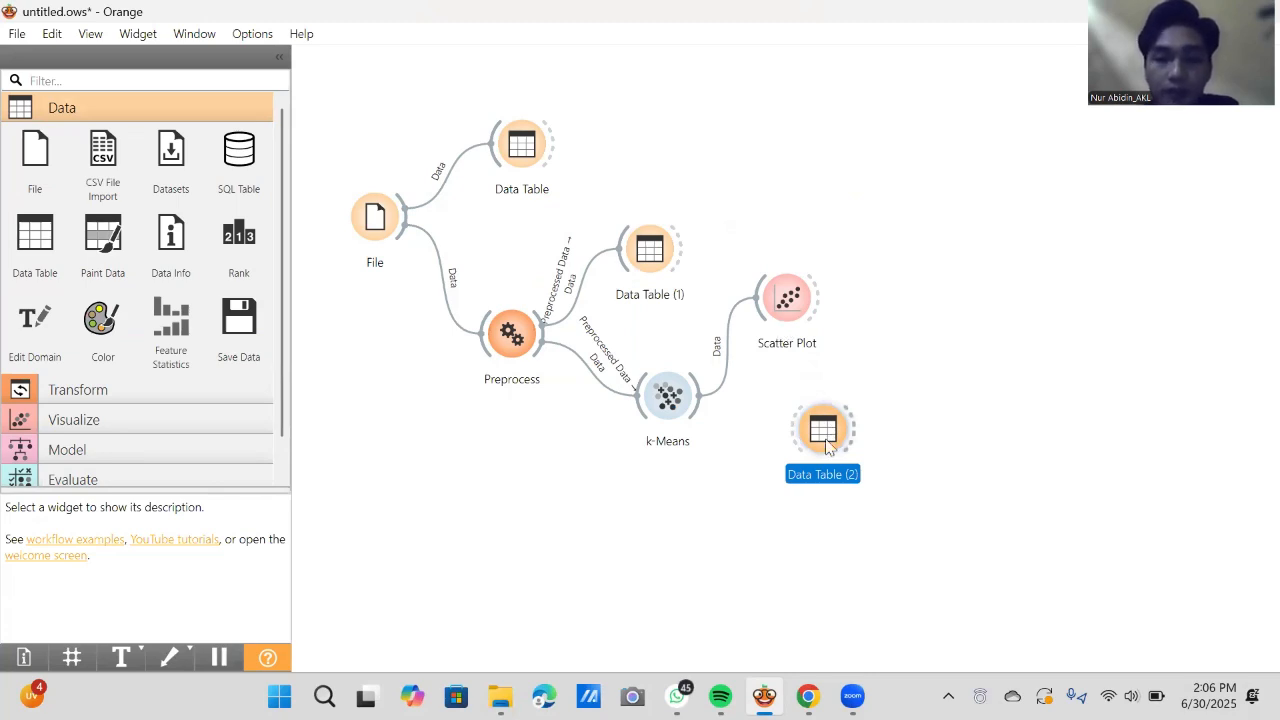
drag(826, 441, 833, 435)
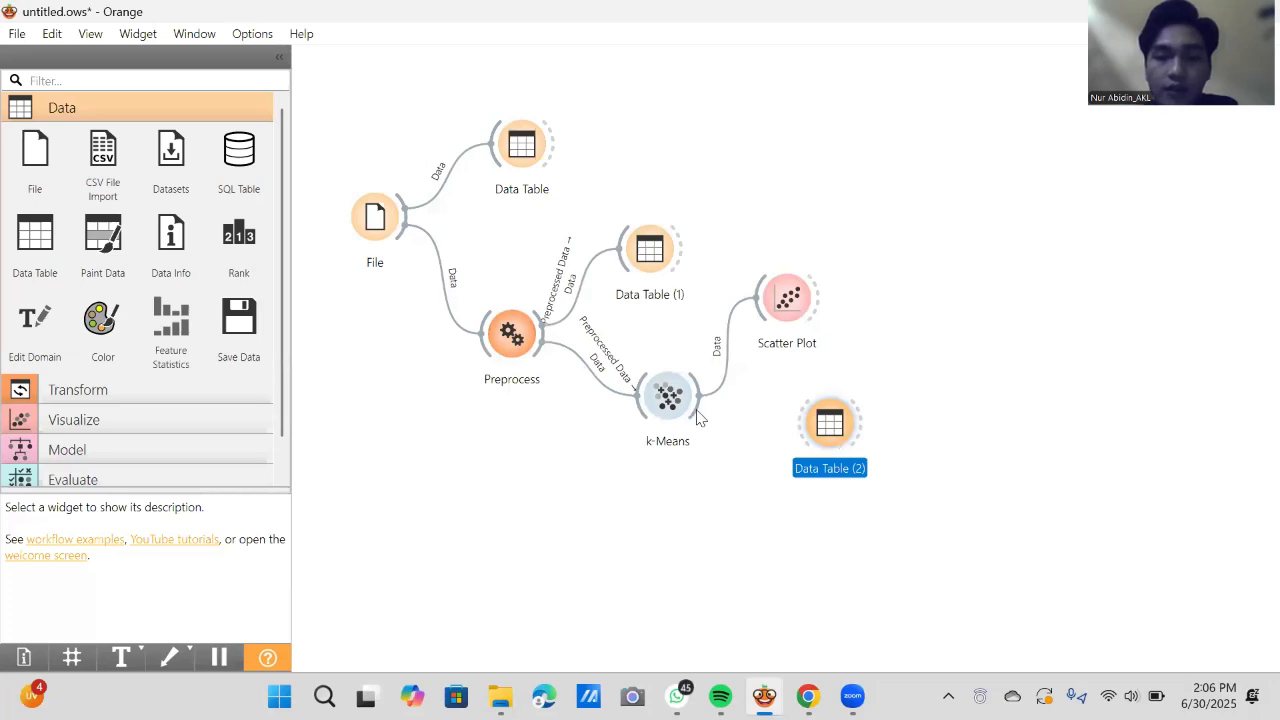
drag(700, 418, 810, 430)
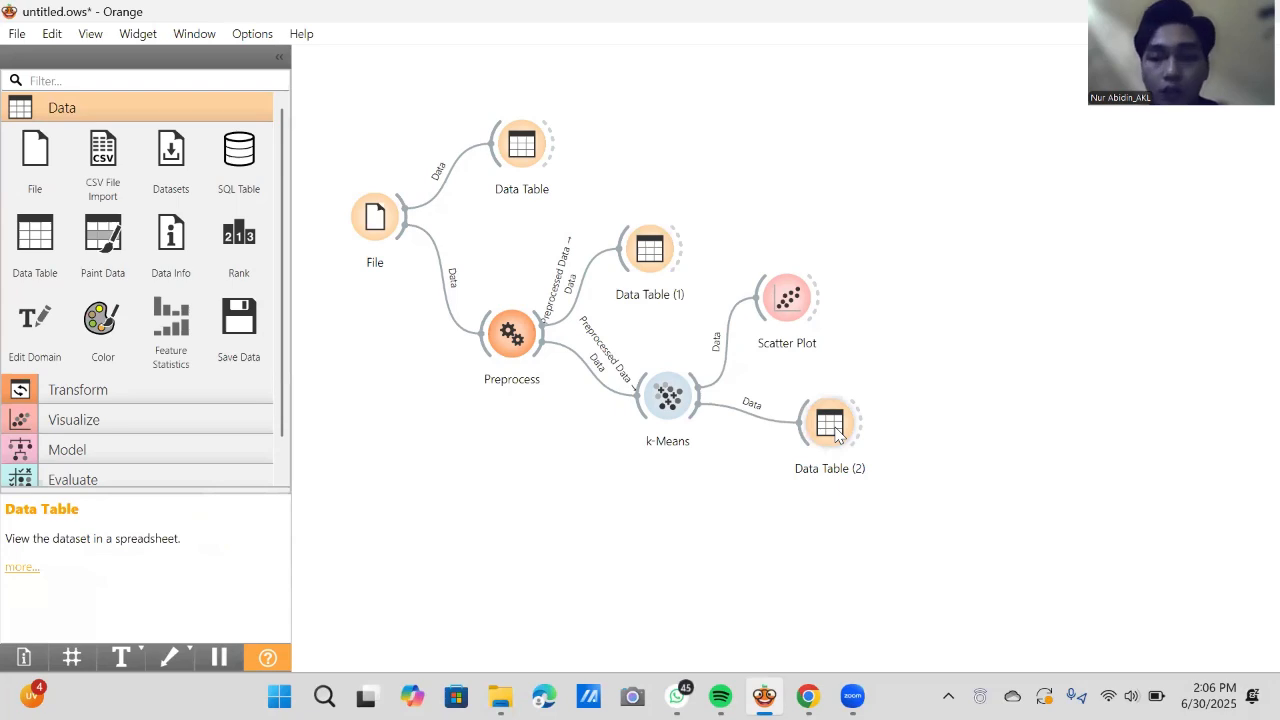
- Open Data Table (2), examine the Cluster and Silhouette columns and the rest through to Outcome, and close it
double_click(830, 425)
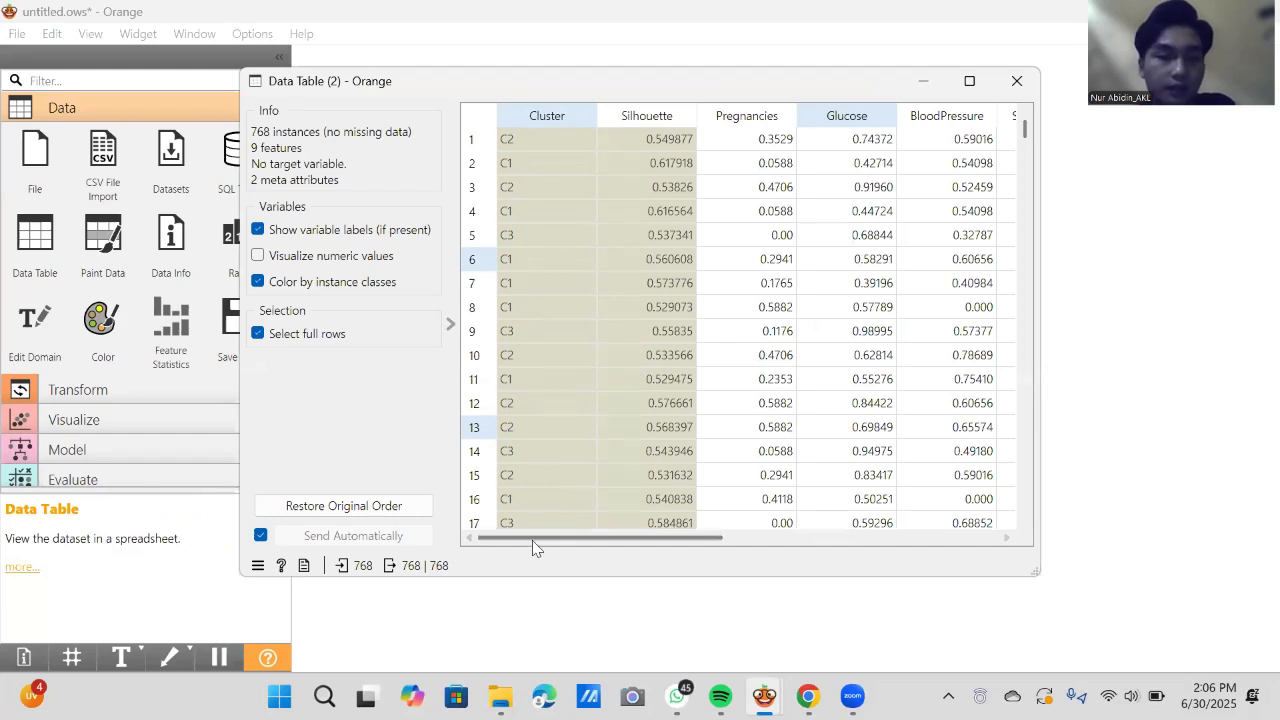
drag(532, 546, 915, 300)
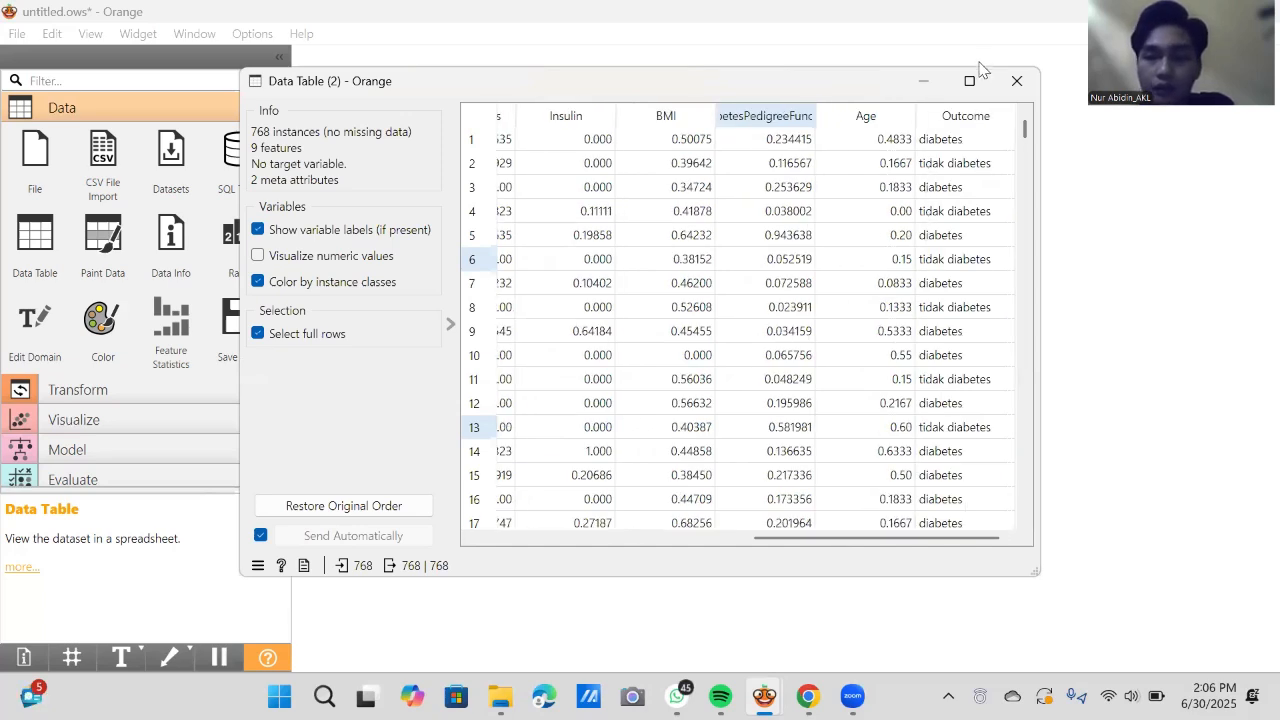
click(1010, 84)
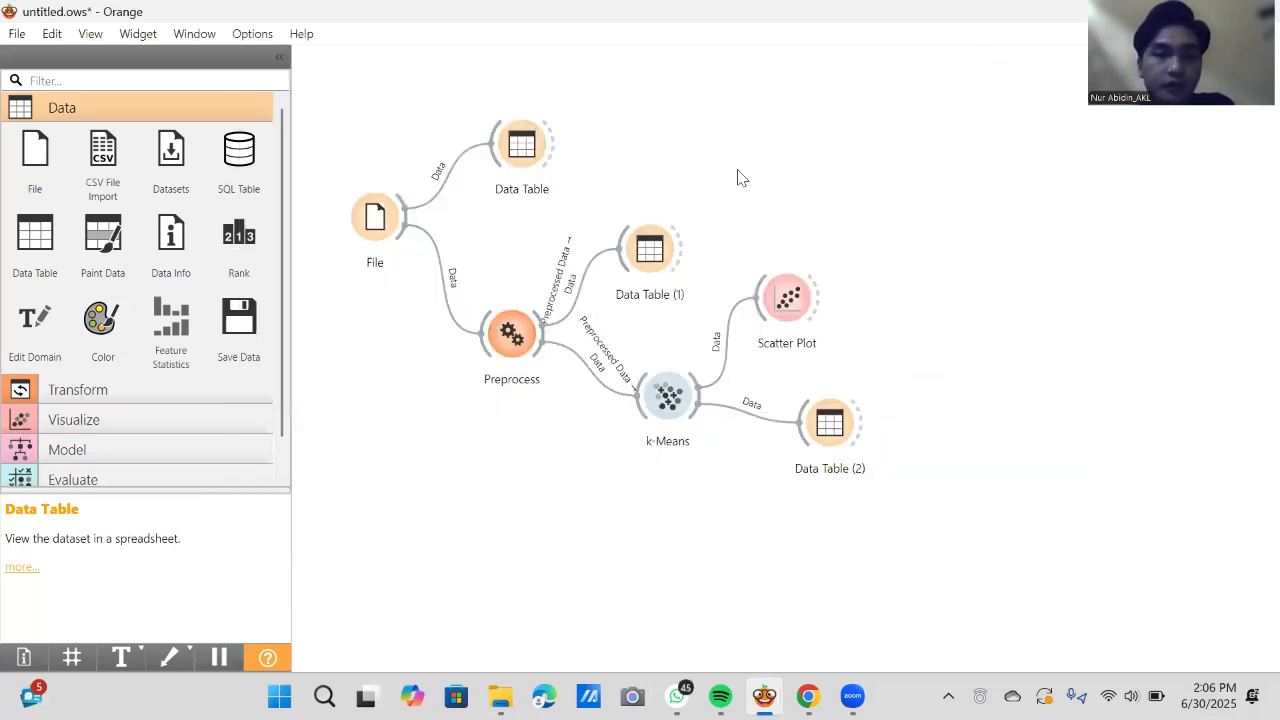
- Add a Save Data widget and position it beyond Data Table (2) on the canvas
click(238, 333)
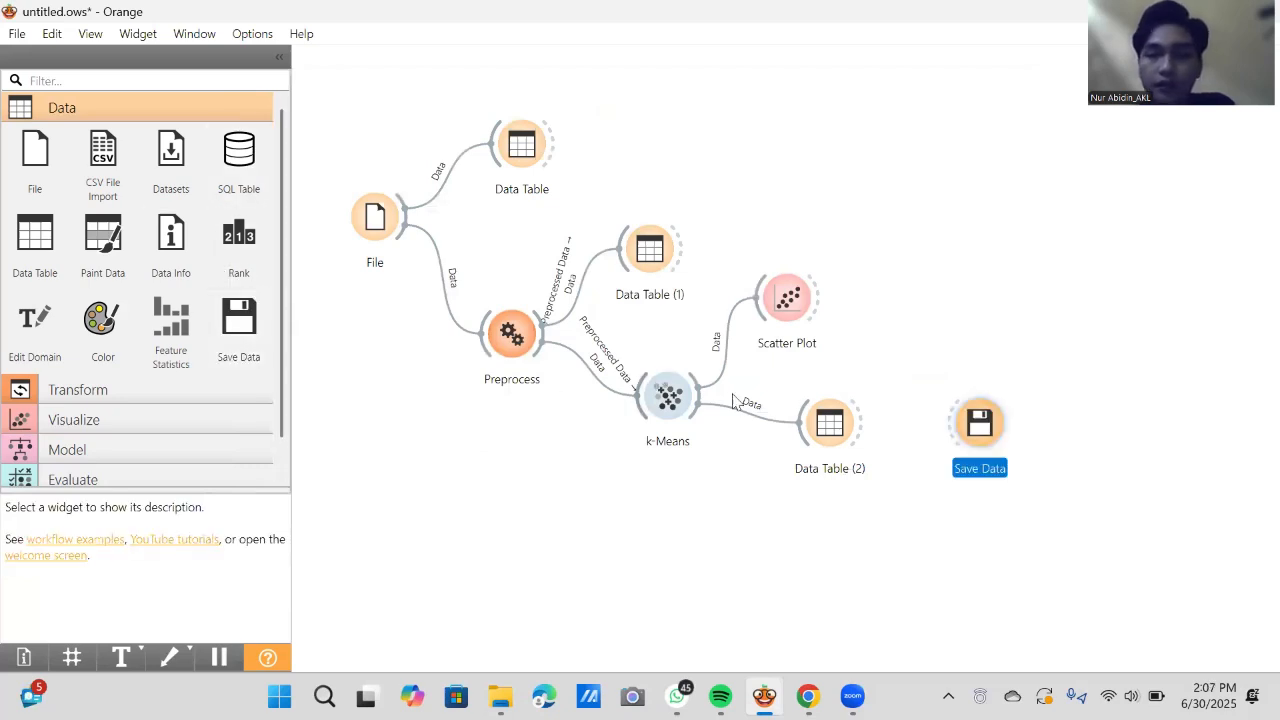
drag(998, 417, 1022, 423)
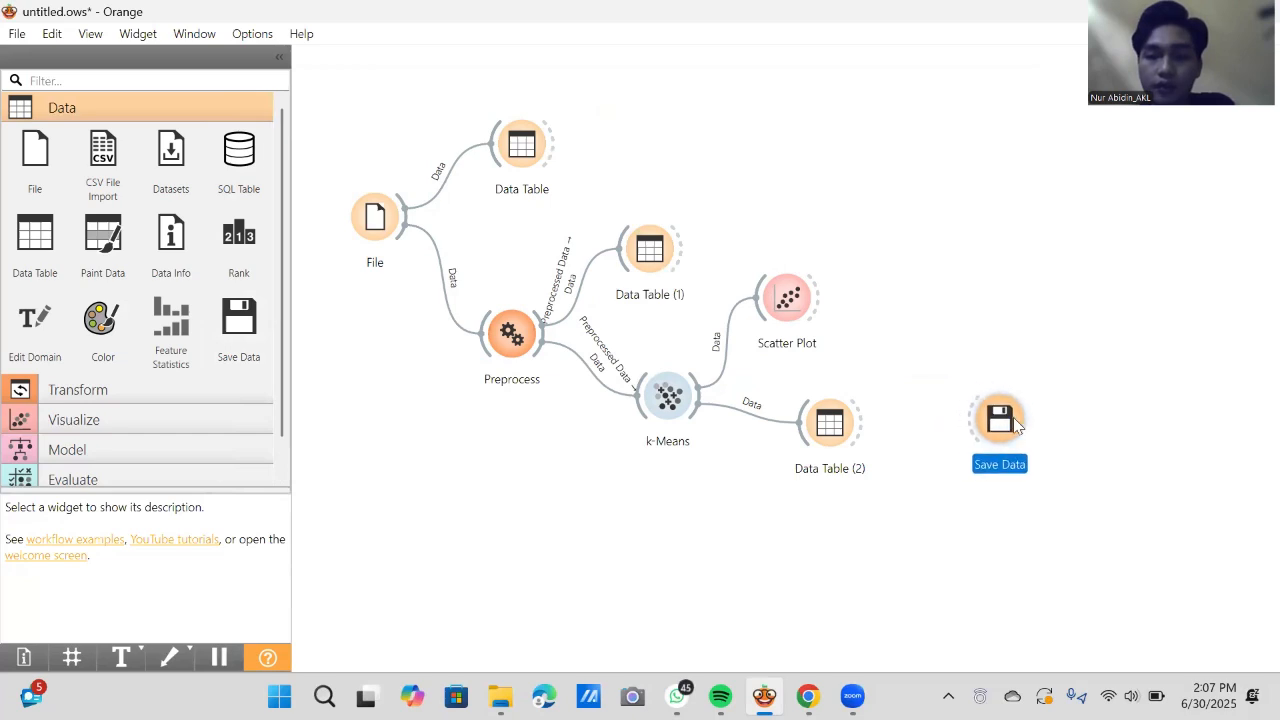
click(869, 432)
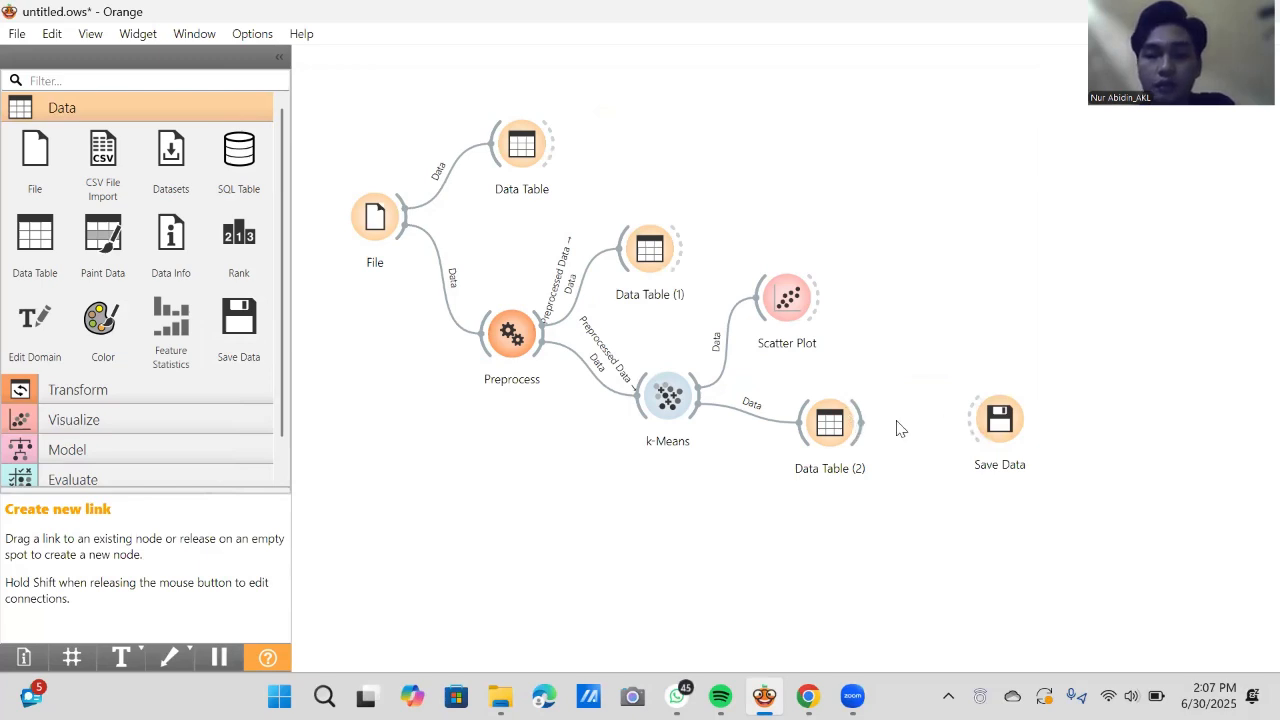
click(895, 432)
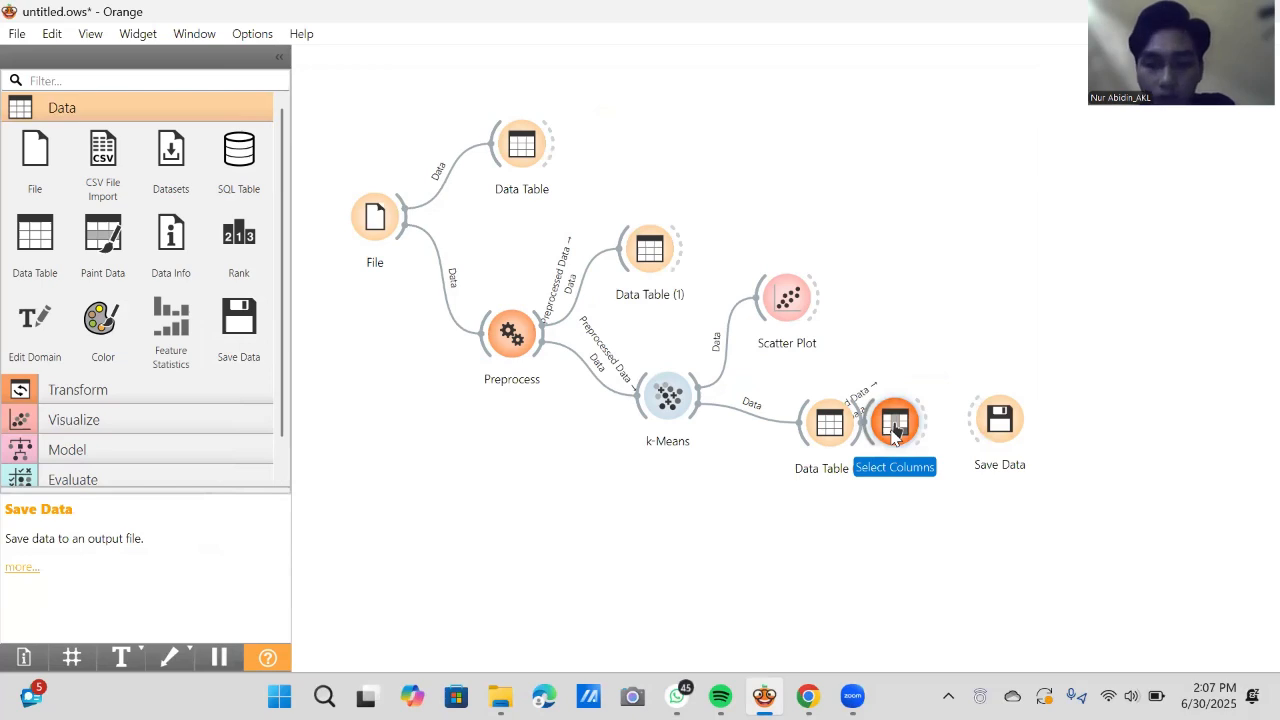
right_click(893, 433)
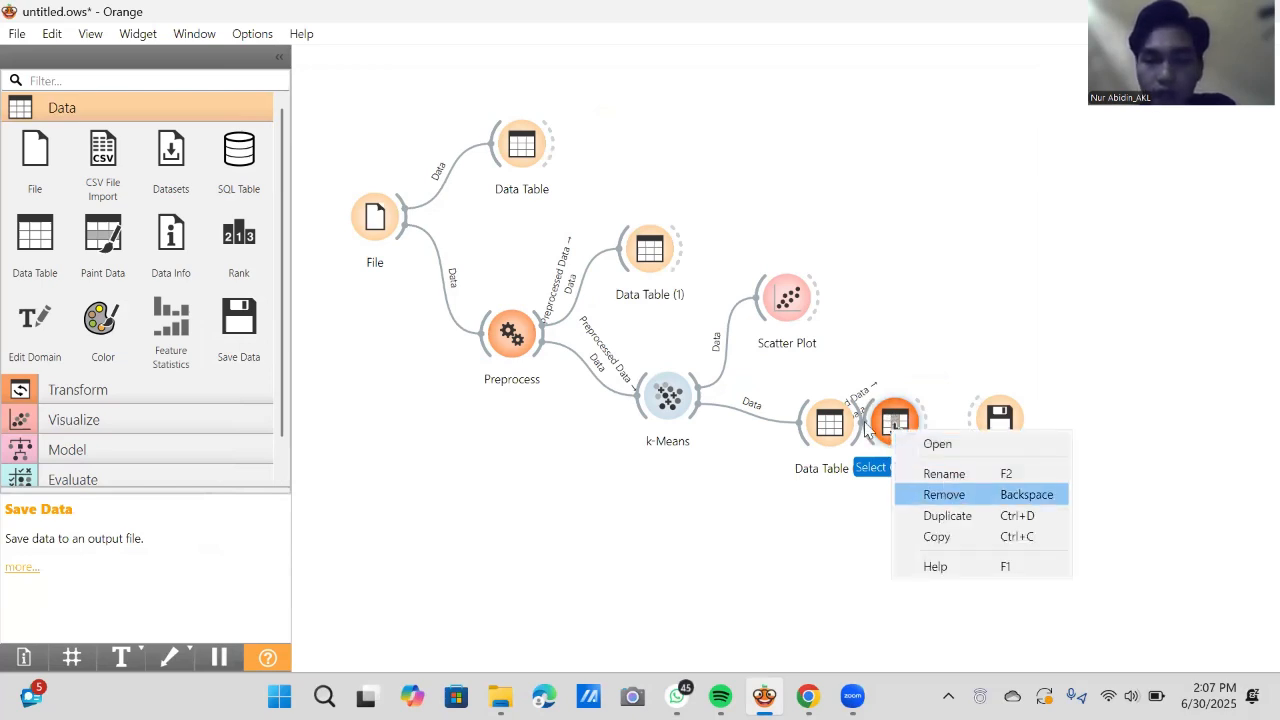
key(Return)
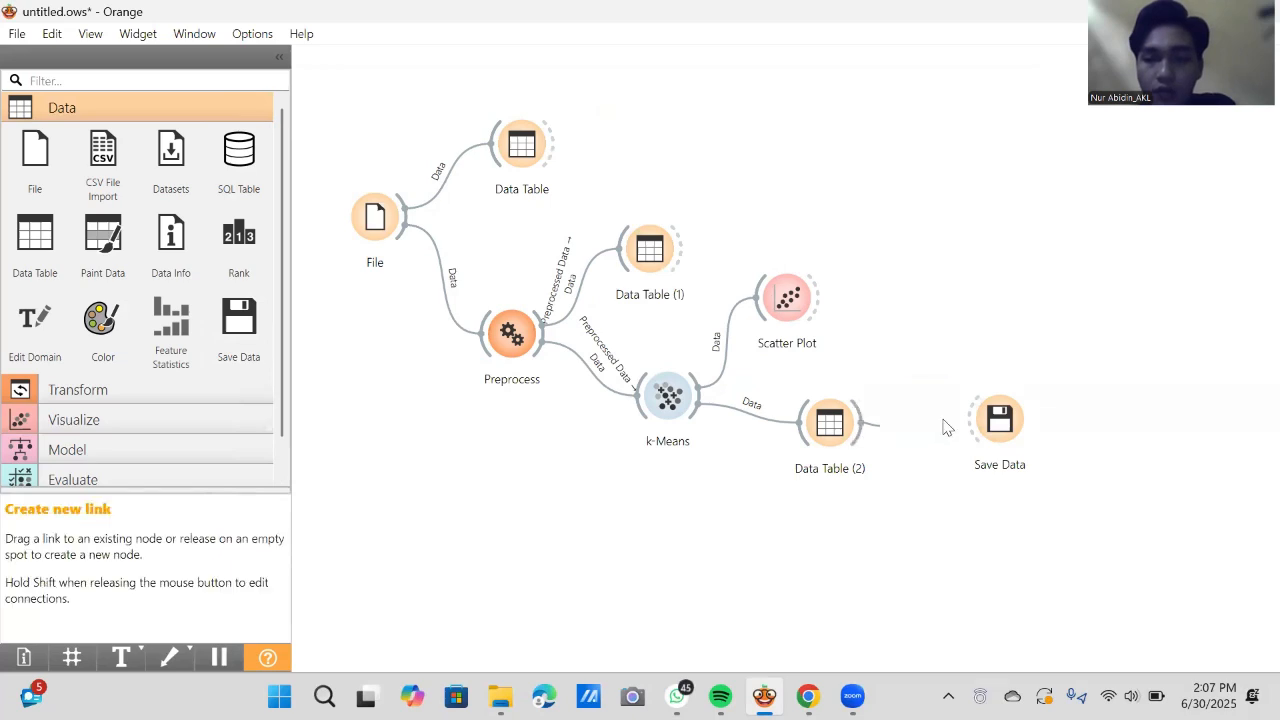
- Link Data Table (2) to the Save Data widget
drag(947, 428, 975, 425)
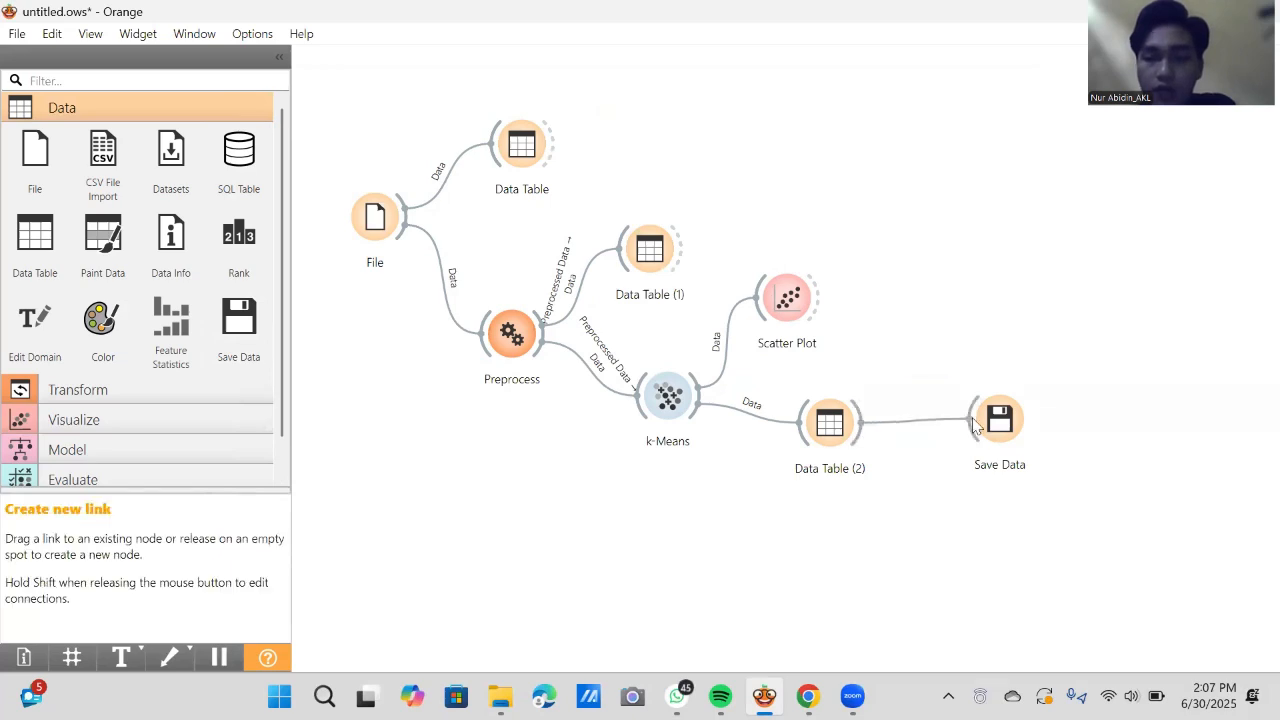